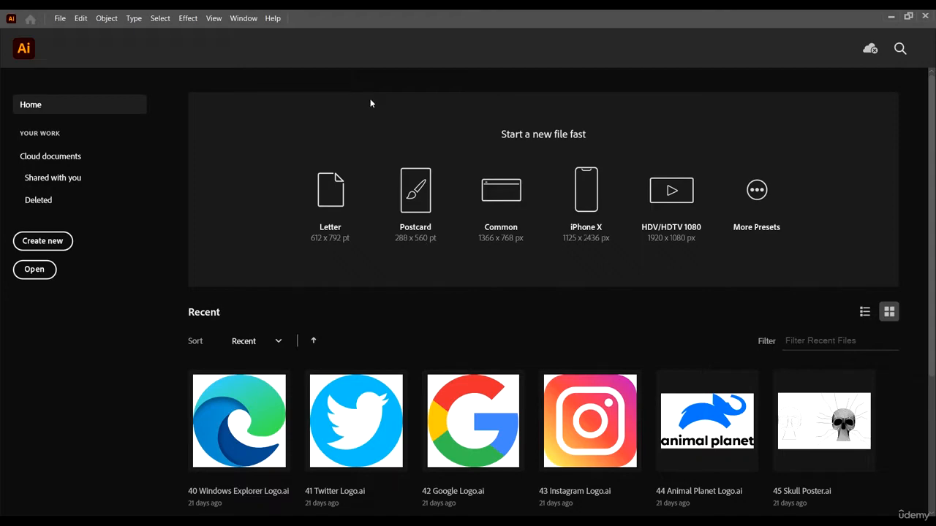
# - Look over the new-file presets and the recent files on the home screen
pyautogui.scroll(-3, 804, 159)
pyautogui.scroll(3, 813, 159)
pyautogui.scroll(-3, 814, 159)
pyautogui.scroll(3, 814, 159)
pyautogui.scroll(-3, 904, 443)
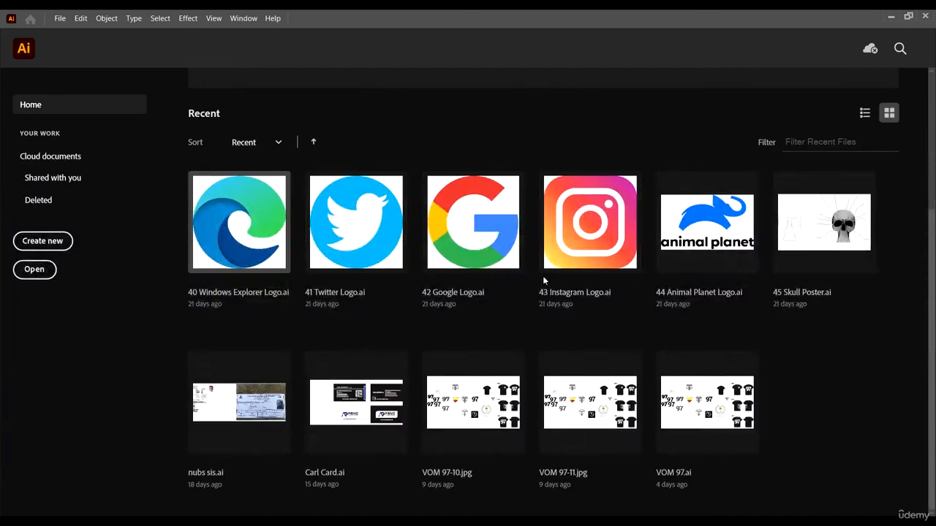
pyautogui.scroll(3, 417, 460)
pyautogui.scroll(-3, 417, 439)
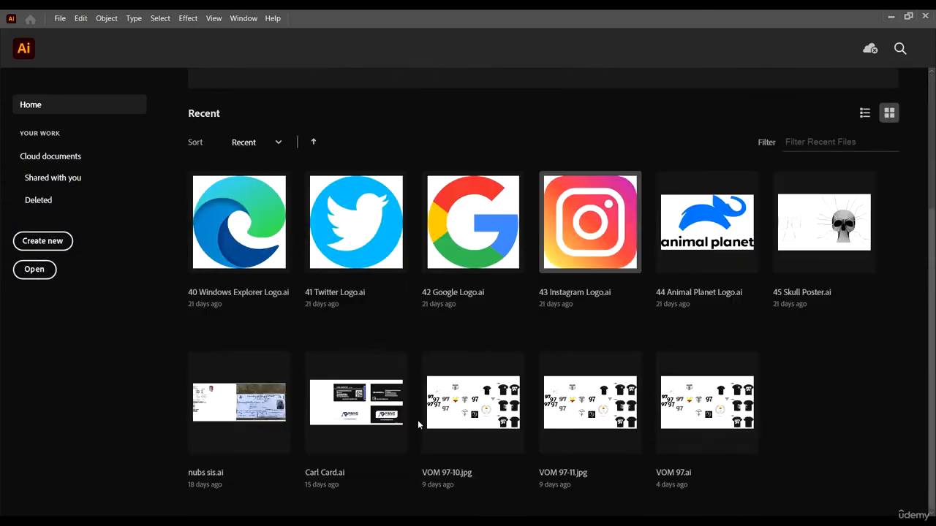
pyautogui.scroll(3, 593, 320)
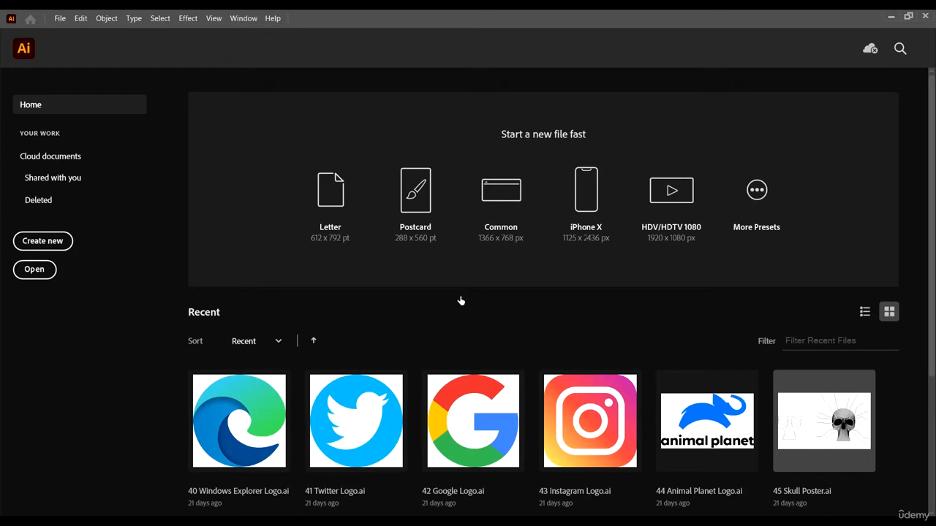
# - Create a new document from the Common 1366 x 768 px preset in RGB Color mode
pyautogui.click(48, 246)
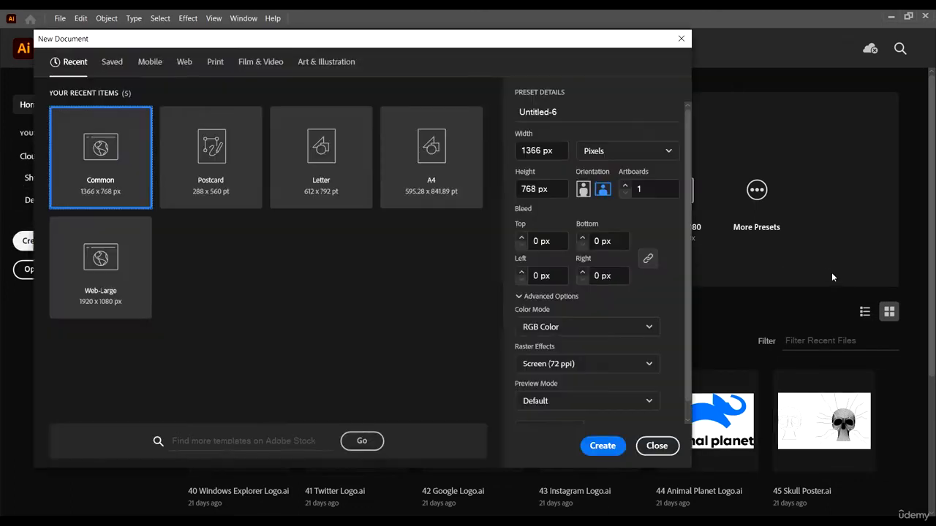
pyautogui.moveTo(319, 41); pyautogui.dragTo(524, 41)
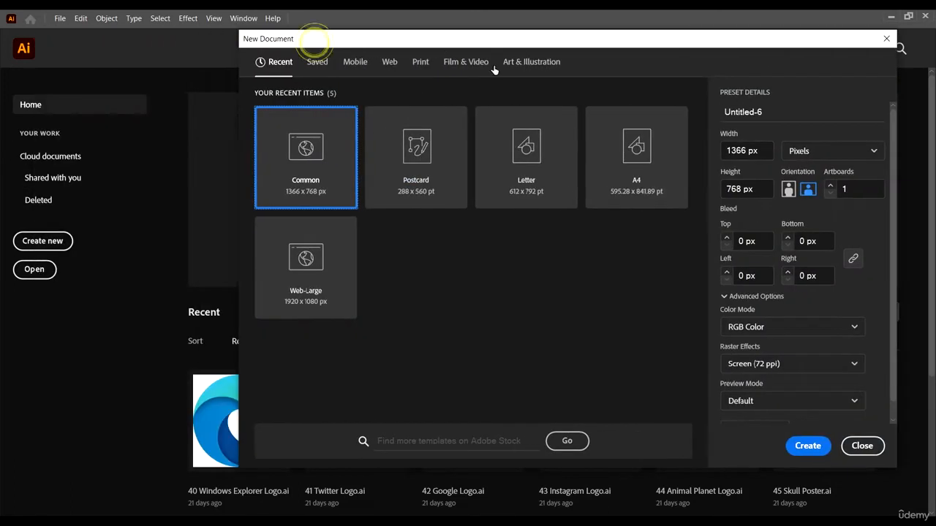
pyautogui.moveTo(629, 38); pyautogui.dragTo(513, 52)
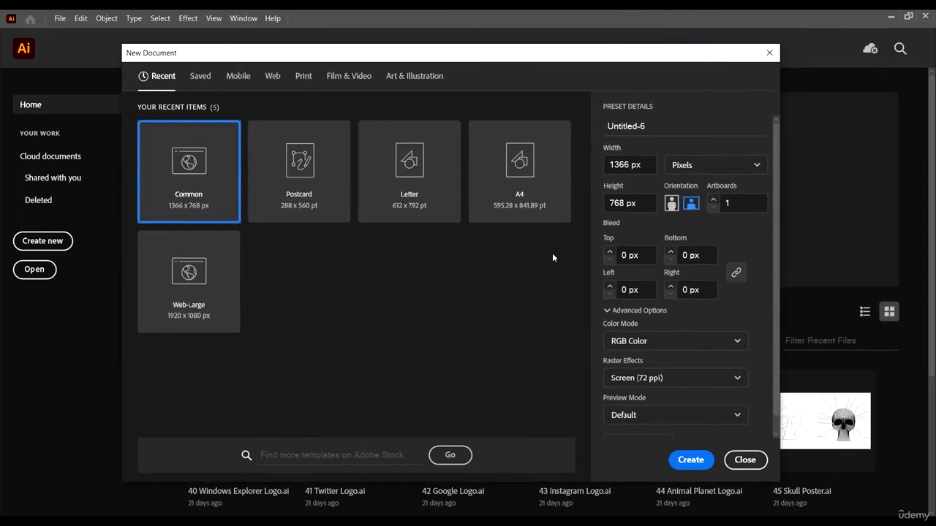
pyautogui.click(184, 162)
pyautogui.click(680, 341)
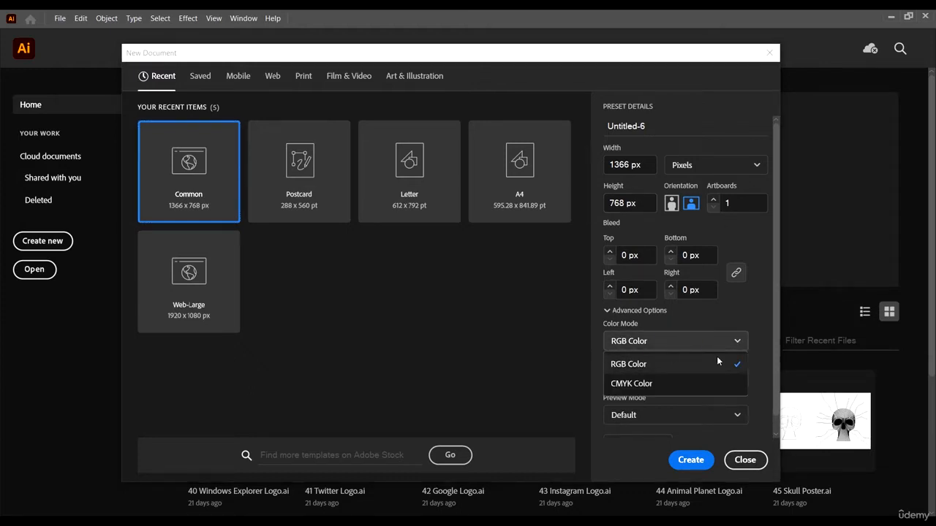
pyautogui.click(667, 340)
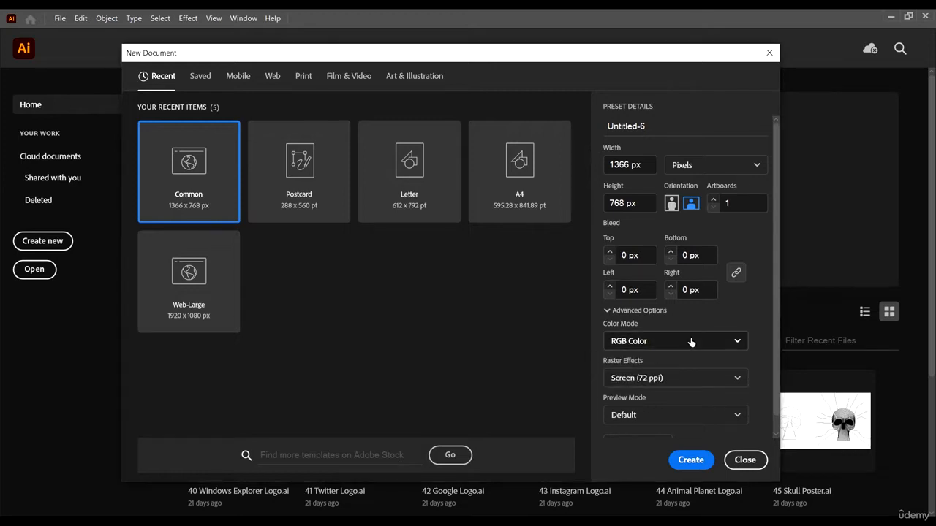
pyautogui.click(691, 462)
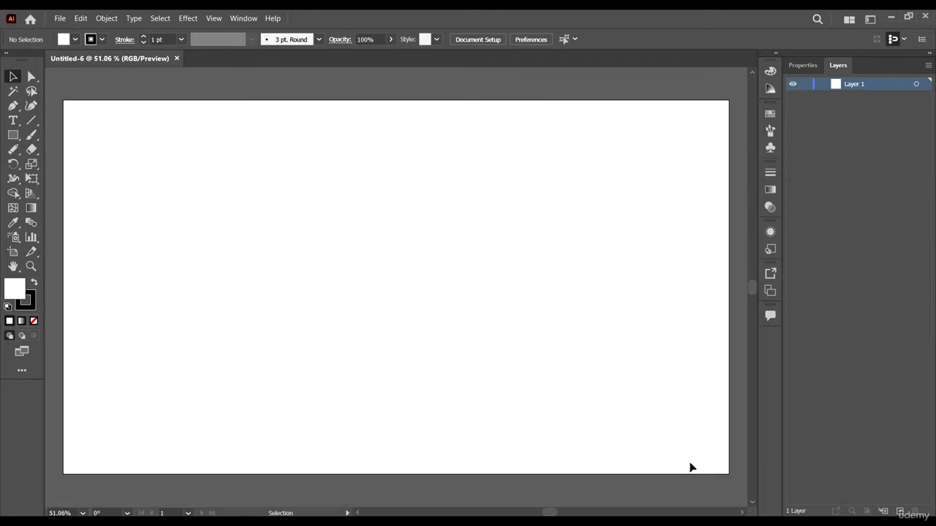
pyautogui.hotkey('ctrl', '-')
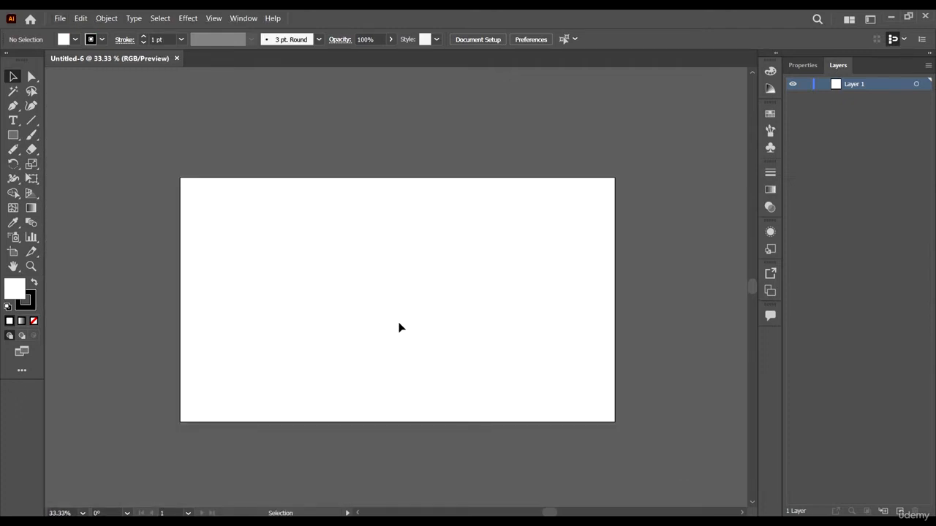
pyautogui.hotkey('ctrl', '-')
pyautogui.scroll(1, 400, 221)
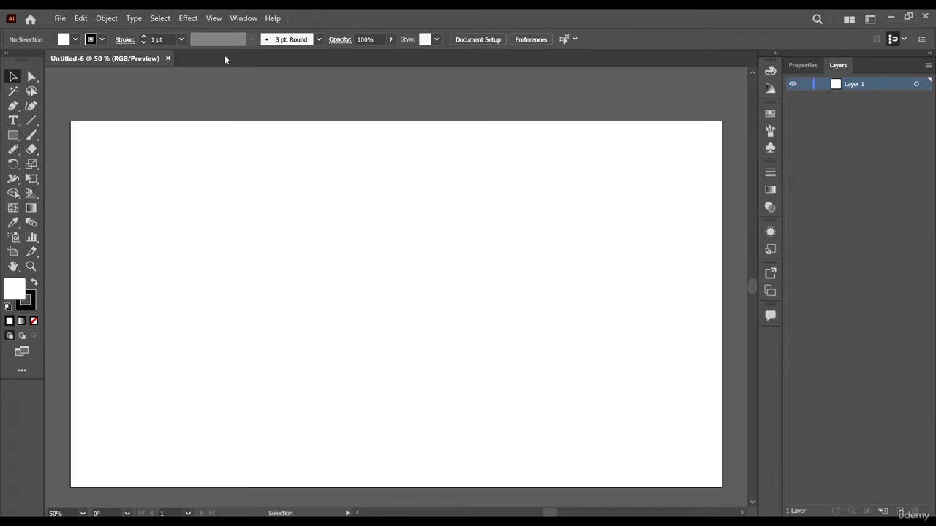
pyautogui.click(61, 18)
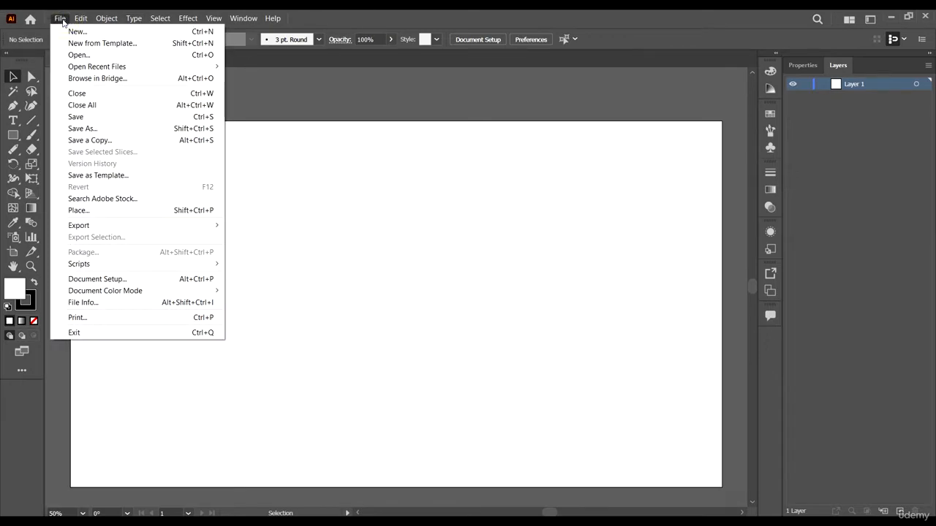
pyautogui.click(63, 17)
pyautogui.click(63, 18)
pyautogui.click(75, 18)
pyautogui.click(63, 18)
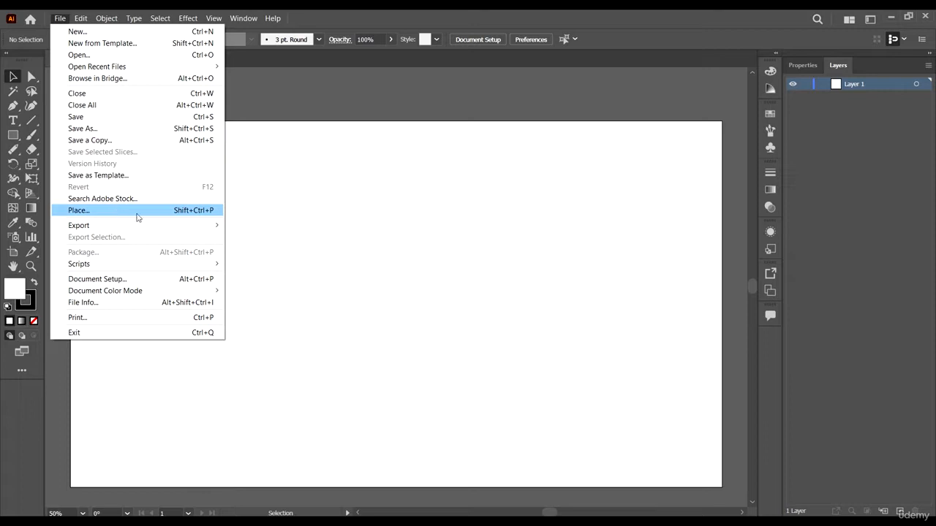
pyautogui.click(375, 218)
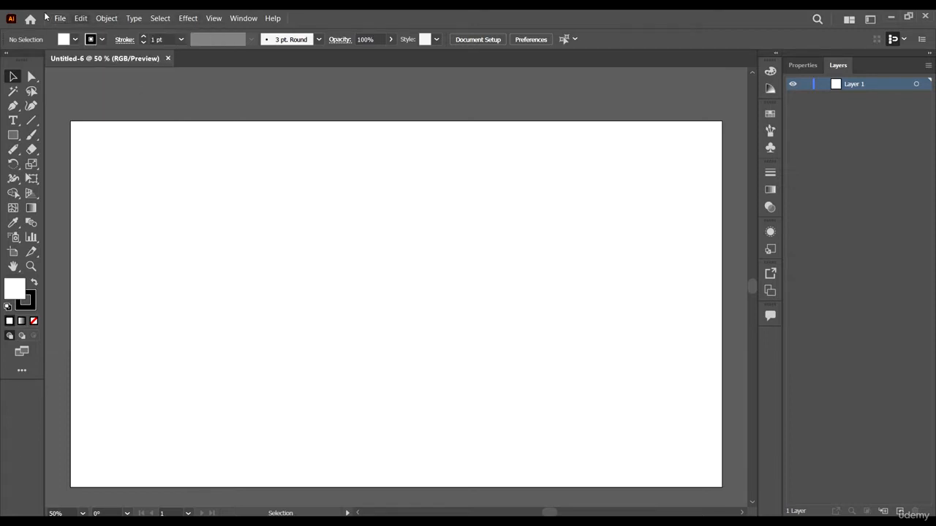
pyautogui.click(80, 20)
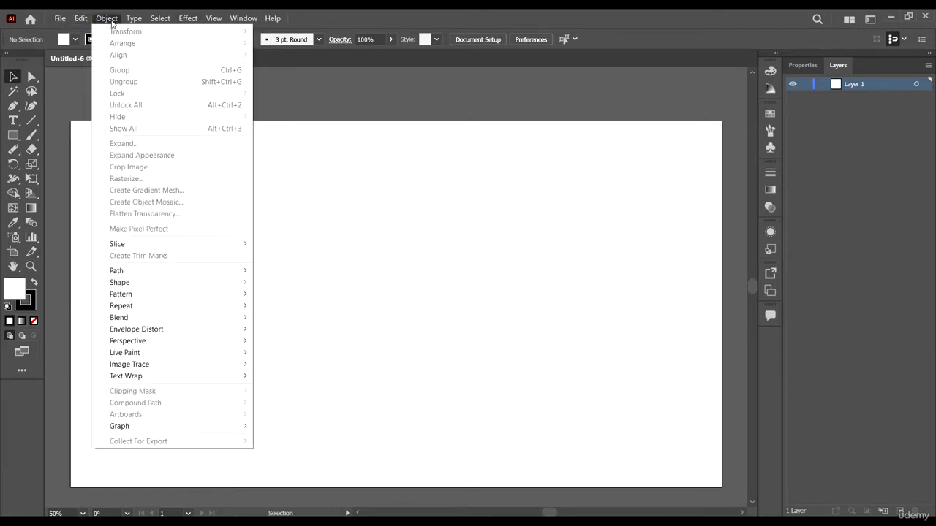
pyautogui.click(100, 19)
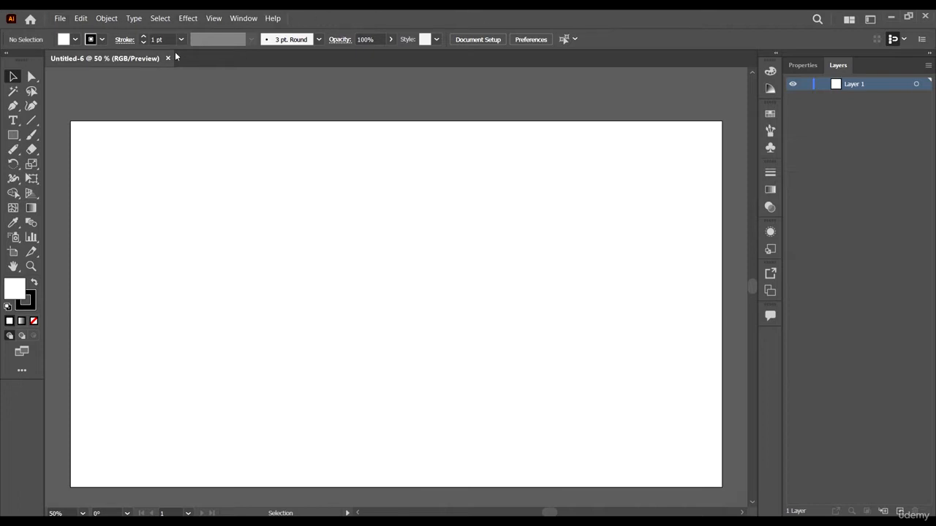
pyautogui.click(721, 42)
pyautogui.click(243, 19)
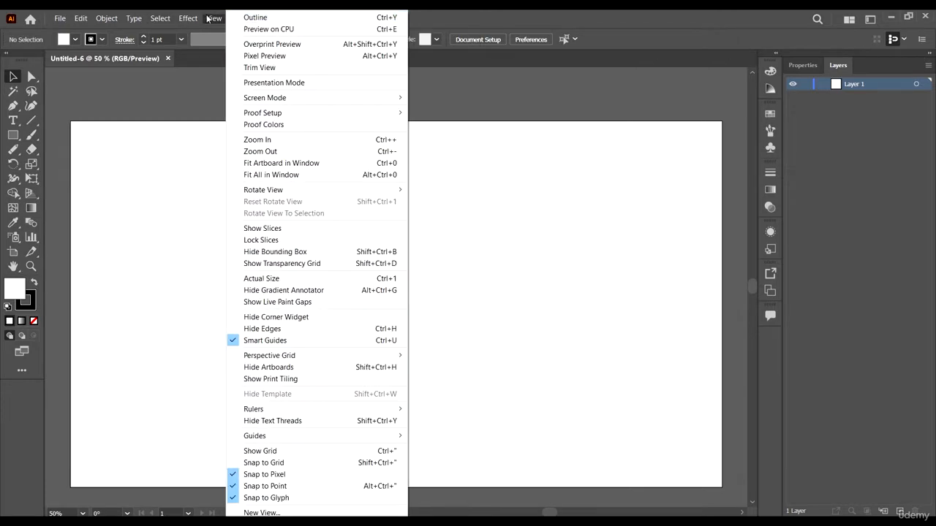
pyautogui.click(212, 18)
pyautogui.click(243, 19)
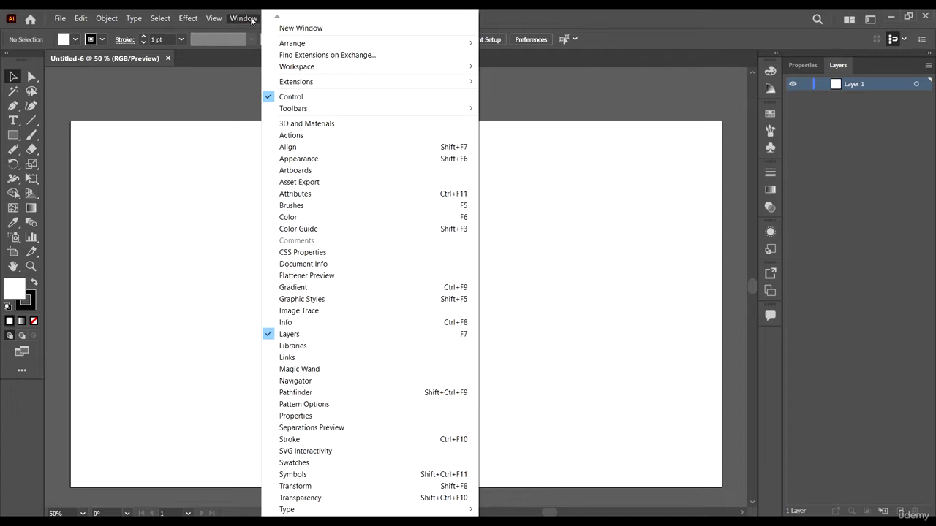
pyautogui.click(251, 19)
pyautogui.click(254, 19)
pyautogui.click(553, 15)
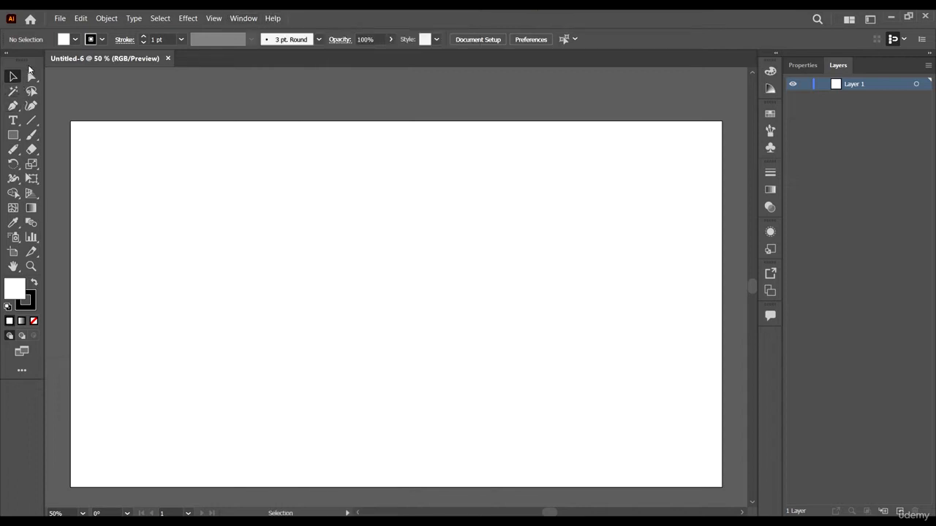
pyautogui.click(247, 20)
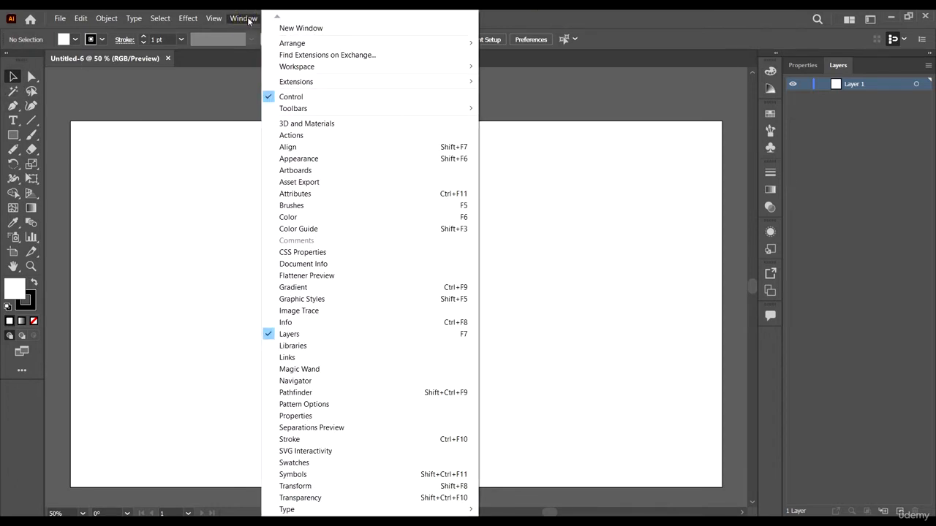
pyautogui.click(548, 14)
pyautogui.click(250, 18)
pyautogui.click(232, 17)
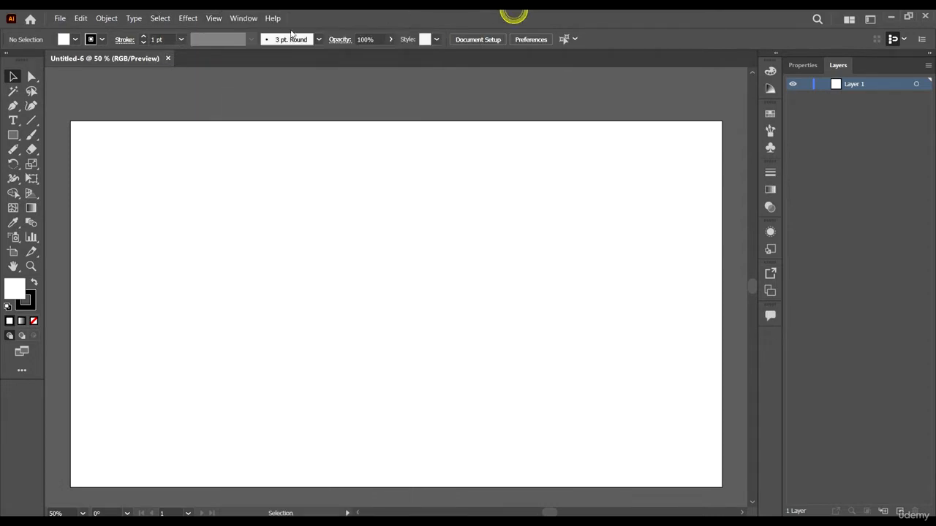
# - Try out the Essentials workspace followed by the Painting workspace
pyautogui.click(237, 22)
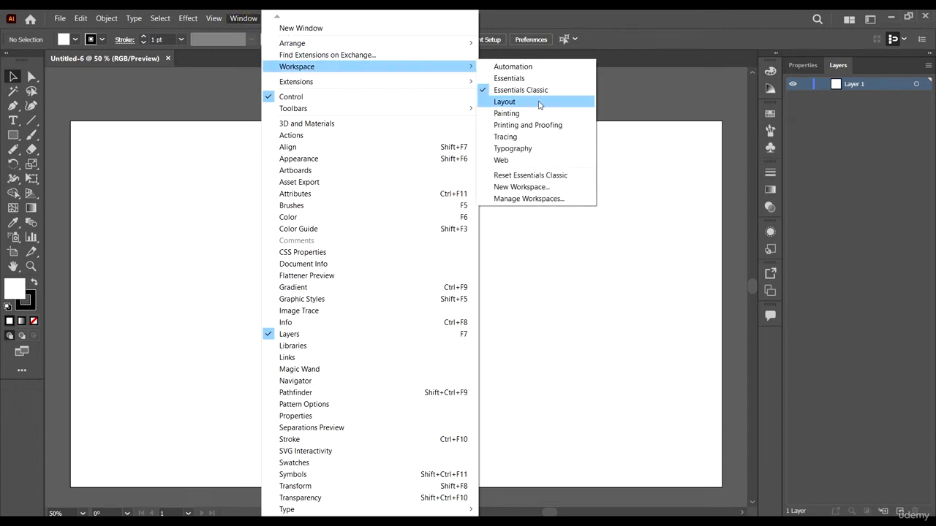
pyautogui.click(518, 78)
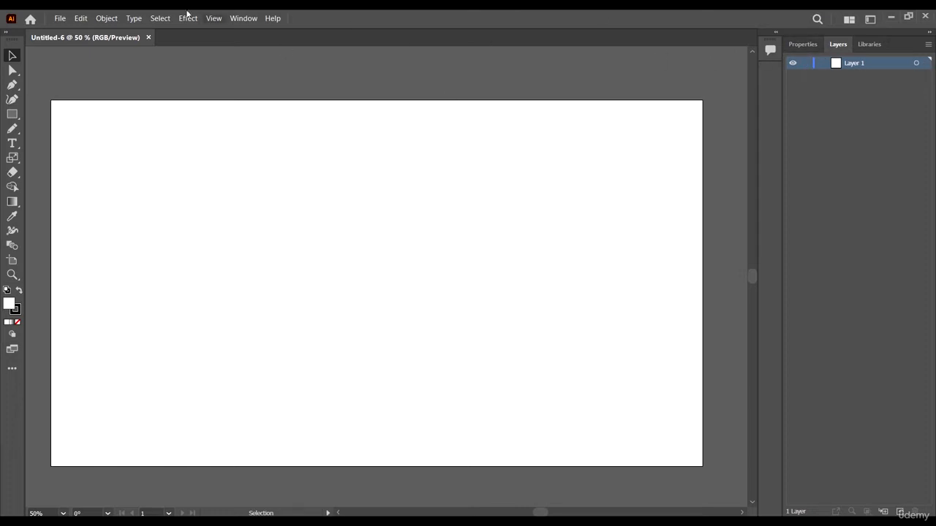
pyautogui.click(245, 19)
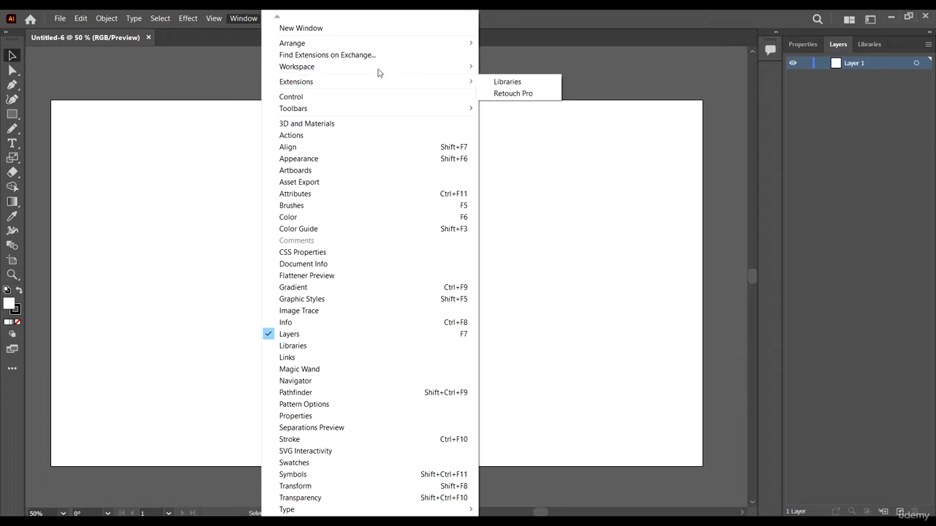
pyautogui.moveTo(378, 67)
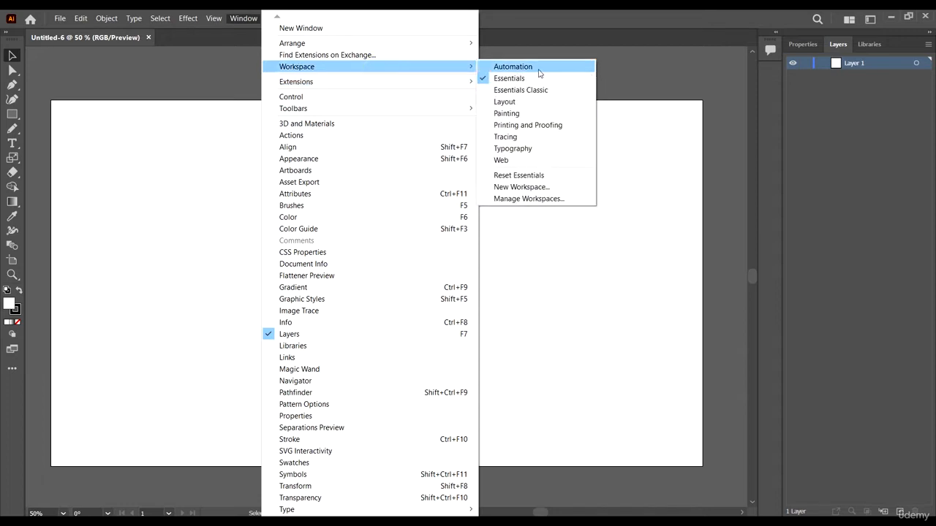
pyautogui.click(526, 114)
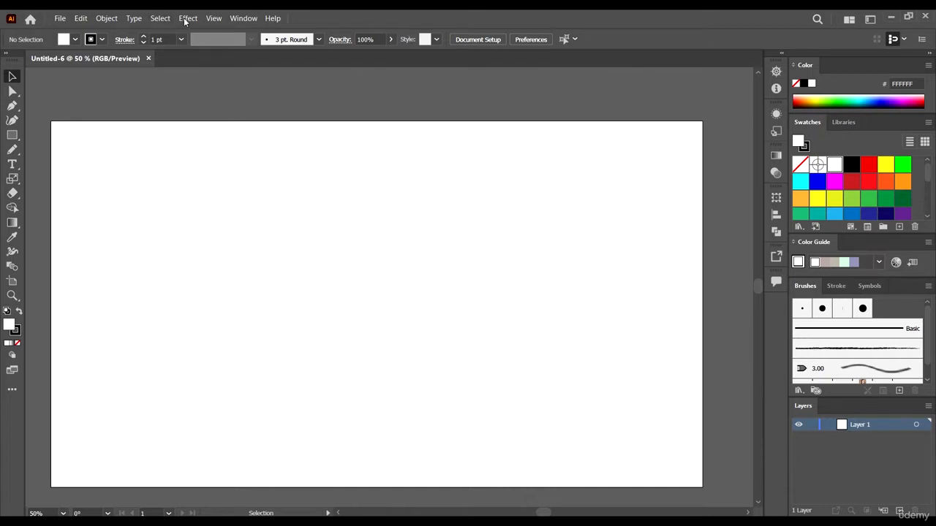
# - Switch back to the Essentials Classic workspace and show the document's Properties instead of its Layers
pyautogui.click(243, 20)
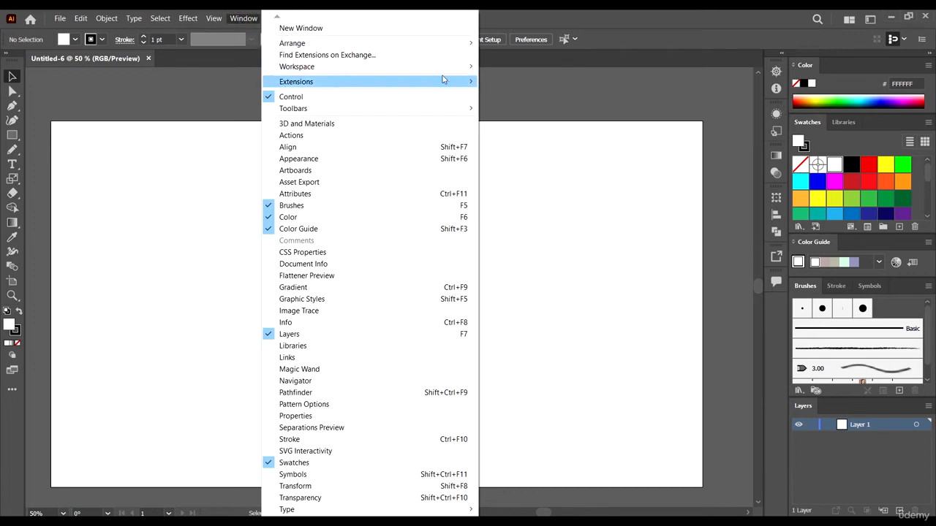
pyautogui.moveTo(438, 68)
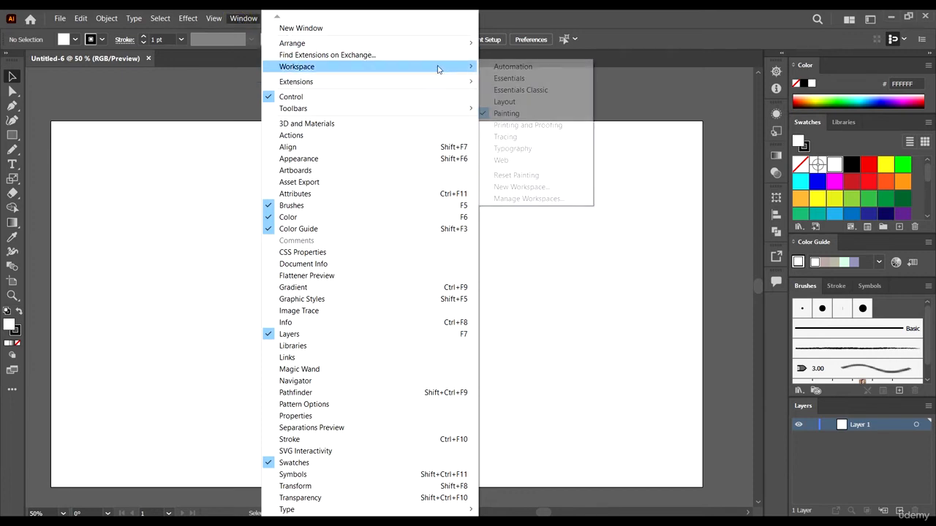
pyautogui.click(547, 90)
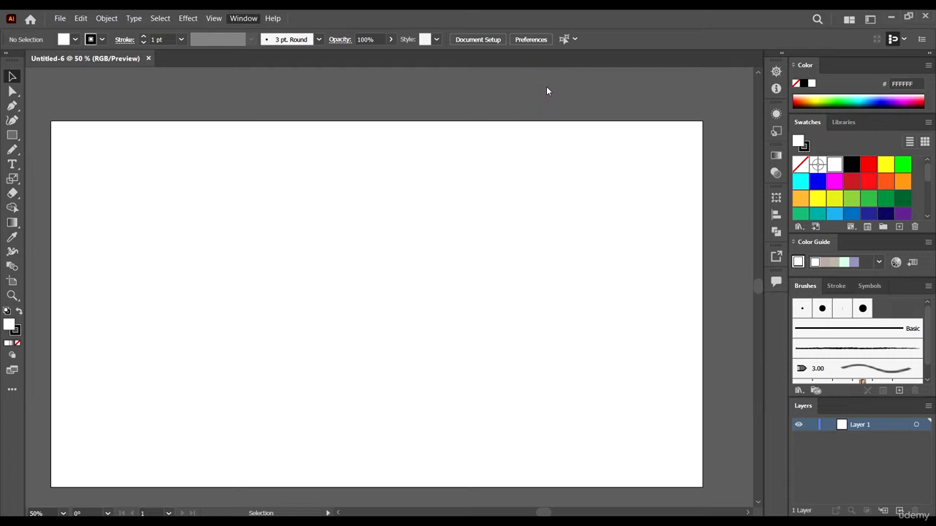
pyautogui.click(812, 66)
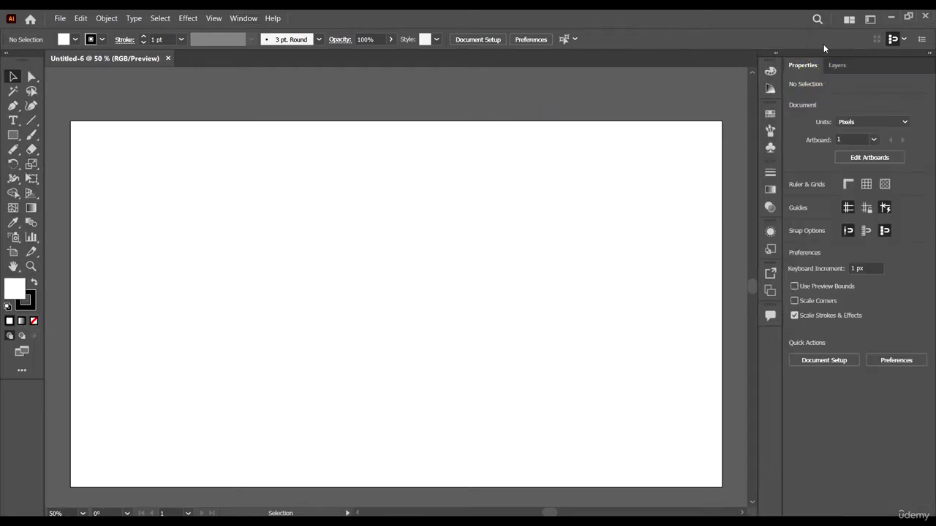
pyautogui.click(869, 439)
pyautogui.click(814, 64)
pyautogui.click(835, 69)
pyautogui.click(802, 65)
# - Reset the Essentials Classic workspace to its default layout, and detach and close Libraries
pyautogui.click(243, 18)
pyautogui.moveTo(337, 70)
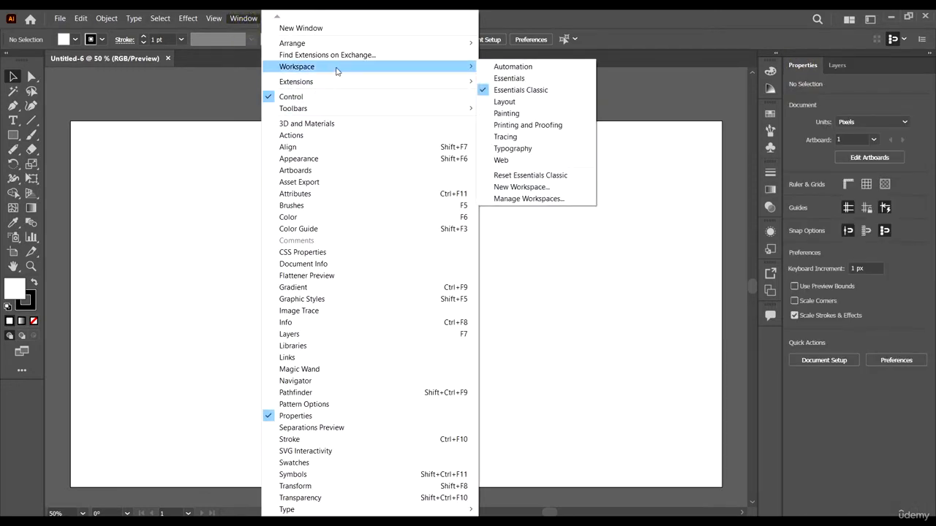
pyautogui.click(402, 67)
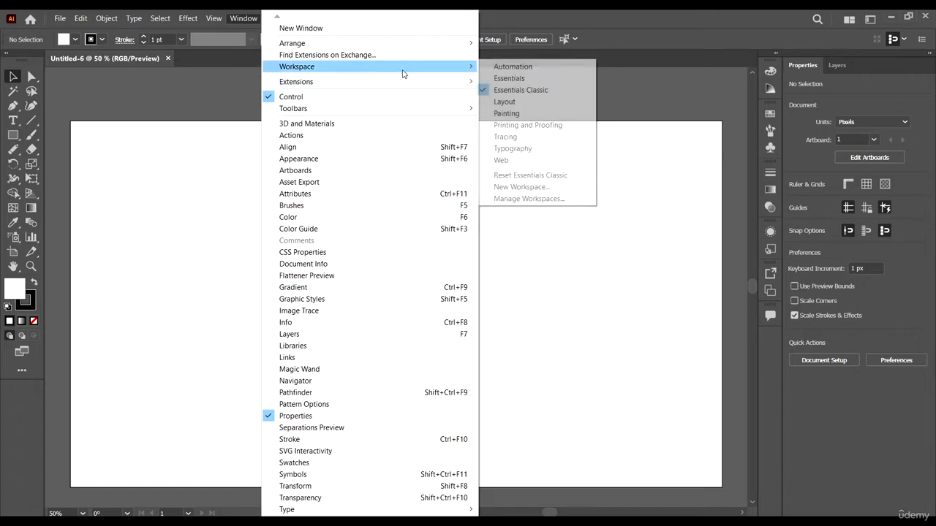
pyautogui.click(541, 175)
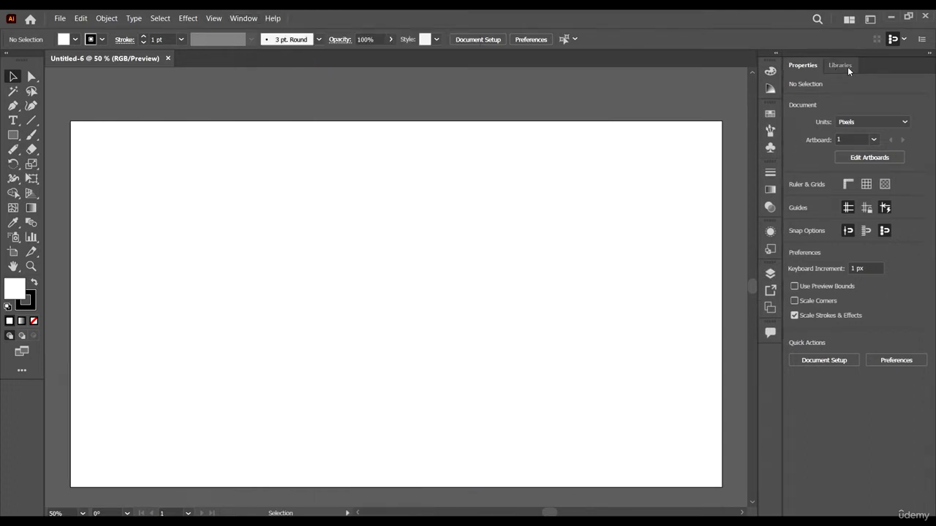
pyautogui.moveTo(848, 66); pyautogui.dragTo(564, 73)
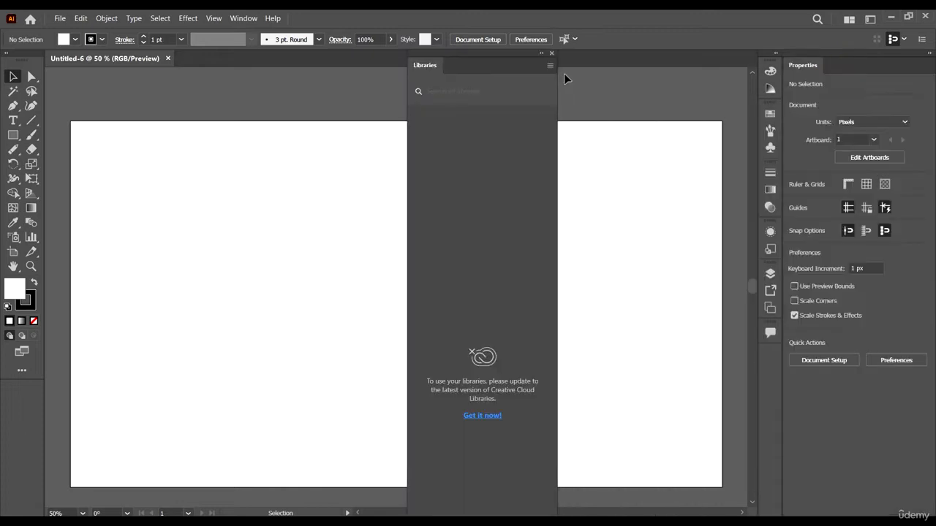
pyautogui.click(551, 54)
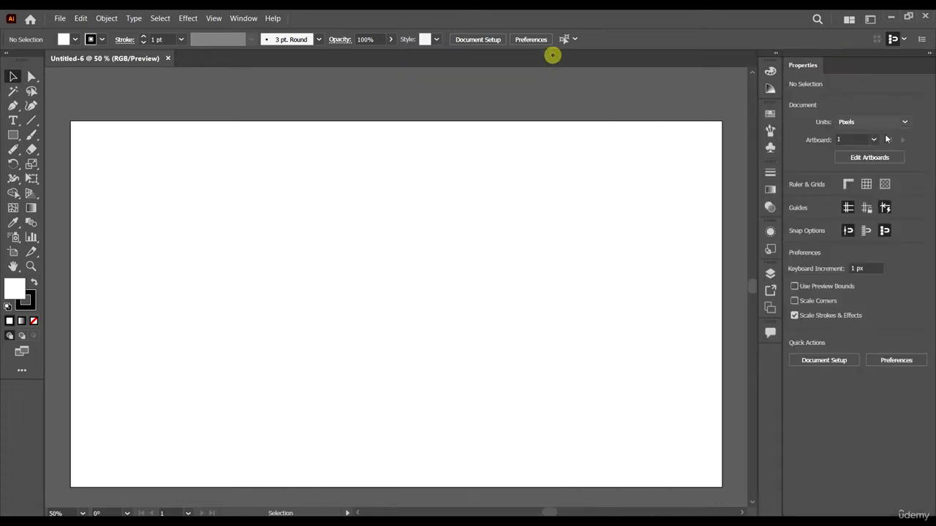
# - Dock Layers beside Properties, bring Properties back to the front, and collapse the open Artboards group
pyautogui.click(771, 272)
pyautogui.moveTo(624, 269); pyautogui.dragTo(829, 72)
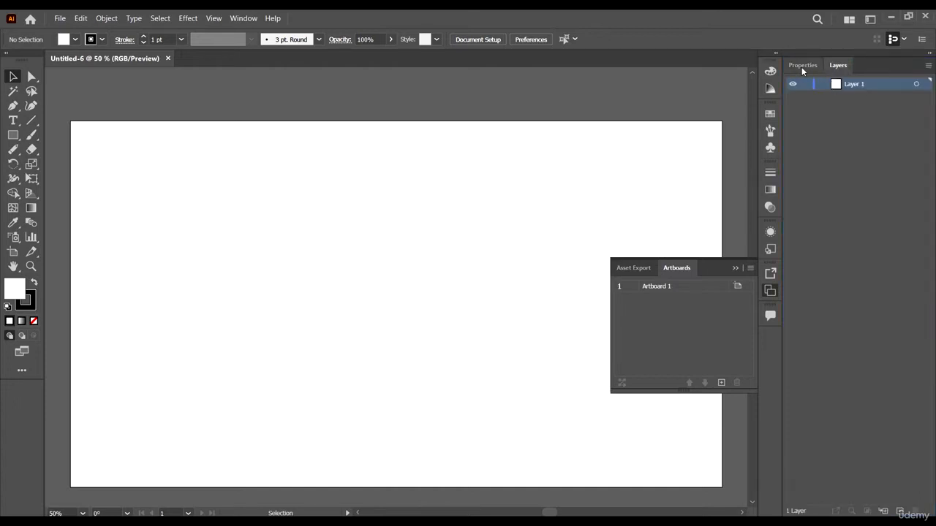
pyautogui.click(801, 67)
pyautogui.click(736, 268)
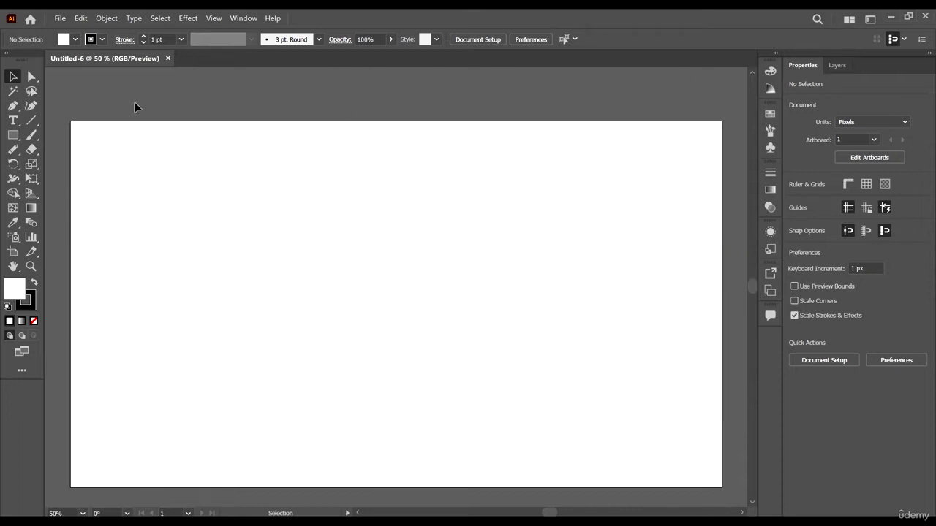
# - Draw a rectangle about 480 by 305 px across the artboard's upper edge and move it with the Selection tool
pyautogui.click(13, 134)
pyautogui.moveTo(263, 97); pyautogui.dragTo(494, 243)
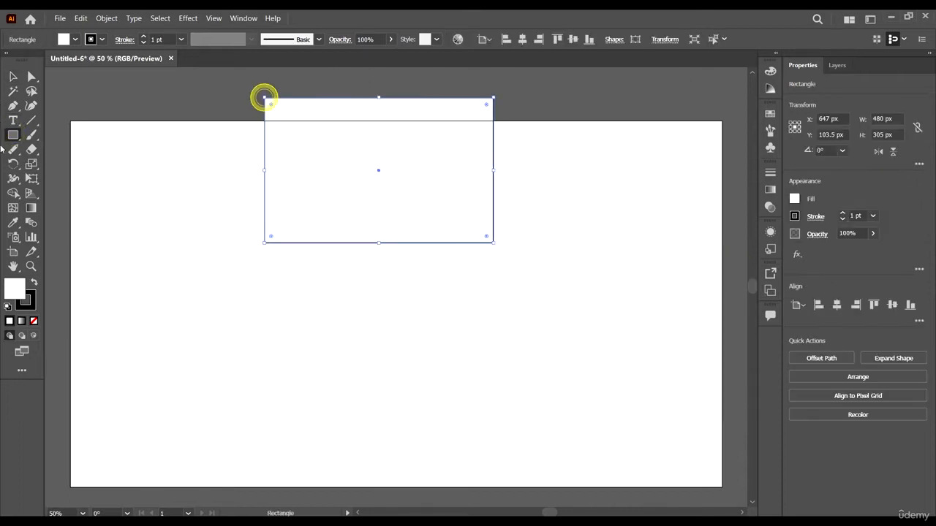
pyautogui.click(14, 76)
pyautogui.moveTo(445, 175); pyautogui.dragTo(447, 176)
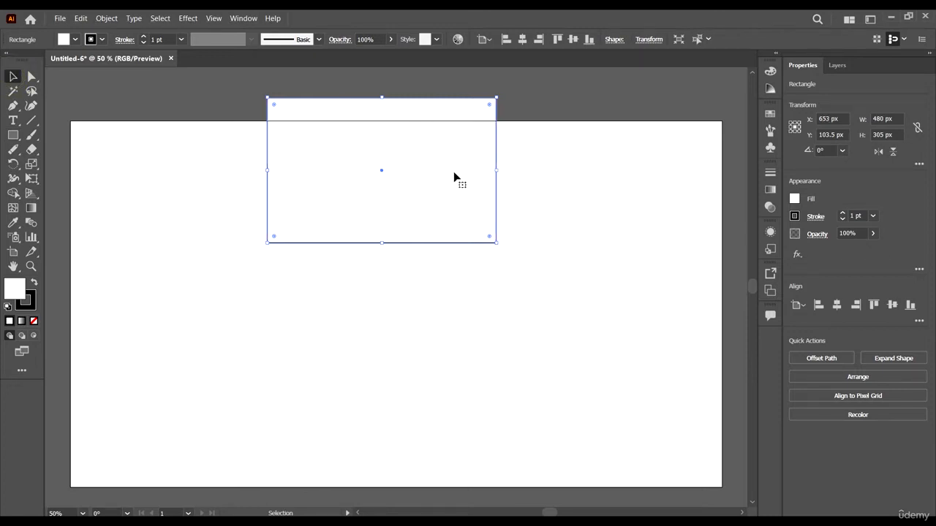
pyautogui.scroll(-1, 453, 171)
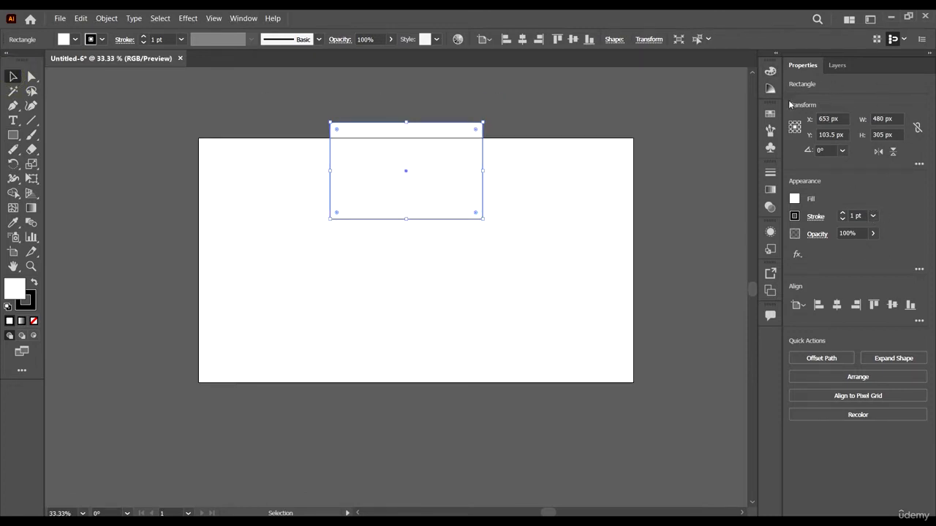
pyautogui.moveTo(418, 156); pyautogui.dragTo(552, 187)
pyautogui.click(547, 182)
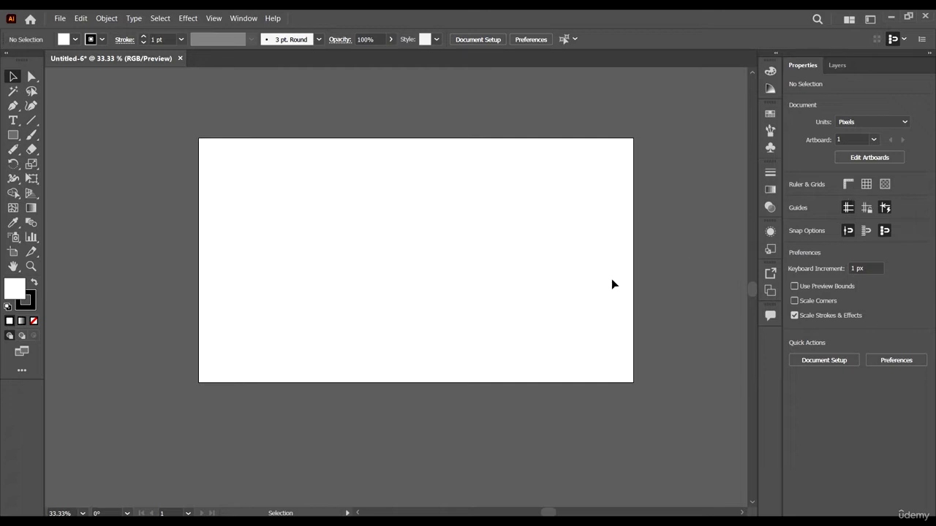
pyautogui.click(703, 239)
pyautogui.click(597, 244)
pyautogui.click(623, 244)
pyautogui.moveTo(568, 214); pyautogui.dragTo(676, 250)
pyautogui.click(505, 158)
# - Look through the document's available measurement units and its artboard list without changing either setting
pyautogui.click(862, 122)
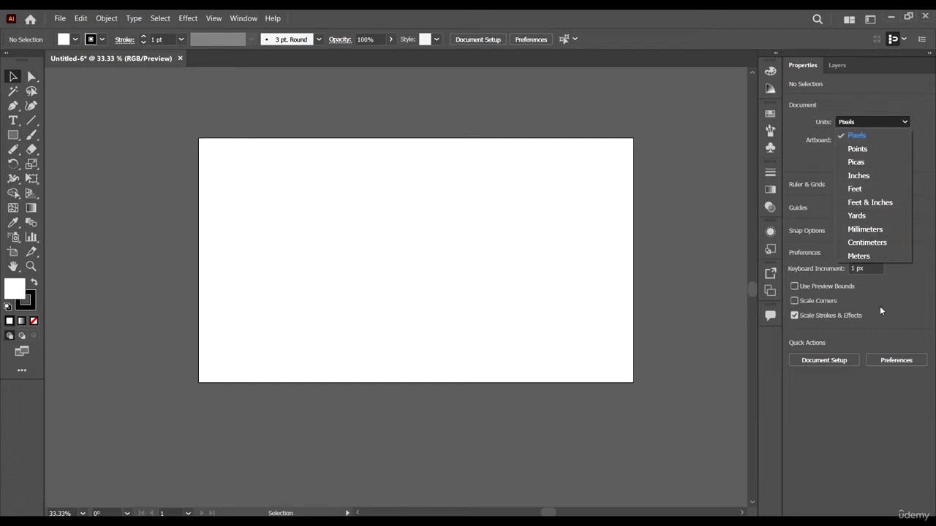
pyautogui.click(895, 82)
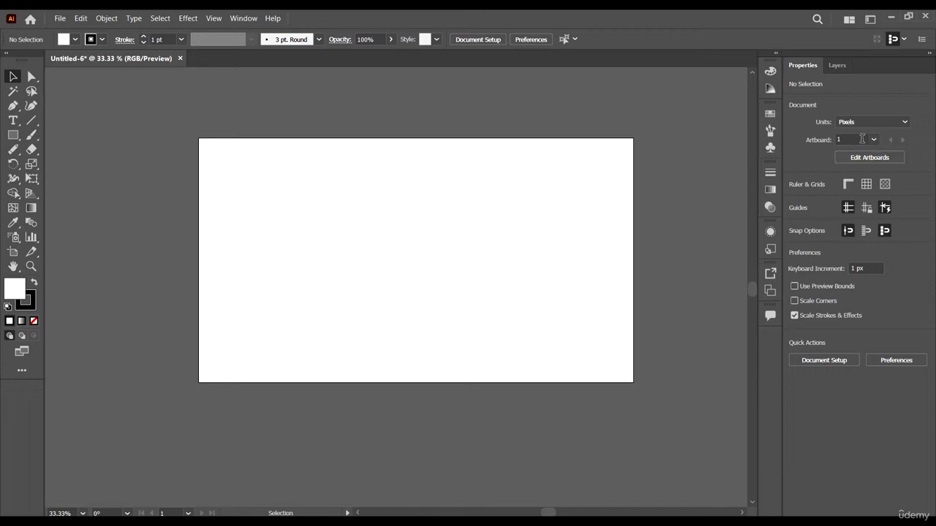
pyautogui.click(872, 139)
pyautogui.click(855, 139)
# - In artboard editing, move the artboard down and to the left and narrow it to about 774 px wide
pyautogui.click(869, 157)
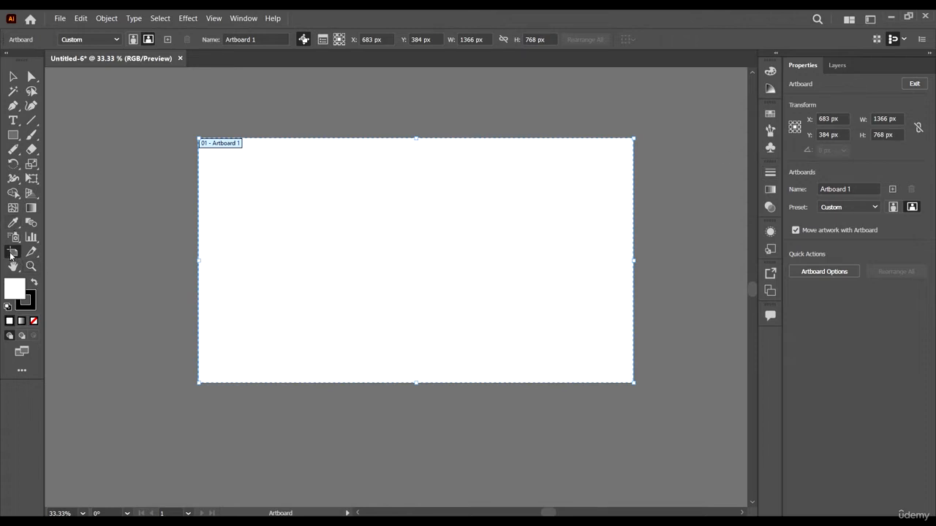
pyautogui.moveTo(413, 234); pyautogui.dragTo(358, 255)
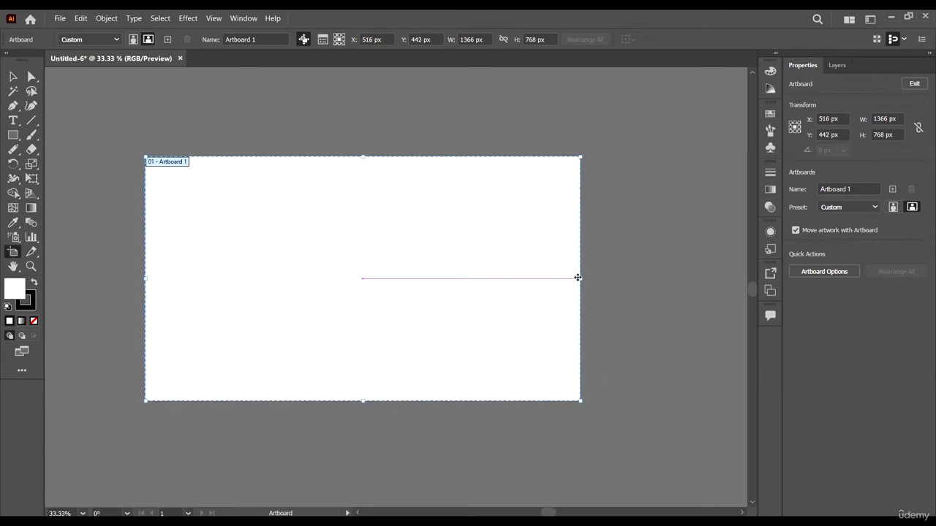
pyautogui.moveTo(582, 279); pyautogui.dragTo(392, 279)
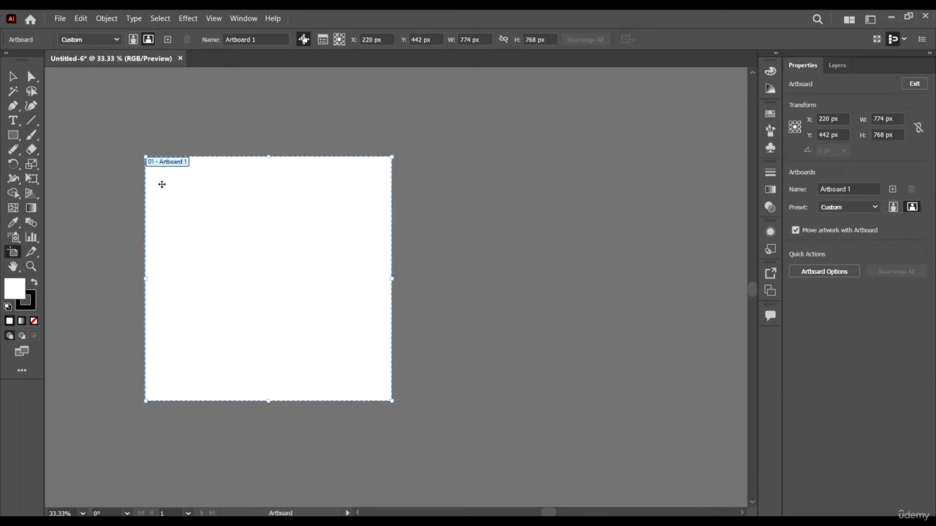
# - Duplicate the artboard to its right, leaving a small gap, and leave artboard editing
pyautogui.scroll(-4, 239, 141)
pyautogui.scroll(3, 190, 145)
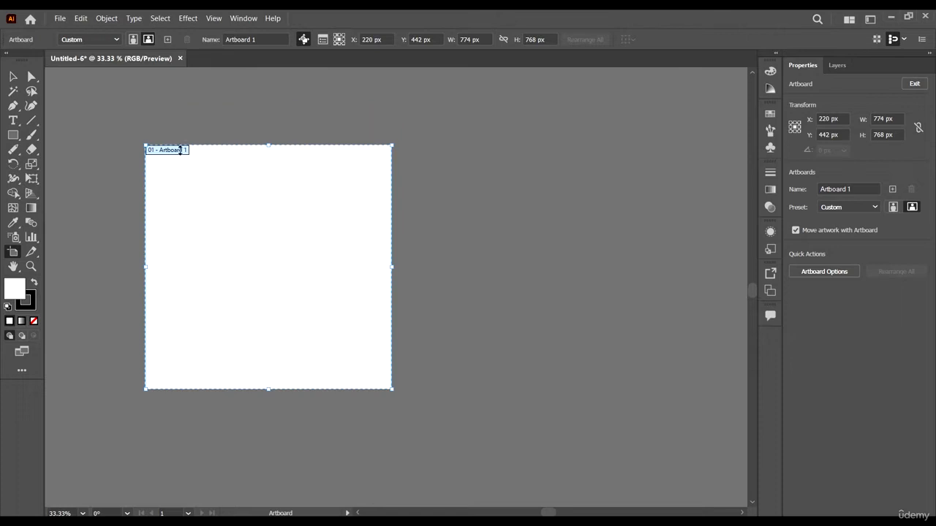
pyautogui.moveTo(172, 170); pyautogui.dragTo(435, 212)
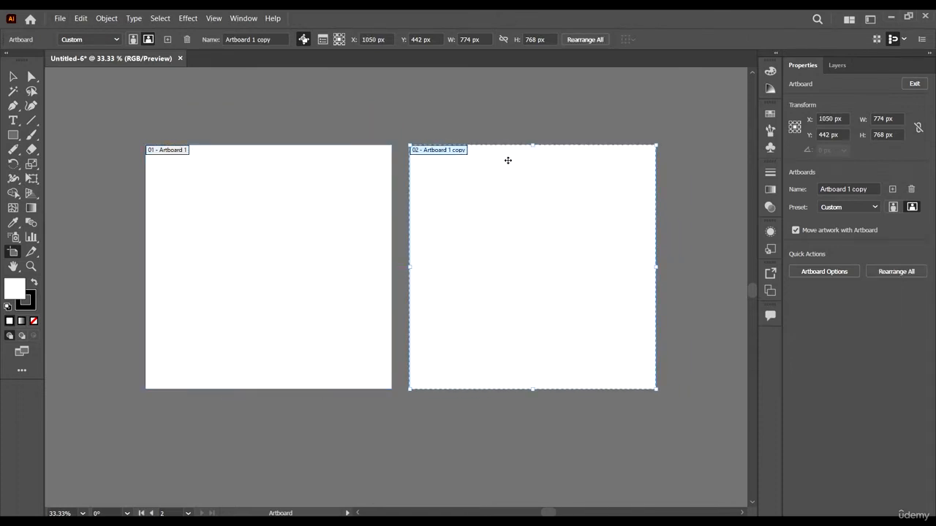
pyautogui.click(12, 76)
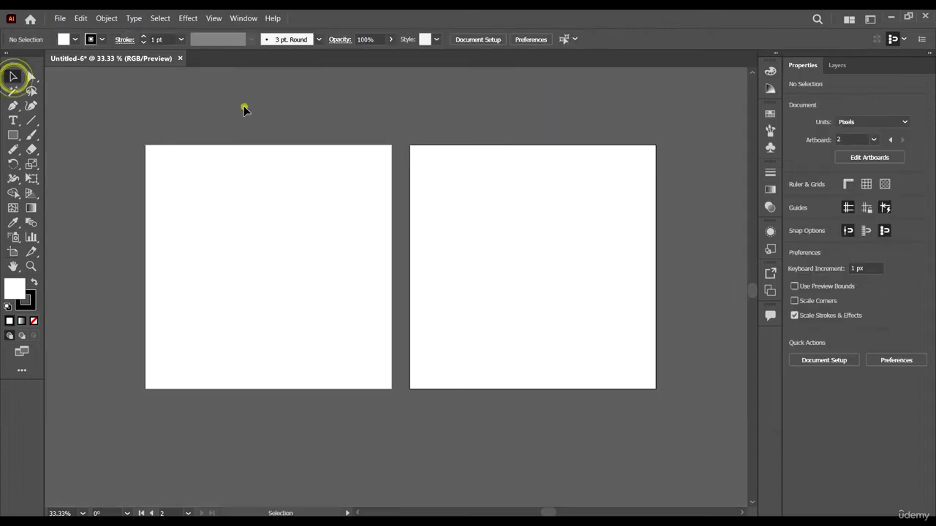
# - Choose artboard 1 and then artboard 2 from the document's artboard list to view each one
pyautogui.click(842, 140)
pyautogui.scroll(-2, 482, 179)
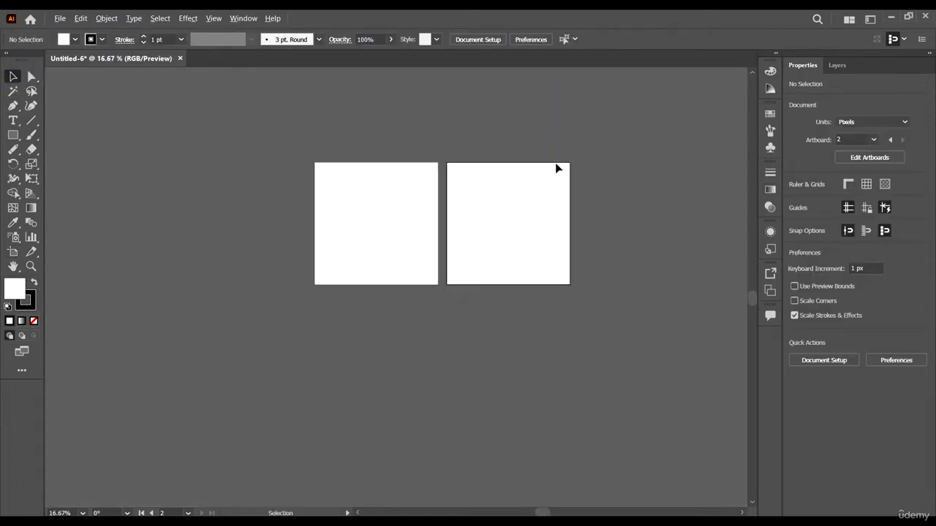
pyautogui.scroll(1, 555, 162)
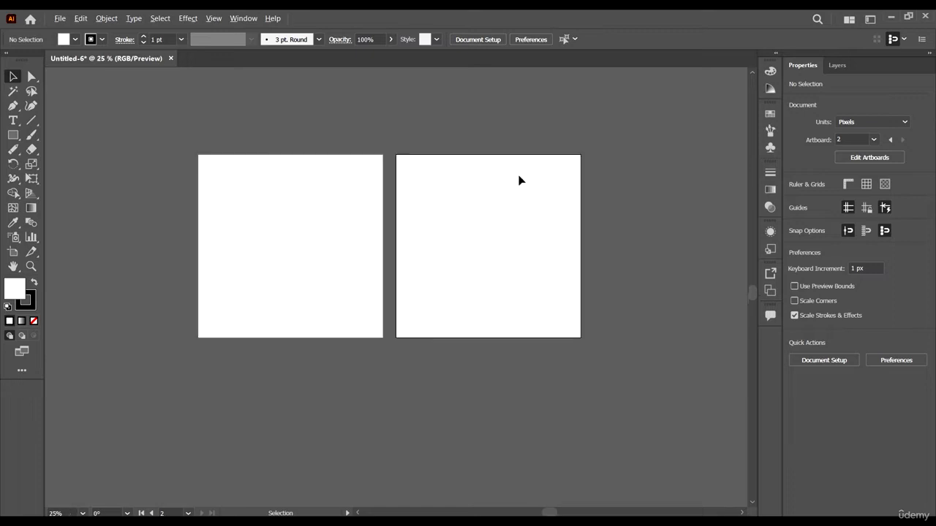
pyautogui.click(873, 139)
pyautogui.click(882, 152)
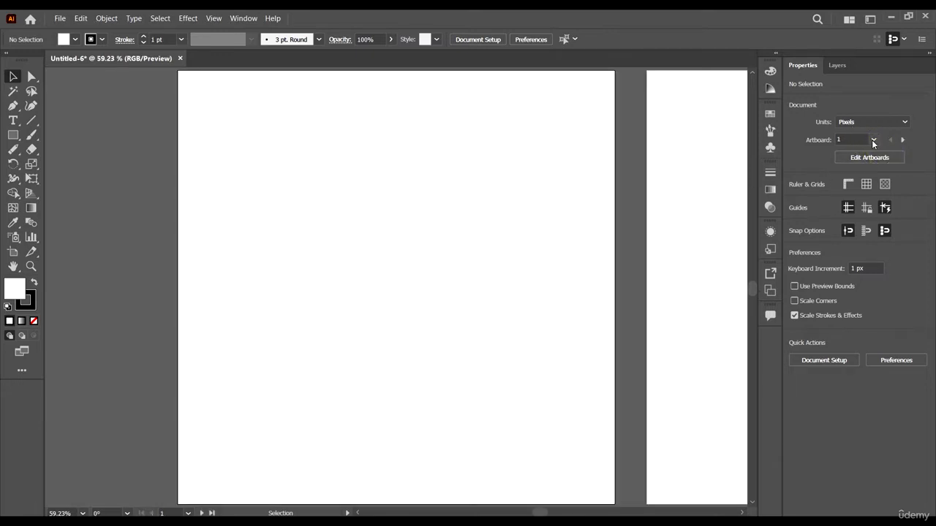
pyautogui.click(873, 139)
pyautogui.click(892, 166)
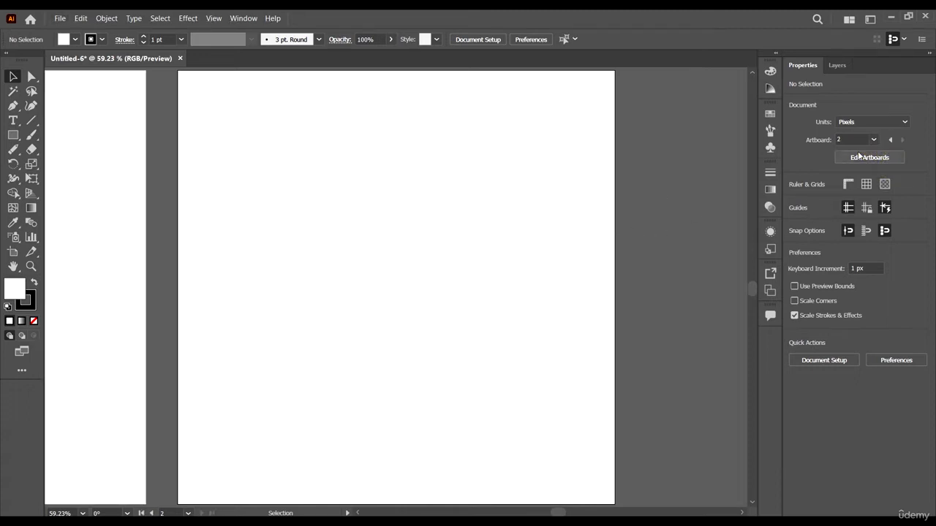
# - Step back and forth between the two artboards, then make the second artboard active on the canvas
pyautogui.click(890, 141)
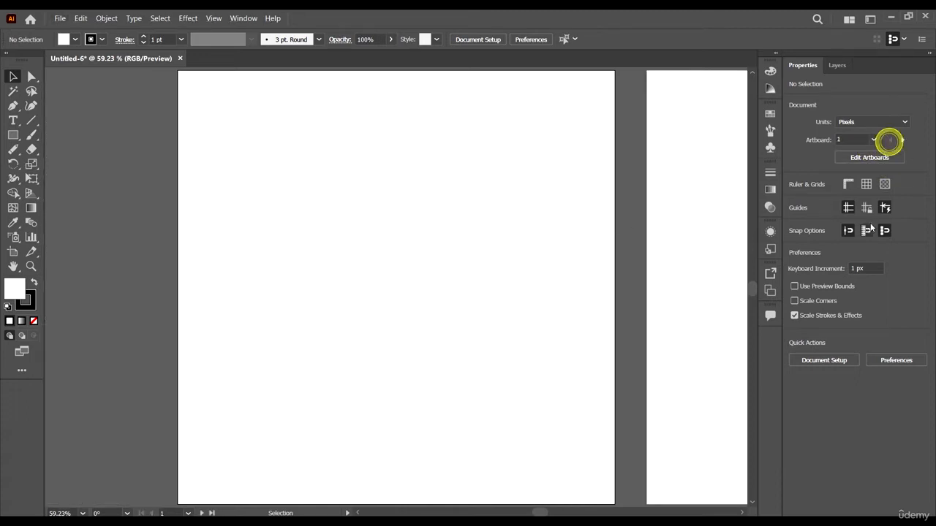
pyautogui.click(902, 140)
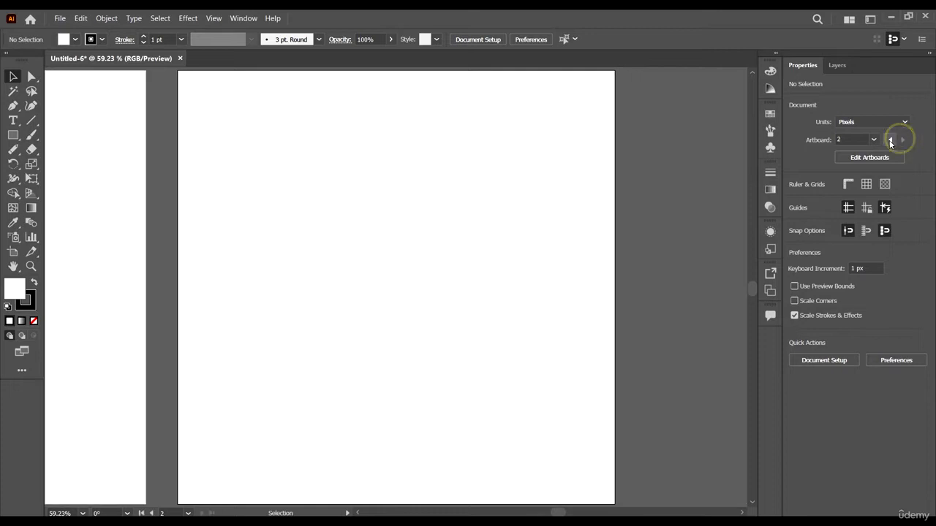
pyautogui.click(890, 140)
pyautogui.click(902, 140)
pyautogui.click(890, 140)
pyautogui.scroll(-3, 329, 244)
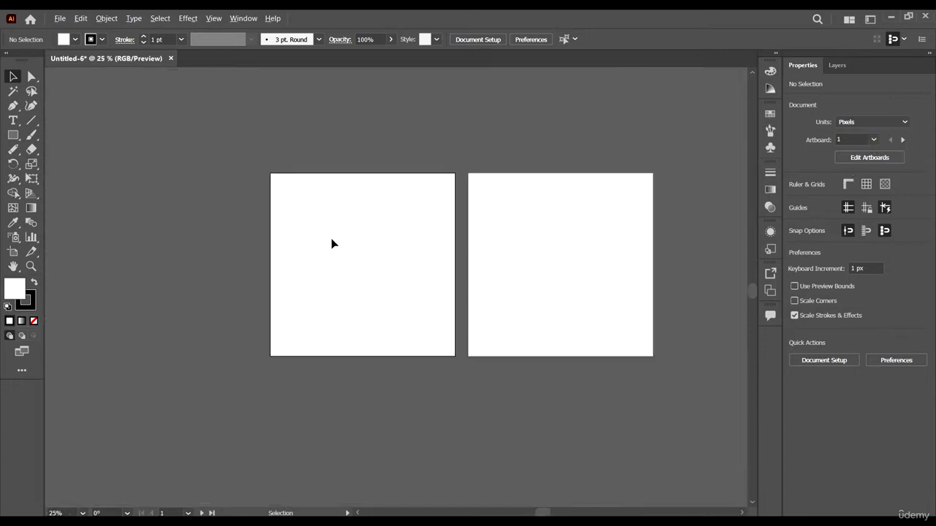
pyautogui.scroll(1, 532, 245)
pyautogui.click(571, 167)
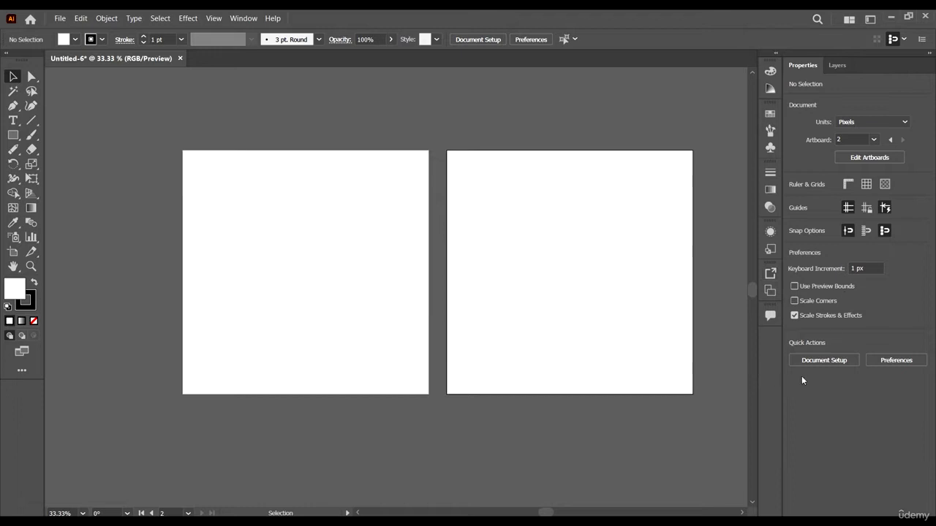
pyautogui.hscroll(2, 359, 211)
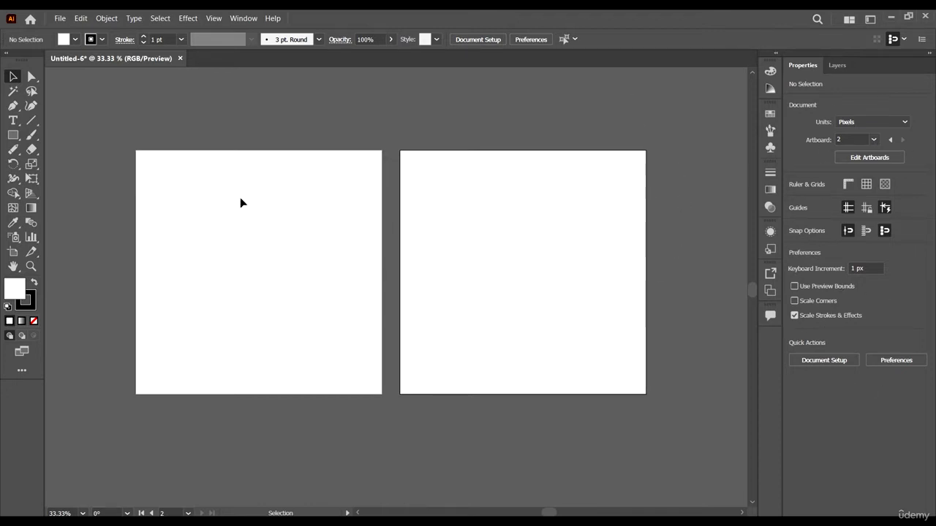
pyautogui.scroll(-2, 163, 196)
pyautogui.hscroll(-2, 198, 198)
pyautogui.scroll(1, 151, 140)
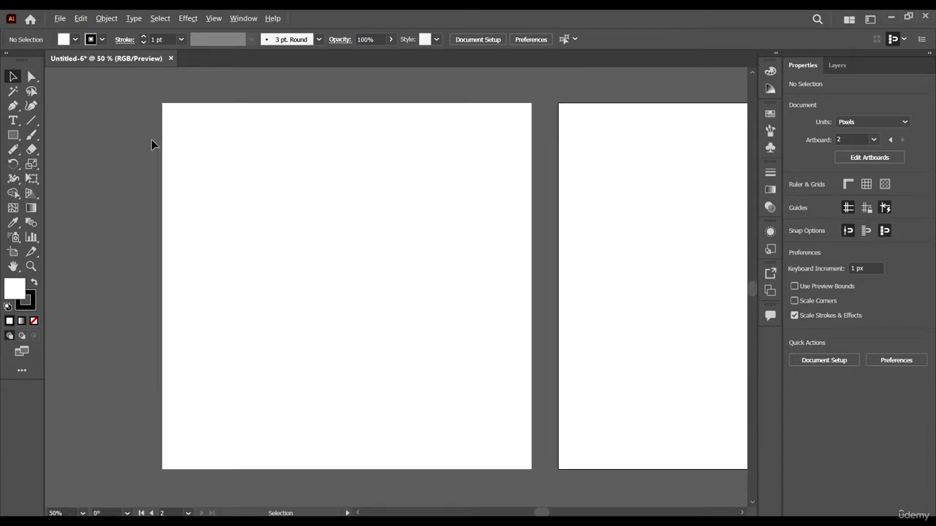
pyautogui.scroll(-1, 240, 194)
pyautogui.hscroll(1, 247, 191)
pyautogui.scroll(-1, 249, 189)
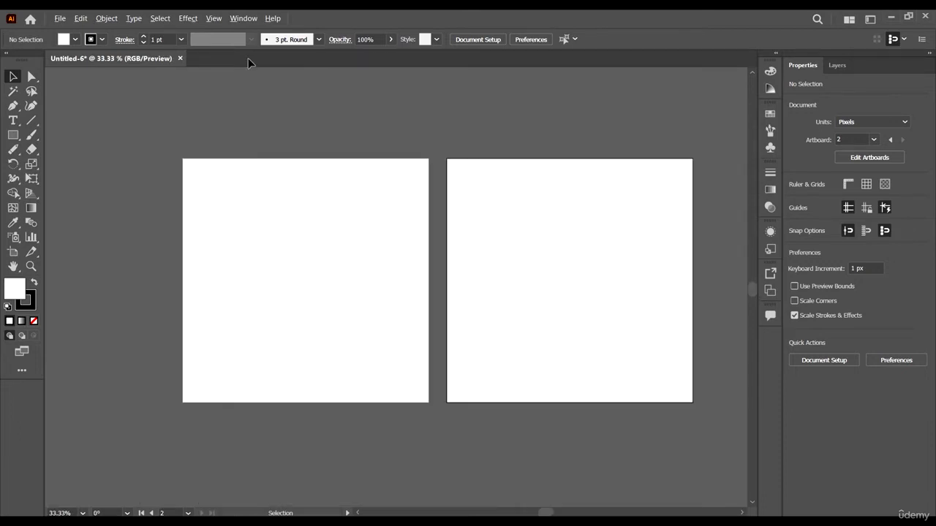
# - Look through the list of available panels, show Brushes from it, and practise collapsing and reopening Brushes
pyautogui.click(244, 18)
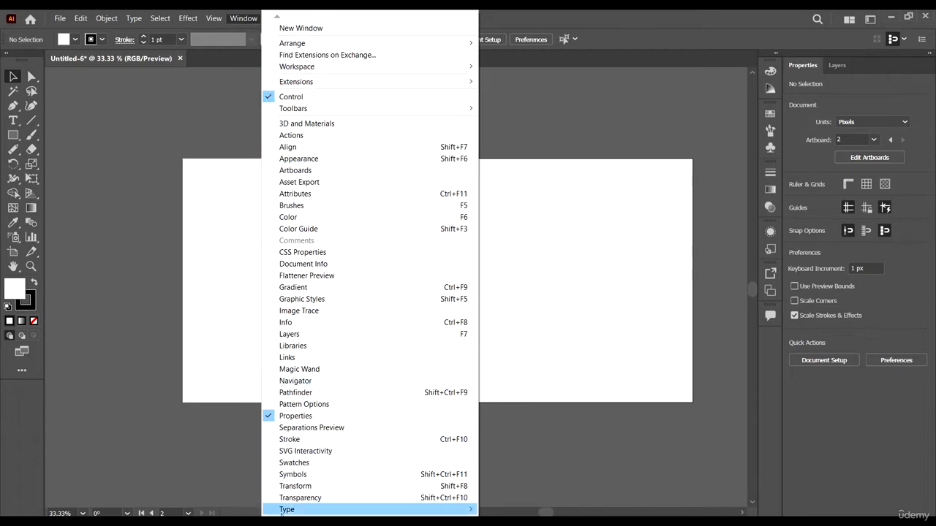
pyautogui.moveTo(285, 514)
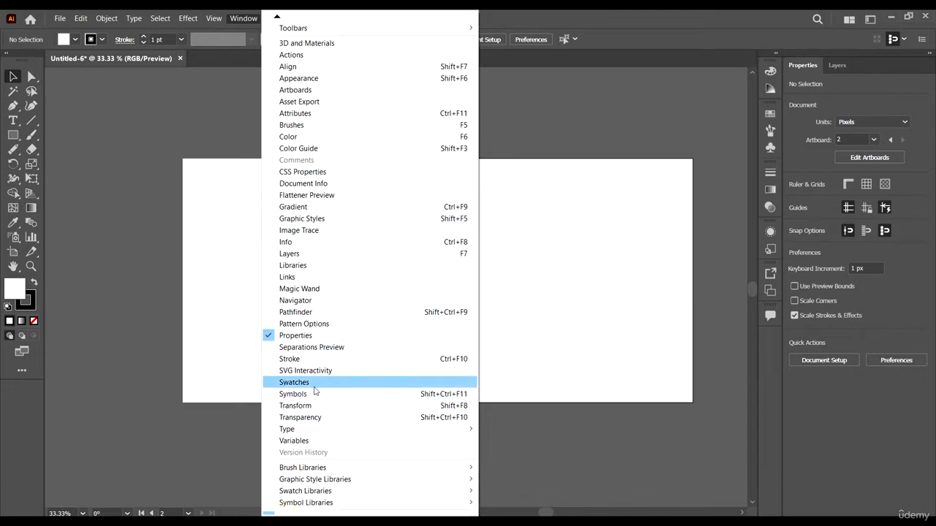
pyautogui.click(326, 125)
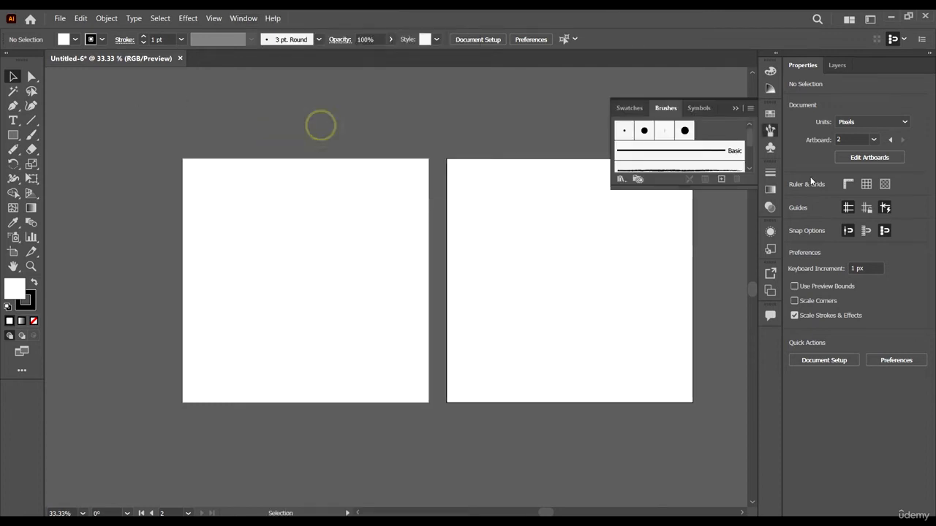
pyautogui.click(772, 130)
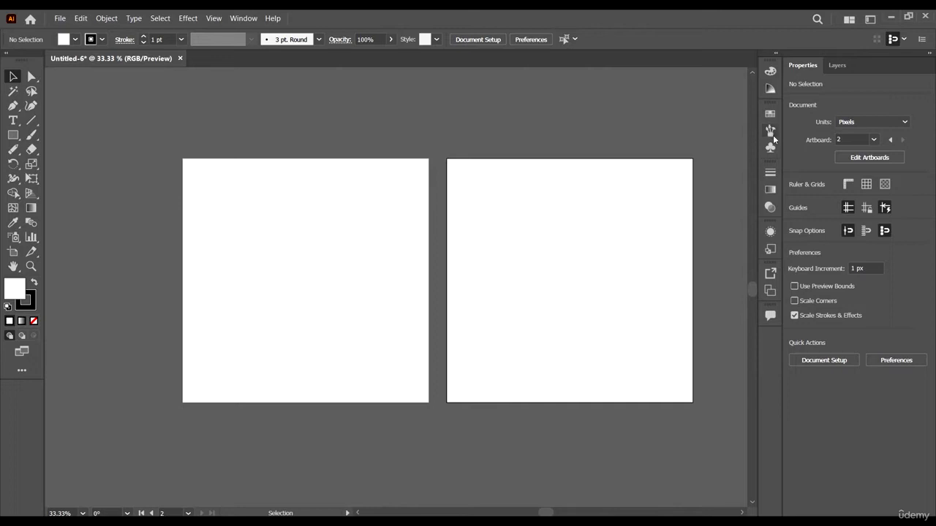
pyautogui.click(771, 132)
pyautogui.click(770, 130)
# - Expand and collapse Swatches, Color Guide and Color one after another
pyautogui.click(770, 113)
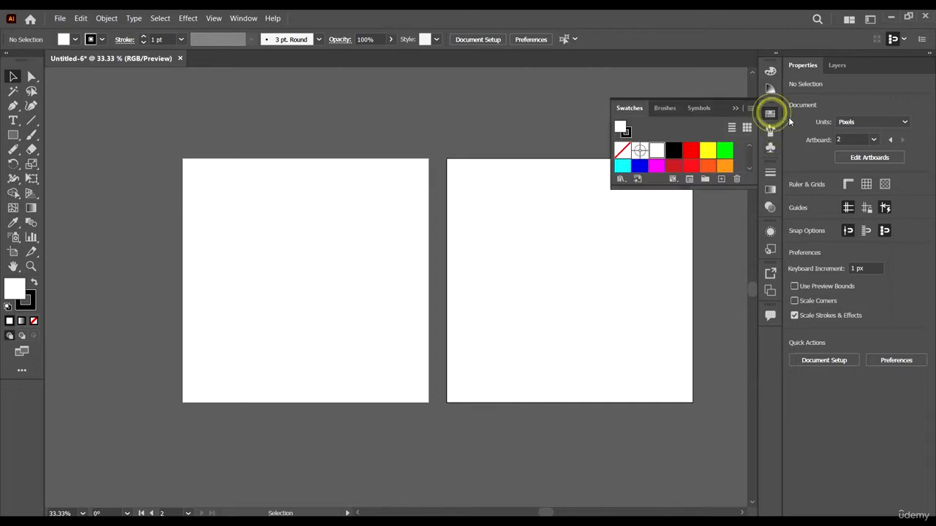
pyautogui.click(770, 115)
pyautogui.click(770, 89)
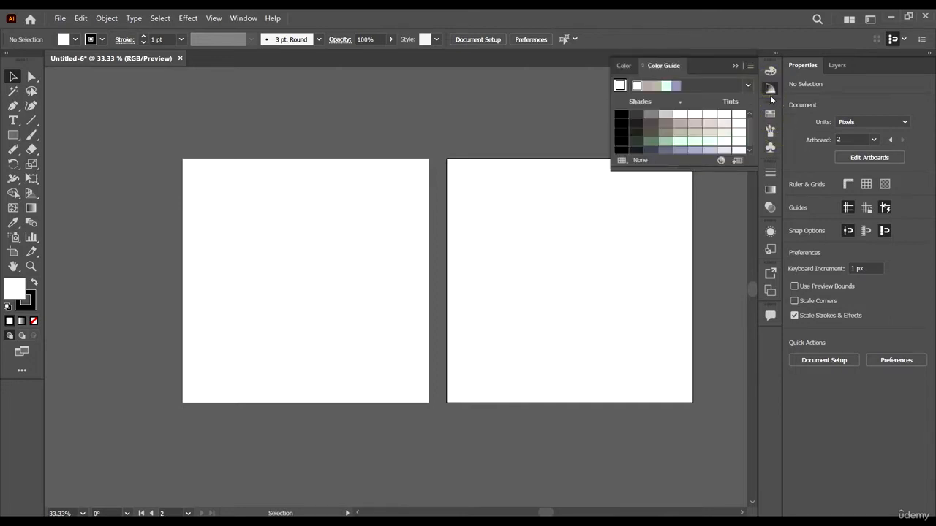
pyautogui.click(769, 90)
pyautogui.click(771, 70)
pyautogui.click(771, 71)
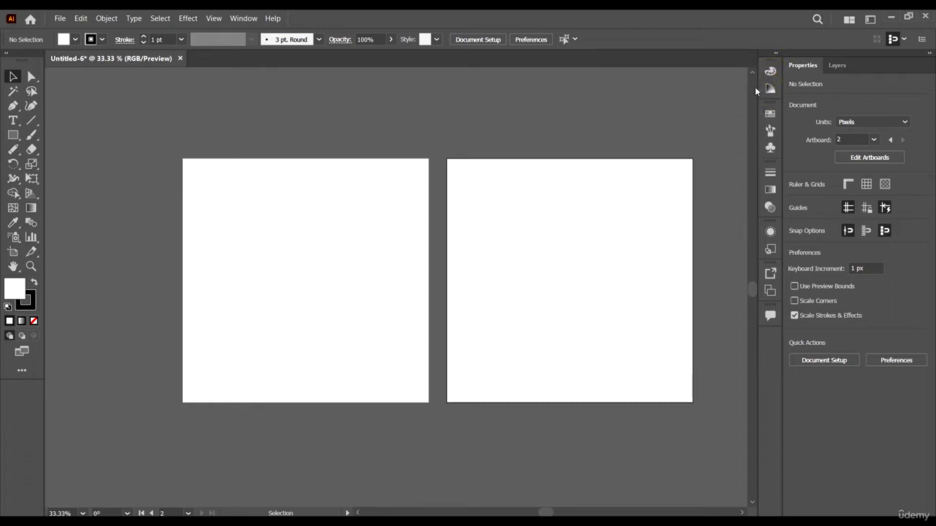
# - Switch between Color and Color Guide in their shared group, then show Swatches
pyautogui.click(770, 71)
pyautogui.click(665, 66)
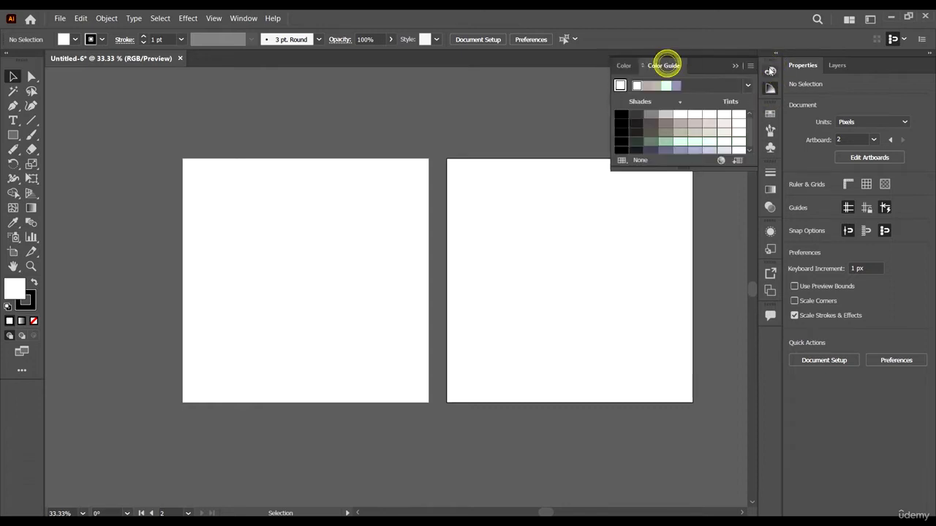
pyautogui.click(771, 71)
pyautogui.click(770, 90)
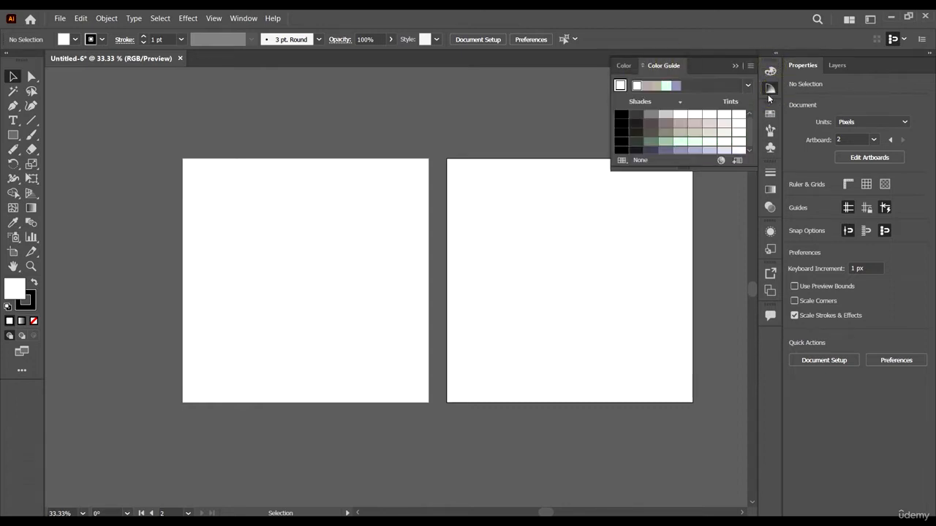
pyautogui.click(770, 114)
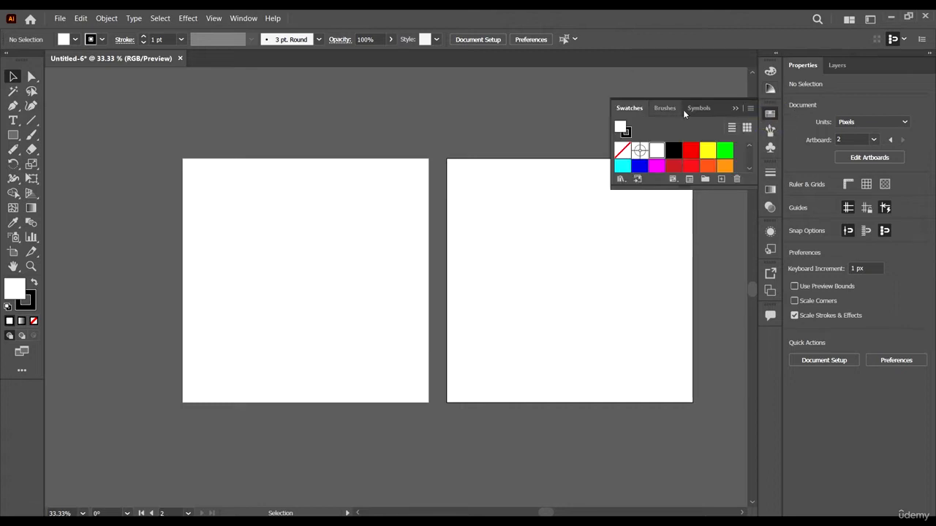
# - Show Brushes and Symbols in their shared group, followed by Stroke, Gradient and Transparency in theirs
pyautogui.click(665, 108)
pyautogui.click(699, 108)
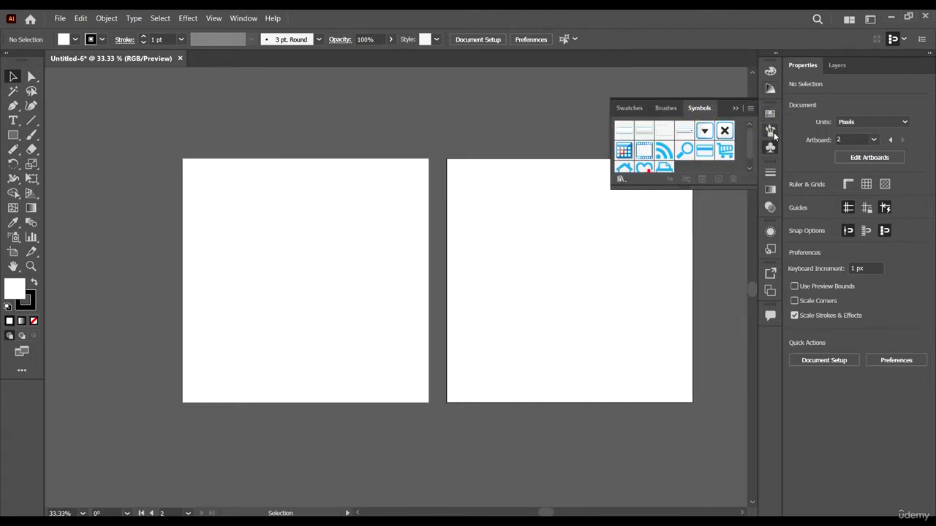
pyautogui.click(770, 172)
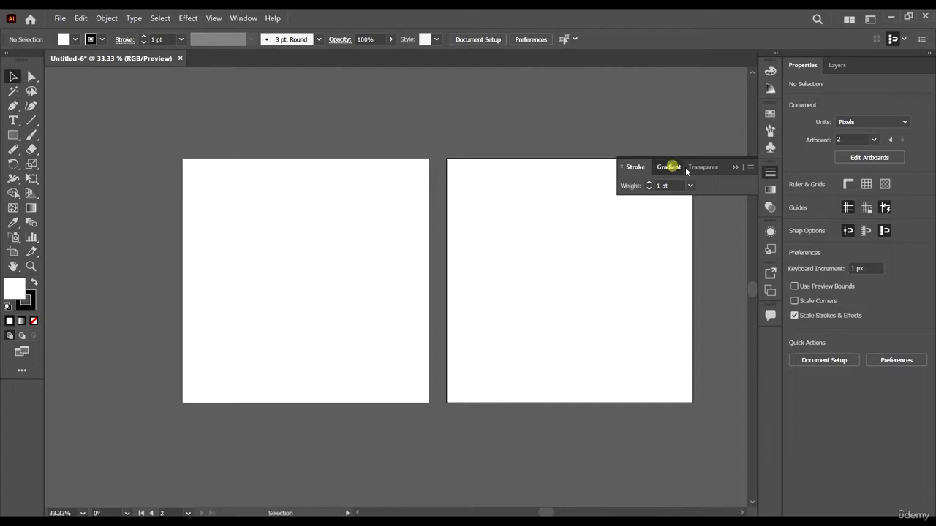
pyautogui.click(668, 167)
pyautogui.click(702, 167)
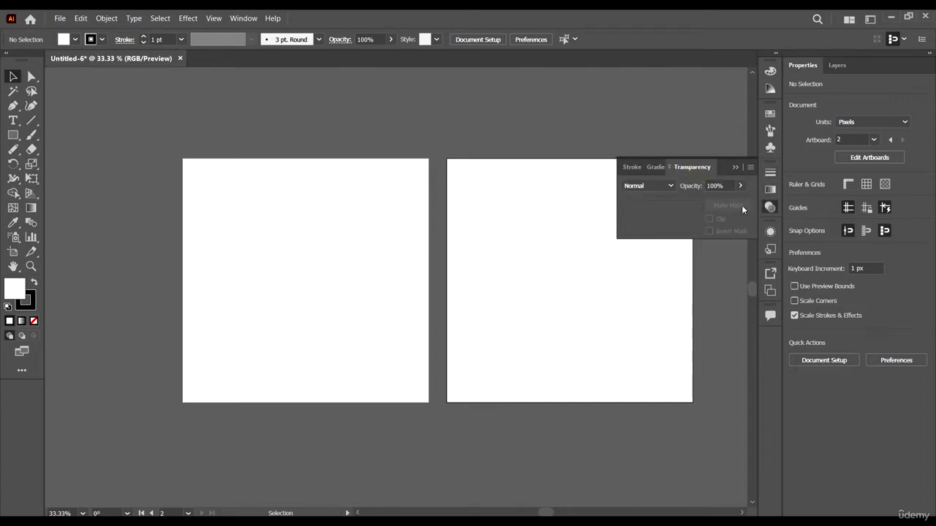
# - View Appearance, Graphic Styles, Asset Export and Artboards one after another, and collapse the open panel group
pyautogui.click(769, 231)
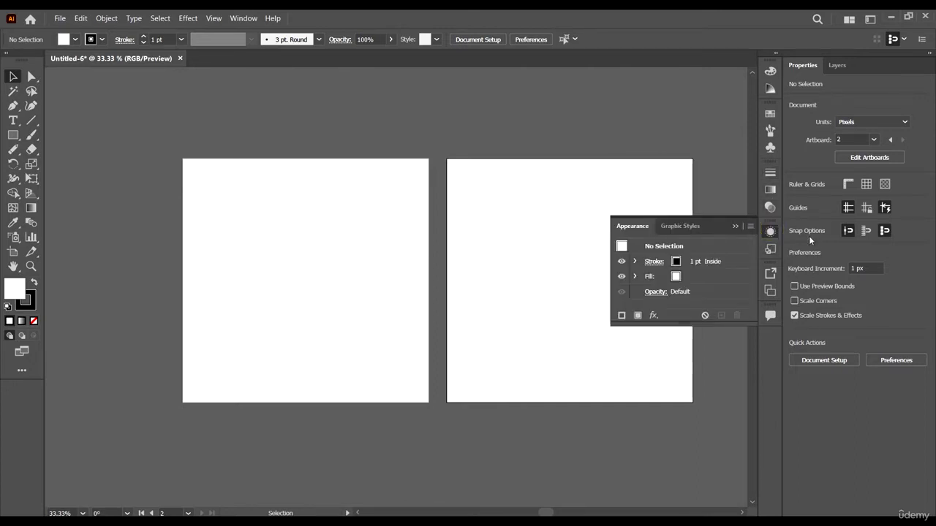
pyautogui.click(687, 227)
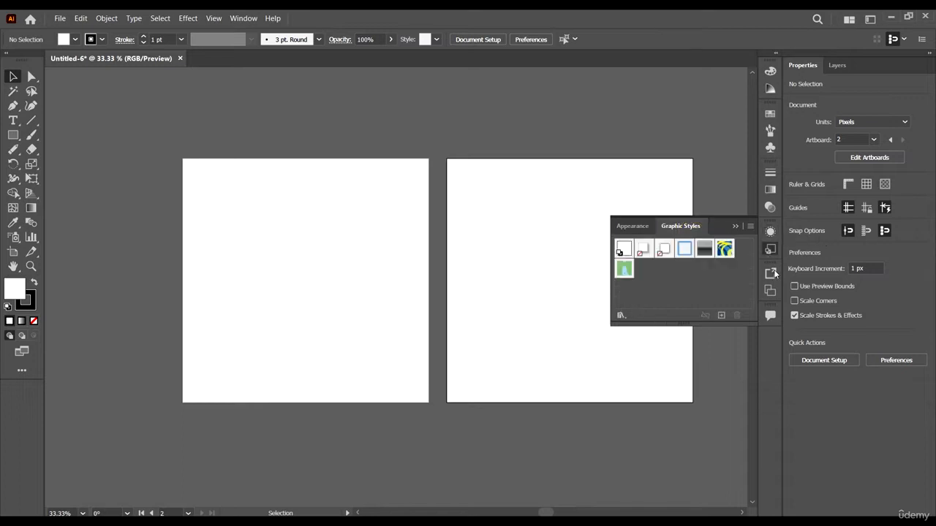
pyautogui.click(771, 273)
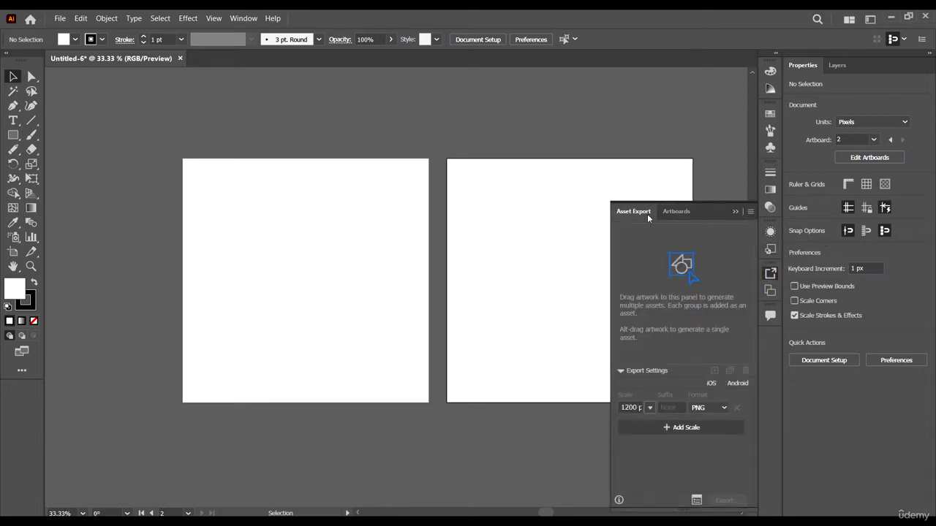
pyautogui.click(680, 212)
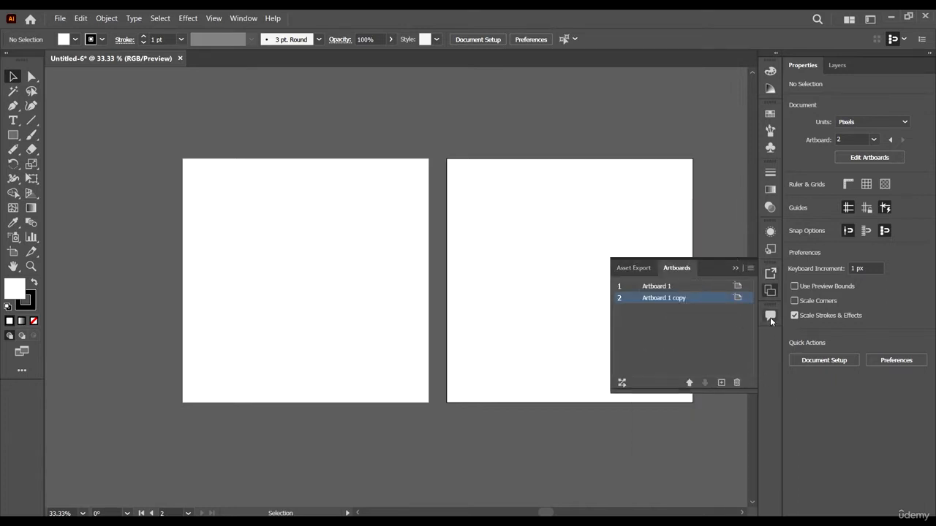
pyautogui.click(765, 352)
pyautogui.click(736, 267)
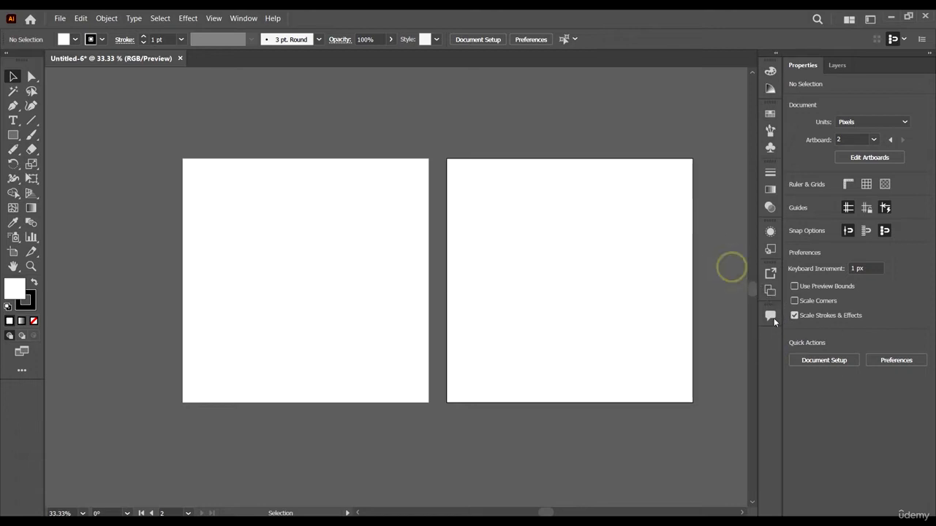
# - Detach Comments from the docked panels, expand it over the canvas, and close it
pyautogui.moveTo(770, 315); pyautogui.dragTo(625, 329)
pyautogui.click(626, 334)
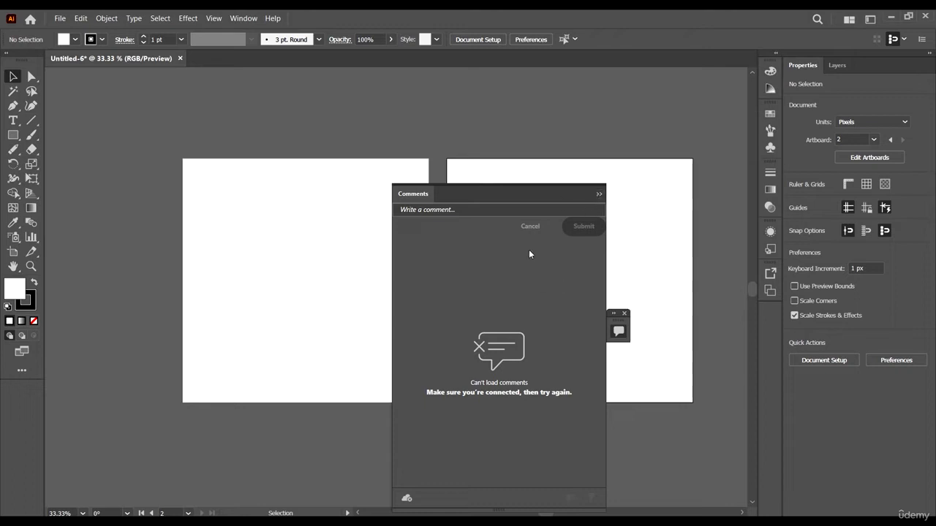
pyautogui.moveTo(533, 197); pyautogui.dragTo(574, 152)
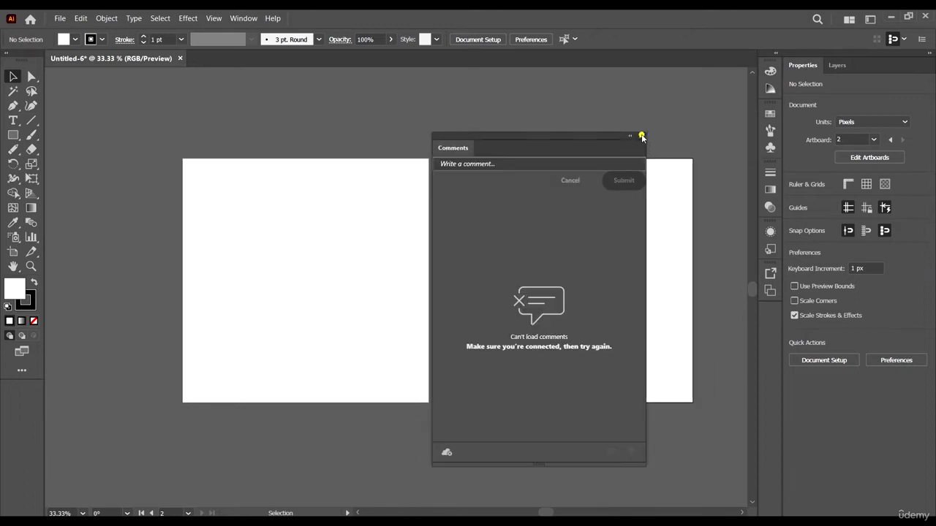
pyautogui.click(641, 137)
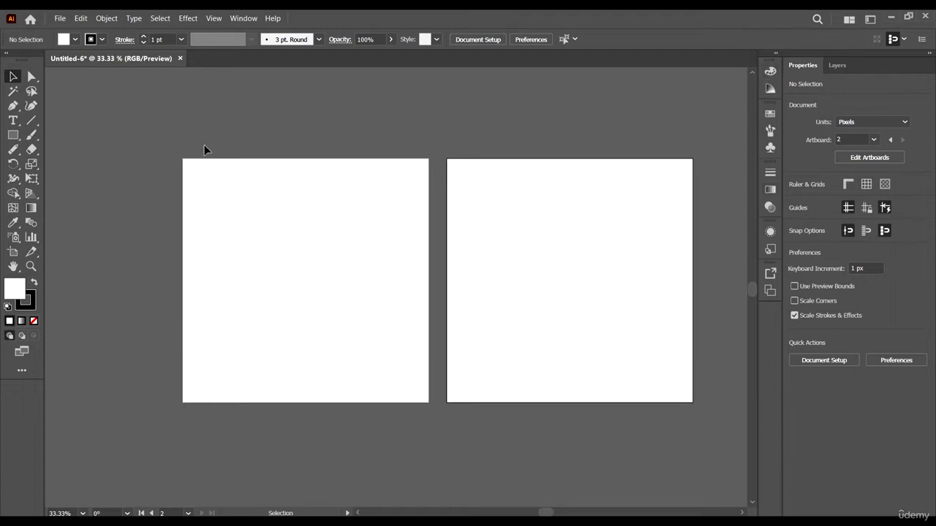
# - Take a brief look at Layers and return to the document's Properties
pyautogui.hscroll(2, 438, 245)
pyautogui.scroll(-1, 475, 244)
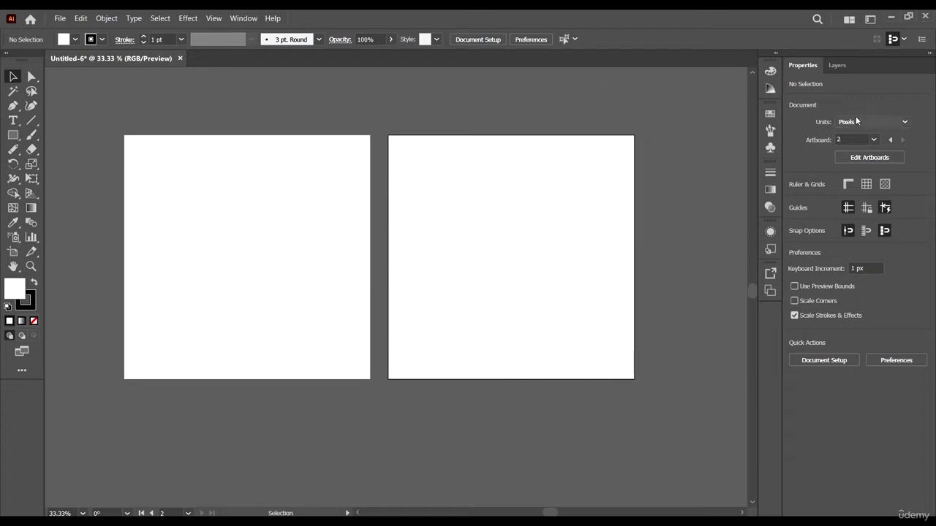
pyautogui.click(836, 65)
pyautogui.click(802, 65)
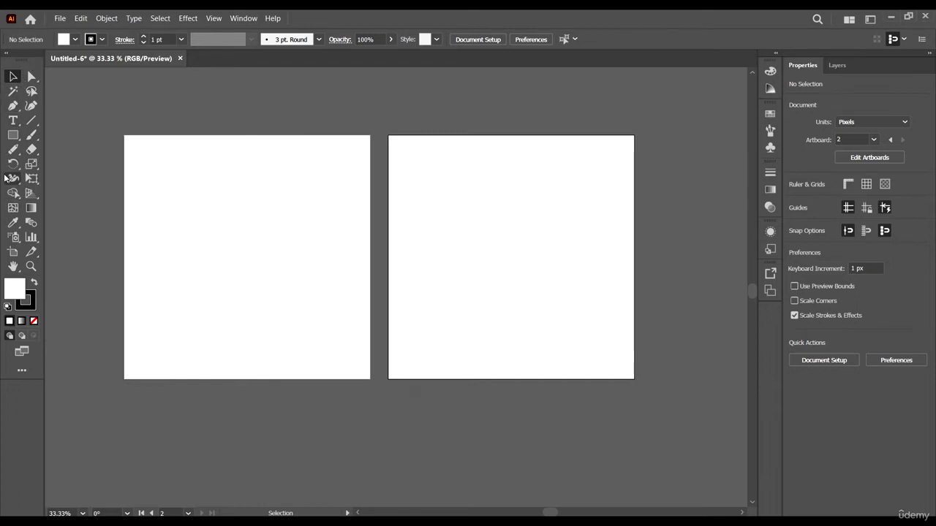
pyautogui.click(2, 435)
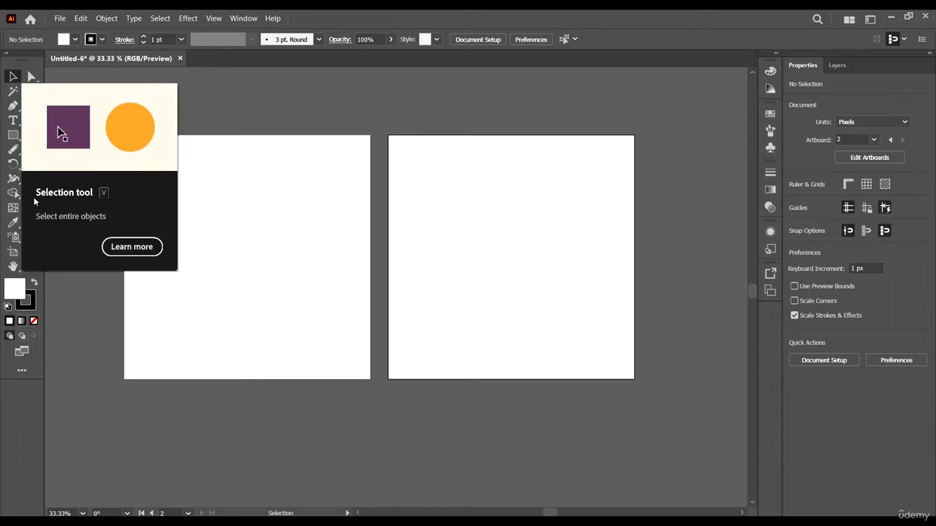
# - Draw a rectangle about 426 × 357 px on the first artboard and one about 263 × 78 px above it
pyautogui.click(13, 134)
pyautogui.moveTo(227, 214); pyautogui.dragTo(362, 328)
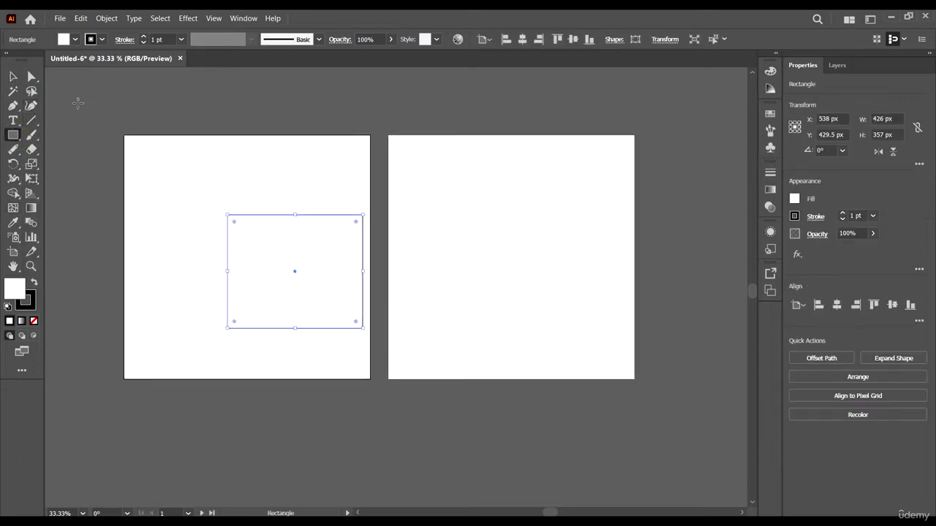
pyautogui.moveTo(79, 103)
pyautogui.mouseDown()
pyautogui.moveTo(162, 128)
pyautogui.moveTo(175, 86)
pyautogui.moveTo(143, 111)
pyautogui.mouseUp()
# - Move the large rectangle off the first artboard to about X -322 px, Y 142.5 px
pyautogui.click(14, 76)
pyautogui.moveTo(319, 278); pyautogui.dragTo(135, 379)
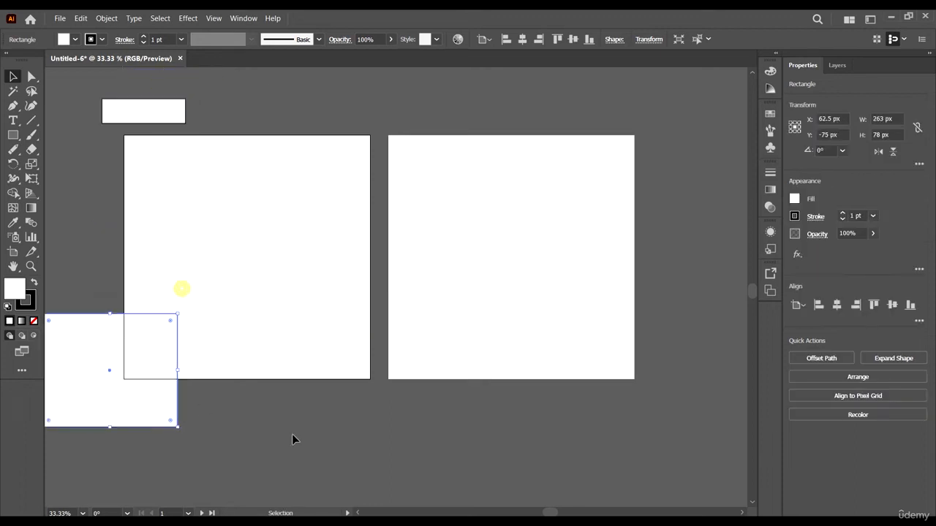
pyautogui.hscroll(-6, 274, 376)
pyautogui.scroll(1, 267, 363)
pyautogui.moveTo(273, 376); pyautogui.dragTo(236, 300)
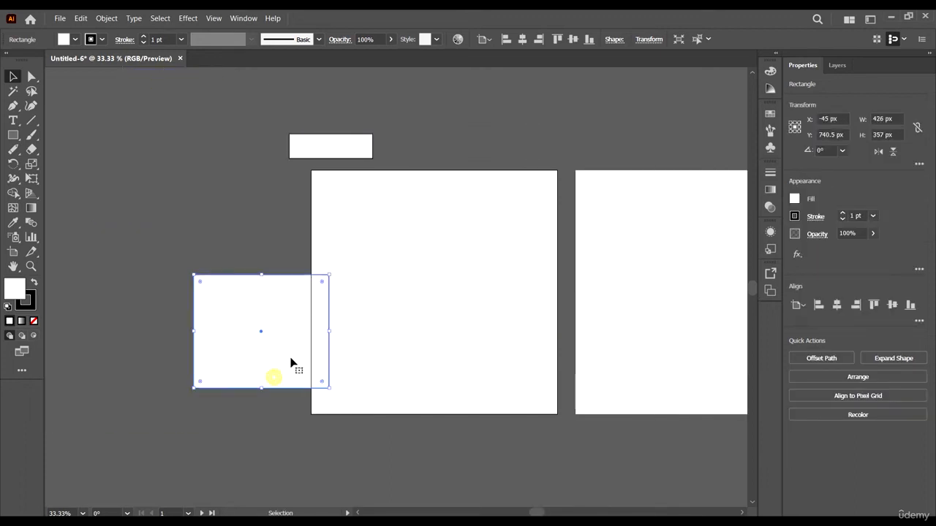
pyautogui.moveTo(290, 359); pyautogui.dragTo(238, 244)
pyautogui.scroll(-1, 347, 260)
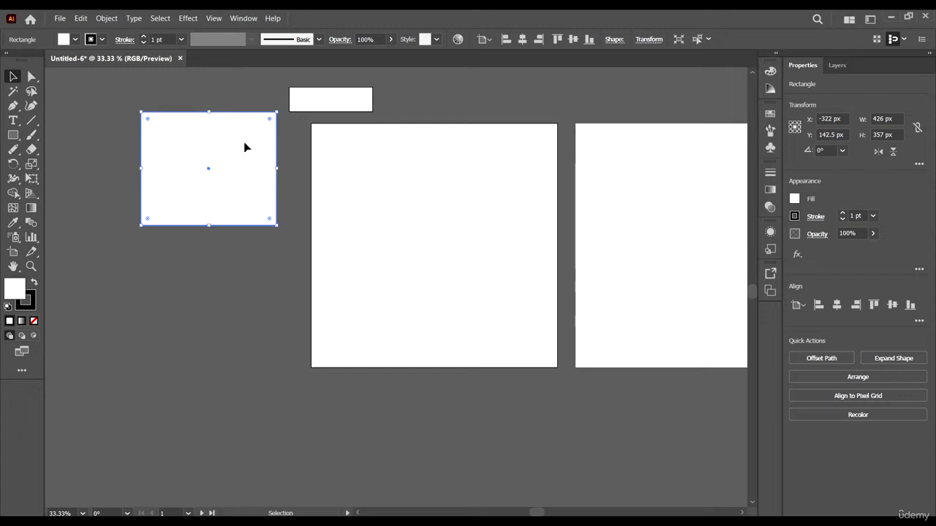
# - Scale the large rectangle down to about 269 × 170 px, then make the small rectangle taller and place it above, beside the artboard
pyautogui.moveTo(192, 178); pyautogui.dragTo(236, 263)
pyautogui.moveTo(281, 310); pyautogui.dragTo(230, 253)
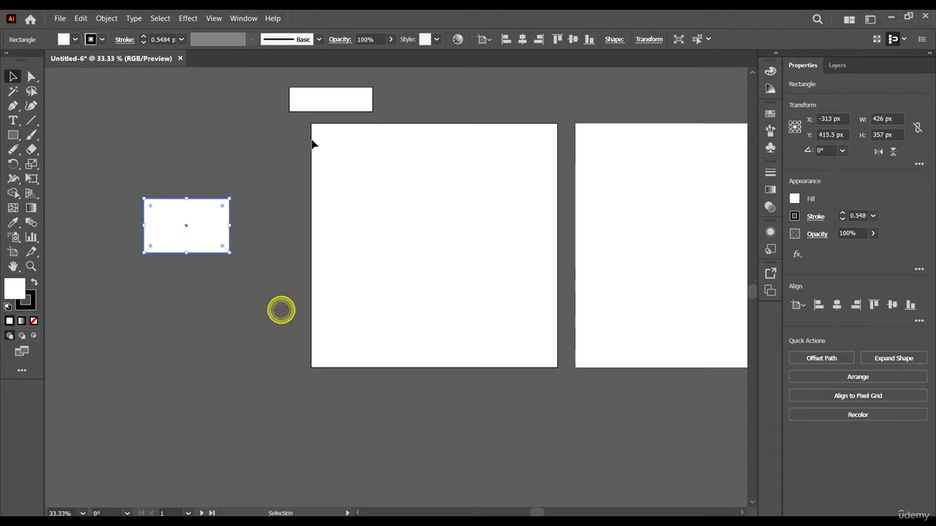
pyautogui.moveTo(313, 100); pyautogui.dragTo(252, 210)
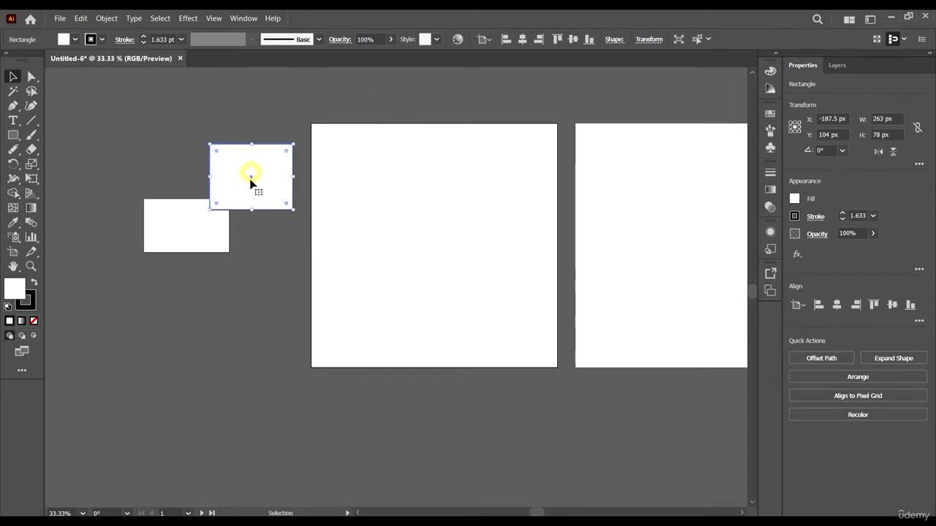
pyautogui.moveTo(250, 178); pyautogui.dragTo(190, 119)
pyautogui.click(309, 202)
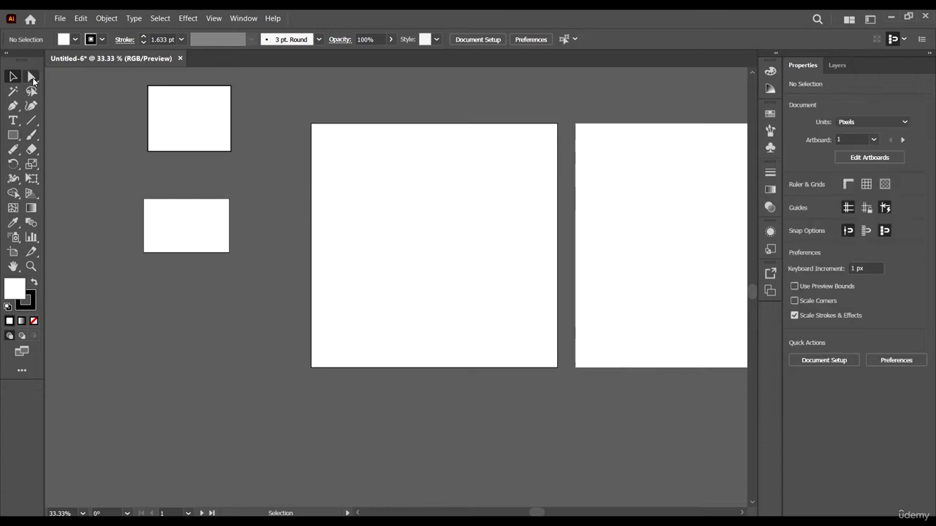
# - Use Direct Selection to pull the upper rectangle's lower-right anchor to about X -106 px, Y 148 px, trying out corner rounding along the way
pyautogui.click(32, 77)
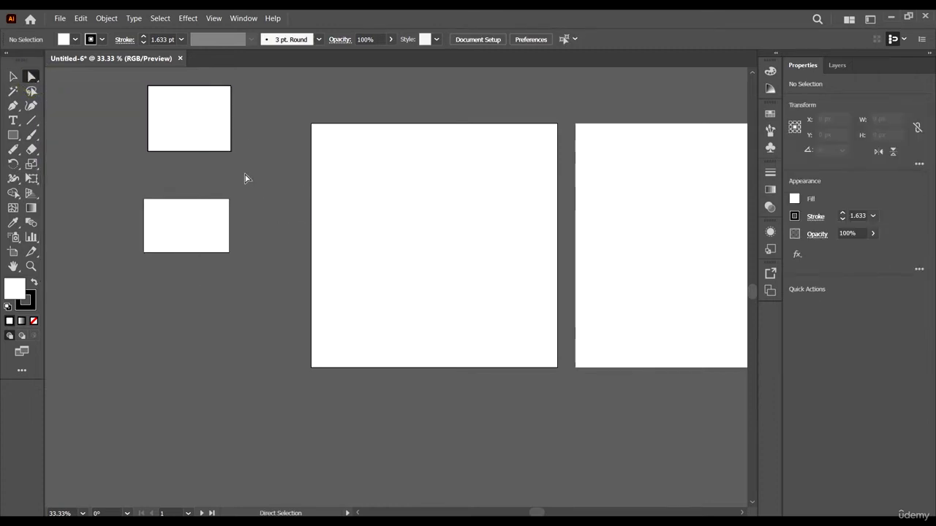
pyautogui.moveTo(245, 177); pyautogui.dragTo(87, 125)
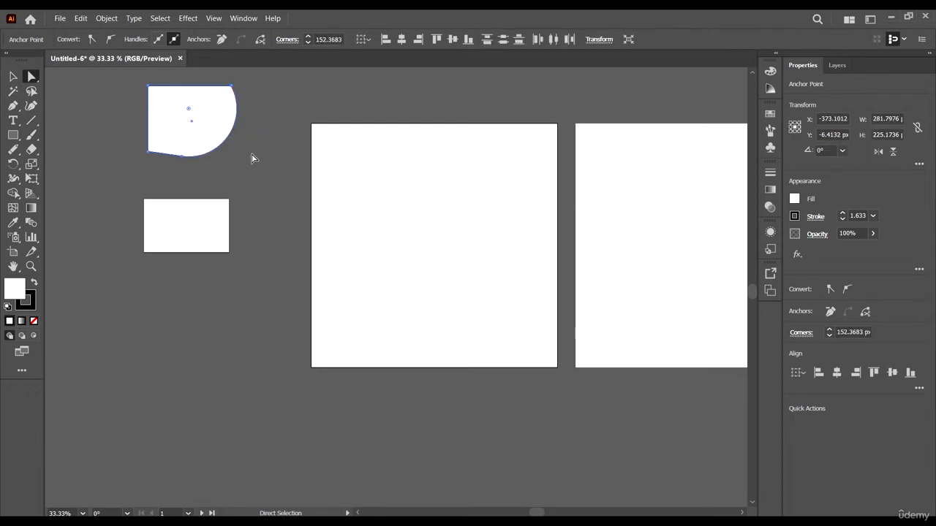
pyautogui.moveTo(189, 111); pyautogui.dragTo(314, 252)
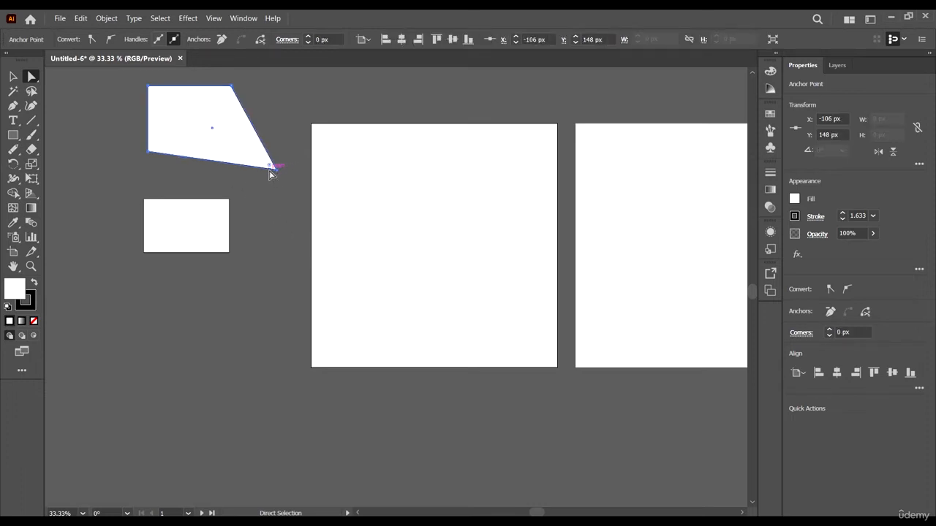
pyautogui.click(285, 149)
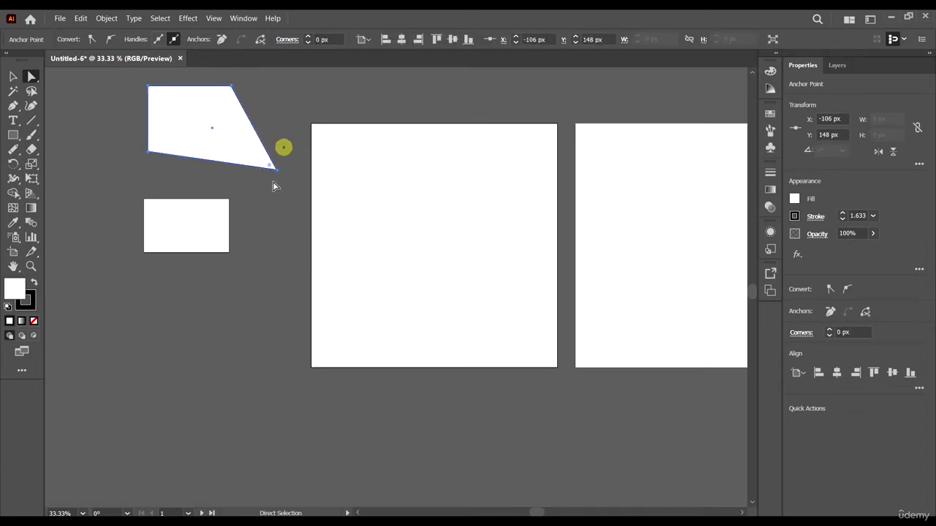
# - Select only the lower rectangle's lower-right anchor point, then switch back to the Selection tool and deselect everything
pyautogui.click(285, 299)
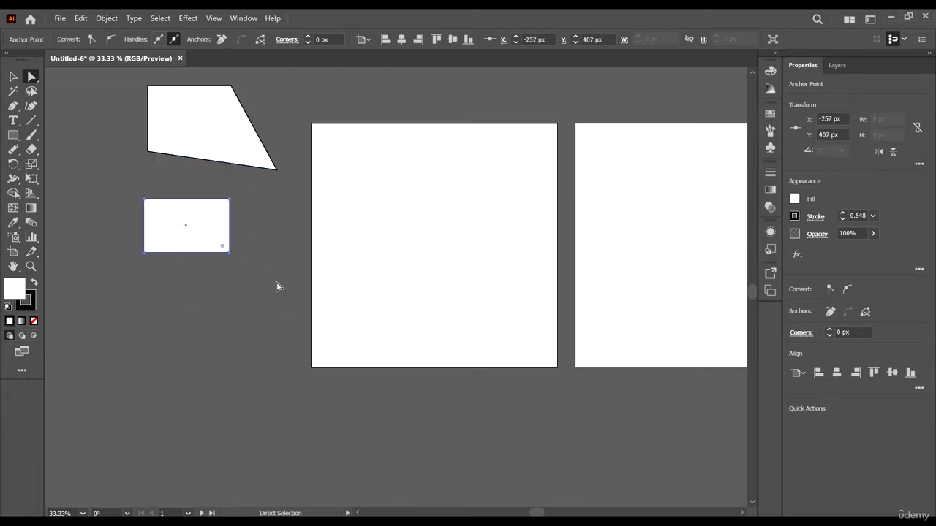
pyautogui.moveTo(274, 285); pyautogui.dragTo(221, 245)
pyautogui.click(12, 76)
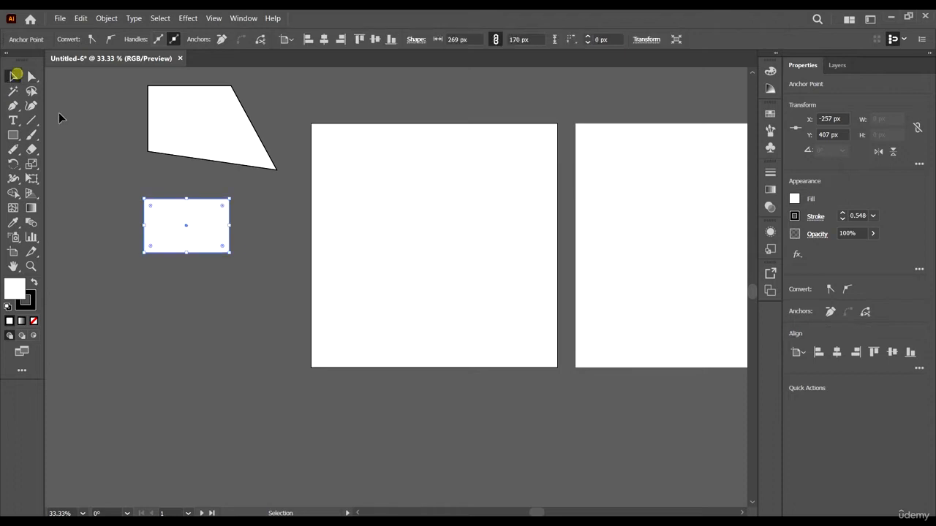
pyautogui.click(75, 83)
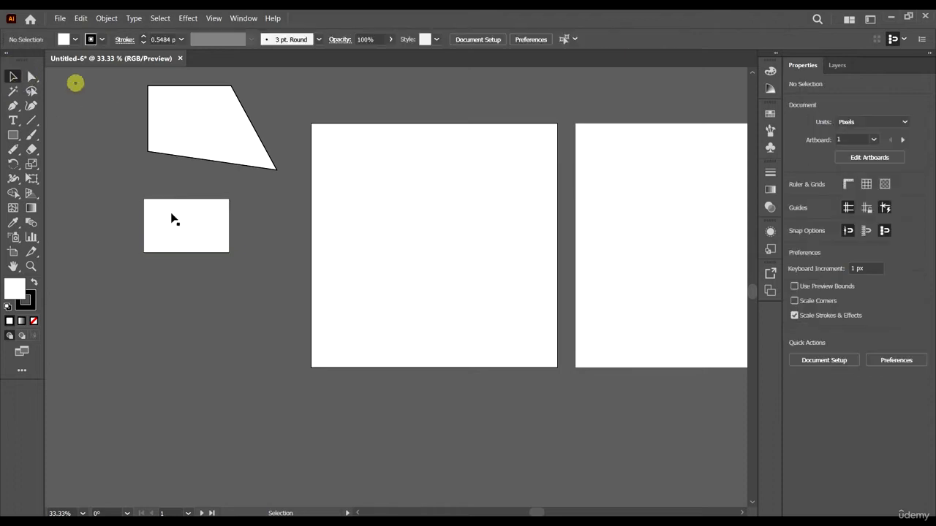
# - Browse the complete All Tools collection by category and view the available toolbar options, keeping the Advanced toolbar
pyautogui.click(22, 371)
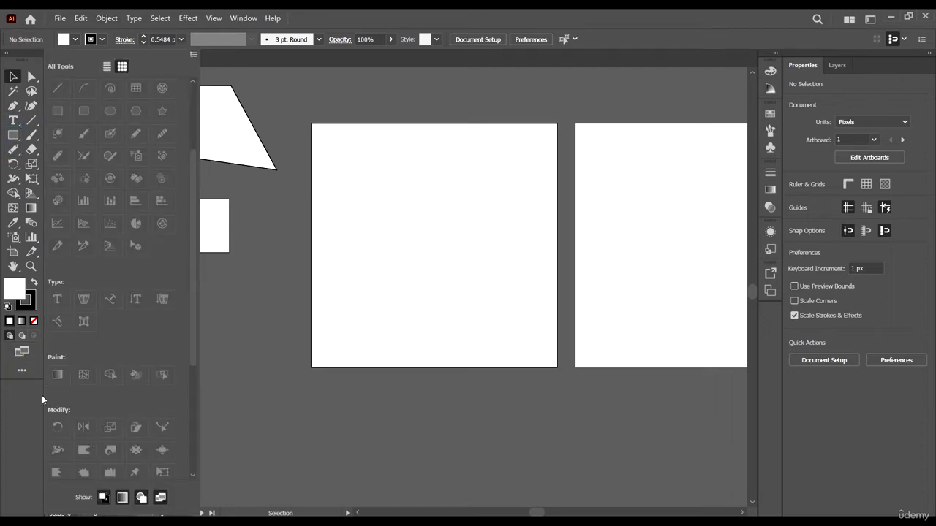
pyautogui.scroll(-3, 123, 179)
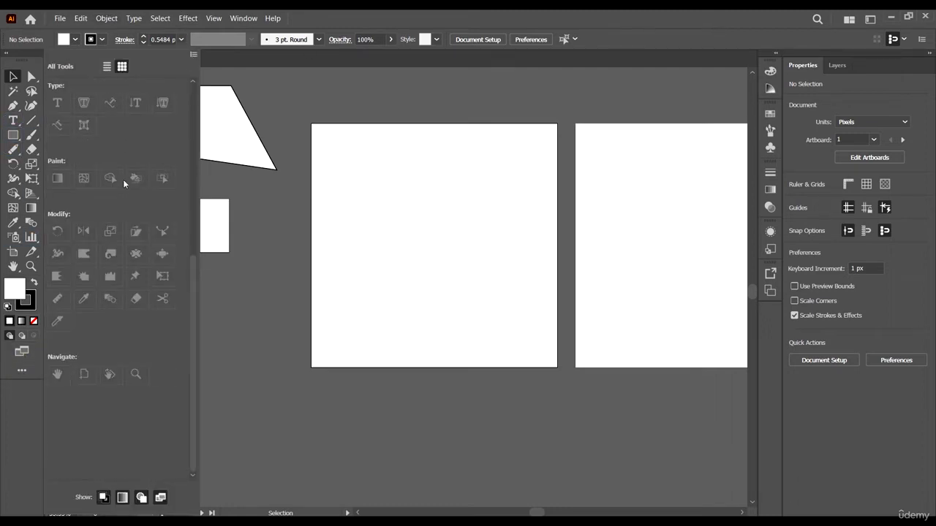
pyautogui.scroll(5, 123, 182)
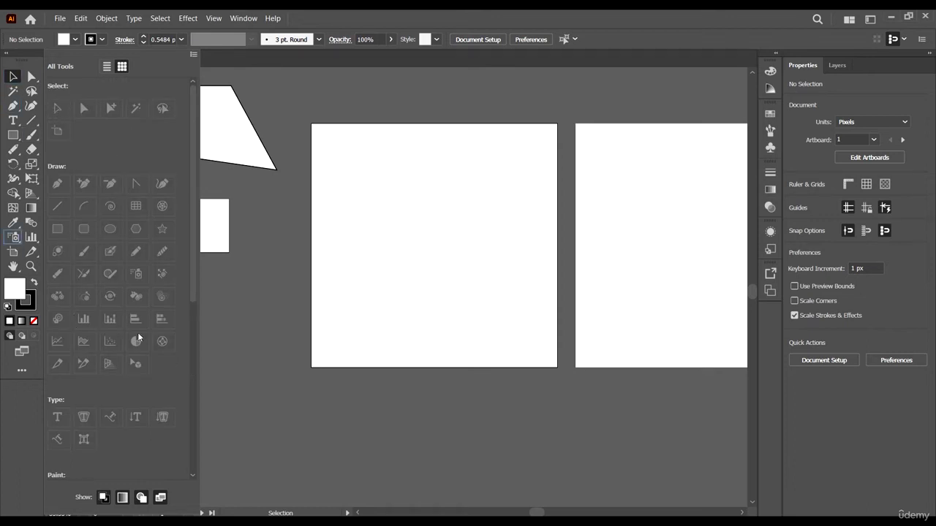
pyautogui.scroll(-3, 128, 336)
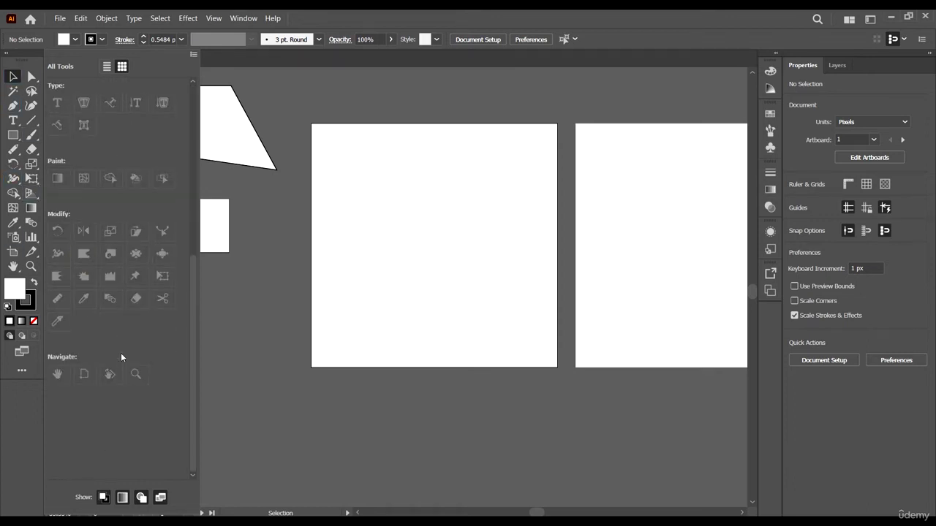
pyautogui.scroll(5, 117, 322)
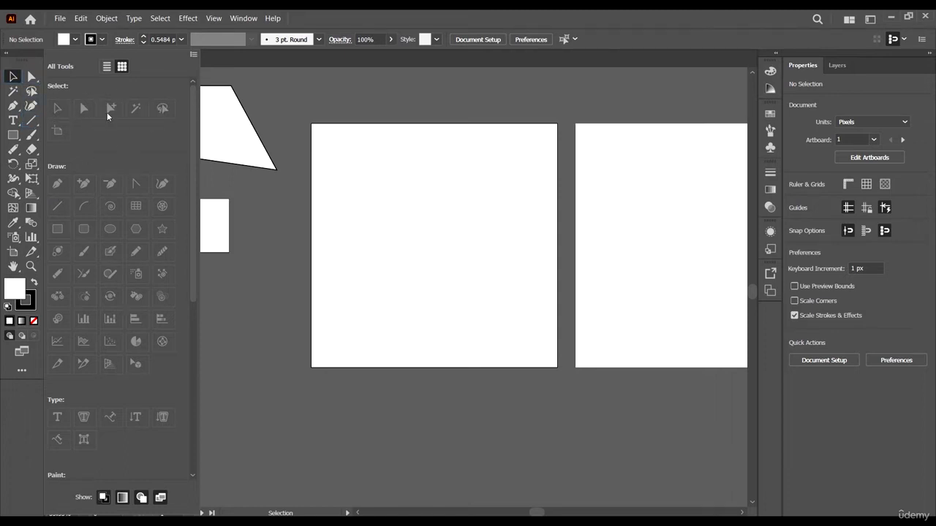
pyautogui.scroll(-5, 111, 193)
pyautogui.scroll(5, 111, 193)
pyautogui.click(196, 56)
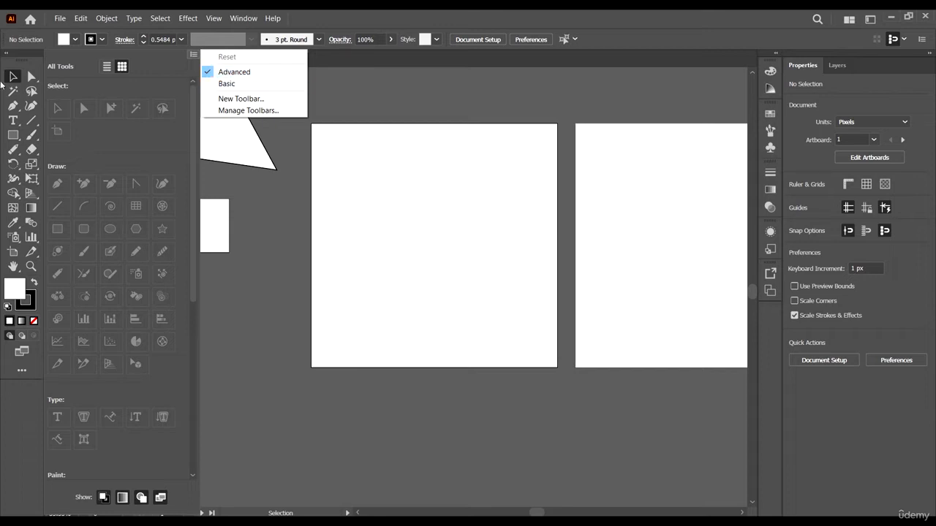
pyautogui.click(122, 165)
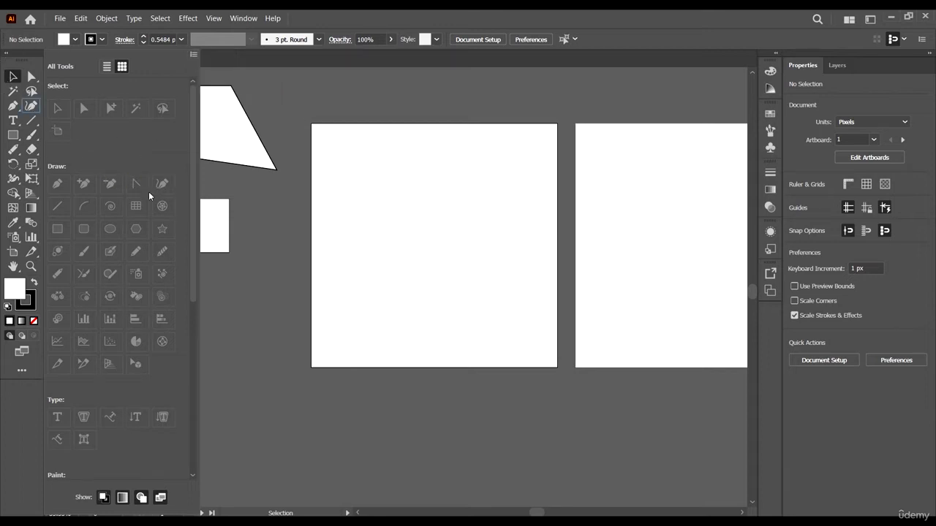
# - Switch to the Basic toolbar and look through the full tool collection for tools it leaves out
pyautogui.scroll(-5, 147, 193)
pyautogui.scroll(5, 142, 224)
pyautogui.click(193, 54)
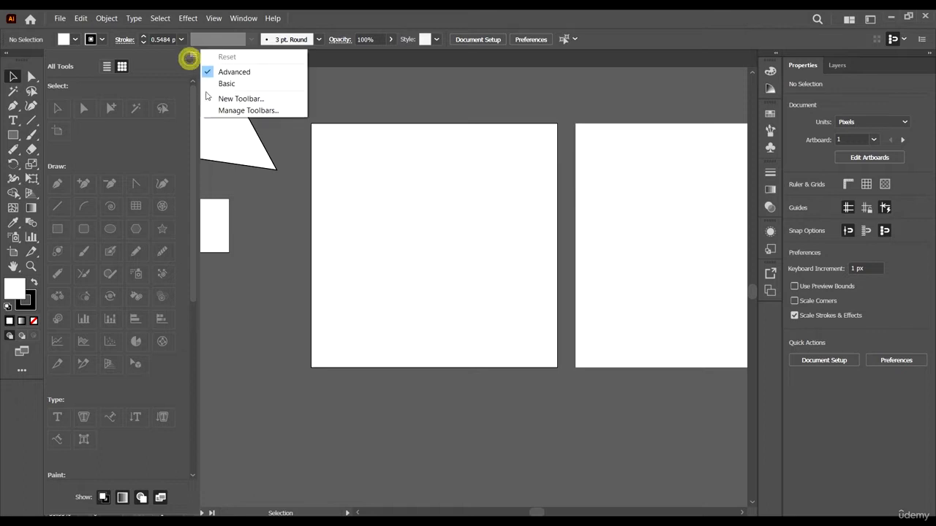
pyautogui.click(223, 83)
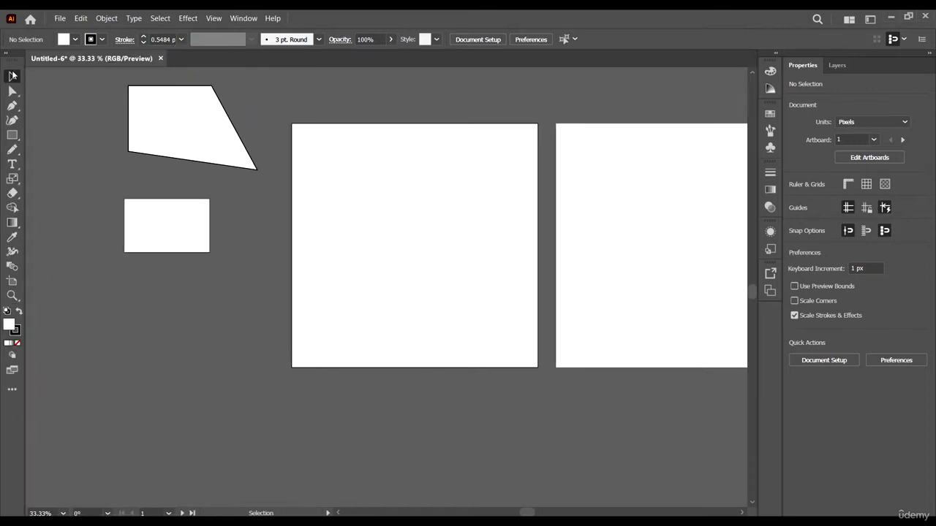
pyautogui.click(12, 389)
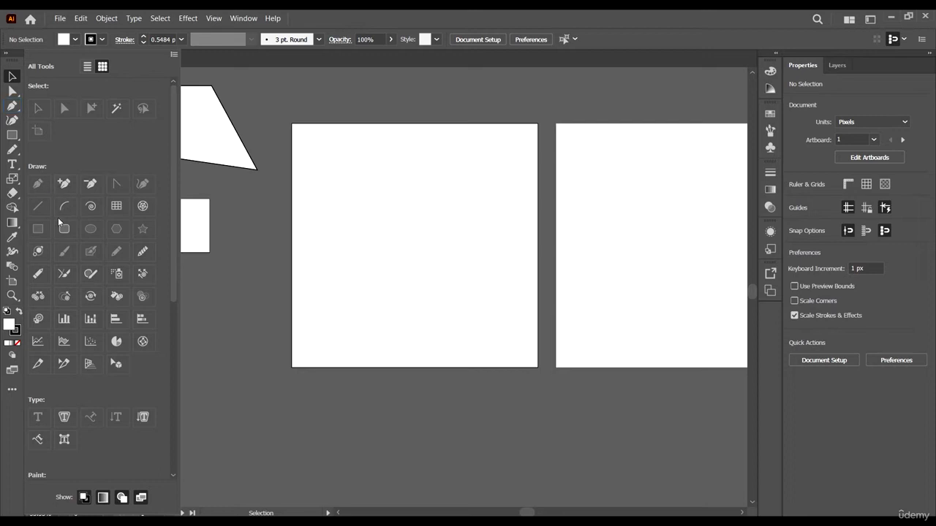
pyautogui.scroll(-5, 175, 278)
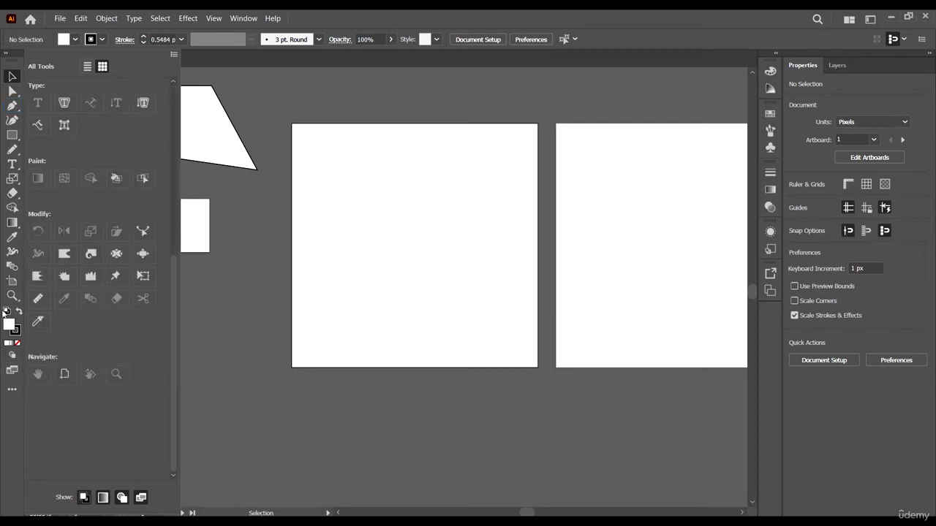
# - Switch the toolbar back to the Advanced set
pyautogui.click(10, 388)
pyautogui.click(11, 389)
pyautogui.scroll(5, 164, 69)
pyautogui.click(174, 55)
pyautogui.click(231, 78)
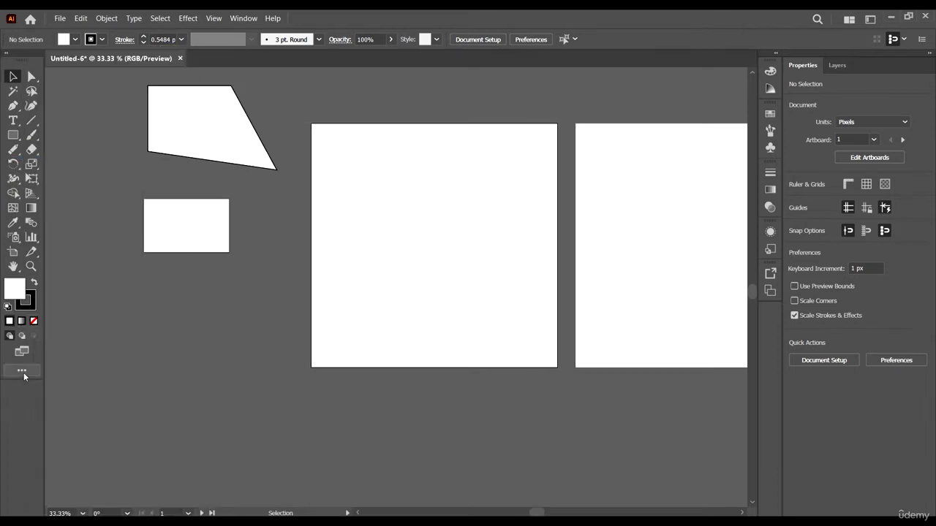
# - Create a new custom toolbar named "My Tool Bar"
pyautogui.click(22, 371)
pyautogui.click(193, 54)
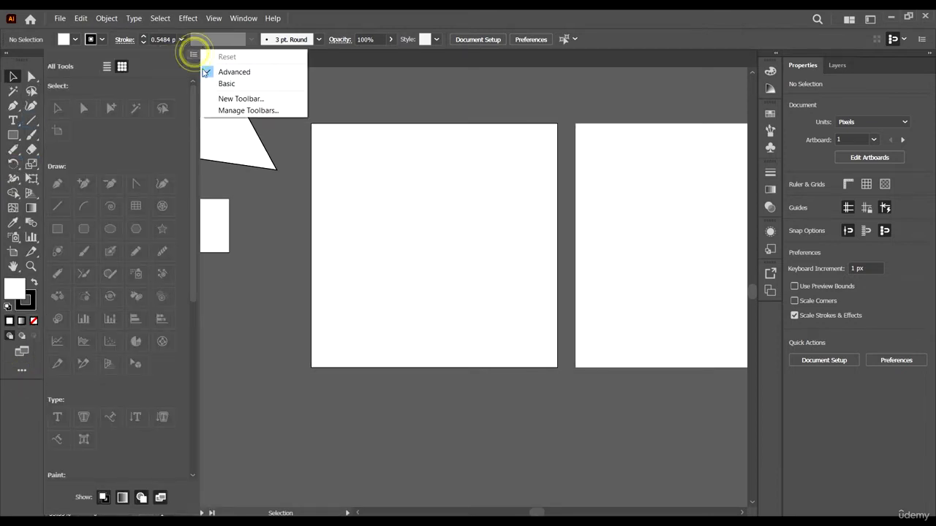
pyautogui.click(238, 100)
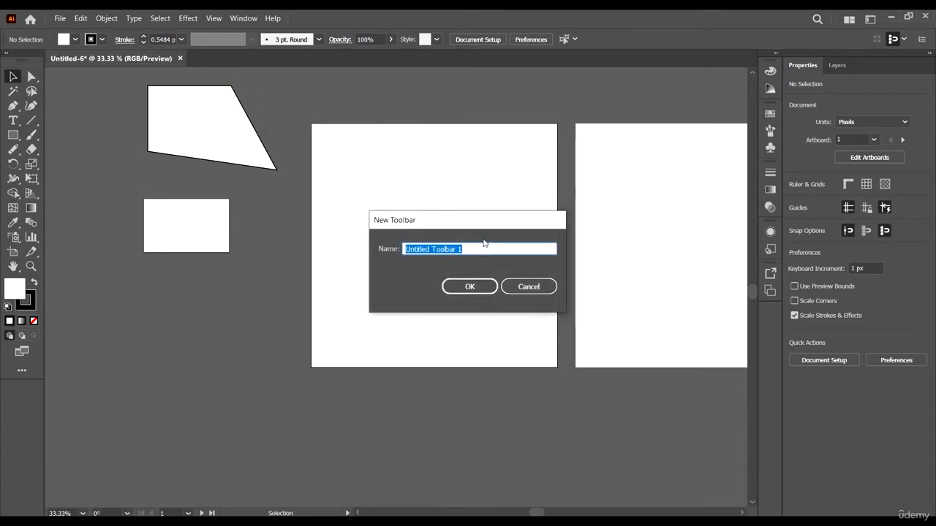
pyautogui.write('Mi')
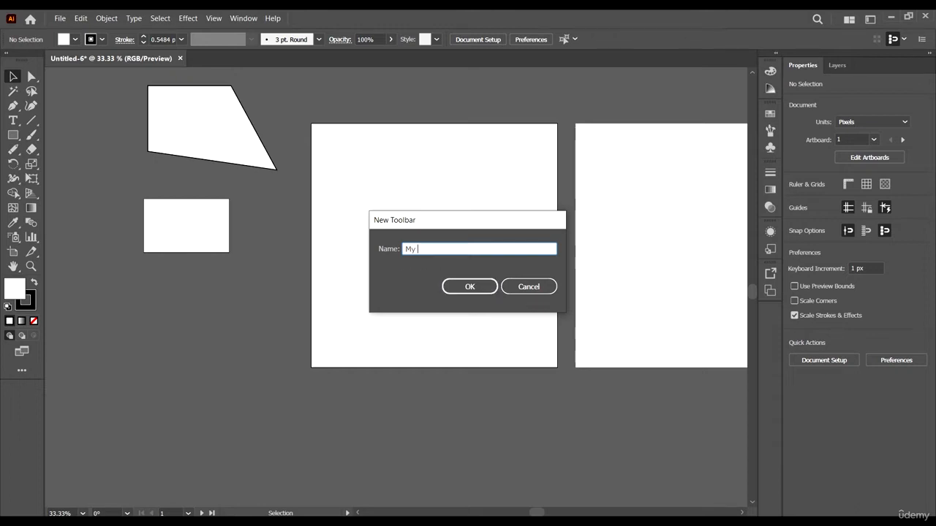
pyautogui.write('Tool Bar')
pyautogui.click(474, 287)
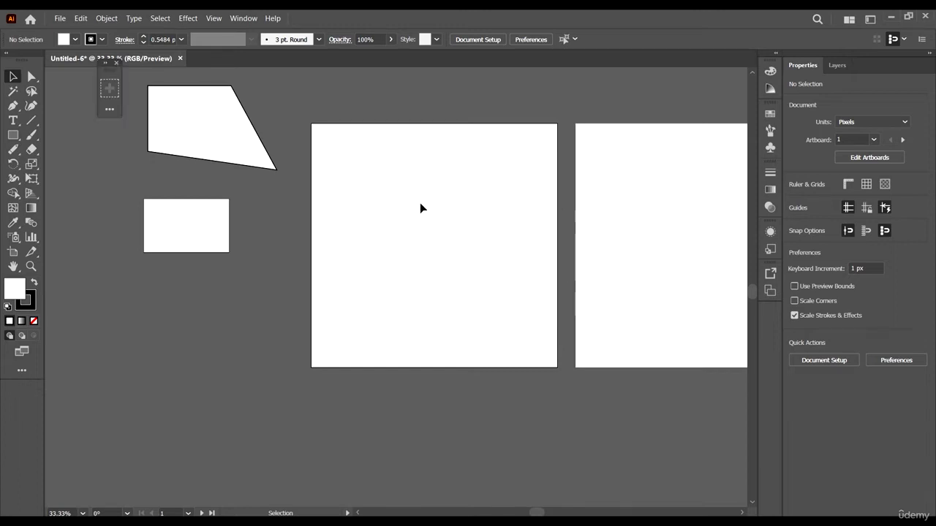
# - Move the new toolbar close to the main toolbar and add the Selection and Direct Selection tools to it from the full tool collection
pyautogui.moveTo(113, 75); pyautogui.dragTo(76, 87)
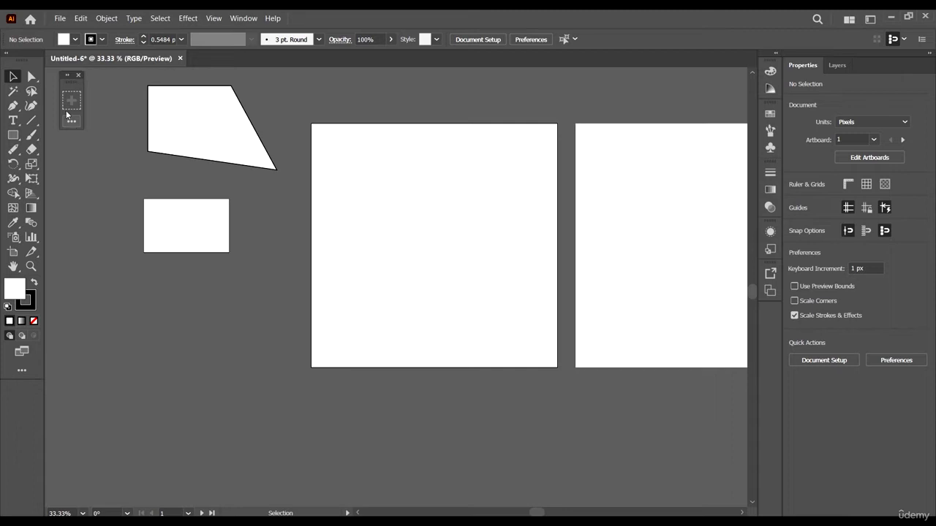
pyautogui.click(72, 121)
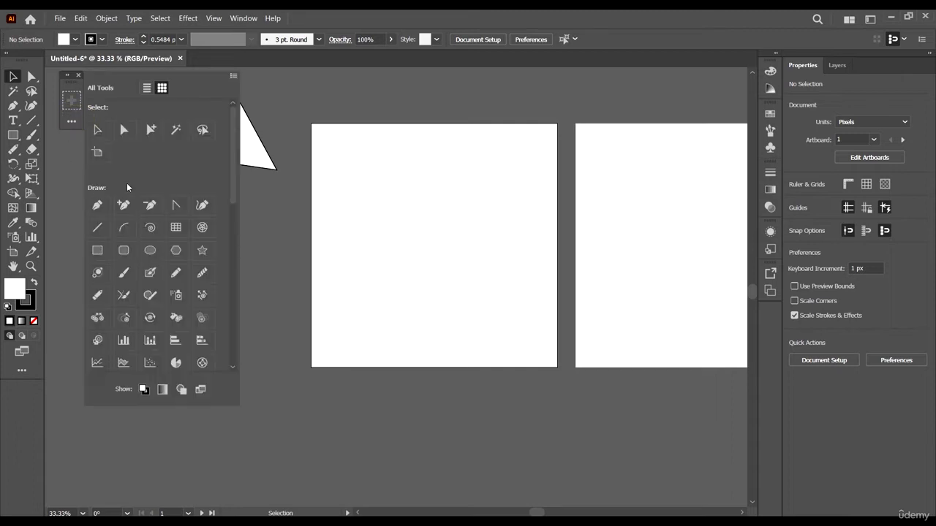
pyautogui.scroll(-5, 204, 240)
pyautogui.scroll(5, 182, 219)
pyautogui.moveTo(233, 136)
pyautogui.mouseDown()
pyautogui.moveTo(227, 194)
pyautogui.moveTo(246, 272)
pyautogui.moveTo(241, 60)
pyautogui.mouseUp()
pyautogui.moveTo(100, 132); pyautogui.dragTo(71, 114)
pyautogui.moveTo(124, 129); pyautogui.dragTo(73, 118)
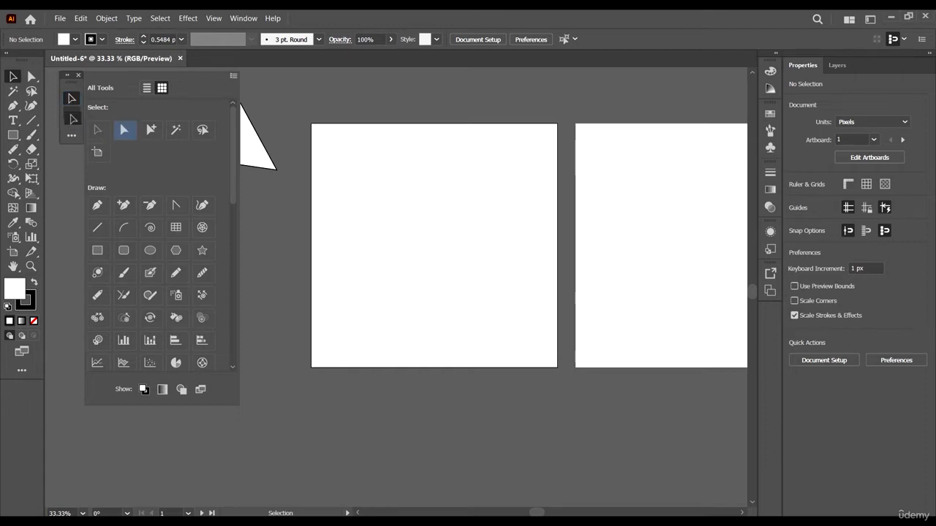
pyautogui.click(124, 132)
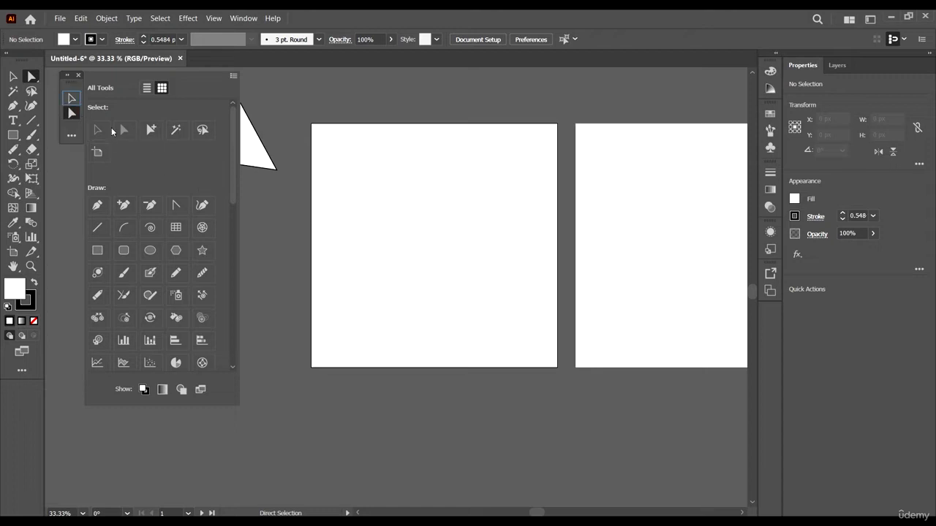
# - Group the Direct Selection tool with the Selection tool in one slot, and switch between the two, ending on Direct Selection
pyautogui.moveTo(70, 110); pyautogui.dragTo(71, 111)
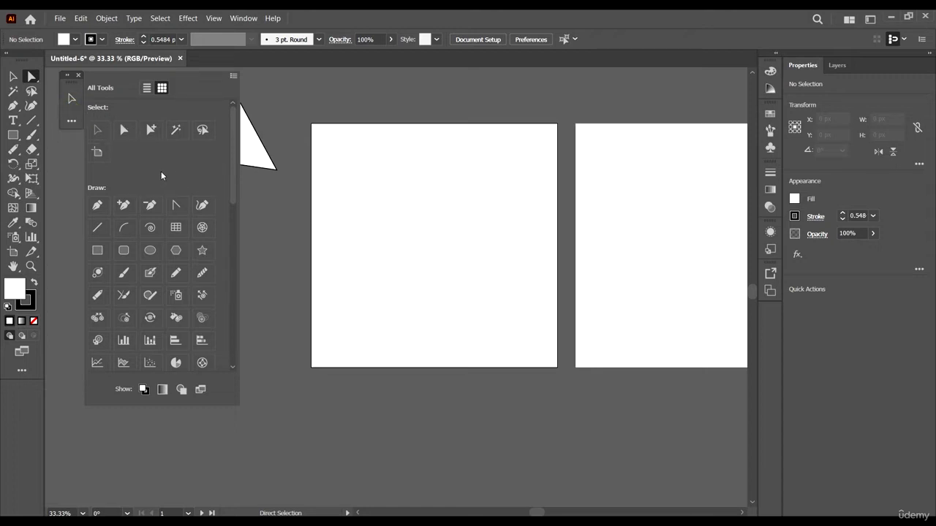
pyautogui.click(70, 100)
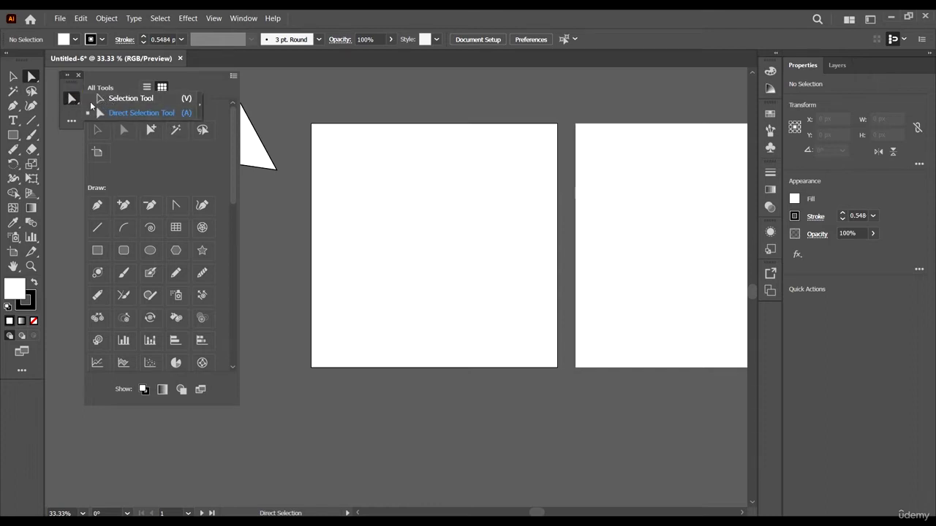
pyautogui.click(114, 98)
pyautogui.click(73, 99)
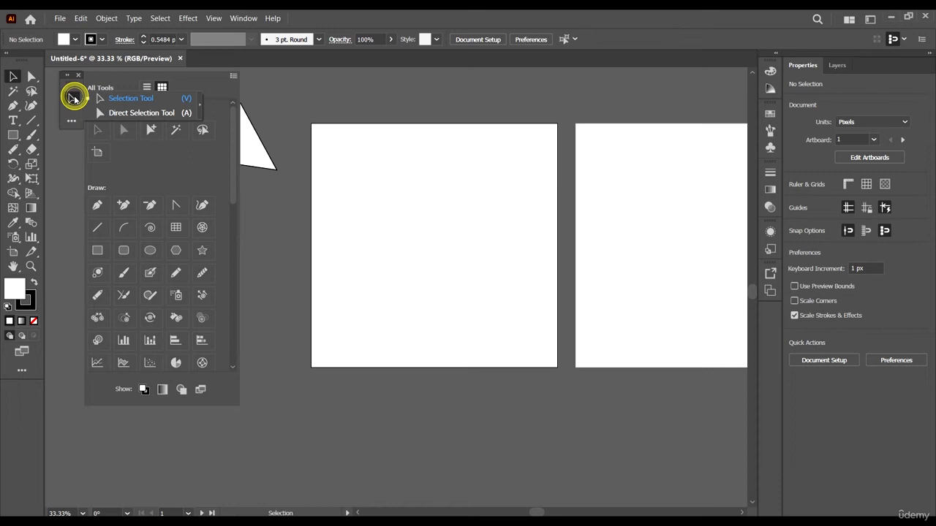
pyautogui.click(134, 110)
pyautogui.click(72, 98)
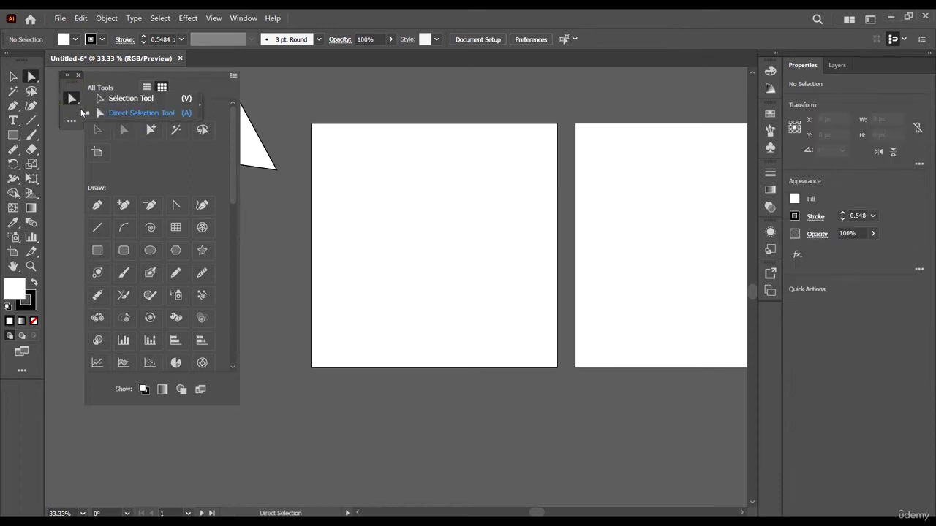
pyautogui.click(125, 113)
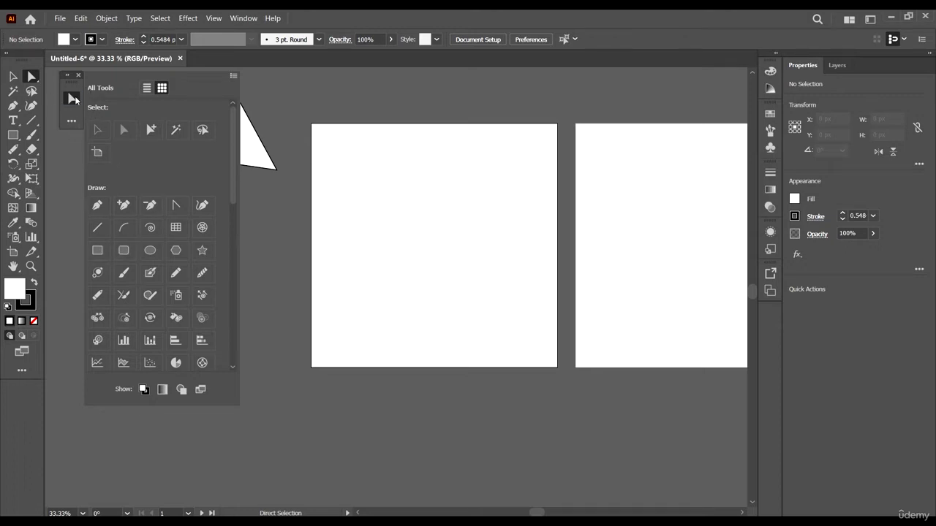
# - View the options for creating and managing toolbars from the custom toolbar's tool collection
pyautogui.click(230, 76)
pyautogui.click(233, 76)
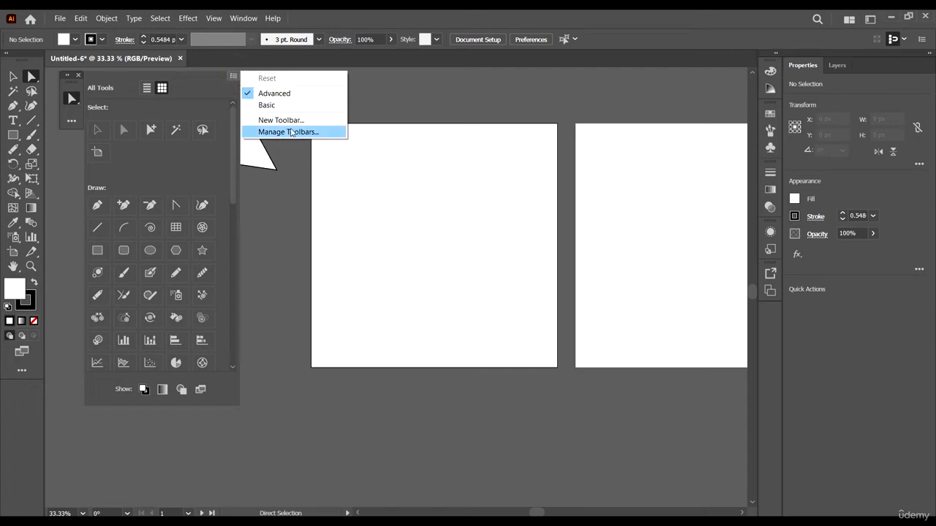
pyautogui.click(226, 104)
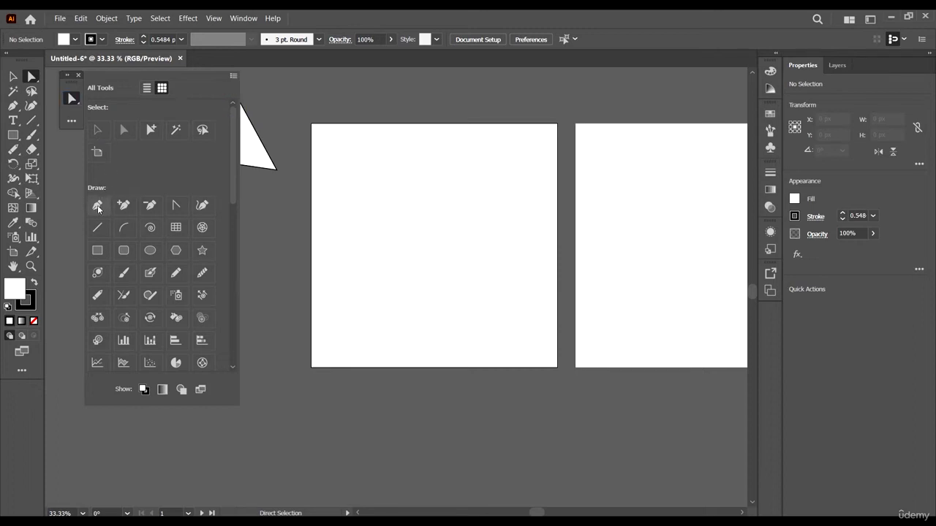
# - Add the Pen, Anchor Point and Rounded Rectangle tools as separate slots below the selection tools, then close the tool collection
pyautogui.moveTo(80, 143); pyautogui.dragTo(73, 115)
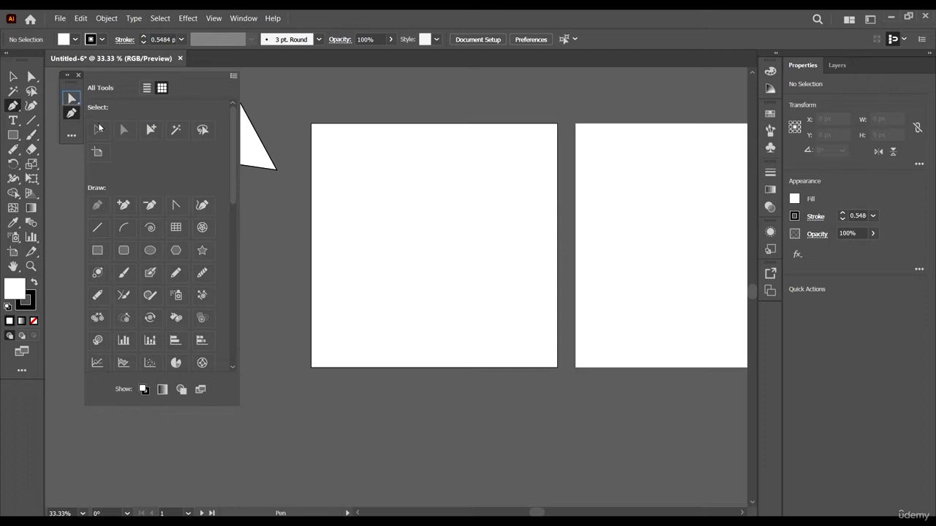
pyautogui.moveTo(126, 207); pyautogui.dragTo(73, 127)
pyautogui.click(173, 204)
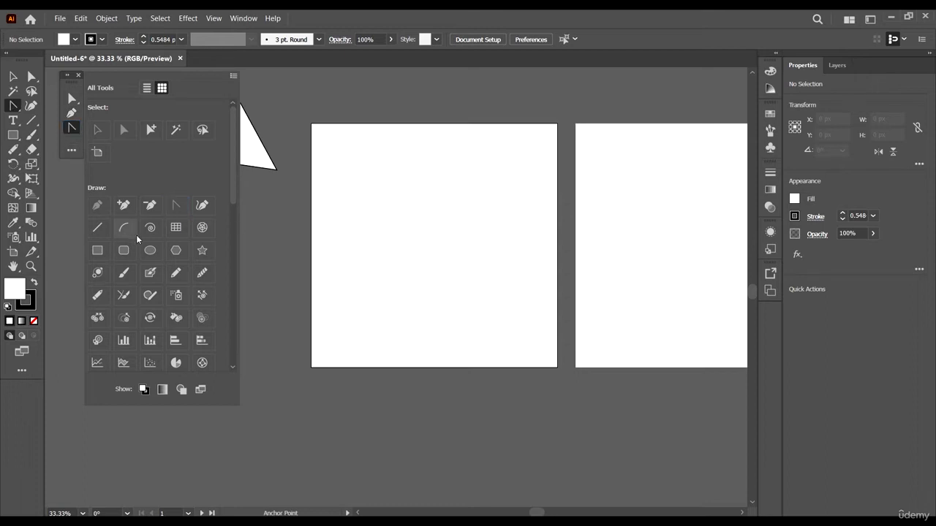
pyautogui.moveTo(124, 250); pyautogui.dragTo(72, 143)
pyautogui.click(251, 234)
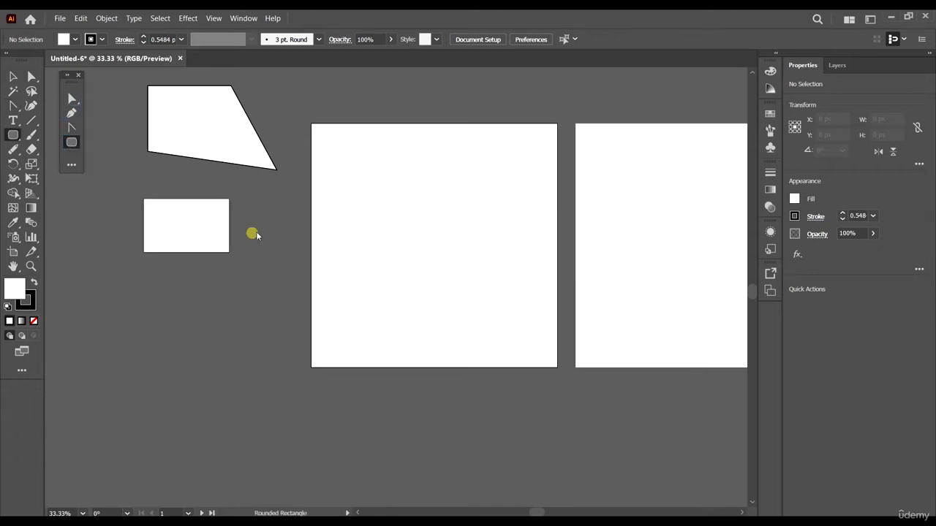
# - Reopen the custom toolbar's tool collection and add the Delete Anchor Point, Curvature, Star and Artboard tools below the Rounded Rectangle tool
pyautogui.click(71, 164)
pyautogui.click(71, 165)
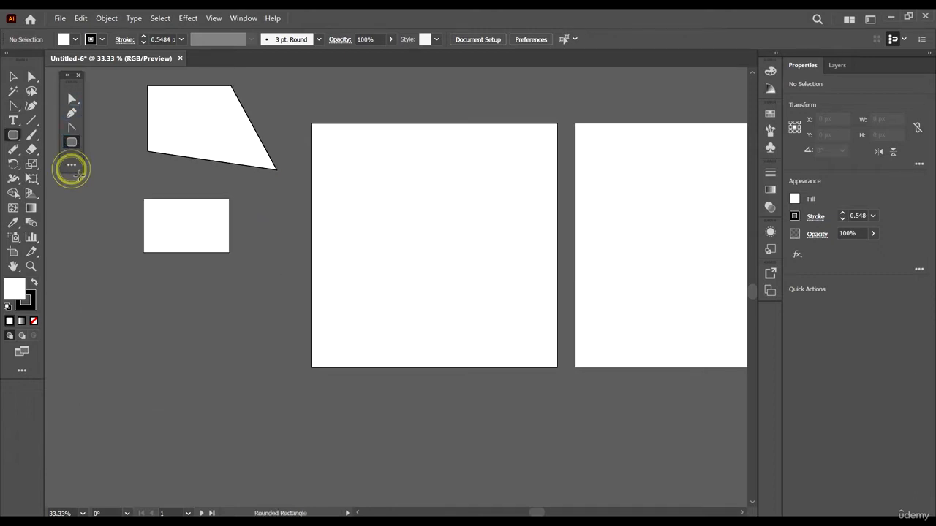
pyautogui.click(72, 165)
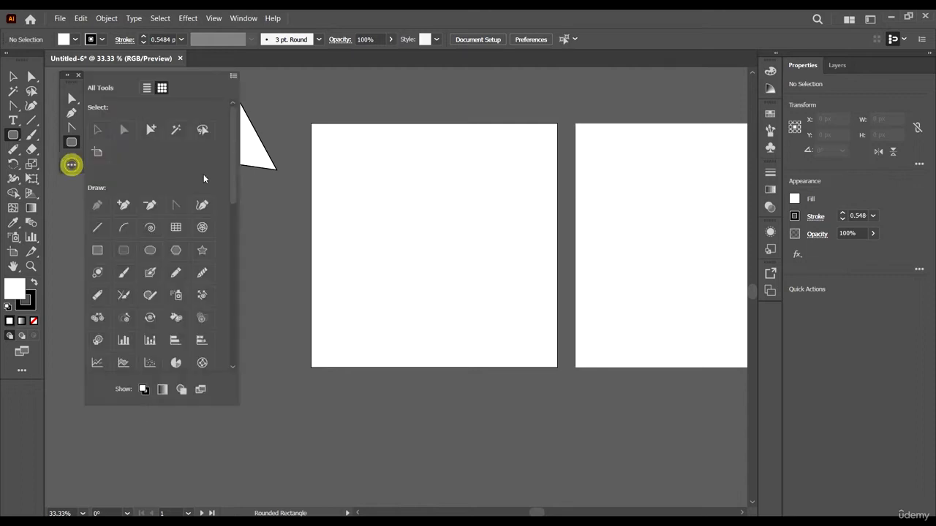
pyautogui.moveTo(150, 205)
pyautogui.mouseDown()
pyautogui.moveTo(89, 164)
pyautogui.moveTo(79, 144)
pyautogui.moveTo(72, 156)
pyautogui.mouseUp()
pyautogui.moveTo(204, 208); pyautogui.dragTo(72, 170)
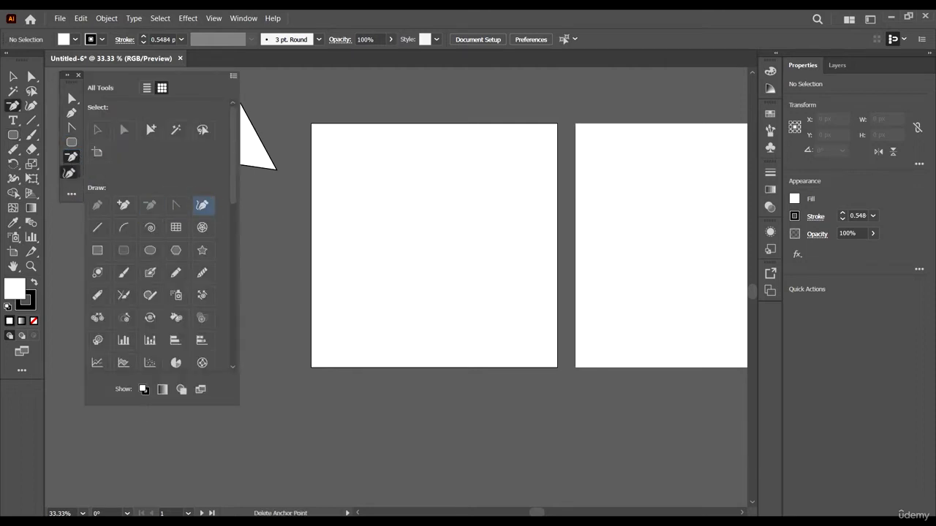
pyautogui.click(72, 171)
pyautogui.moveTo(203, 250); pyautogui.dragTo(72, 186)
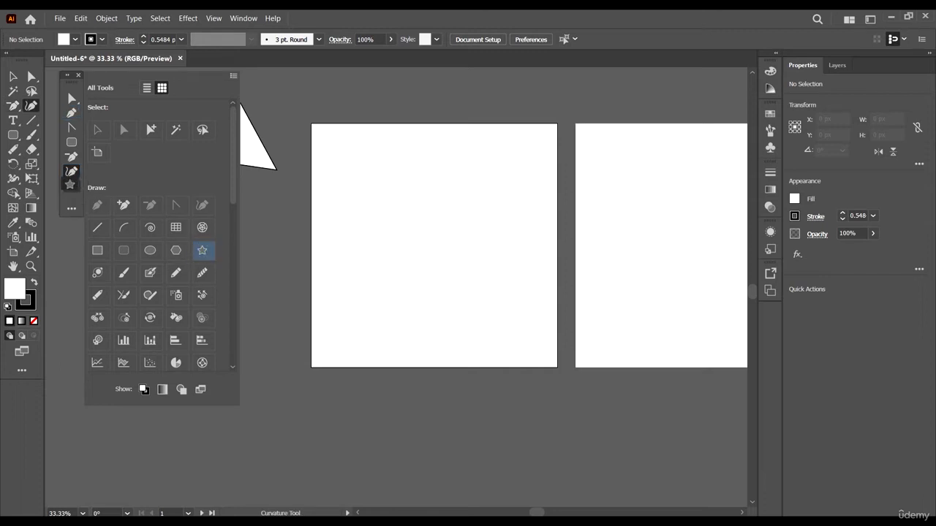
pyautogui.click(72, 187)
pyautogui.scroll(-5, 180, 303)
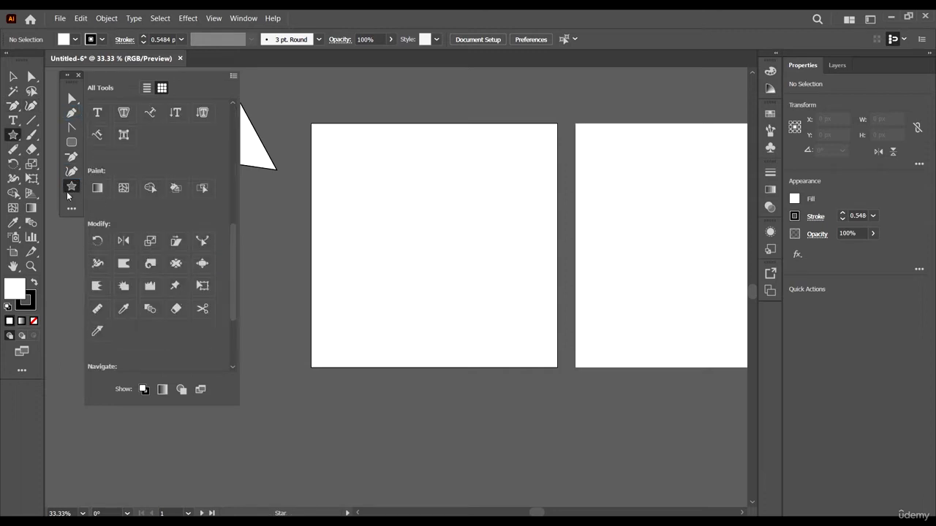
pyautogui.scroll(5, 122, 174)
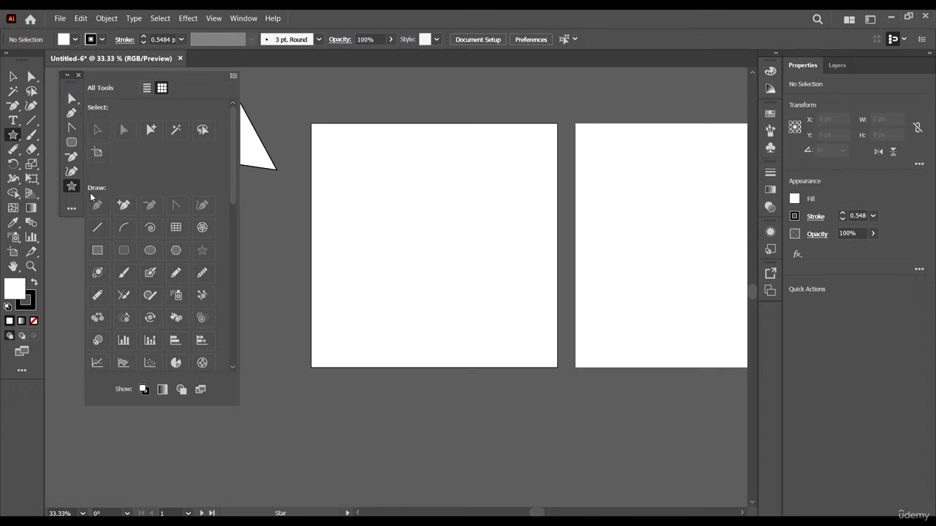
pyautogui.moveTo(99, 154)
pyautogui.mouseDown()
pyautogui.moveTo(70, 195)
pyautogui.moveTo(71, 217)
pyautogui.moveTo(72, 202)
pyautogui.mouseUp()
# - Examine the remaining Draw, Type, Paint, Modify and Navigate tools that can be added to the custom toolbar
pyautogui.scroll(-5, 114, 197)
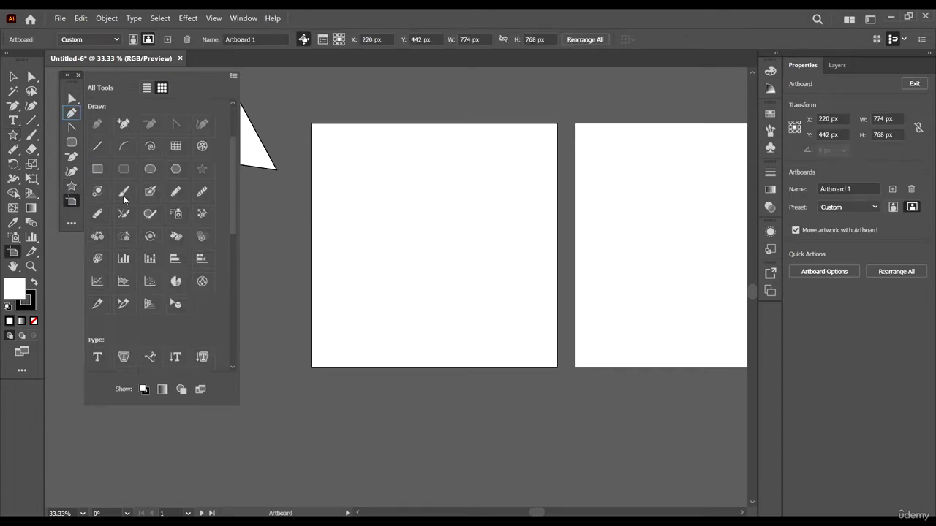
pyautogui.scroll(-3, 102, 274)
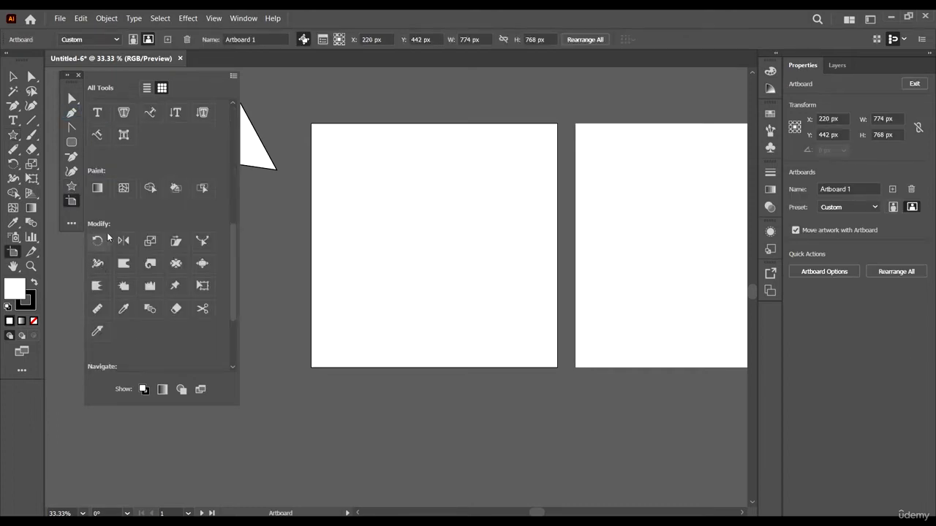
pyautogui.scroll(-3, 141, 294)
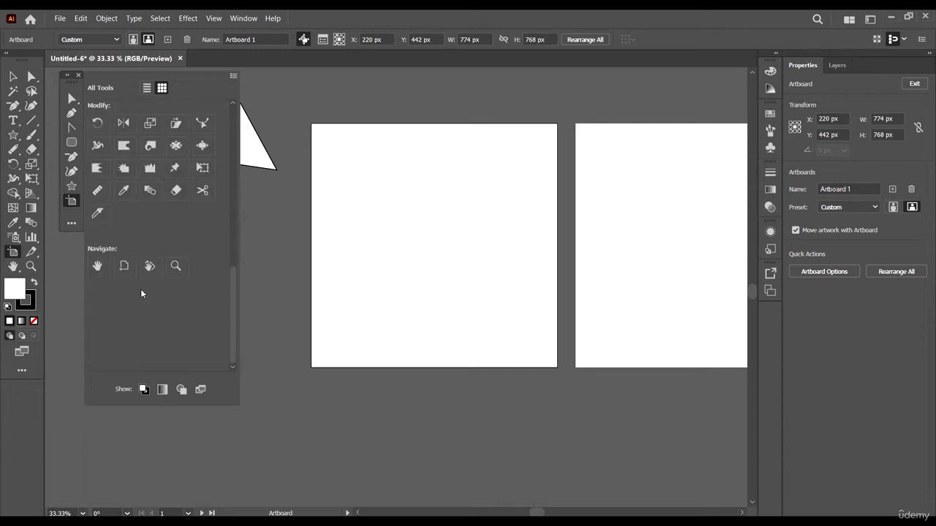
pyautogui.scroll(3, 180, 275)
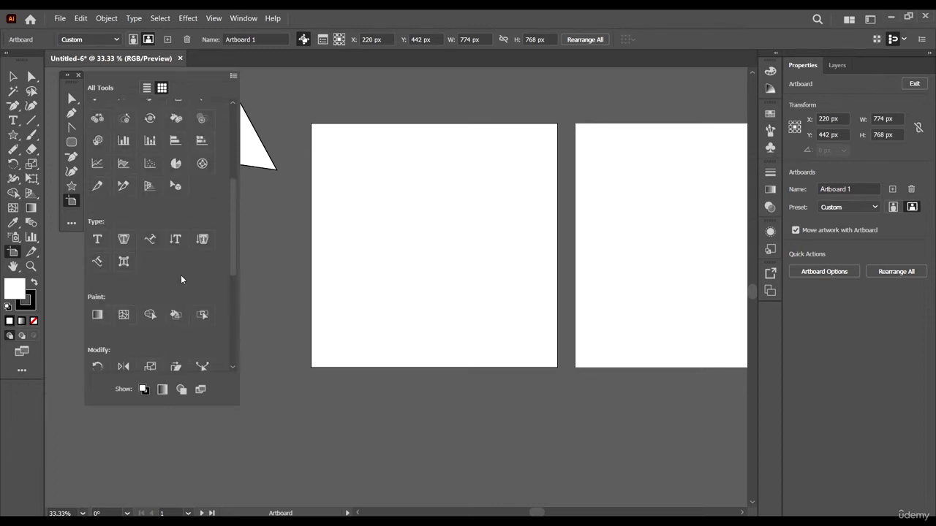
pyautogui.scroll(-3, 187, 241)
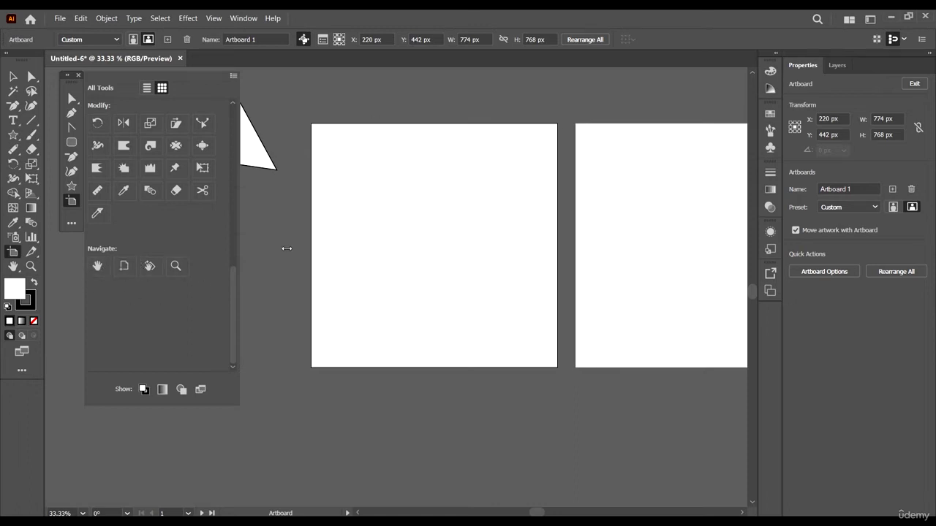
pyautogui.scroll(3, 181, 239)
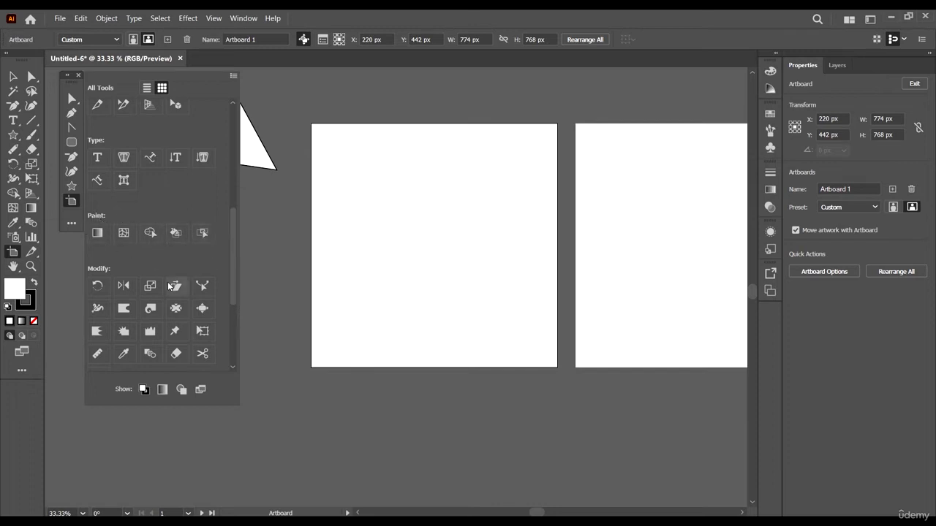
# - Close the custom toolbar's tool collection and move the floating toolbar away from the main toolbar with the Selection tool active
pyautogui.scroll(-3, 170, 287)
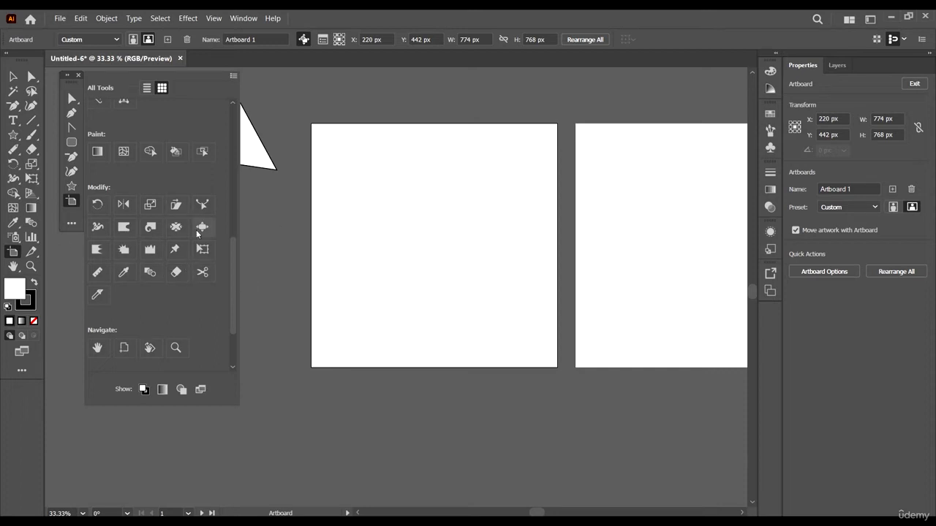
pyautogui.scroll(6, 157, 245)
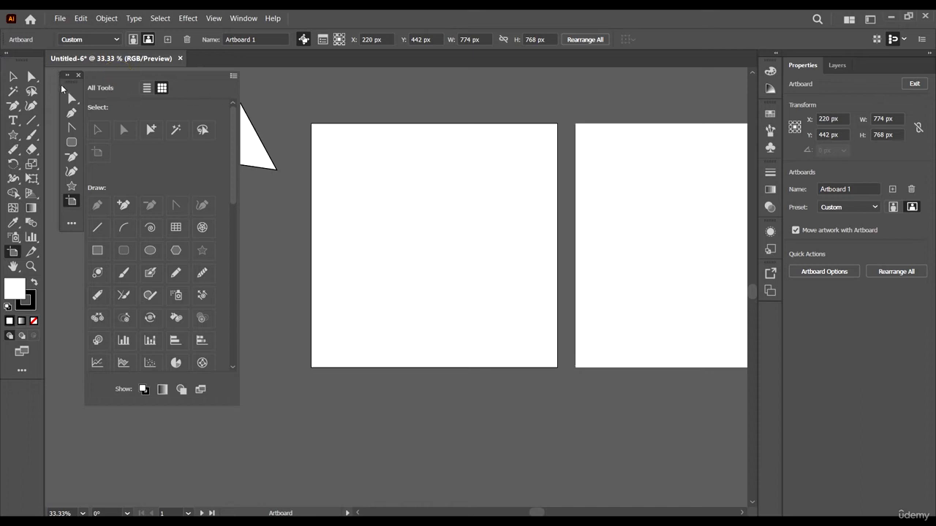
pyautogui.click(154, 69)
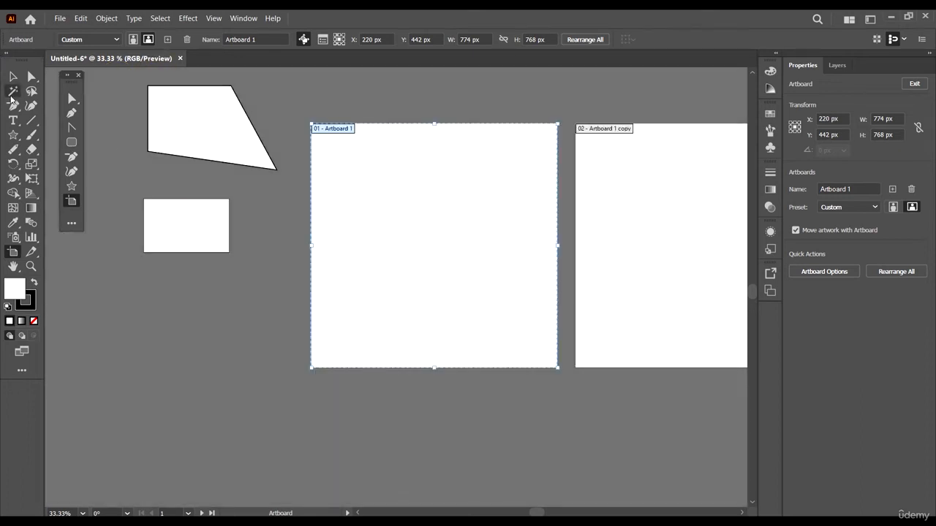
pyautogui.click(12, 77)
pyautogui.moveTo(77, 82); pyautogui.dragTo(105, 87)
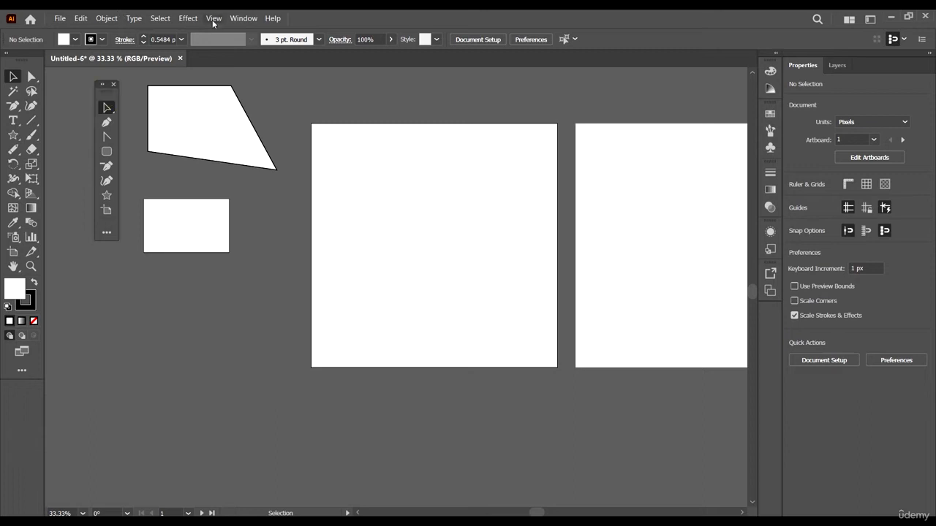
# - Hide the Advanced toolbar and dock the custom toolbar along the left edge of the workspace in its place
pyautogui.click(235, 21)
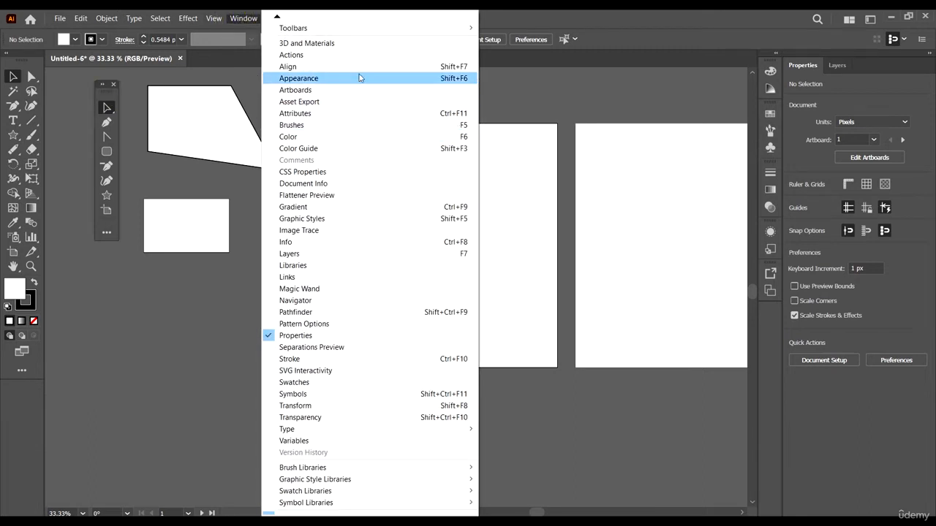
pyautogui.moveTo(277, 18)
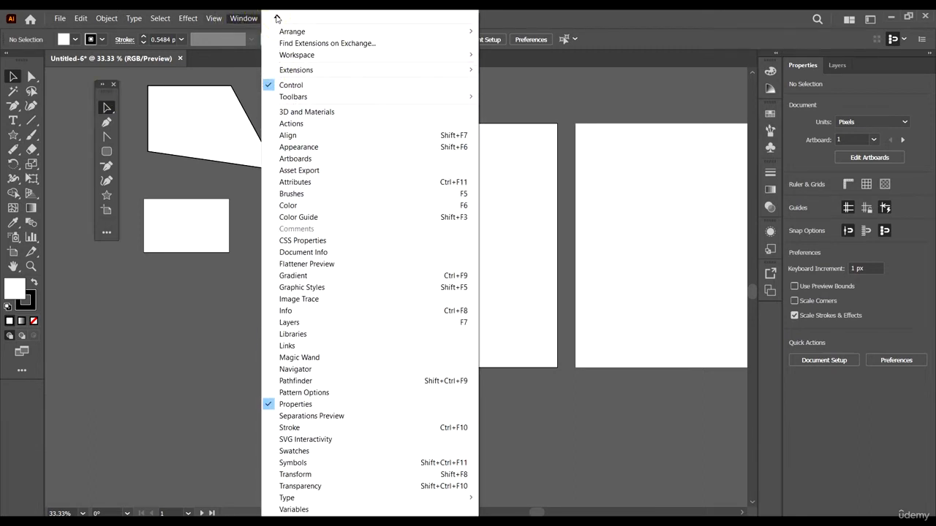
pyautogui.moveTo(309, 112)
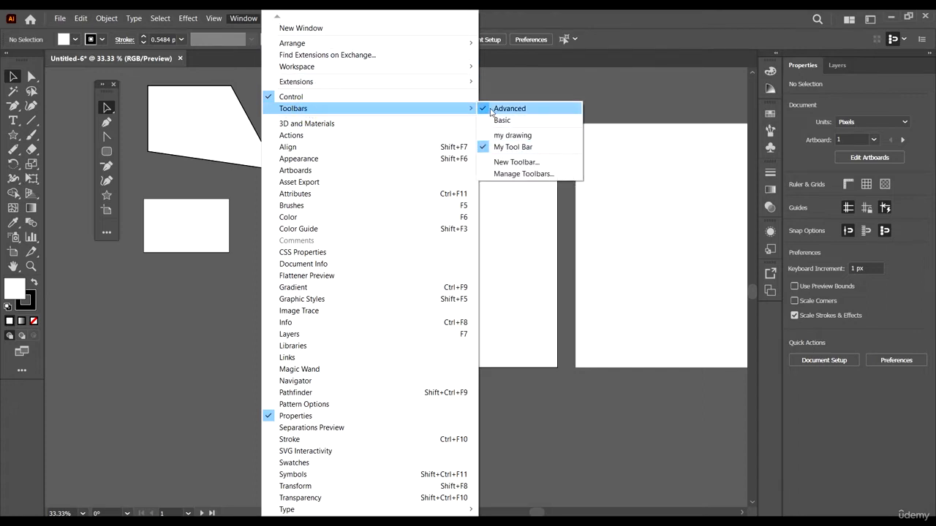
pyautogui.click(491, 112)
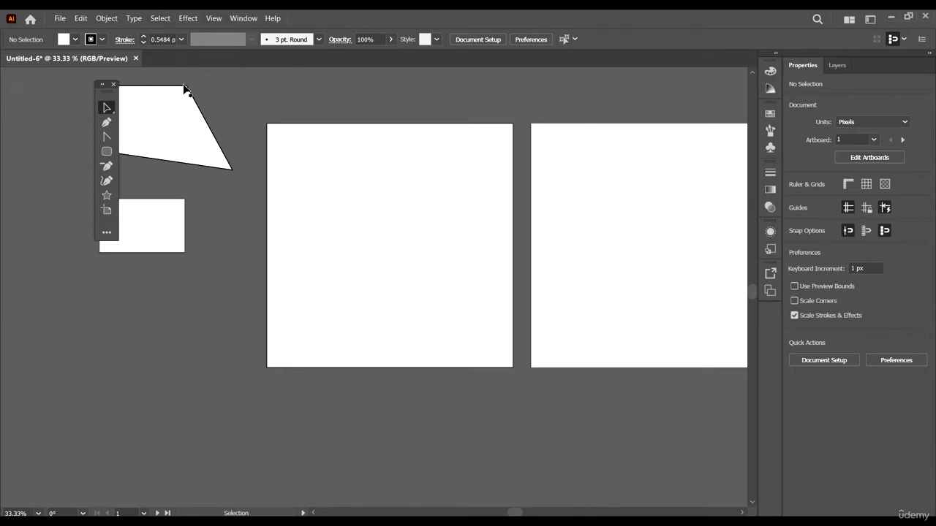
pyautogui.moveTo(103, 85); pyautogui.dragTo(10, 102)
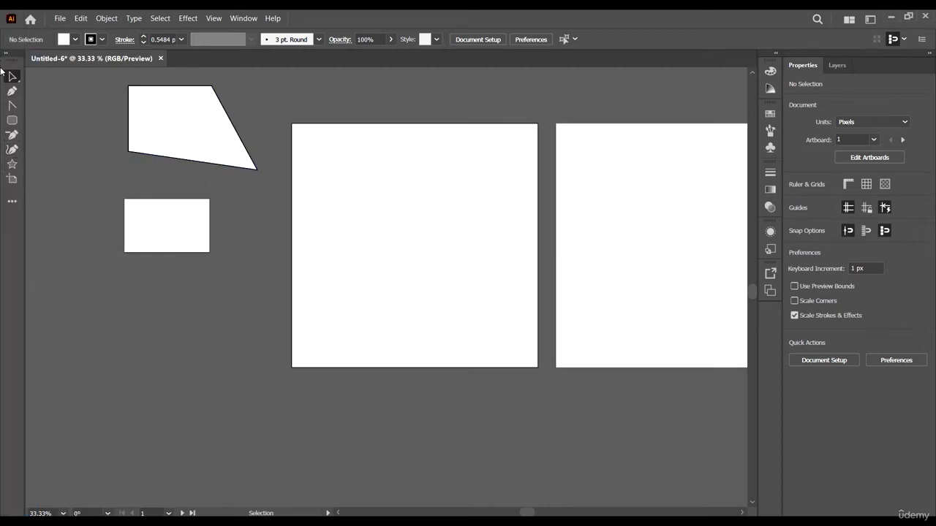
# - Move the four-sided shape onto the upper-left part of the first artboard, deselect it and try the Anchor Point tool
pyautogui.moveTo(169, 156); pyautogui.dragTo(329, 212)
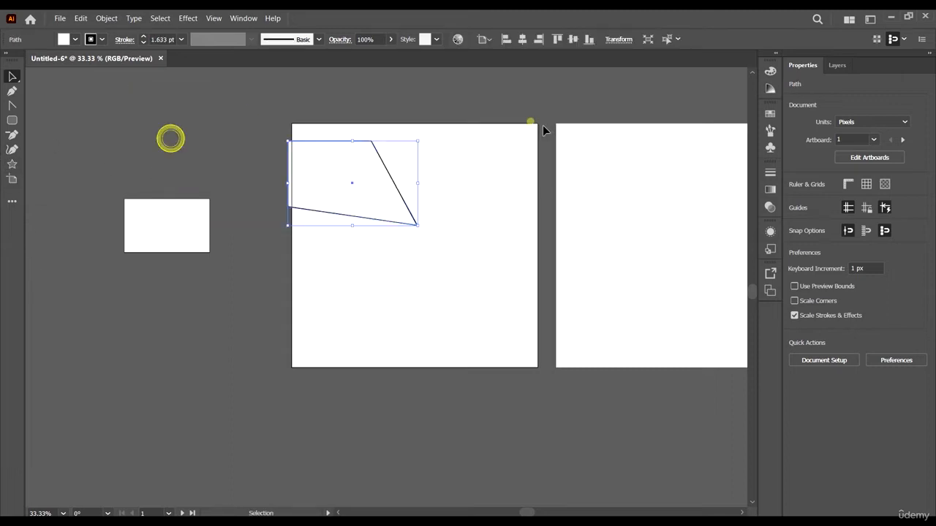
pyautogui.click(543, 129)
pyautogui.click(6, 103)
pyautogui.click(223, 192)
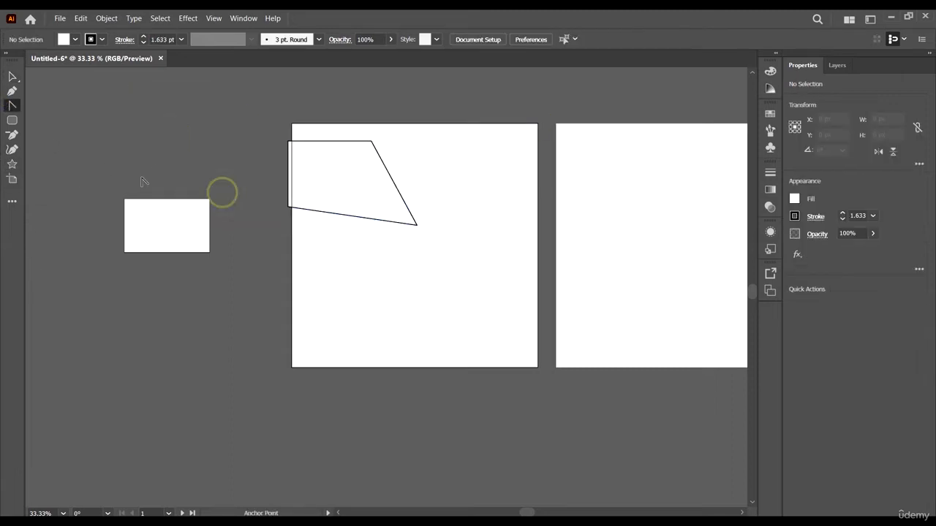
# - Draw a closed freeform shape with the Pen tool, with curved segments along its upper-left side and straight segments around the rest
pyautogui.click(11, 90)
pyautogui.click(65, 124)
pyautogui.moveTo(139, 114); pyautogui.dragTo(185, 191)
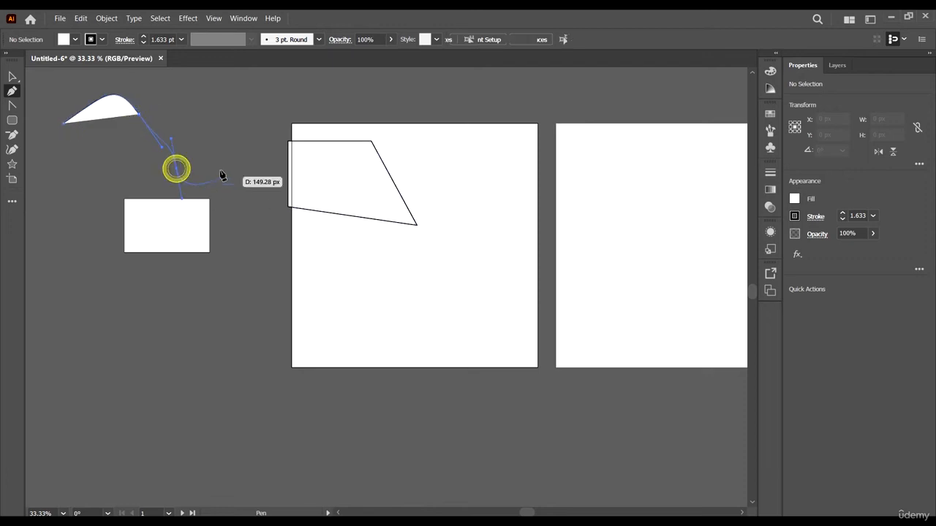
pyautogui.click(229, 138)
pyautogui.moveTo(231, 106); pyautogui.dragTo(272, 97)
pyautogui.click(298, 103)
pyautogui.click(408, 131)
pyautogui.click(489, 199)
pyautogui.click(401, 288)
pyautogui.click(204, 315)
pyautogui.click(64, 124)
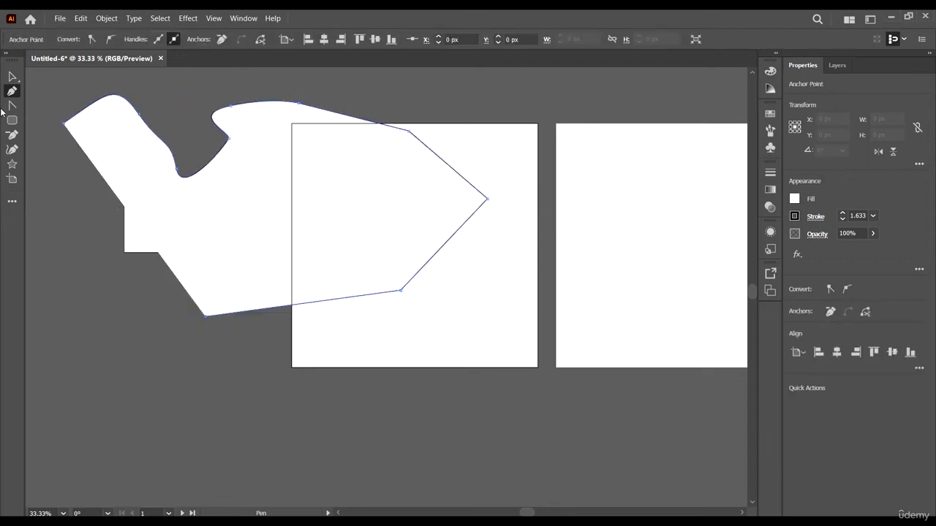
# - Move the freeform shape down and to the right so it overlaps the lower part of both artboards, then deselect it
pyautogui.click(12, 76)
pyautogui.moveTo(356, 213); pyautogui.dragTo(467, 390)
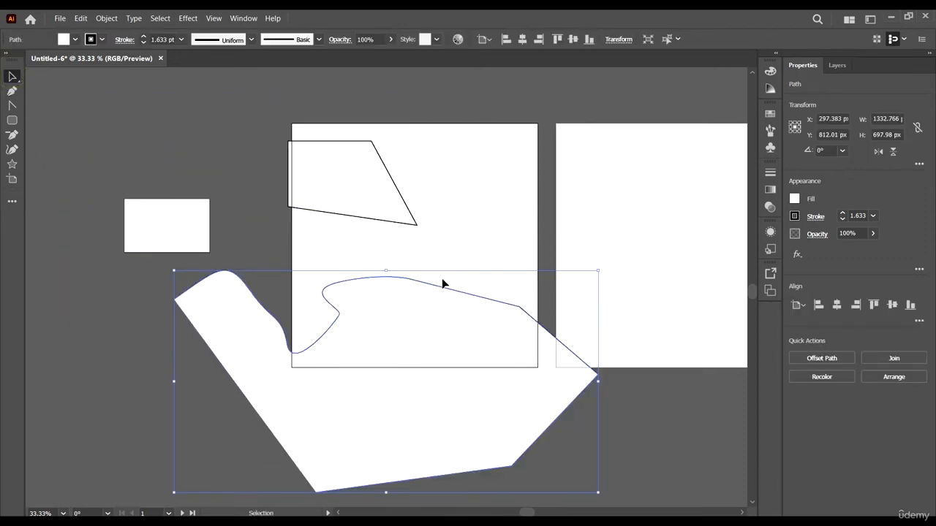
pyautogui.scroll(-3, 465, 271)
pyautogui.click(292, 246)
pyautogui.scroll(3, 578, 267)
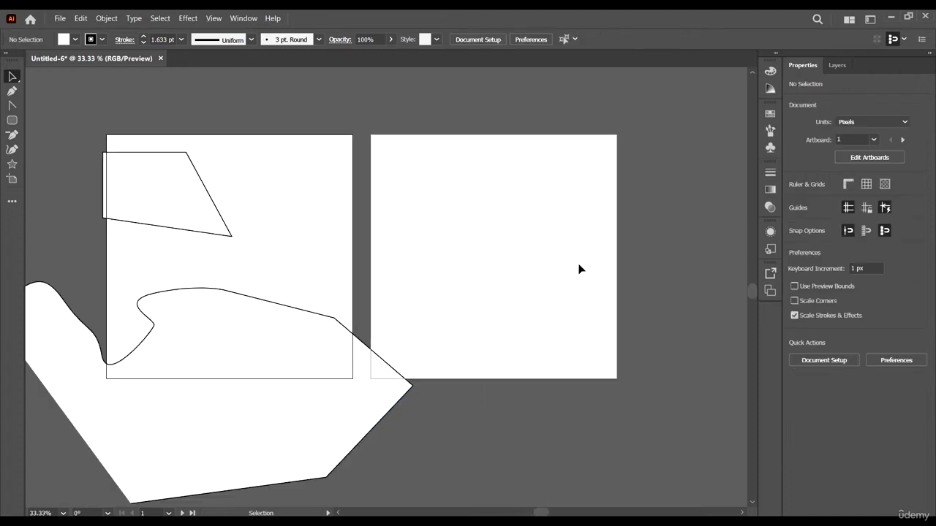
# - Draw a star about 1622 by 1634 px over the second artboard and a rounded rectangle about 164 by 196 px at the first artboard's upper-left corner
pyautogui.click(12, 179)
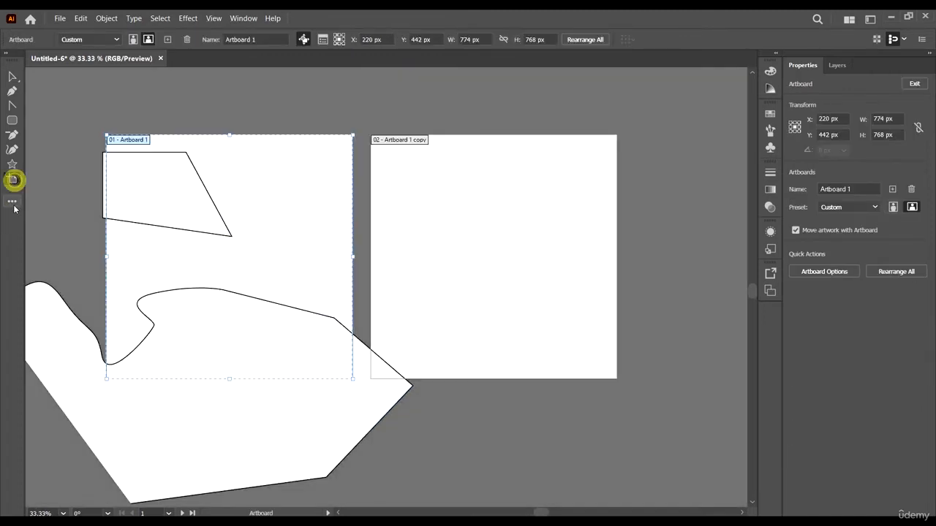
pyautogui.click(12, 163)
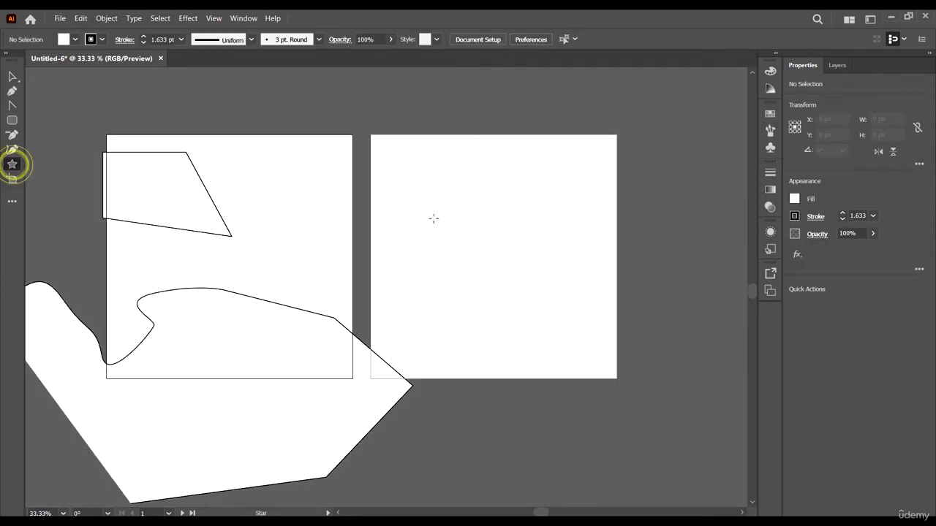
pyautogui.moveTo(433, 218); pyautogui.dragTo(463, 177)
pyautogui.click(13, 124)
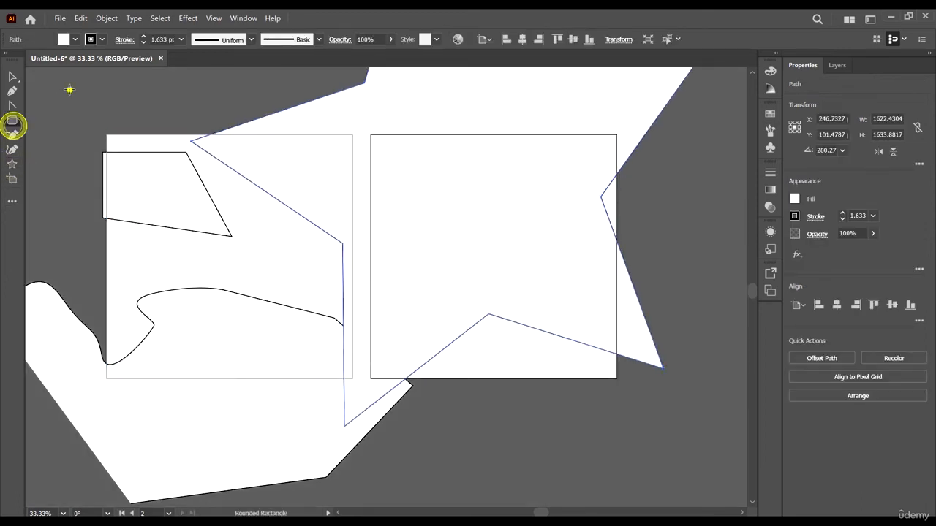
pyautogui.moveTo(69, 89); pyautogui.dragTo(122, 152)
# - Delete an anchor point at the rounded rectangle's upper-right corner and deselect the shape
pyautogui.click(11, 134)
pyautogui.click(120, 95)
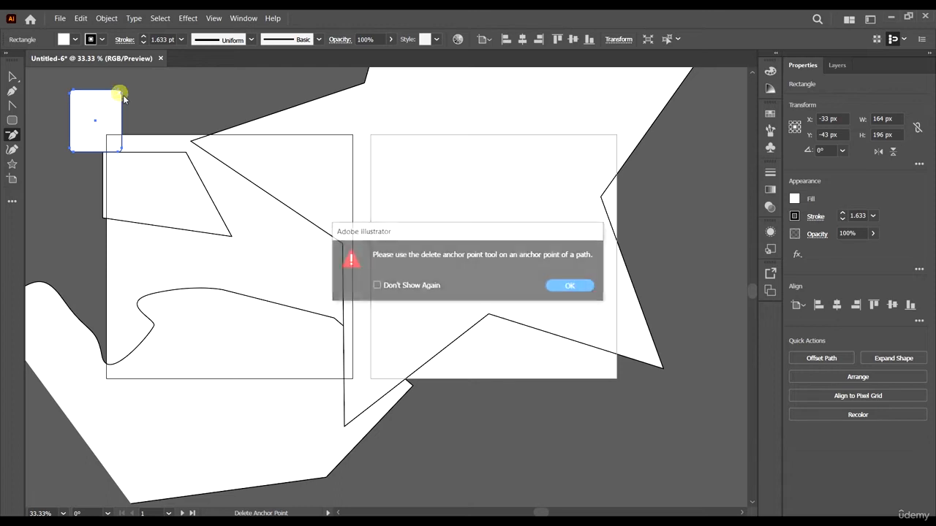
pyautogui.click(577, 283)
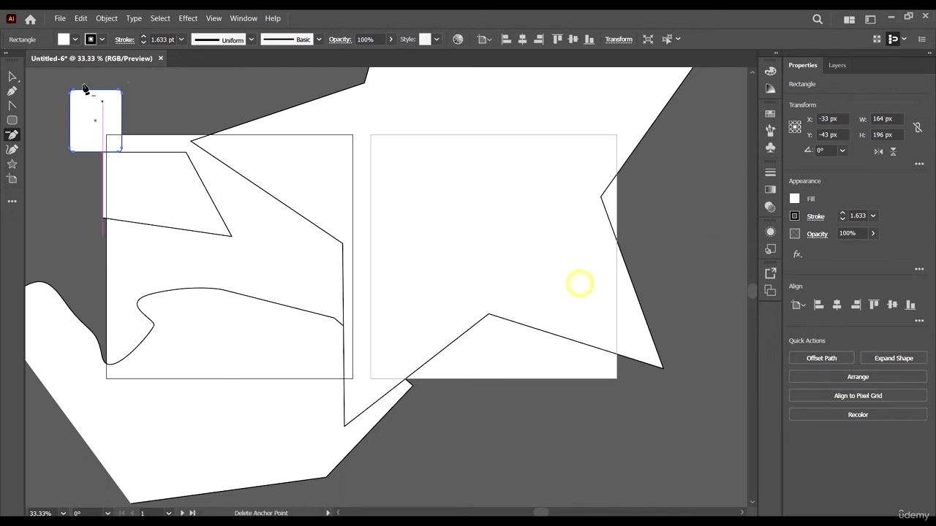
pyautogui.click(122, 93)
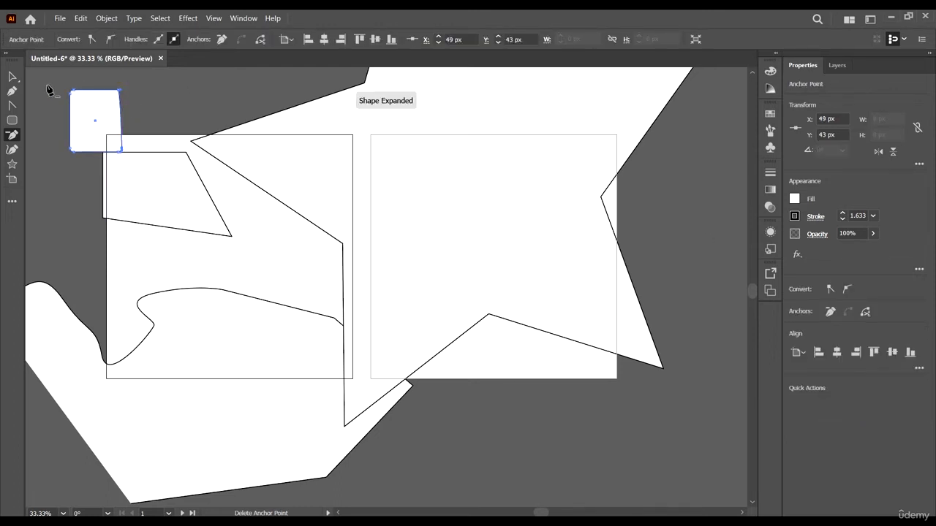
pyautogui.click(12, 76)
pyautogui.click(133, 94)
# - Undock and close the custom toolbar, and bring back the Advanced toolbar
pyautogui.hotkey('ctrl', '-')
pyautogui.hotkey('ctrl', '-')
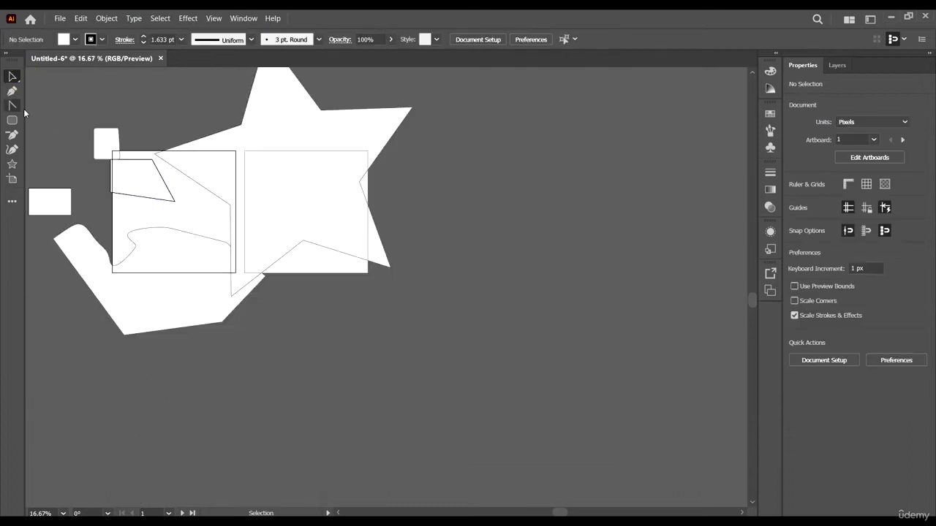
pyautogui.moveTo(7, 65); pyautogui.dragTo(543, 166)
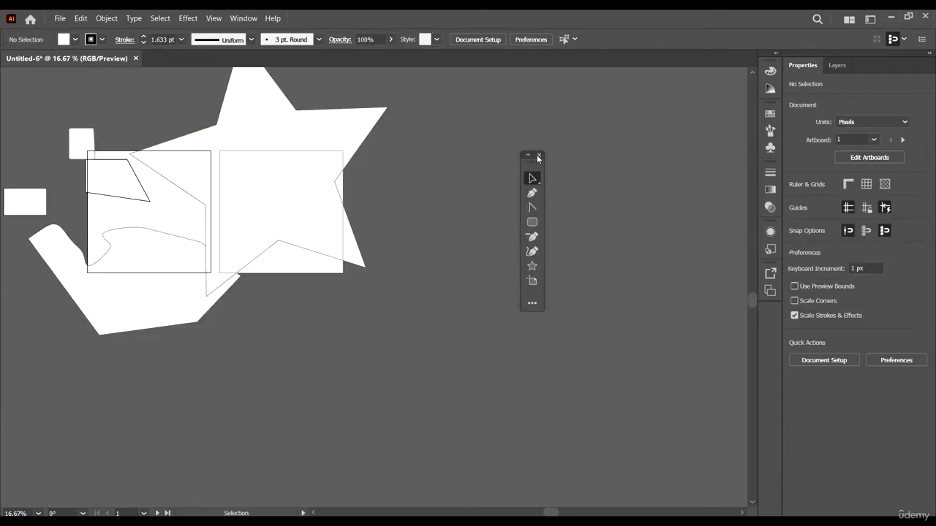
pyautogui.click(242, 17)
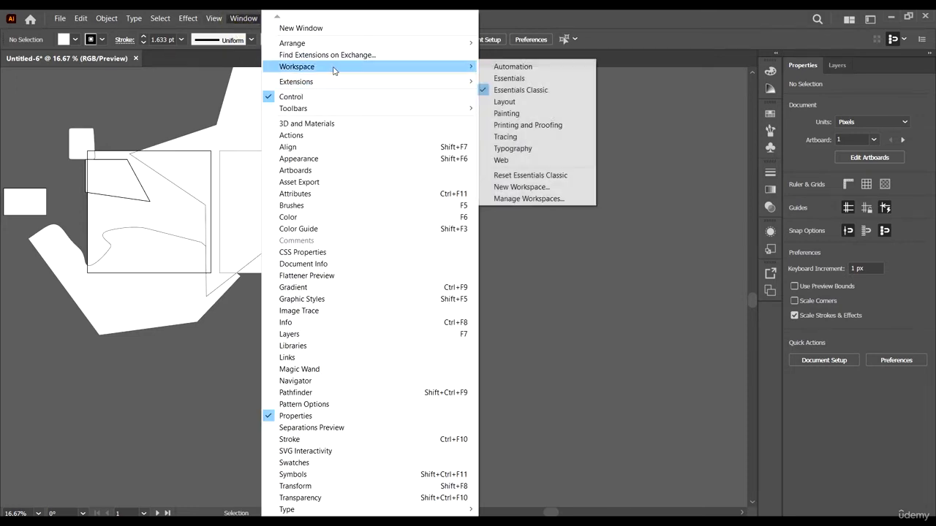
pyautogui.moveTo(341, 114)
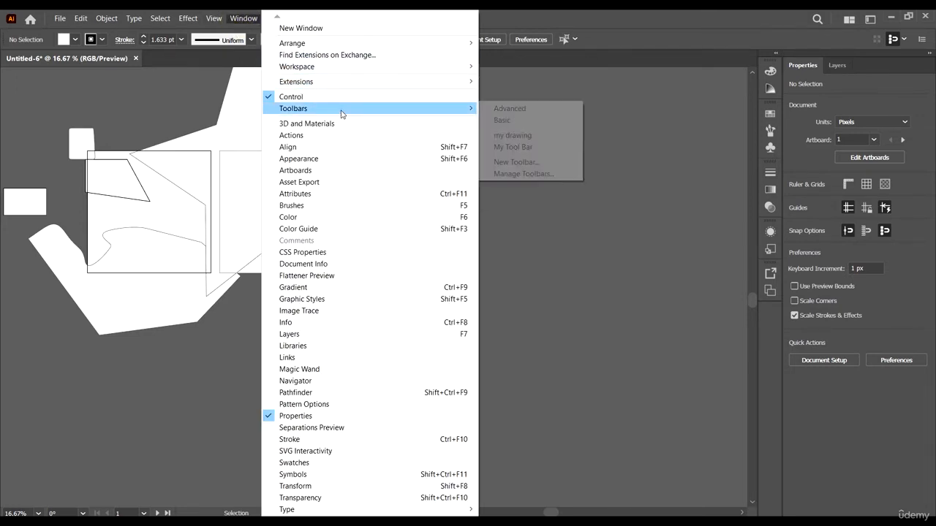
pyautogui.click(515, 110)
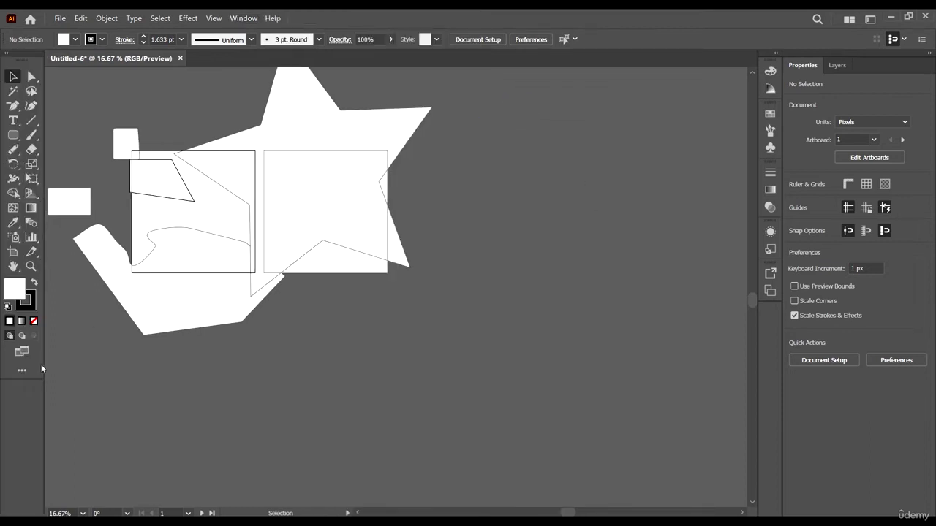
# - Open the toolbar management dialog from the tool collection and delete the custom toolbars "my drawing" and "My Tool Bar"
pyautogui.click(22, 370)
pyautogui.click(193, 55)
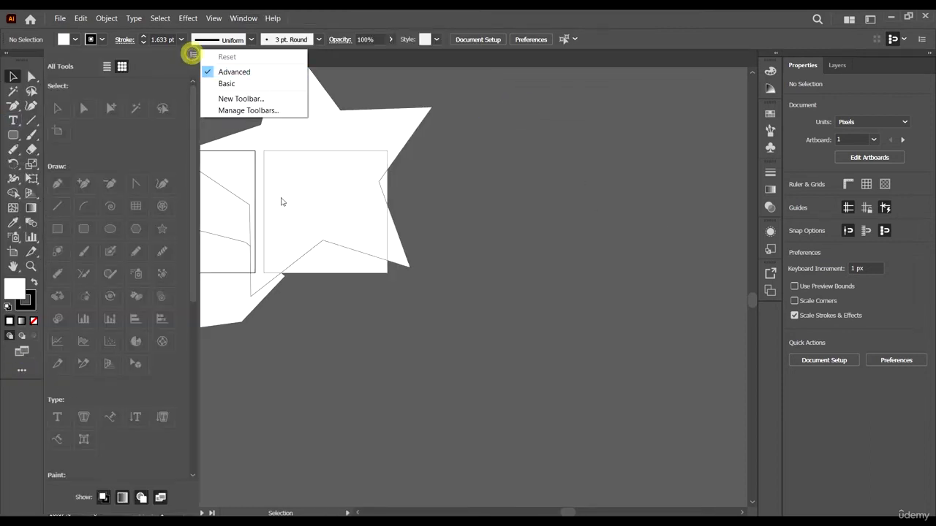
pyautogui.click(249, 110)
pyautogui.moveTo(496, 189); pyautogui.dragTo(643, 165)
pyautogui.click(561, 188)
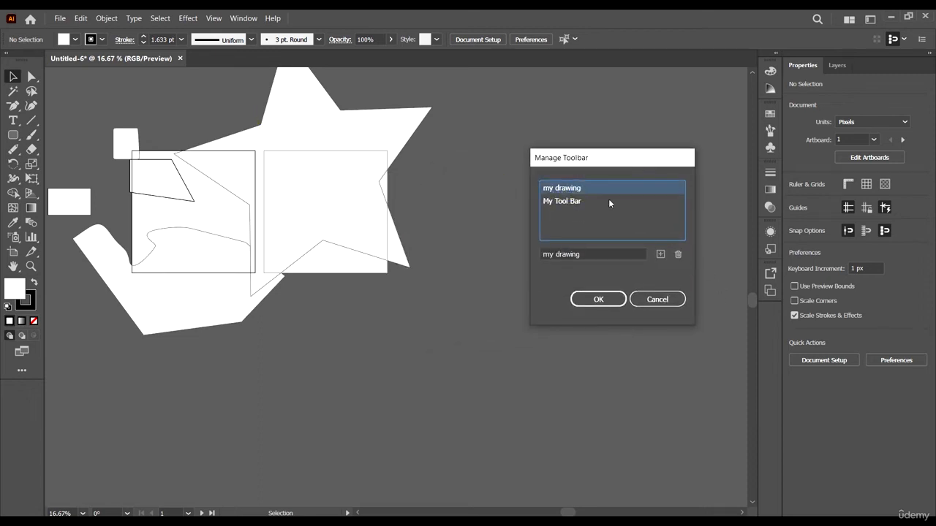
pyautogui.click(678, 255)
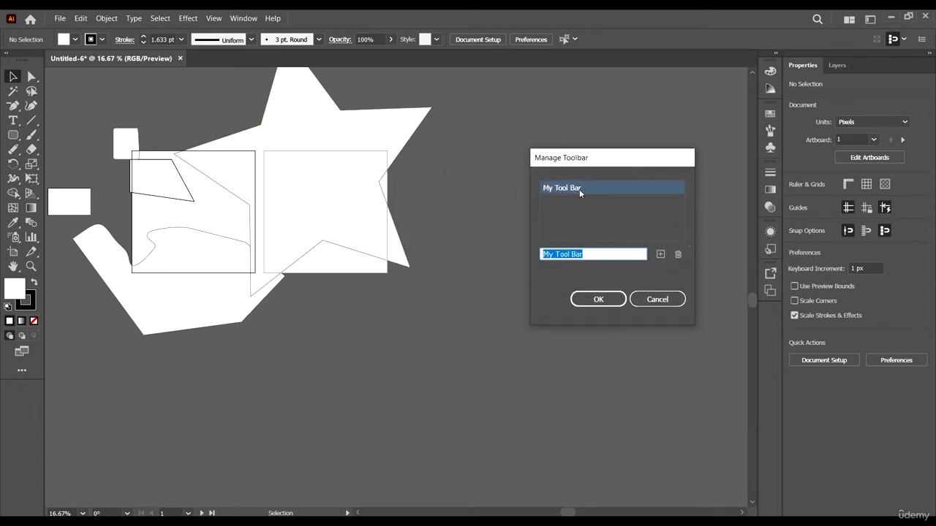
pyautogui.click(626, 216)
pyautogui.click(595, 185)
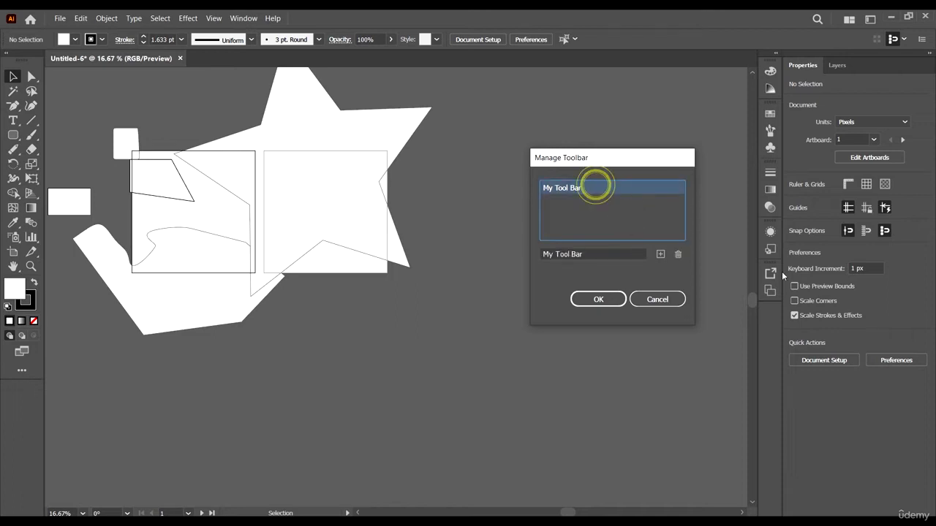
pyautogui.click(677, 254)
# - Try adding several untitled toolbars in the Manage Toolbar dialog and delete all of them again
pyautogui.click(660, 254)
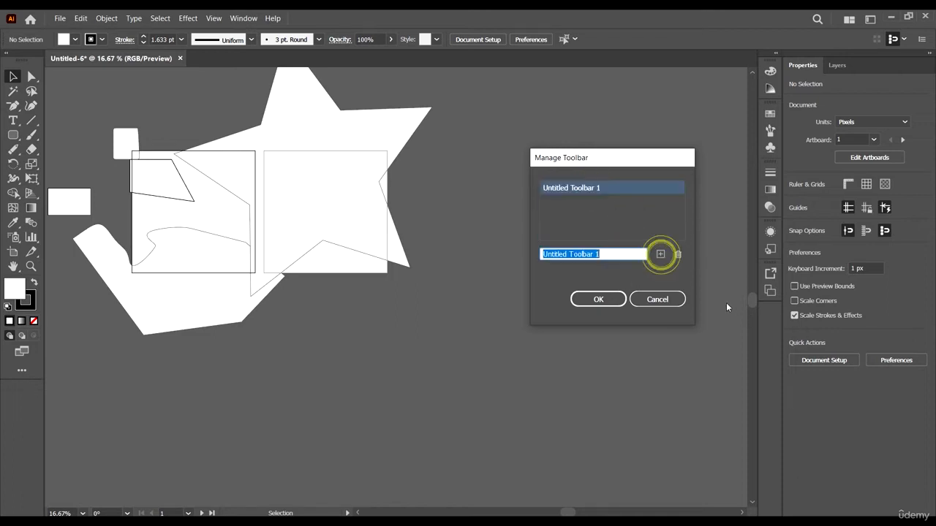
pyautogui.click(660, 254)
pyautogui.click(660, 254)
pyautogui.click(661, 256)
pyautogui.click(661, 255)
pyautogui.click(661, 256)
pyautogui.click(676, 255)
pyautogui.click(676, 255)
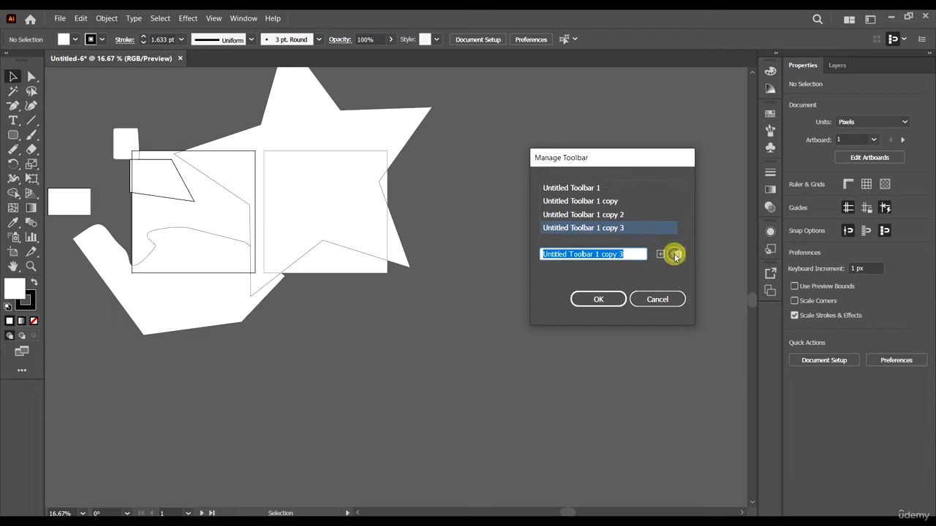
pyautogui.click(675, 255)
pyautogui.click(676, 255)
pyautogui.click(676, 255)
pyautogui.click(676, 255)
pyautogui.click(673, 253)
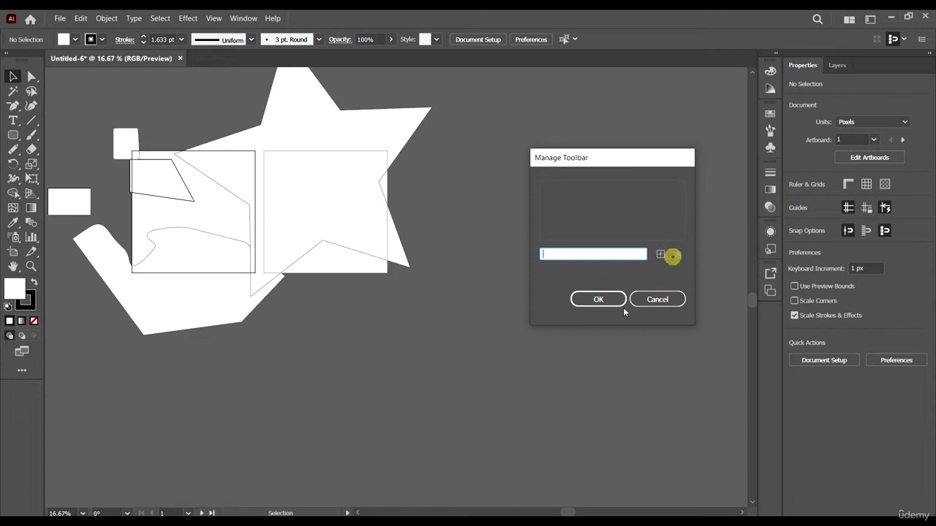
# - Apply the removal of the custom toolbars and close the Manage Toolbar dialog
pyautogui.moveTo(605, 159); pyautogui.dragTo(574, 154)
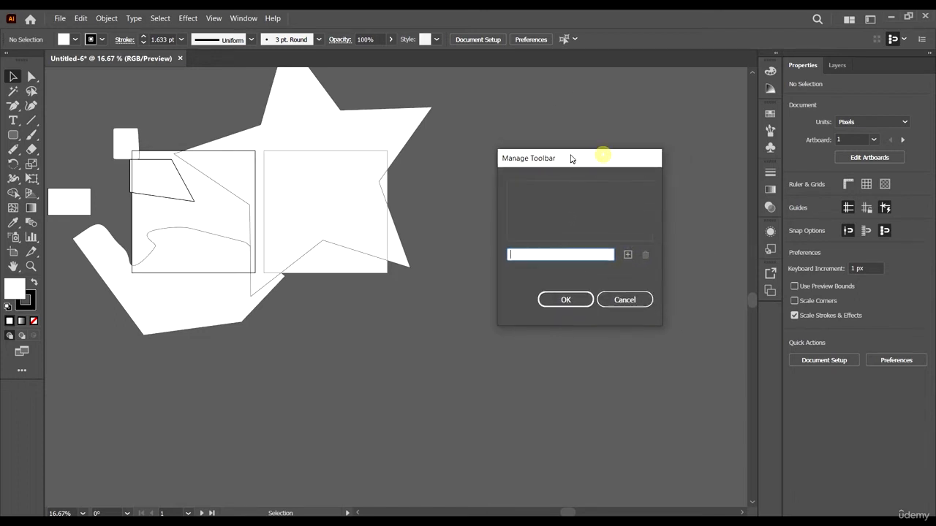
pyautogui.click(579, 294)
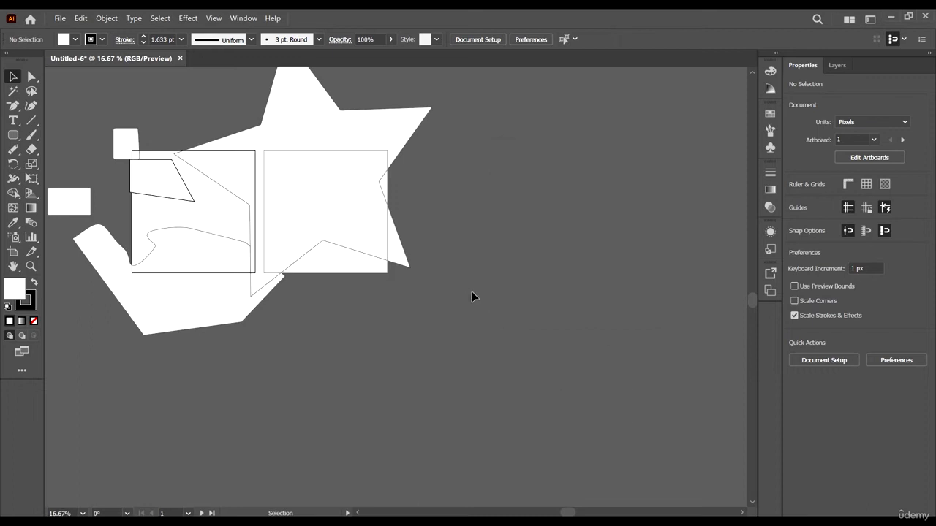
# - Select all the artwork on and around the two artboards and delete it
pyautogui.scroll(-2, 526, 292)
pyautogui.moveTo(512, 352); pyautogui.dragTo(293, 175)
pyautogui.press('Delete')
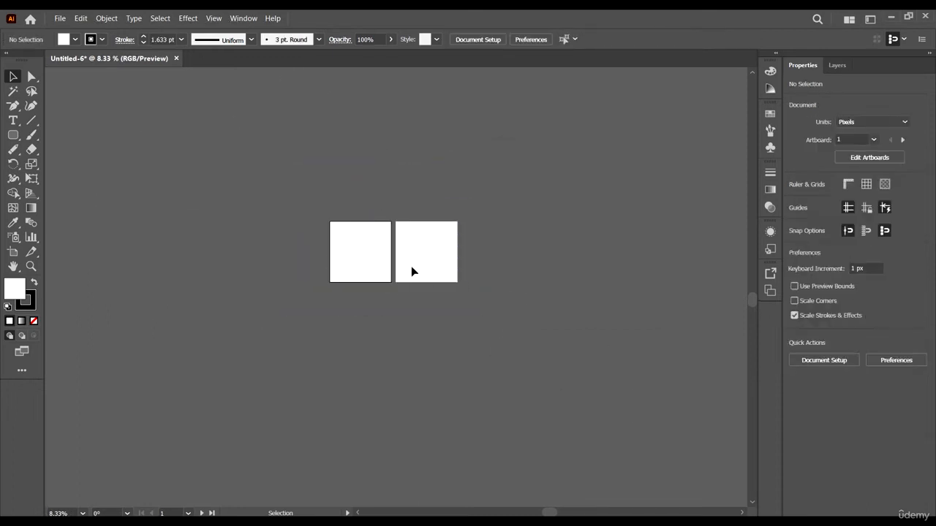
# - Look over the full tool collection, the Direct Selection tool's variants, and the Selection and Magic Wand tools
pyautogui.click(21, 371)
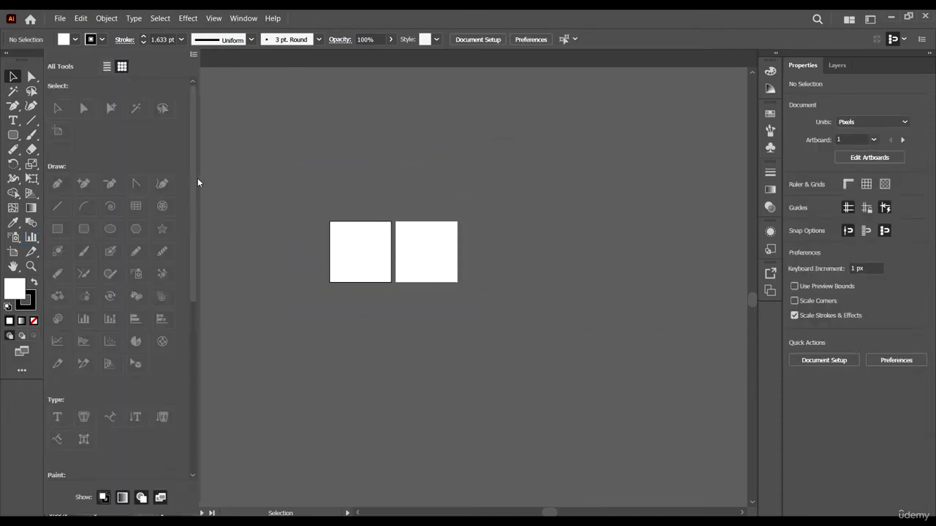
pyautogui.click(412, 297)
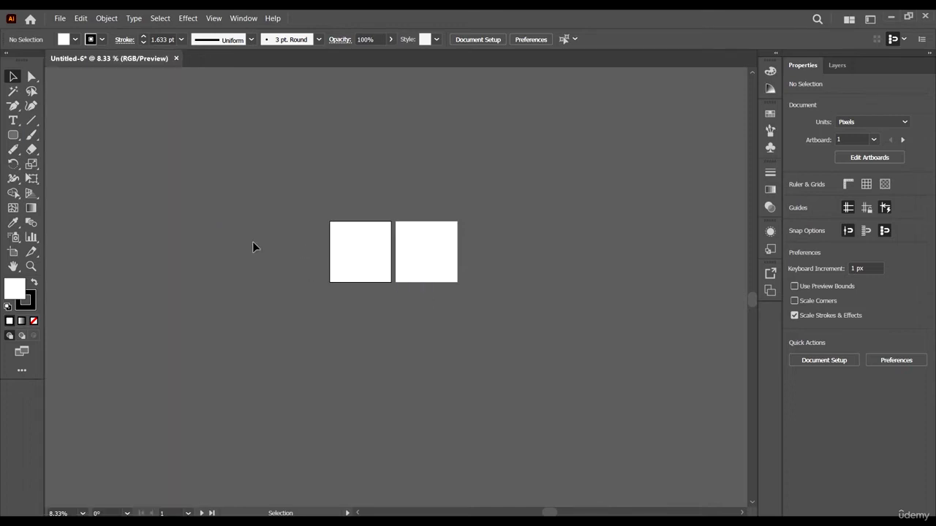
pyautogui.press('alt')
pyautogui.scroll(4, 297, 246)
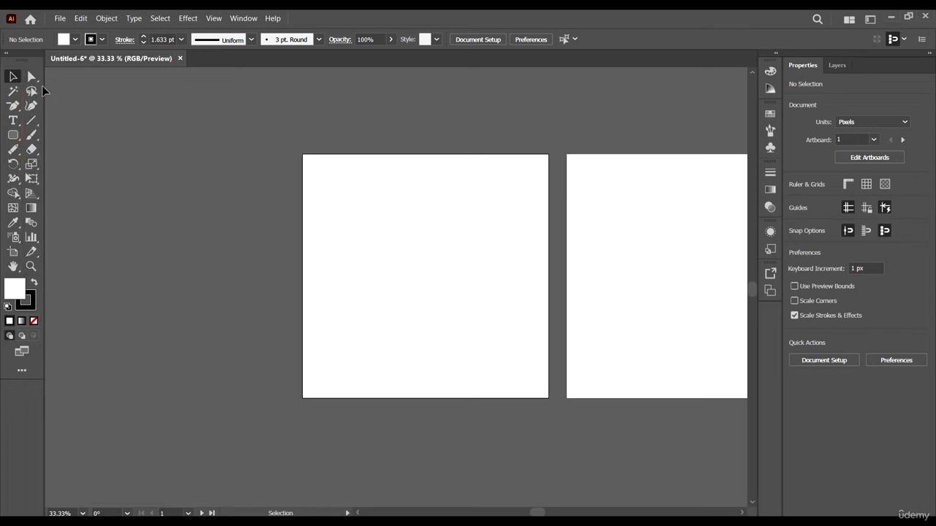
pyautogui.click(30, 76)
pyautogui.click(28, 75)
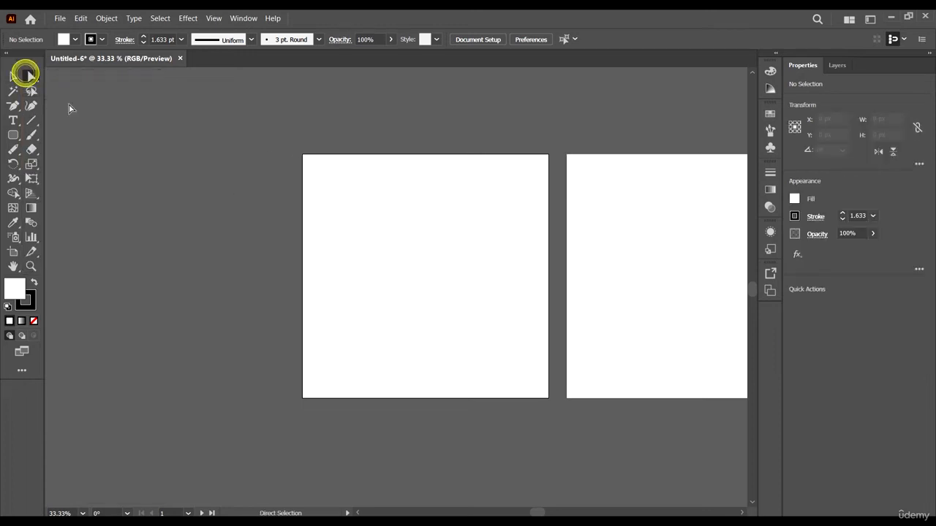
pyautogui.click(33, 75)
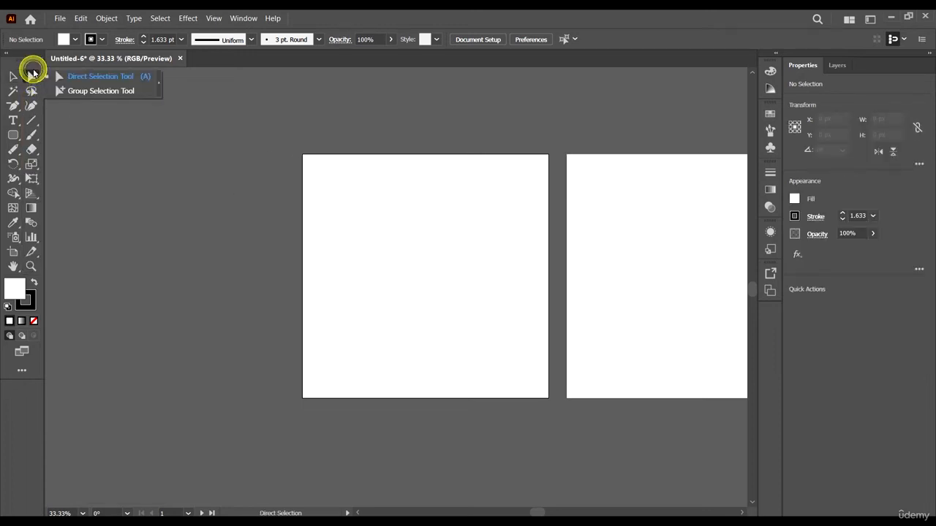
pyautogui.click(11, 82)
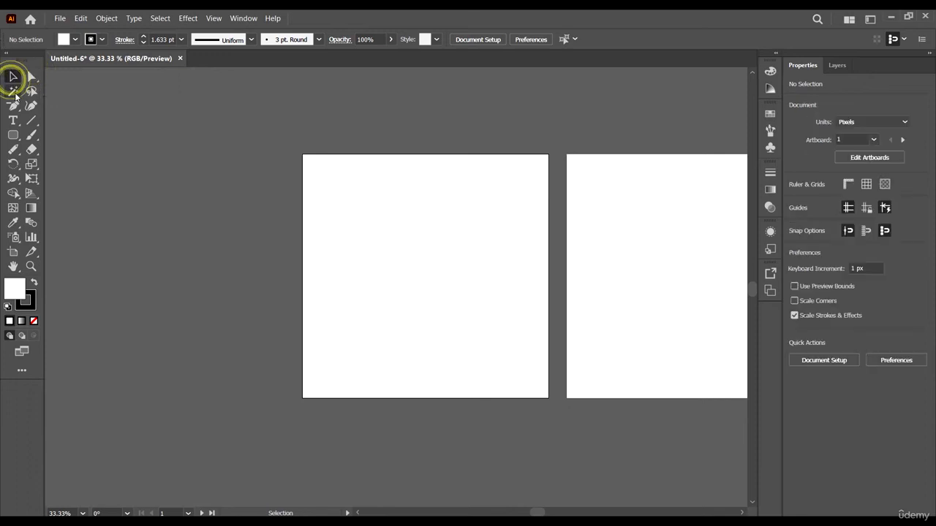
pyautogui.click(14, 92)
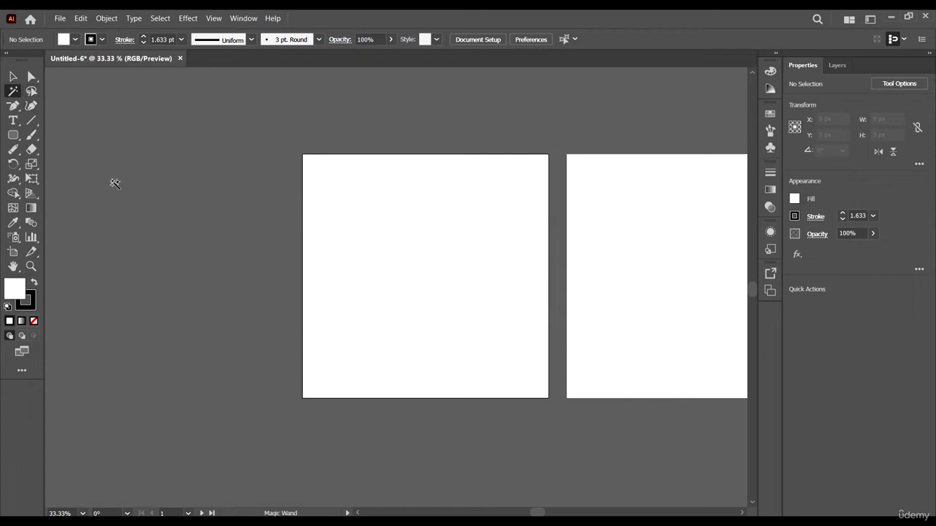
# - Draw two rectangles outside the first artboard with the Rectangle tool, about 197 x 180 px and about 160 x 277 px
pyautogui.click(10, 134)
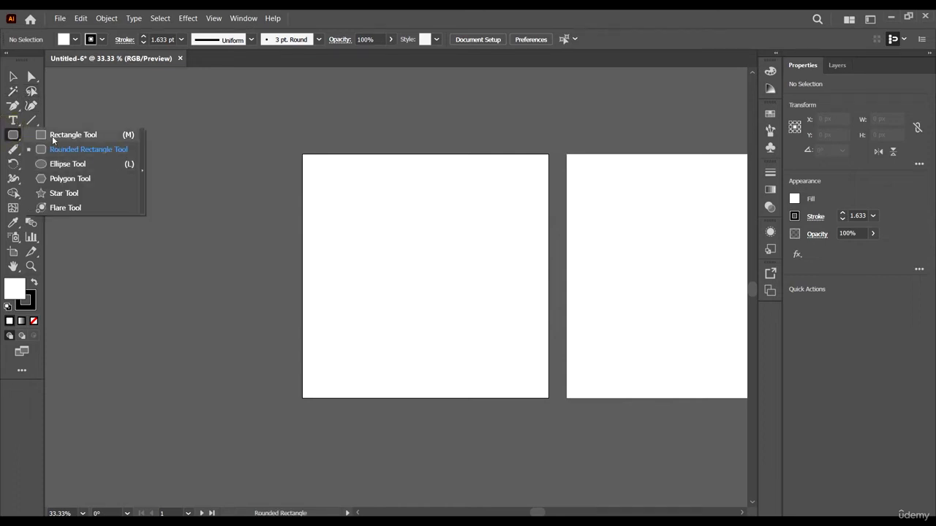
pyautogui.click(52, 133)
pyautogui.moveTo(176, 136)
pyautogui.mouseDown()
pyautogui.moveTo(249, 186)
pyautogui.moveTo(238, 192)
pyautogui.mouseUp()
pyautogui.moveTo(150, 211)
pyautogui.mouseDown()
pyautogui.moveTo(241, 316)
pyautogui.moveTo(202, 298)
pyautogui.mouseUp()
# - Fill both rectangles beside the first artboard with red
pyautogui.click(12, 76)
pyautogui.click(207, 164)
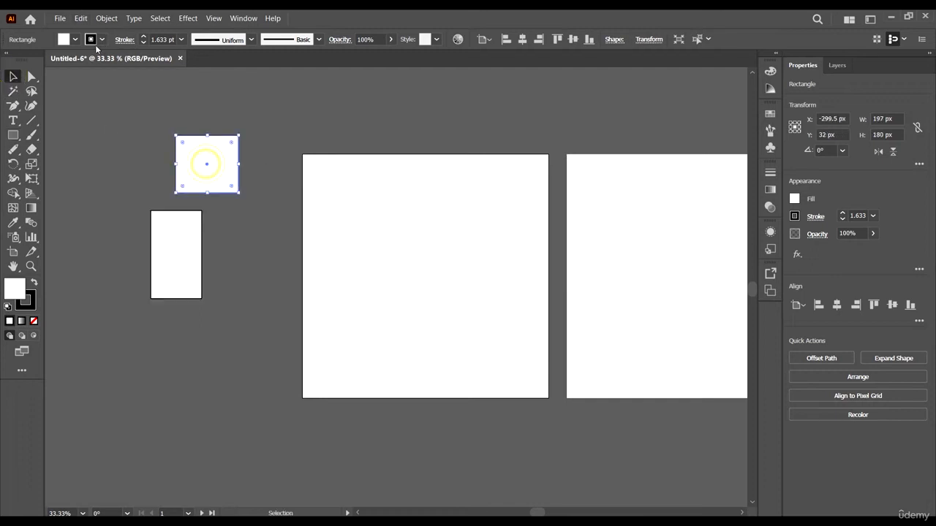
pyautogui.click(76, 39)
pyautogui.click(62, 64)
pyautogui.click(238, 177)
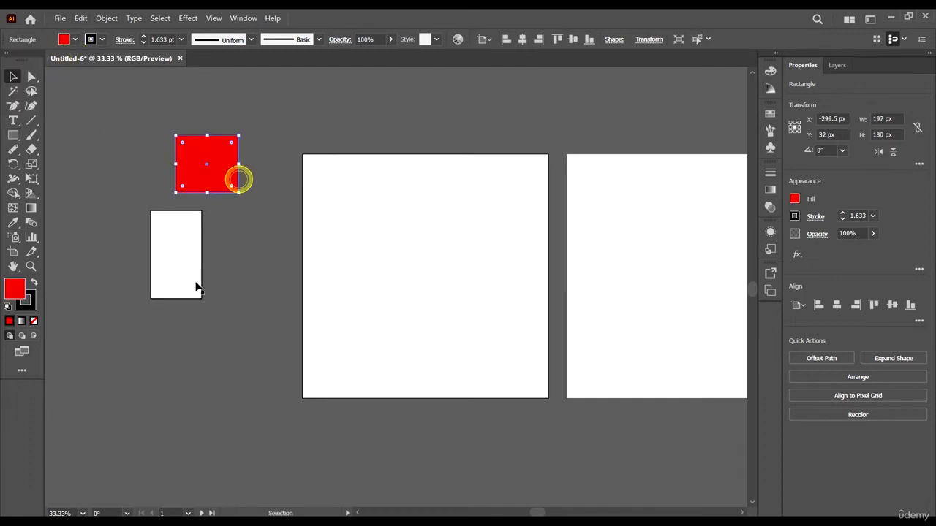
pyautogui.click(186, 270)
pyautogui.click(75, 40)
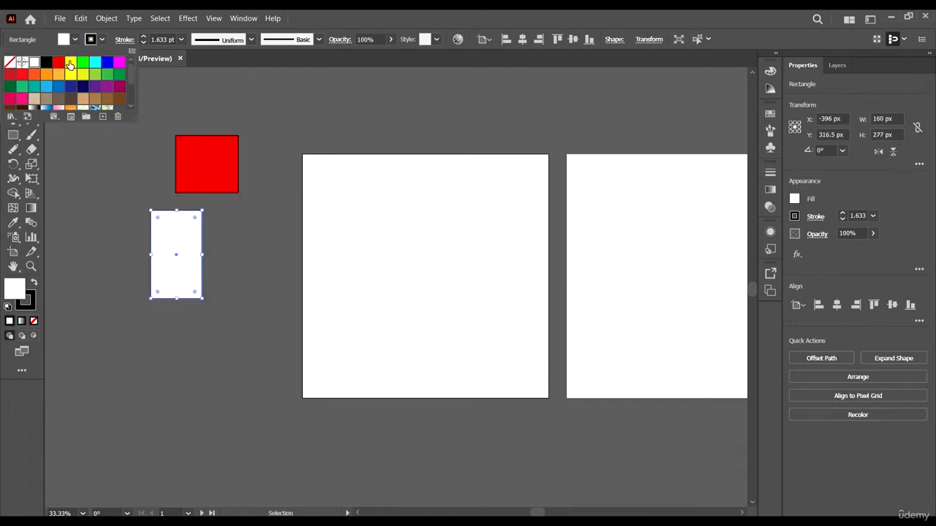
pyautogui.click(58, 62)
pyautogui.click(176, 239)
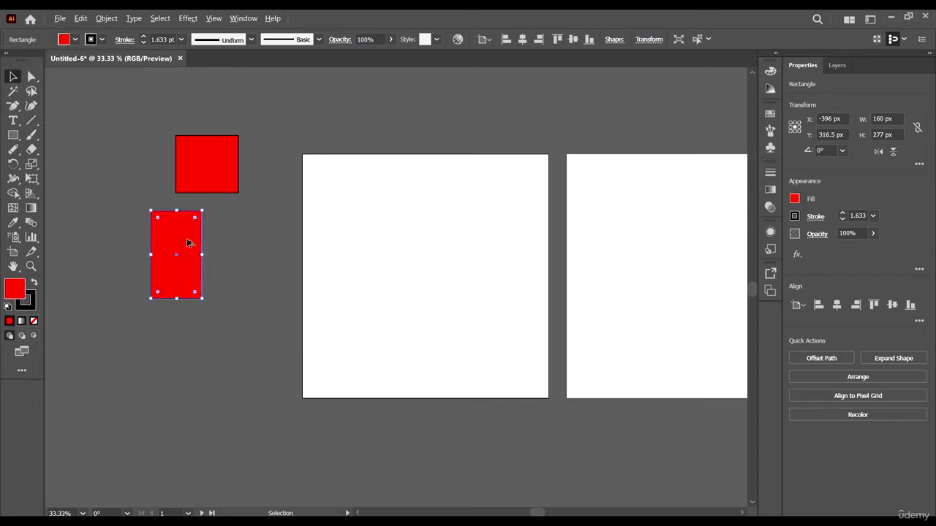
# - Duplicate the tall red rectangle next to the first artboard's edge and fill the copy with green
pyautogui.moveTo(182, 238); pyautogui.dragTo(282, 233)
pyautogui.click(74, 40)
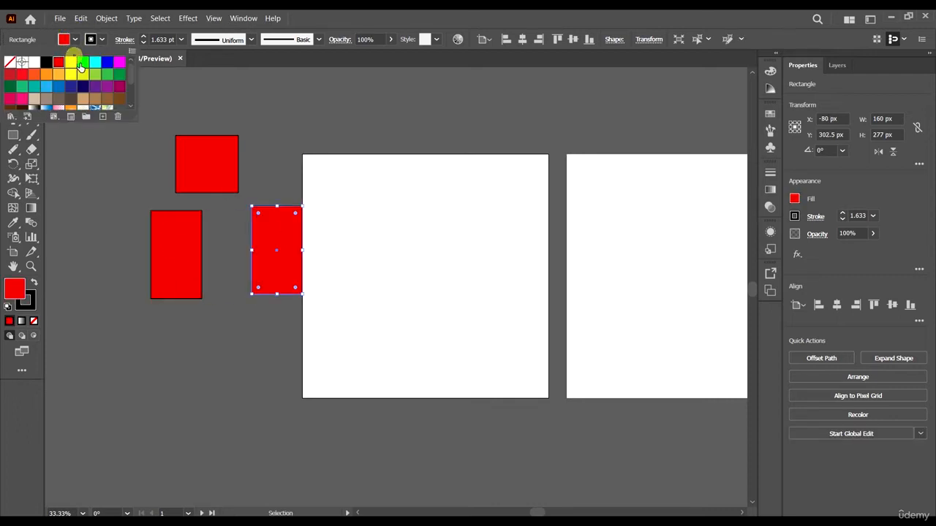
pyautogui.click(83, 62)
pyautogui.click(408, 261)
# - Select all the red rectangles at once with the Magic Wand tool
pyautogui.click(103, 149)
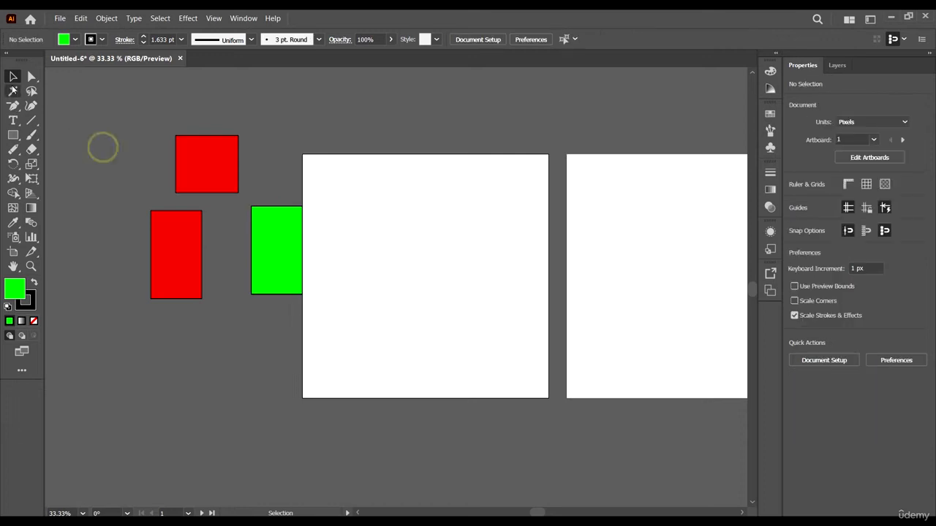
pyautogui.click(12, 89)
pyautogui.click(212, 166)
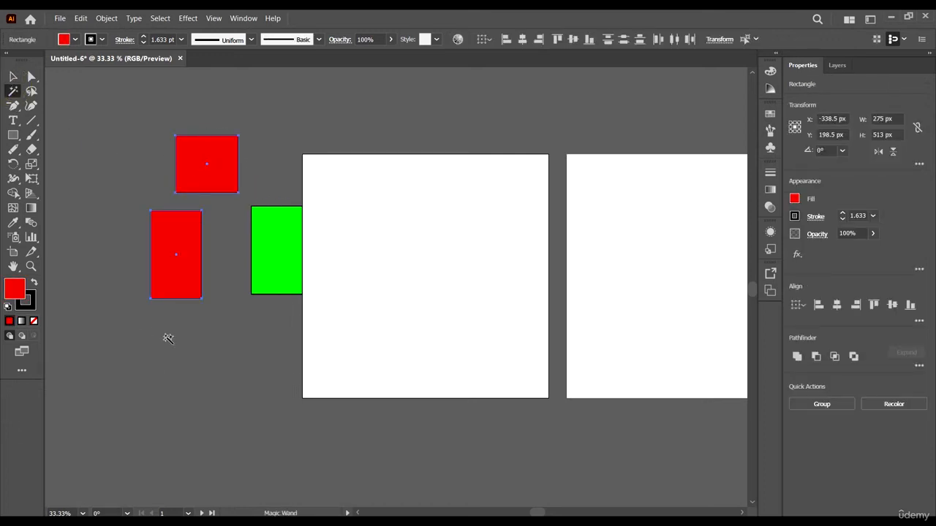
# - Select all three rectangles with the Selection tool and delete them
pyautogui.click(12, 76)
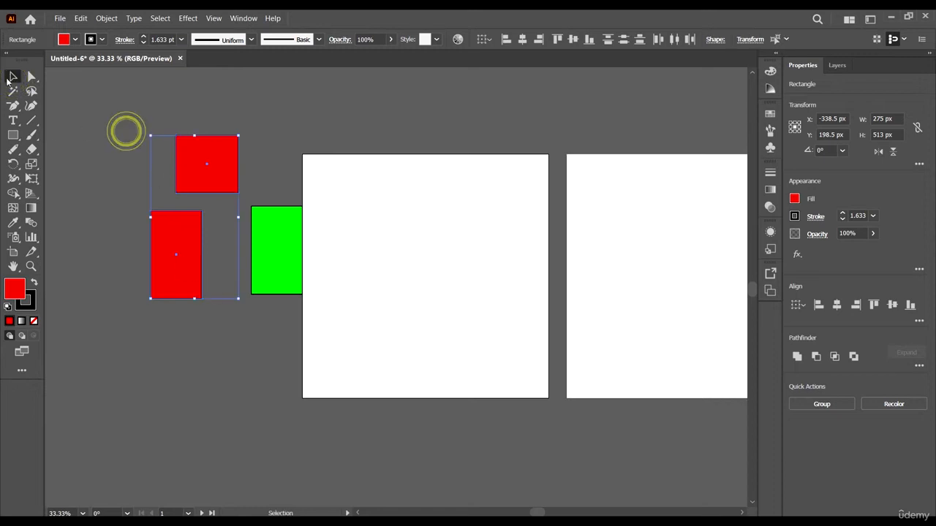
pyautogui.moveTo(103, 98); pyautogui.dragTo(399, 324)
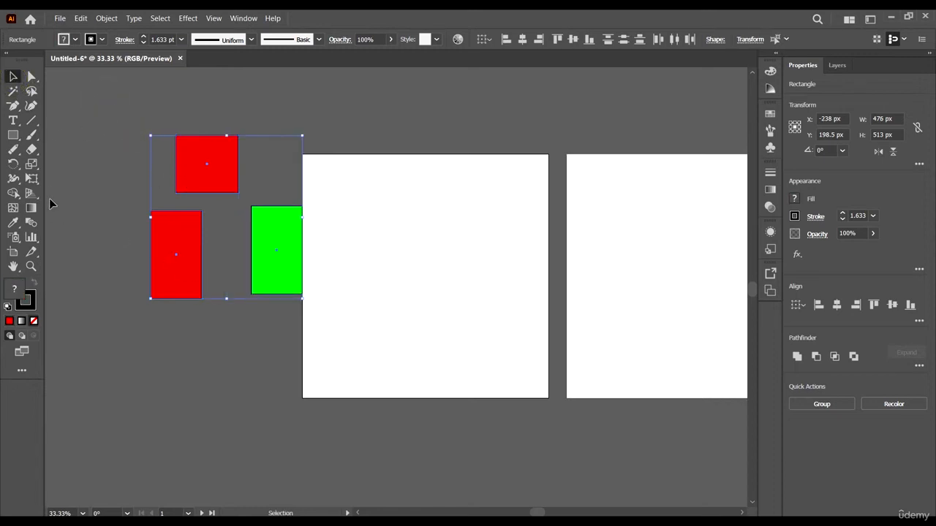
pyautogui.press('Delete')
# - Examine the Lasso tool, the anchor point tools grouped with the Pen tool, and the Curvature tool
pyautogui.click(32, 94)
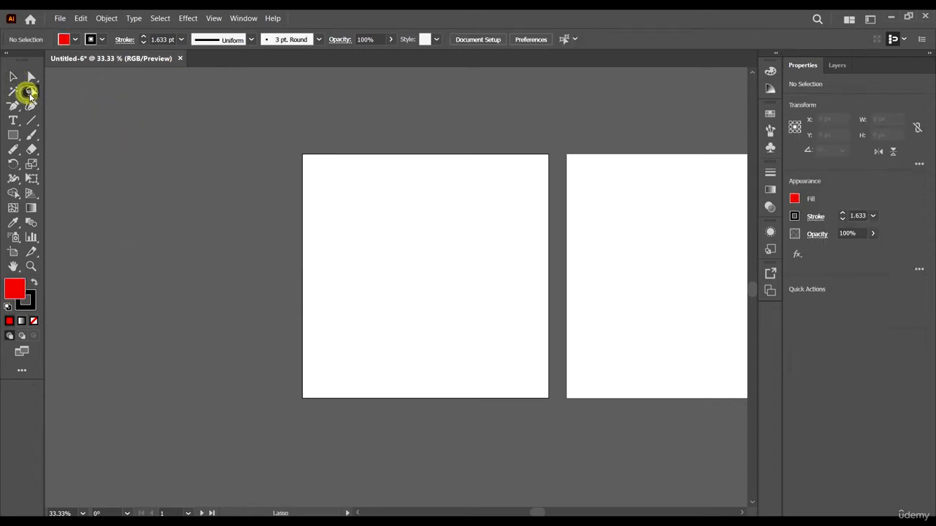
pyautogui.click(15, 106)
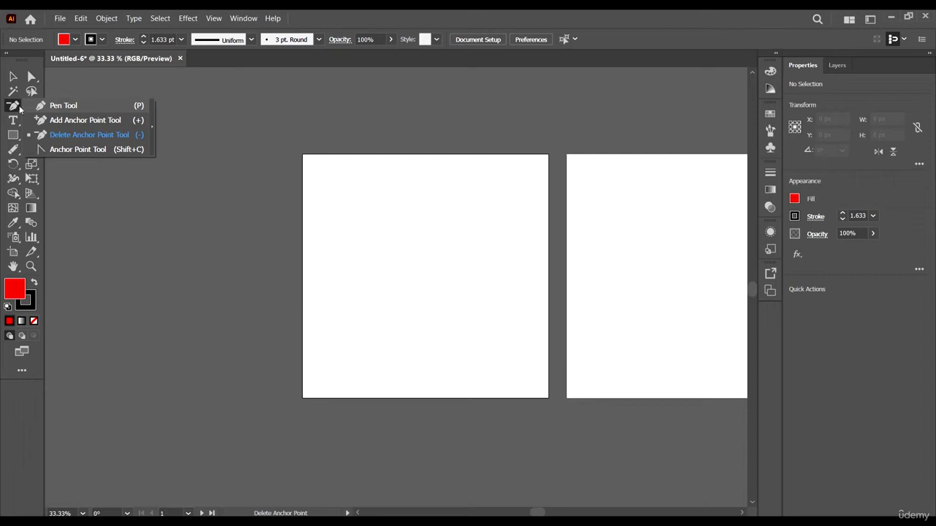
pyautogui.click(12, 108)
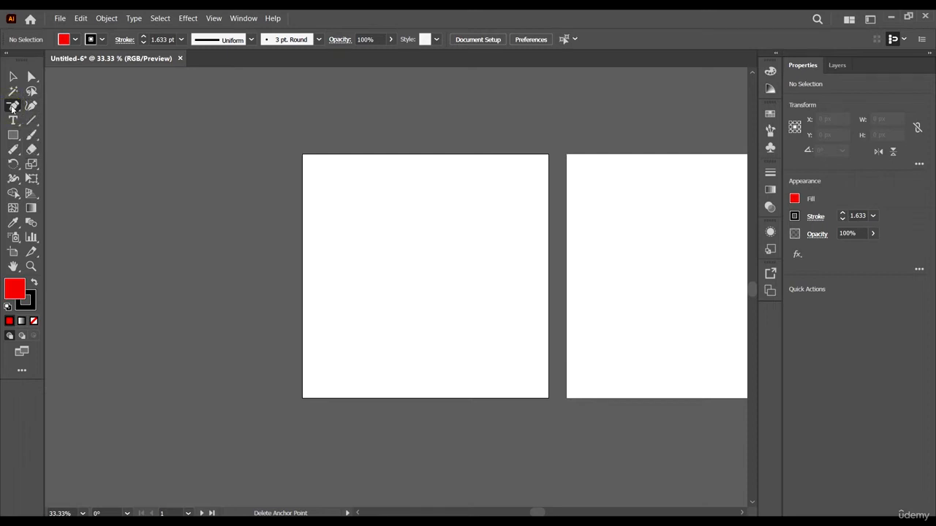
pyautogui.click(12, 108)
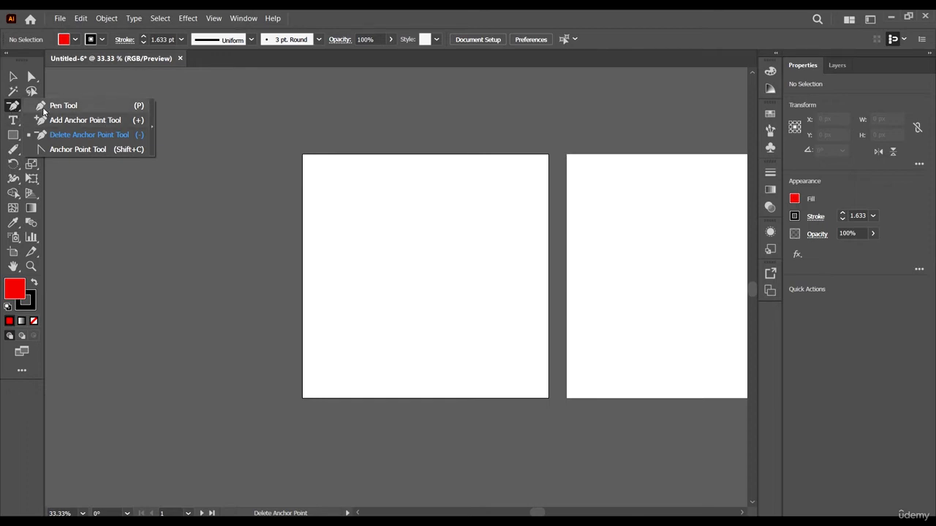
pyautogui.click(11, 107)
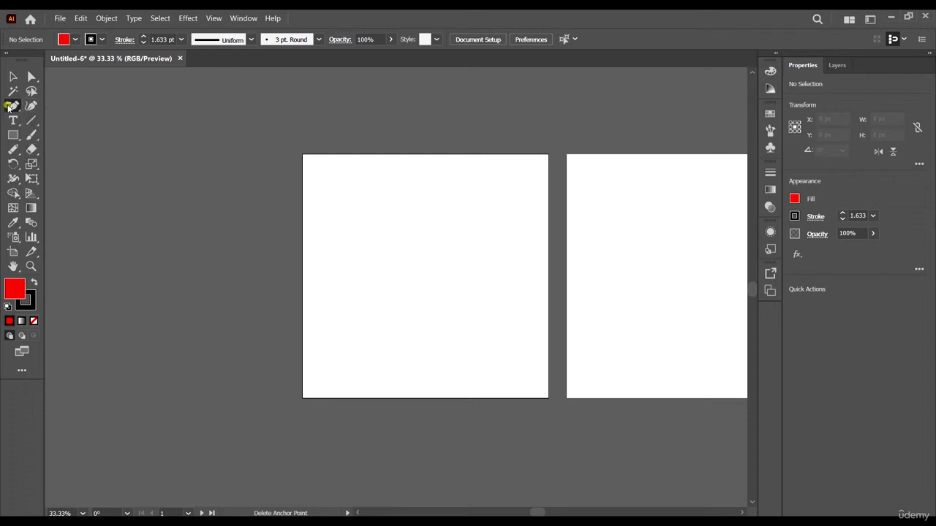
pyautogui.click(12, 107)
pyautogui.click(11, 107)
pyautogui.click(31, 107)
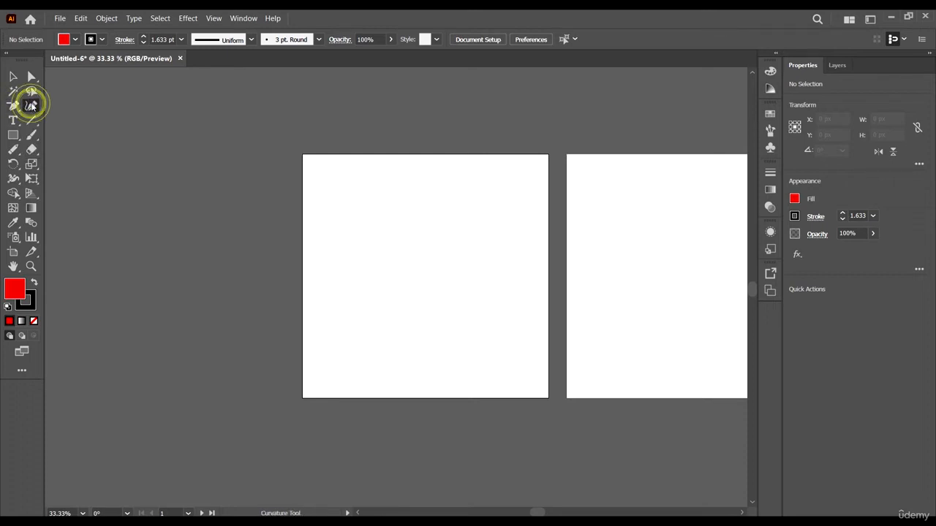
# - Draw a closed triangle with the Pen tool in the empty area beside the first artboard
pyautogui.click(11, 108)
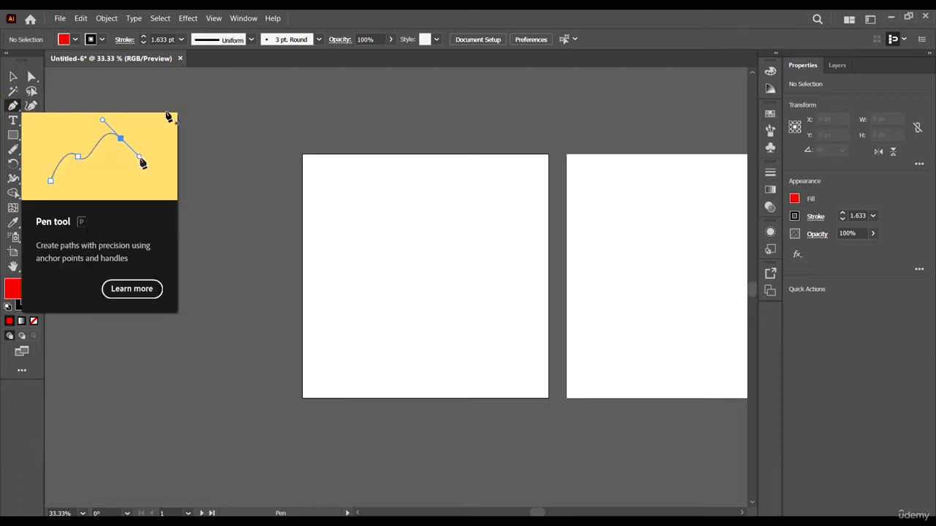
pyautogui.click(95, 164)
pyautogui.click(182, 169)
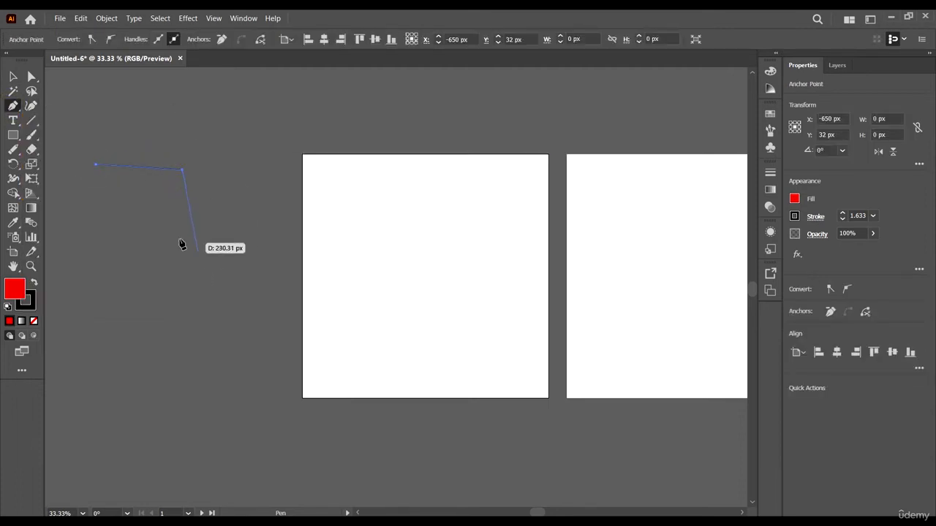
pyautogui.click(171, 230)
pyautogui.click(96, 165)
# - Draw an irregular many-cornered shape with the Pen tool, overlapping the first artboard's left edge and ending in a curved corner
pyautogui.click(11, 93)
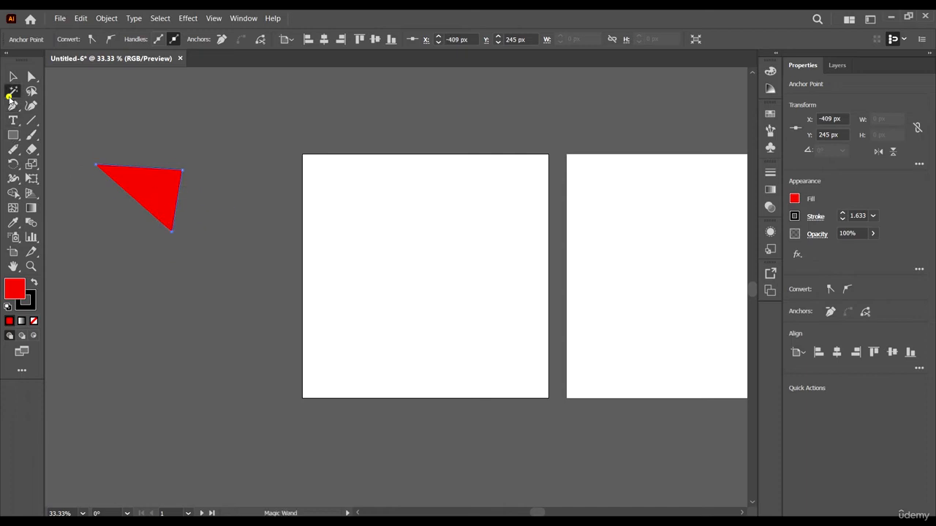
pyautogui.click(14, 107)
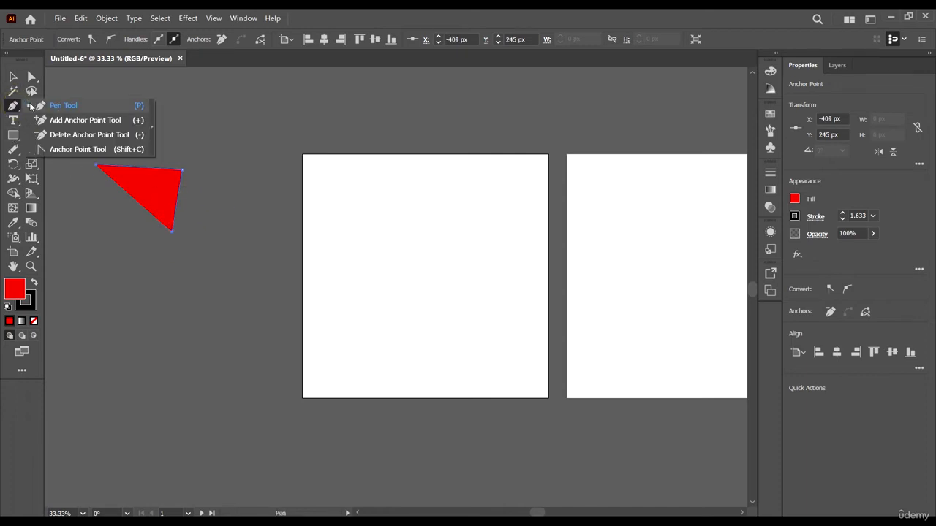
pyautogui.click(61, 107)
pyautogui.click(220, 190)
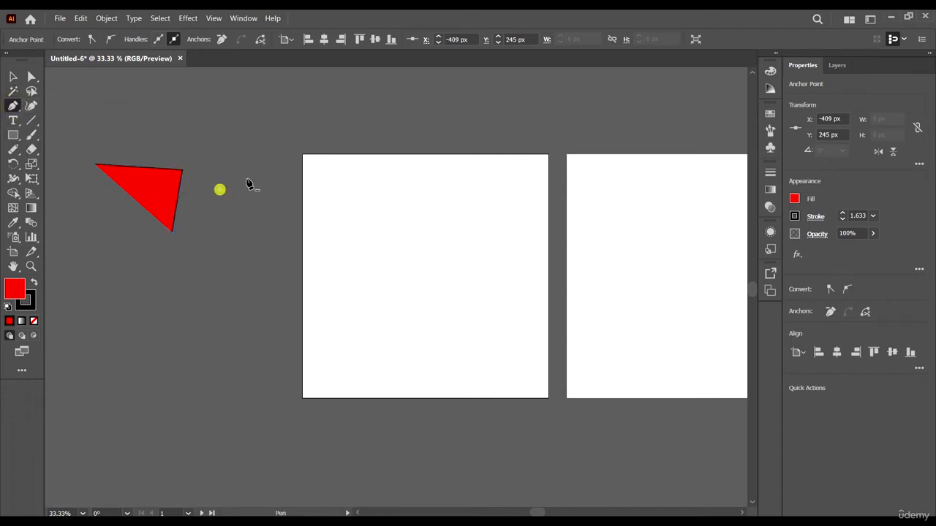
pyautogui.click(276, 166)
pyautogui.click(323, 213)
pyautogui.click(252, 238)
pyautogui.click(256, 296)
pyautogui.click(327, 299)
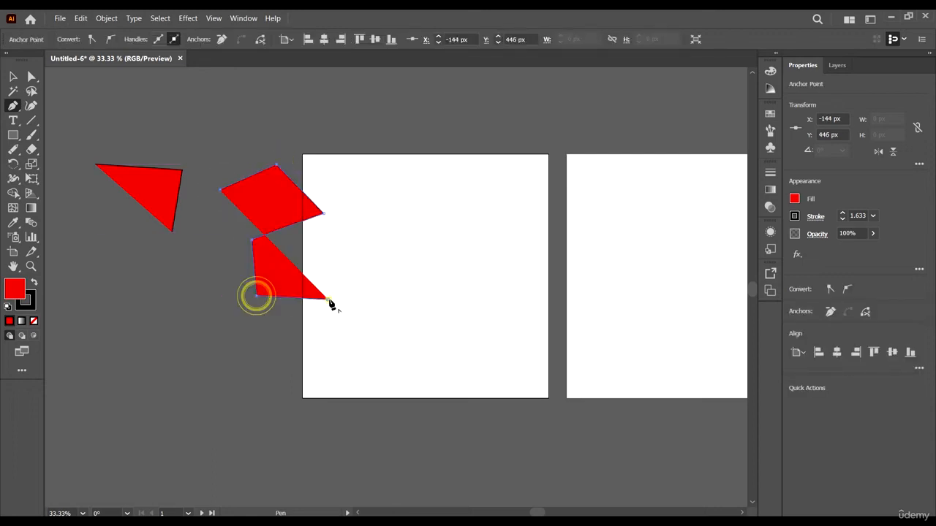
pyautogui.click(345, 337)
pyautogui.click(244, 361)
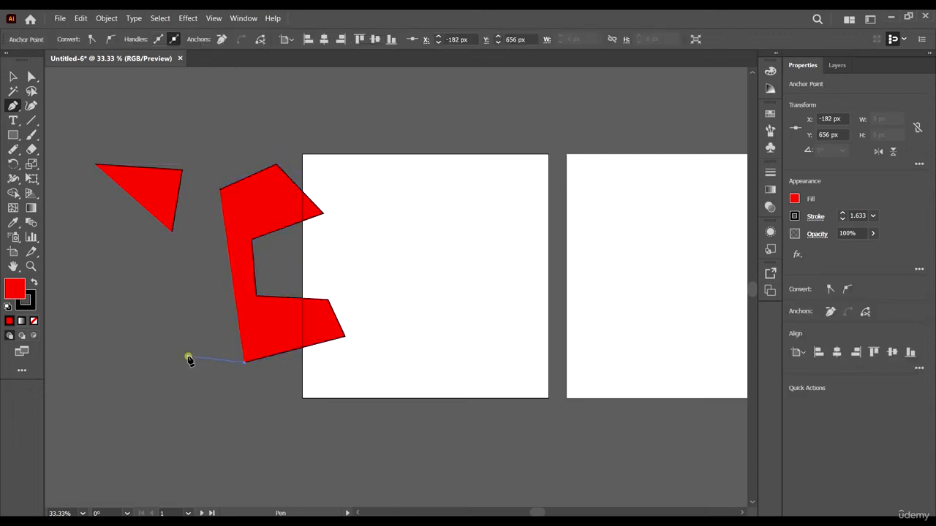
pyautogui.click(189, 356)
pyautogui.click(212, 310)
pyautogui.click(248, 315)
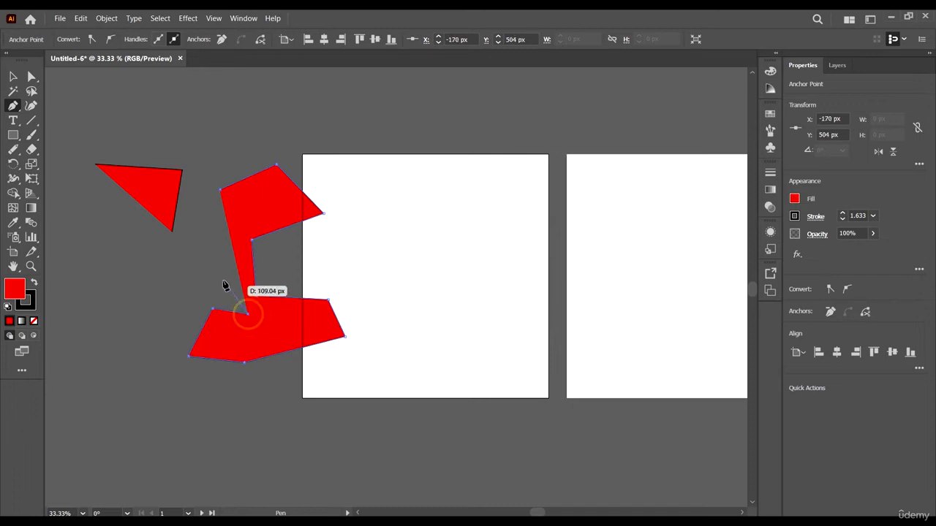
pyautogui.click(174, 277)
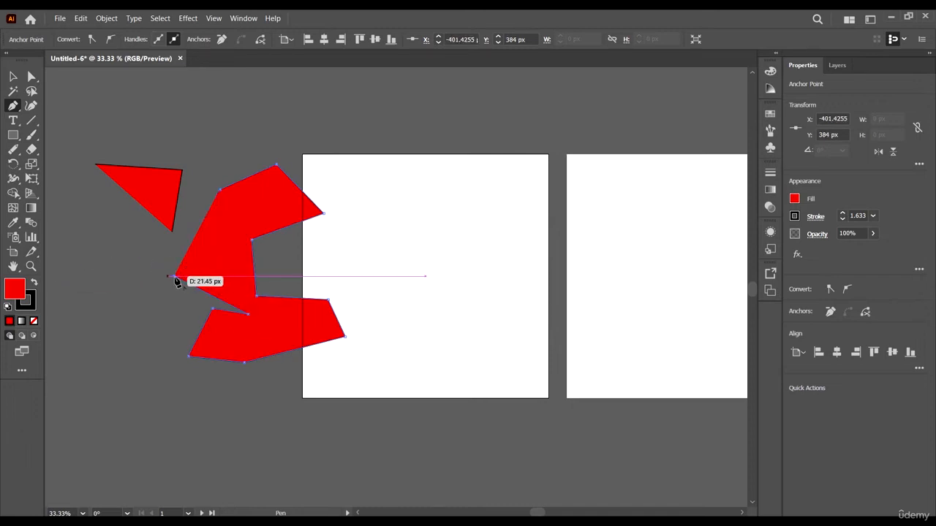
pyautogui.click(202, 257)
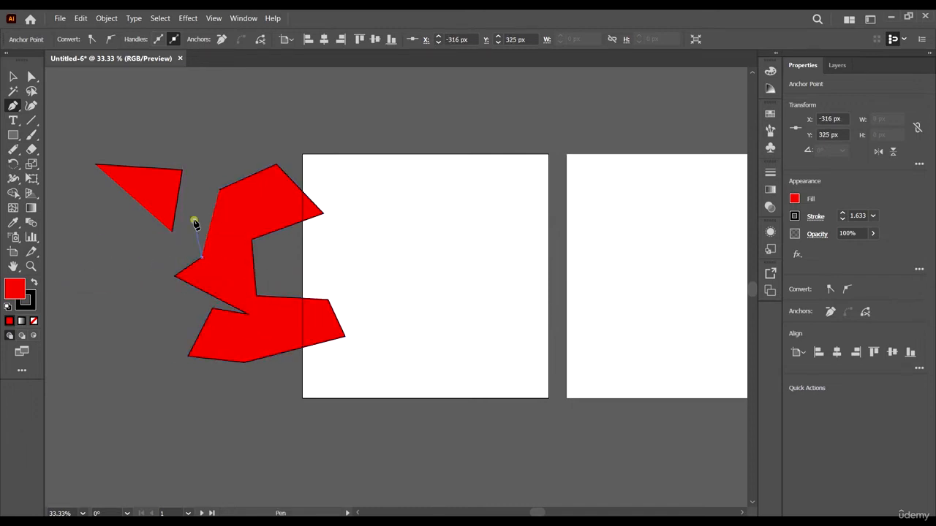
pyautogui.click(194, 221)
pyautogui.click(231, 225)
pyautogui.moveTo(197, 195); pyautogui.dragTo(271, 170)
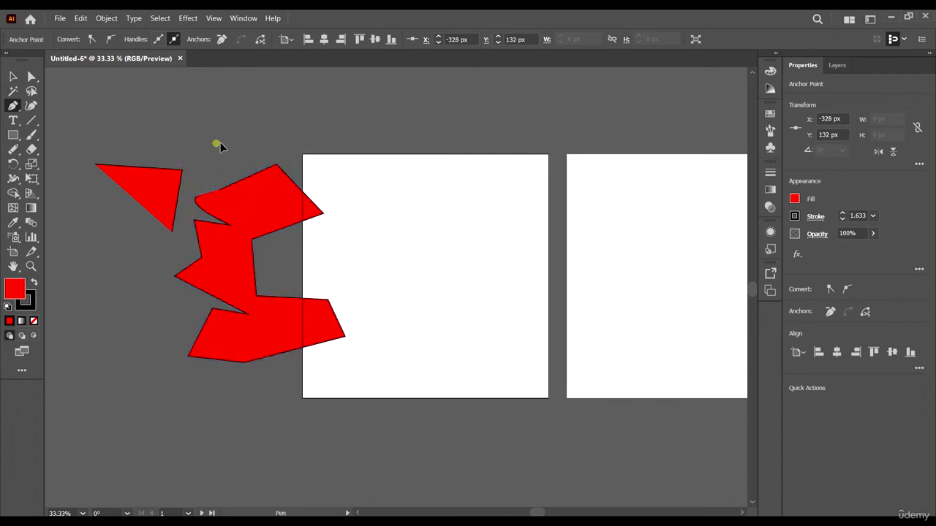
# - Extend the irregular shape upward with one more curved Pen tool segment, and deselect the shape
pyautogui.moveTo(217, 144); pyautogui.dragTo(279, 138)
pyautogui.click(11, 76)
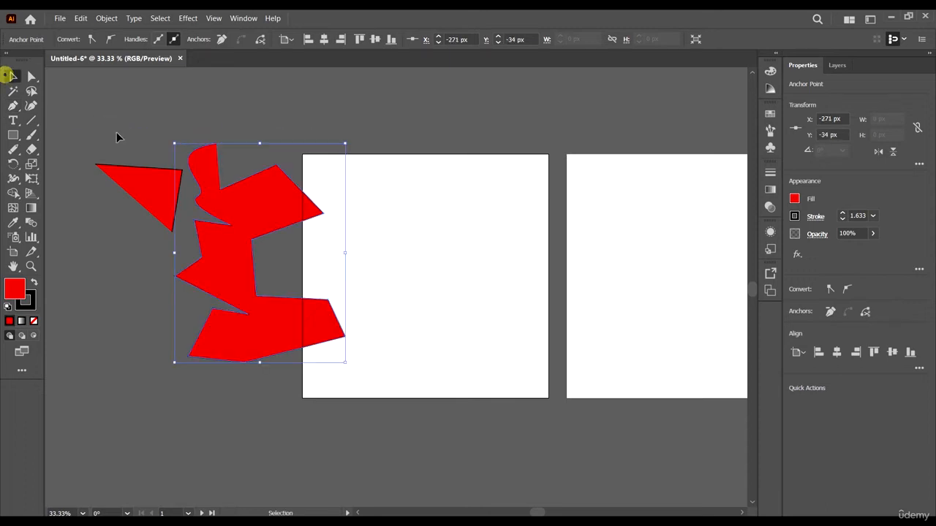
pyautogui.scroll(3, 205, 155)
pyautogui.click(151, 218)
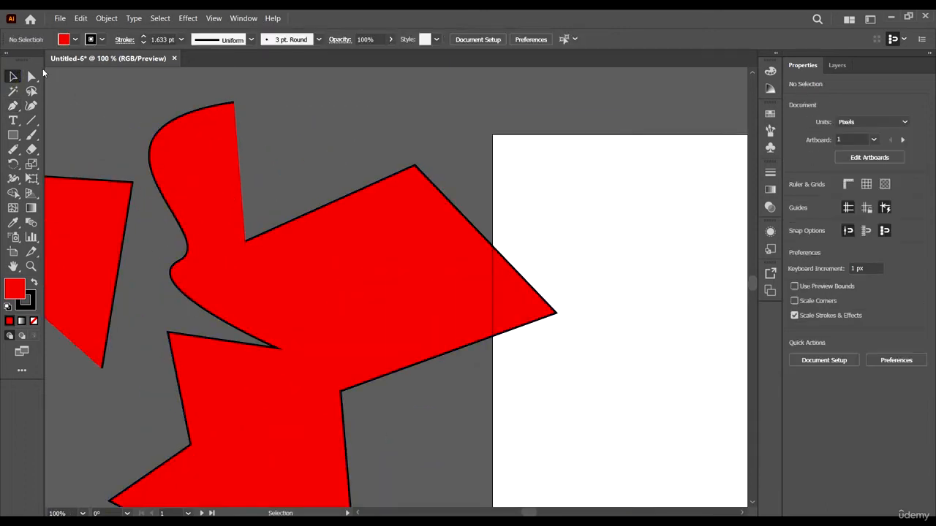
# - Reshape the curve on the upper part of the irregular shape by moving its smooth anchor's handle with the Direct Selection tool, and deselect
pyautogui.click(32, 76)
pyautogui.scroll(-3, 156, 212)
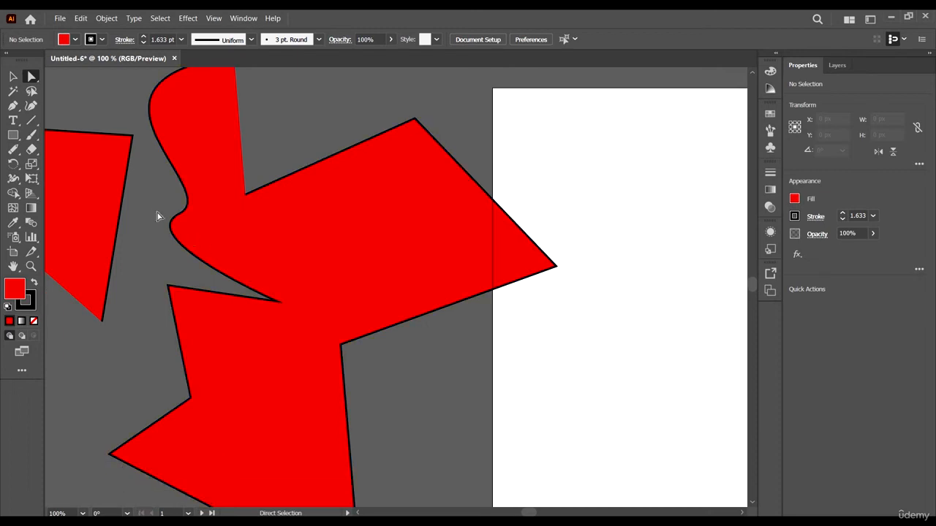
pyautogui.moveTo(147, 203); pyautogui.dragTo(186, 221)
pyautogui.scroll(4, 153, 95)
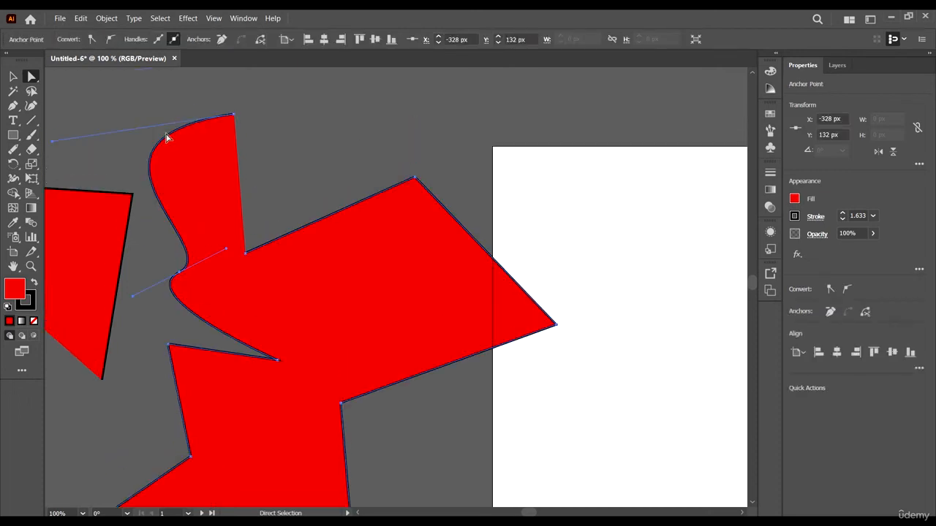
pyautogui.moveTo(231, 287); pyautogui.dragTo(267, 251)
pyautogui.click(247, 278)
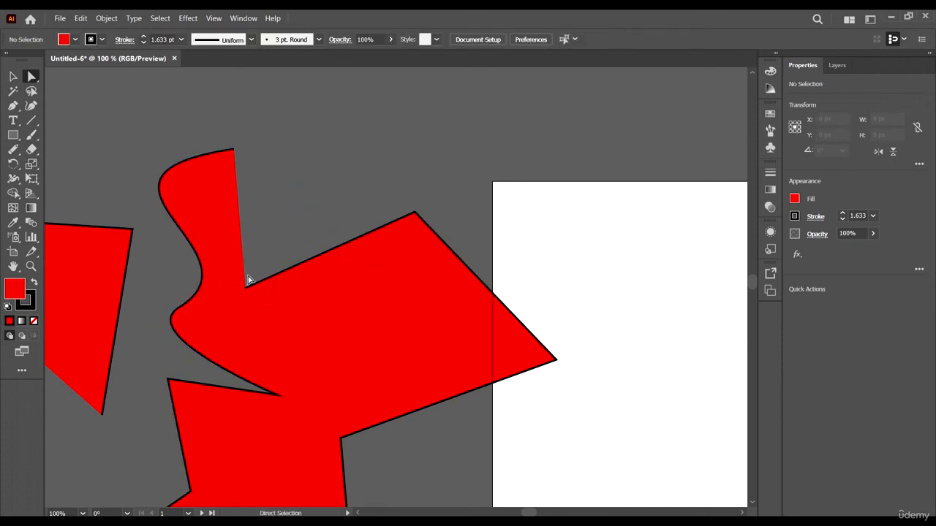
pyautogui.keyDown('alt'); pyautogui.scroll(-2, 213, 286); pyautogui.keyUp('alt')
pyautogui.scroll(-5, 209, 247)
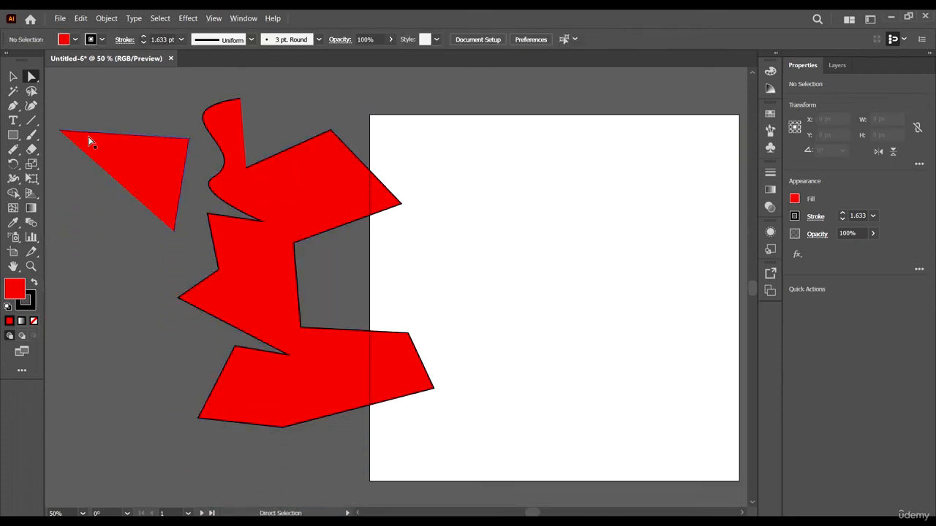
# - Add two anchor points to the slanted lower edge of the large red shape's upper lobe and reshape the edge by moving anchors there
pyautogui.click(13, 106)
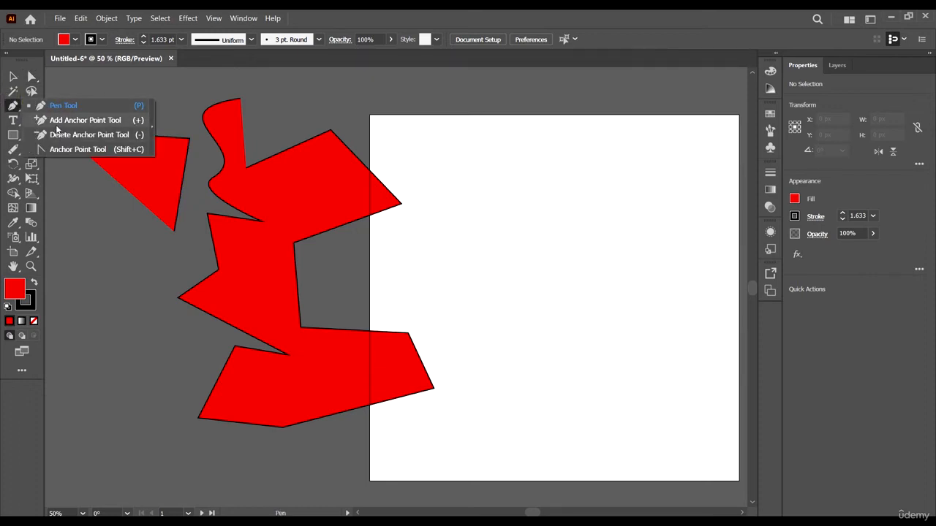
pyautogui.click(113, 120)
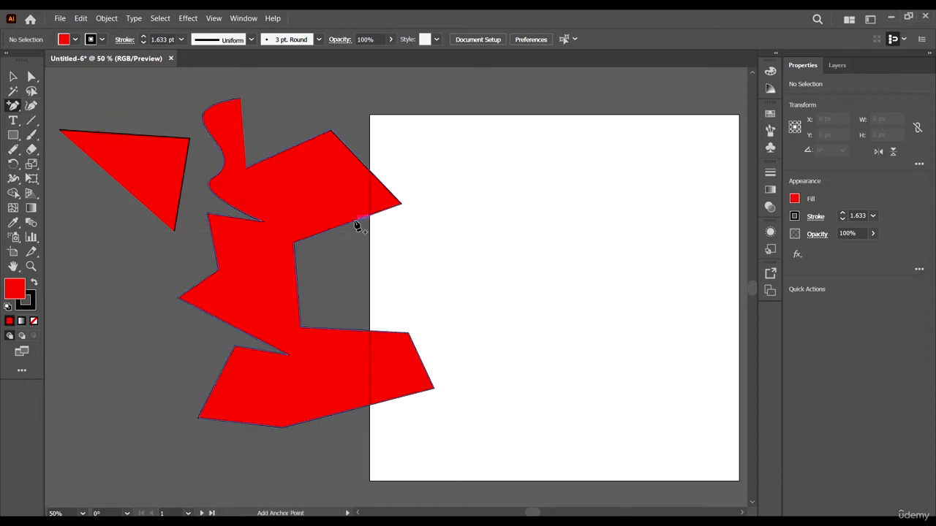
pyautogui.click(354, 219)
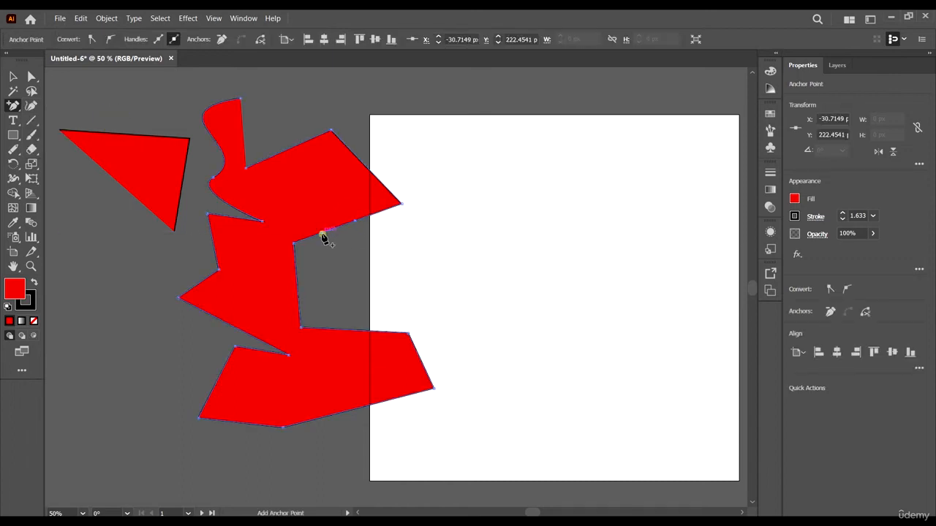
pyautogui.click(321, 234)
pyautogui.click(30, 76)
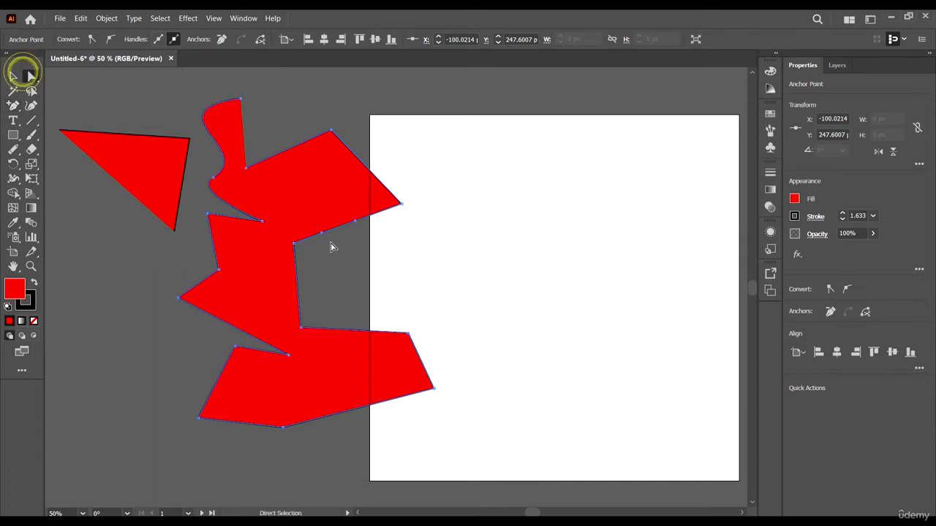
pyautogui.moveTo(322, 234); pyautogui.dragTo(336, 267)
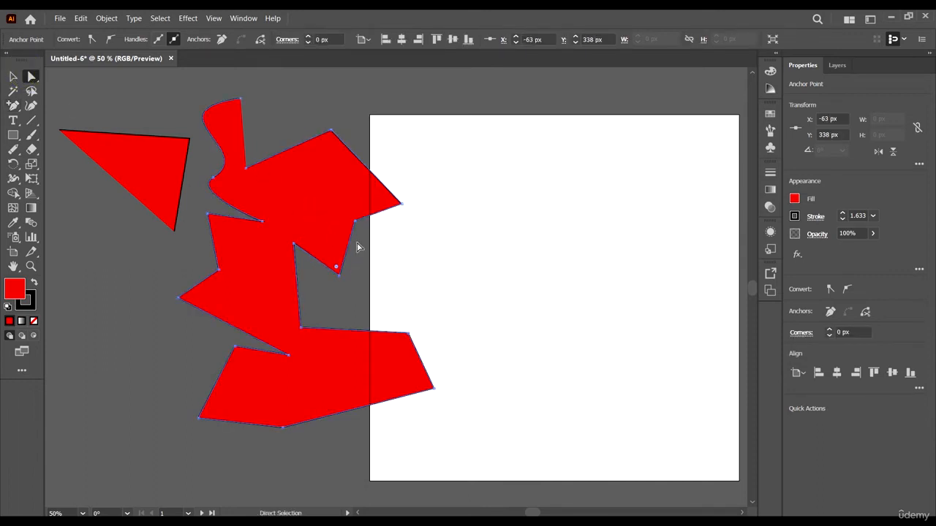
pyautogui.moveTo(358, 224); pyautogui.dragTo(400, 251)
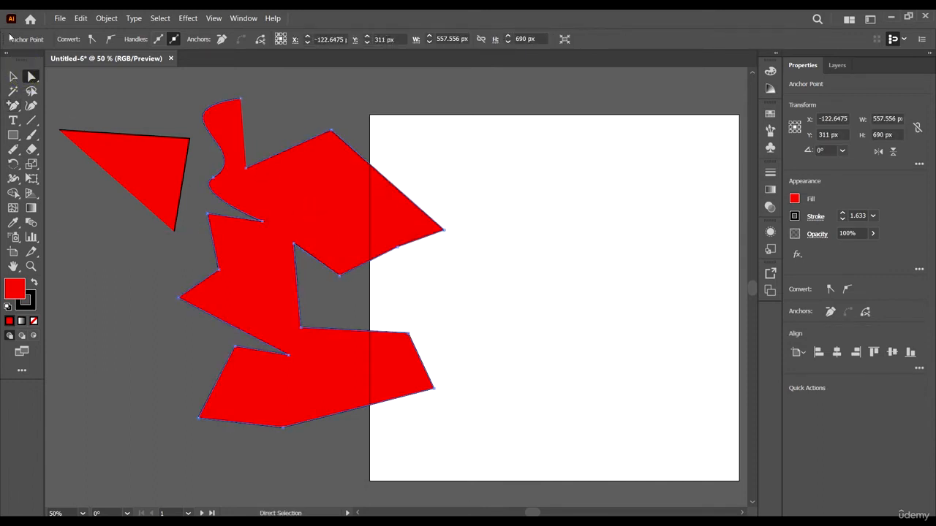
# - Remove the midpoint anchor on the upper lobe's lower edge and the lobe's outermost corner anchor with the Delete Anchor Point Tool
pyautogui.moveTo(18, 110); pyautogui.dragTo(76, 139)
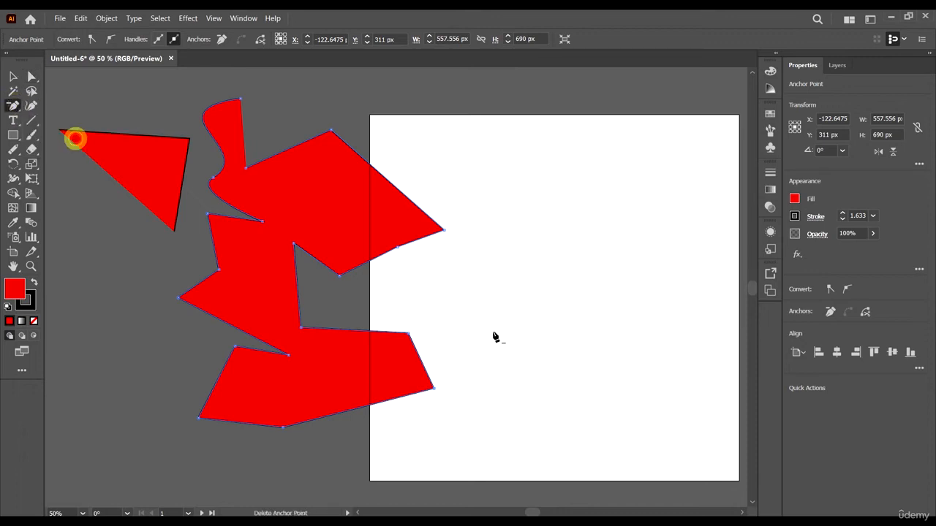
pyautogui.click(396, 247)
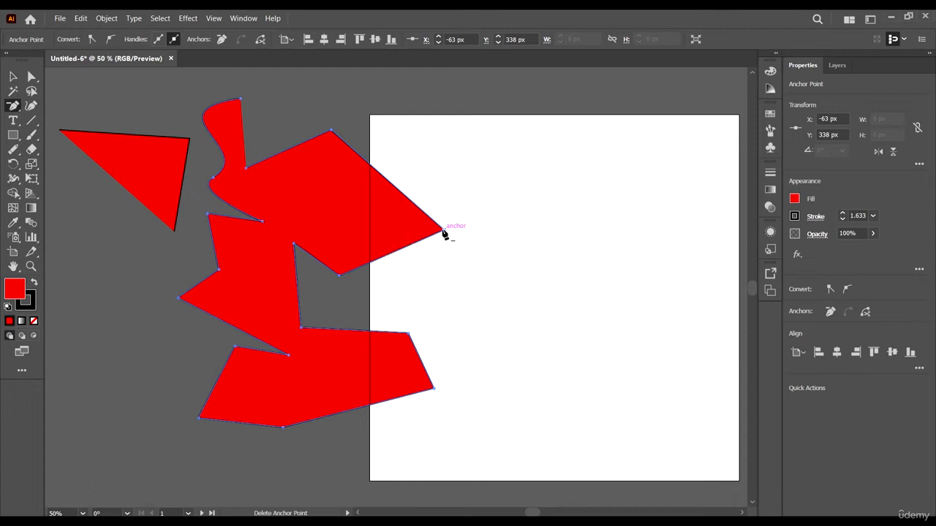
pyautogui.click(443, 231)
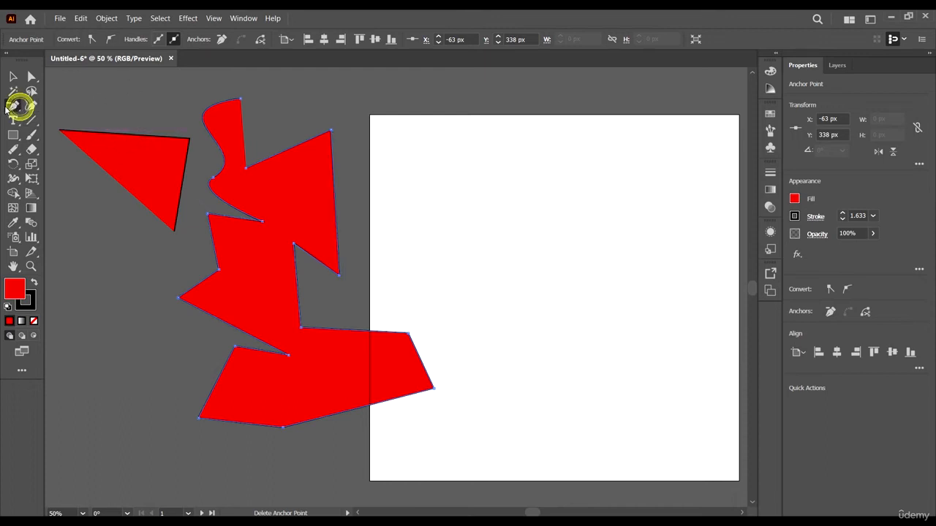
# - Convert the upper lobe's peak corner into a smooth curve with long direction handles using the Anchor Point Tool
pyautogui.moveTo(7, 108); pyautogui.dragTo(59, 151)
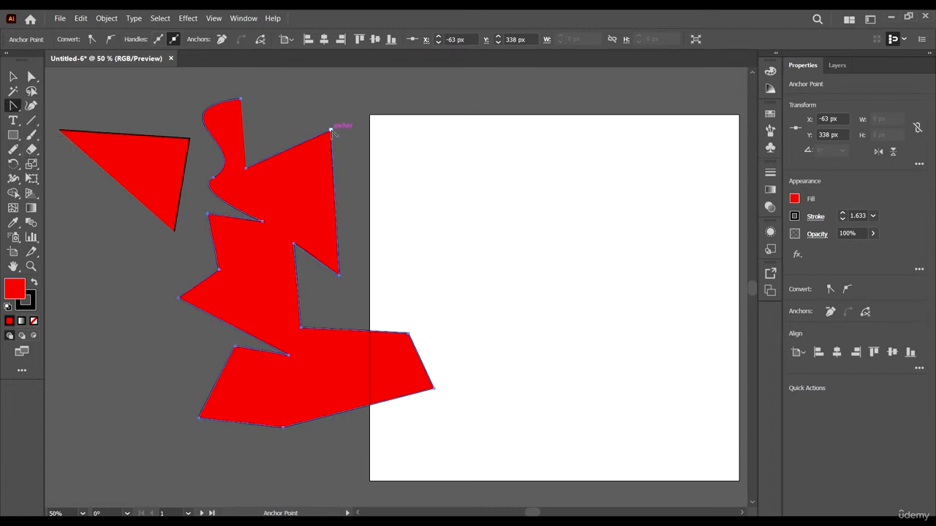
pyautogui.moveTo(331, 131); pyautogui.dragTo(434, 149)
pyautogui.moveTo(330, 131); pyautogui.dragTo(483, 190)
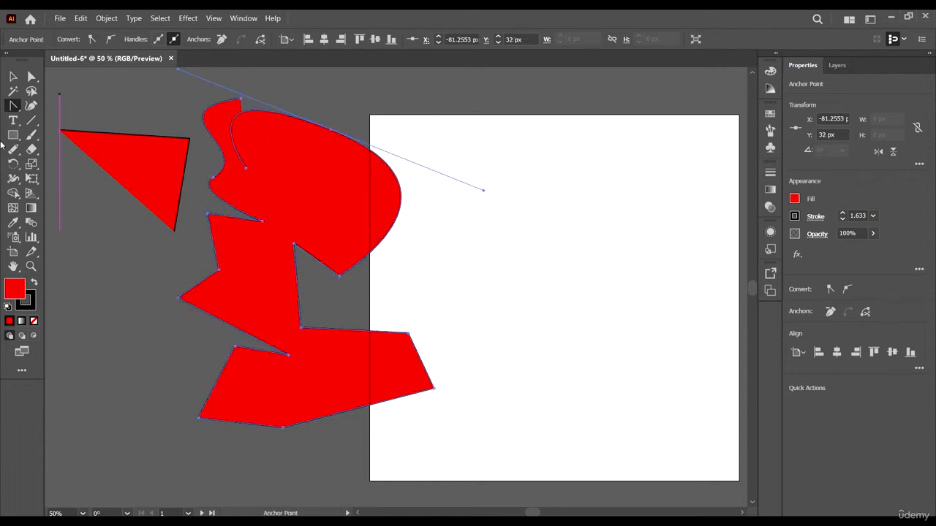
# - Extend the large red path with one curved point on the artboard using the Curvature Tool, and delete the whole shape
pyautogui.click(15, 108)
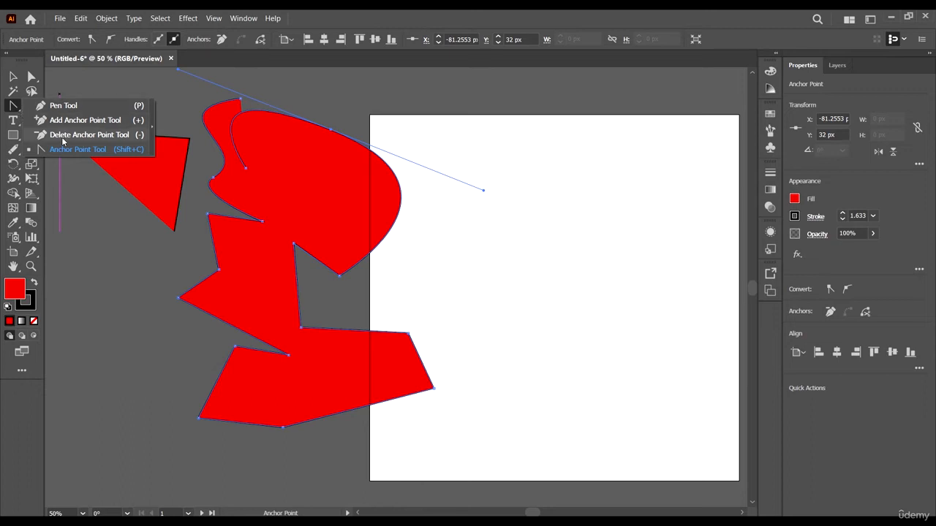
pyautogui.click(13, 102)
pyautogui.click(31, 107)
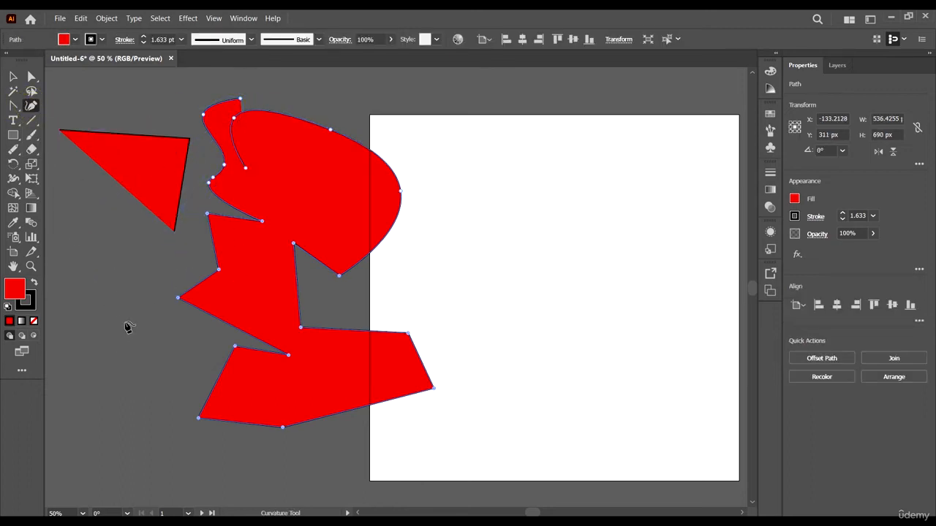
pyautogui.scroll(-3, 436, 282)
pyautogui.scroll(4, 499, 268)
pyautogui.hscroll(3, 487, 251)
pyautogui.click(484, 247)
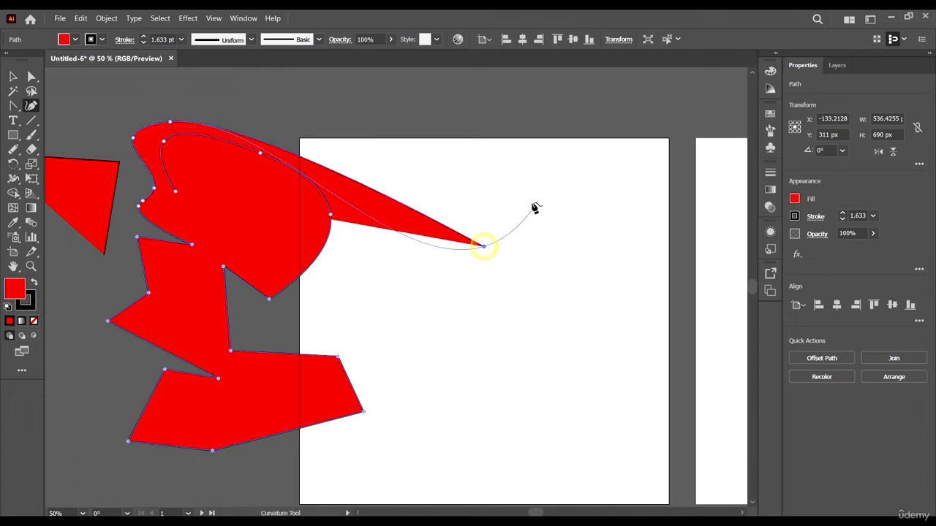
pyautogui.click(13, 73)
pyautogui.press('Delete')
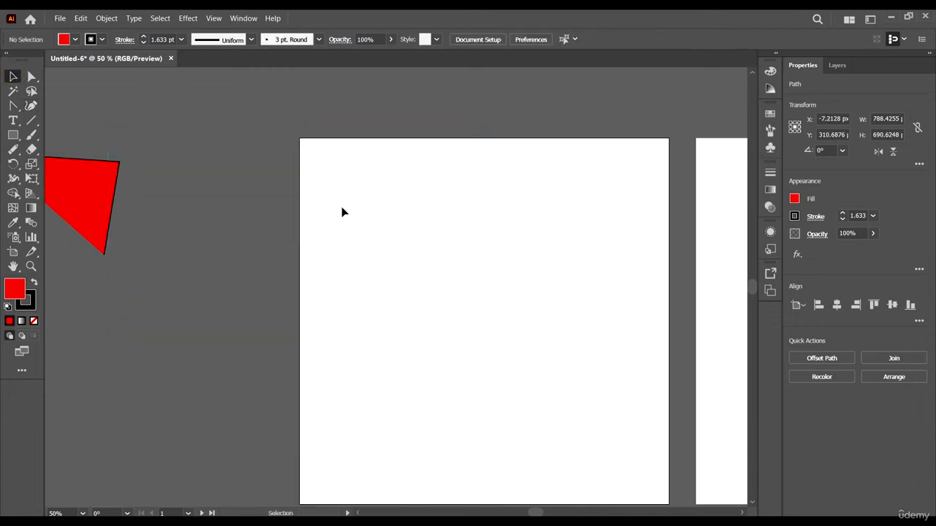
# - Draw a thick, hook-shaped curved path on the first artboard with the Curvature Tool, ending near its starting point
pyautogui.click(30, 92)
pyautogui.click(31, 105)
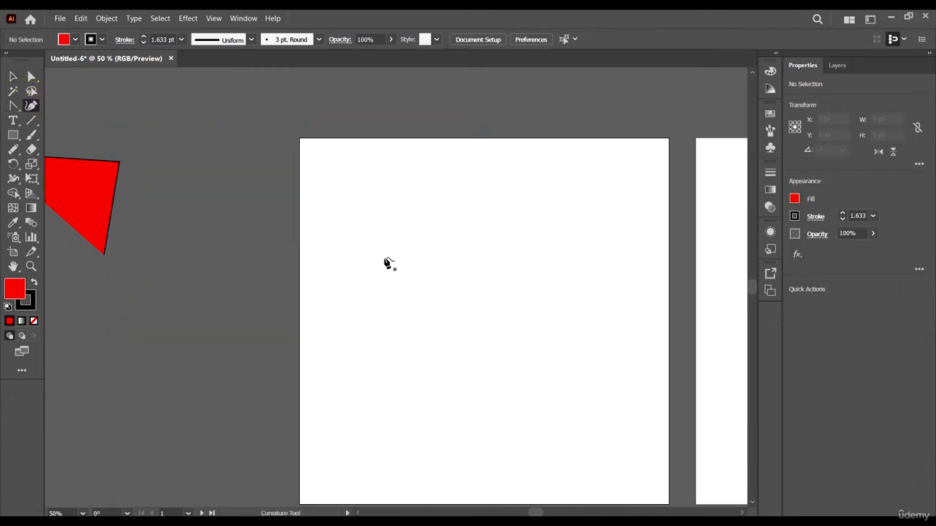
pyautogui.click(399, 216)
pyautogui.click(535, 247)
pyautogui.click(517, 337)
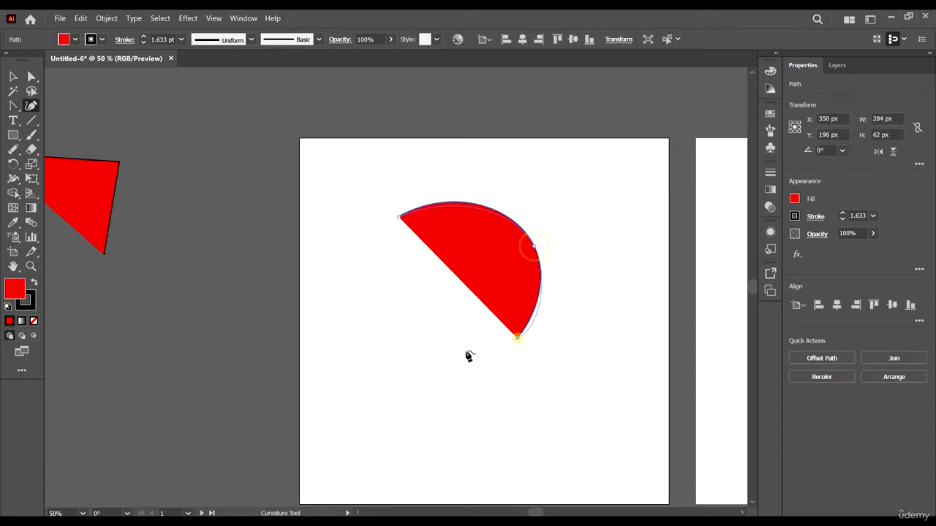
pyautogui.click(404, 367)
pyautogui.click(415, 288)
pyautogui.click(347, 269)
pyautogui.click(295, 336)
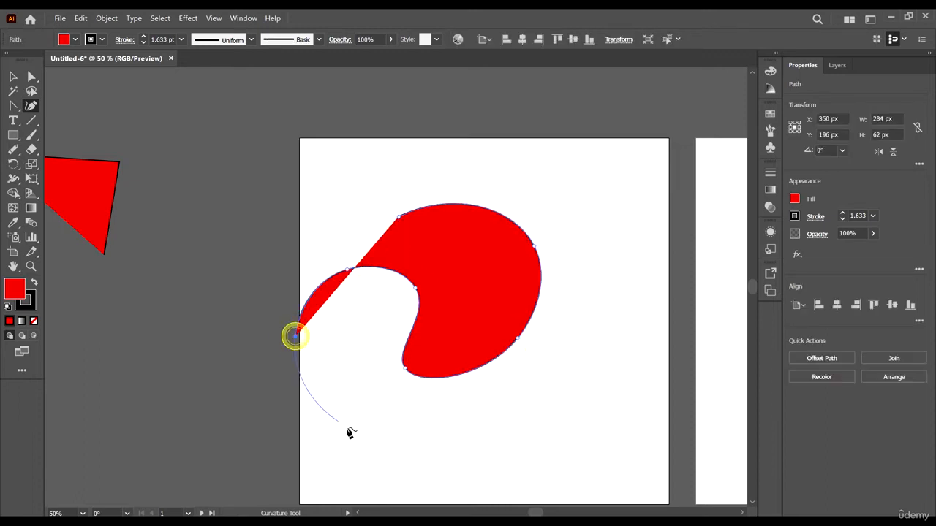
pyautogui.click(346, 428)
pyautogui.click(523, 426)
pyautogui.click(581, 357)
pyautogui.click(600, 263)
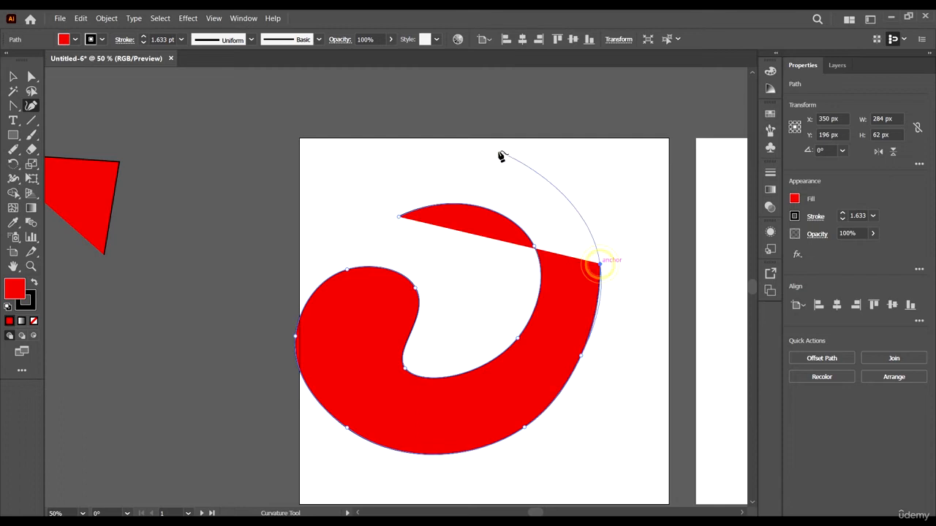
pyautogui.click(498, 151)
pyautogui.click(371, 175)
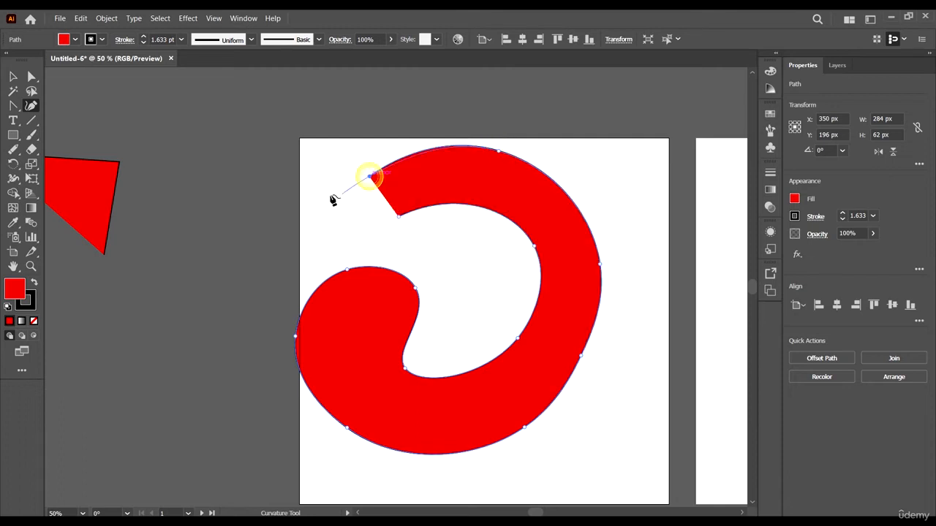
# - Extend the hook-shaped path with straight corner segments above the artboard and a sweeping curve around its outer side
pyautogui.click(274, 107)
pyautogui.click(383, 99)
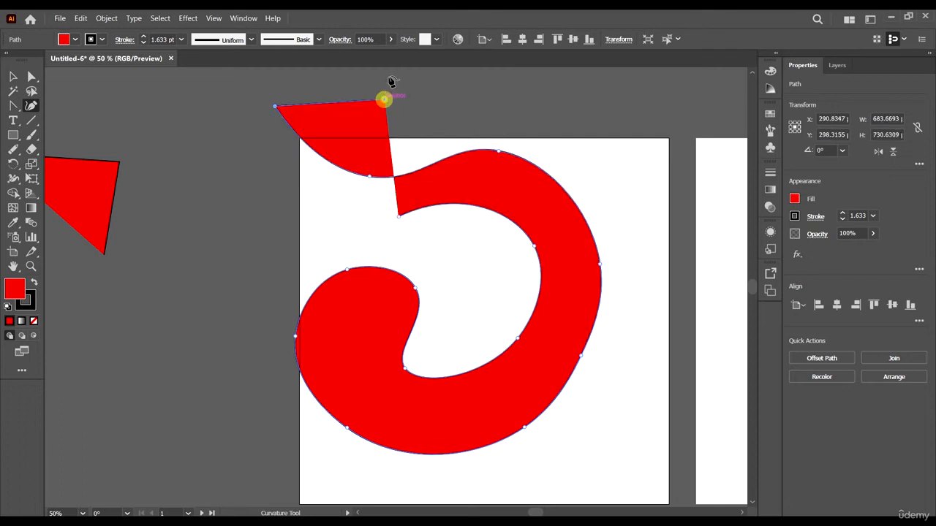
pyautogui.scroll(2, 458, 156)
pyautogui.click(443, 70)
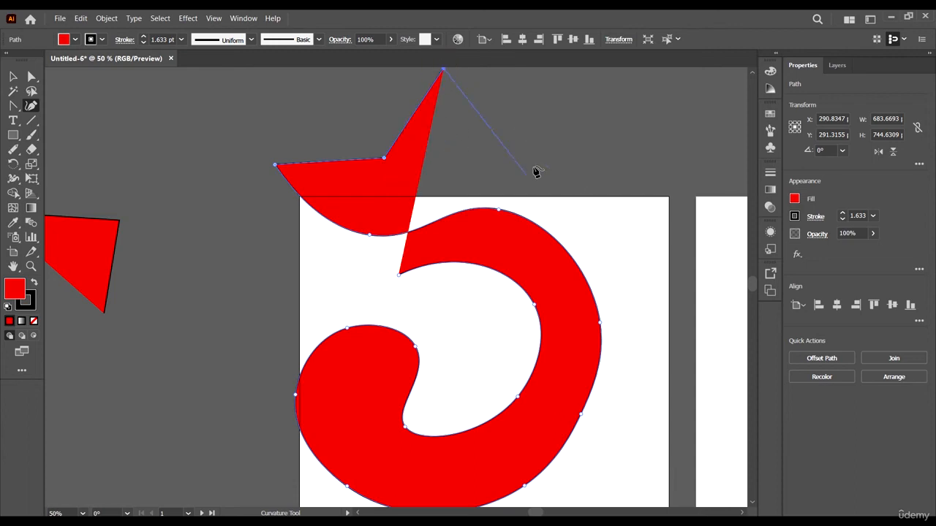
pyautogui.click(532, 159)
pyautogui.click(638, 115)
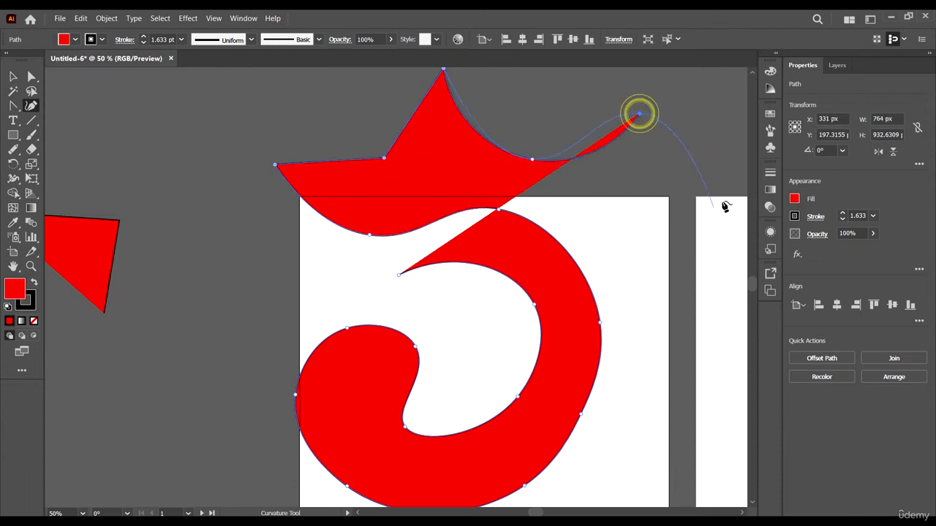
pyautogui.click(693, 266)
pyautogui.scroll(-2, 634, 357)
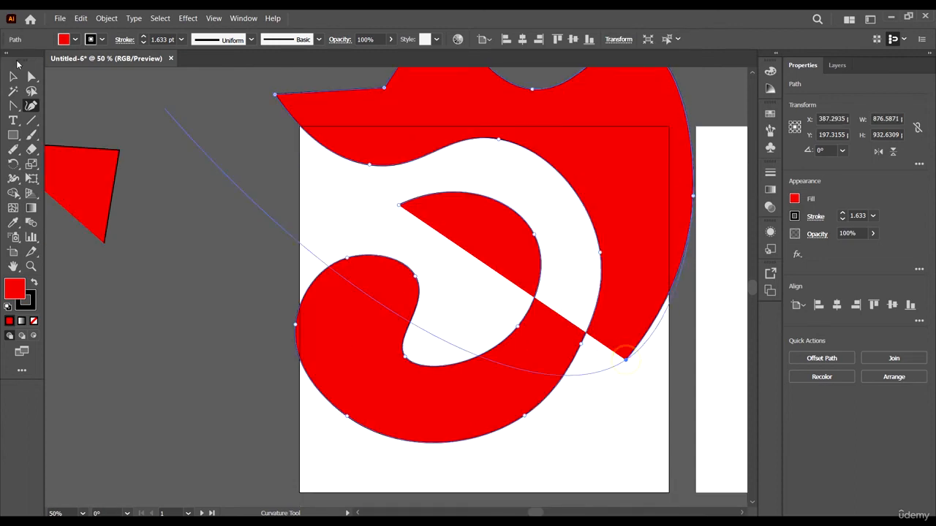
# - Delete the curved path and the red triangle beside the artboard
pyautogui.click(13, 76)
pyautogui.scroll(-1, 373, 324)
pyautogui.scroll(-1, 496, 259)
pyautogui.press('Delete')
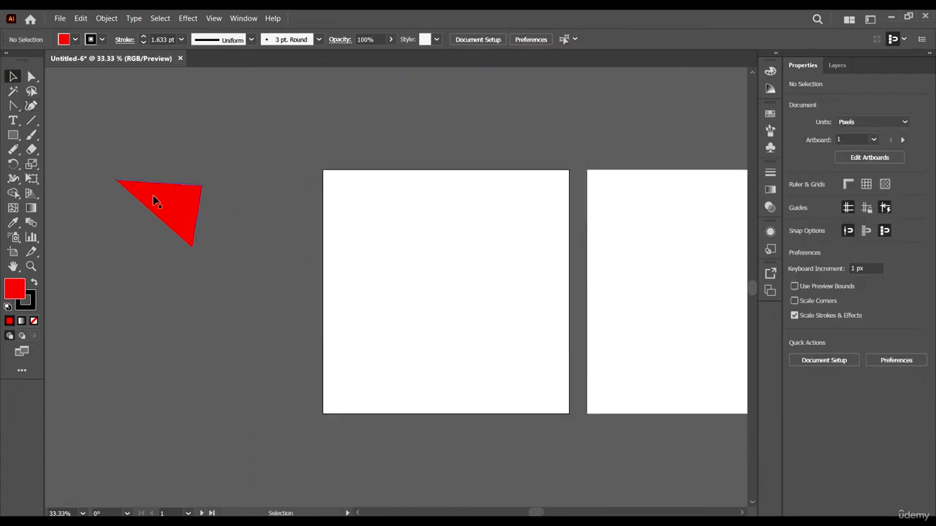
pyautogui.click(153, 201)
pyautogui.press('Delete')
pyautogui.scroll(-2, 236, 198)
pyautogui.hscroll(2, 431, 255)
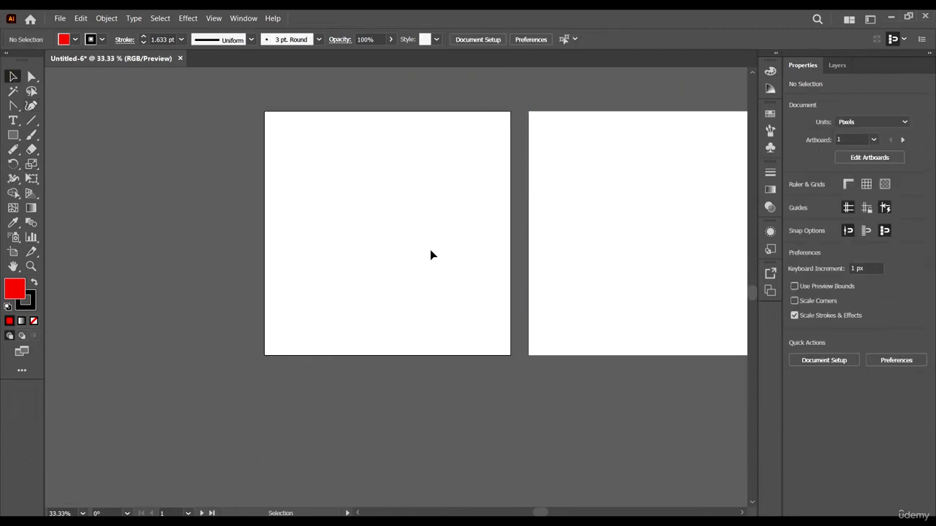
# - Delete the second artboard, Artboard 1 copy, and leave artboard editing with nothing selected
pyautogui.click(872, 158)
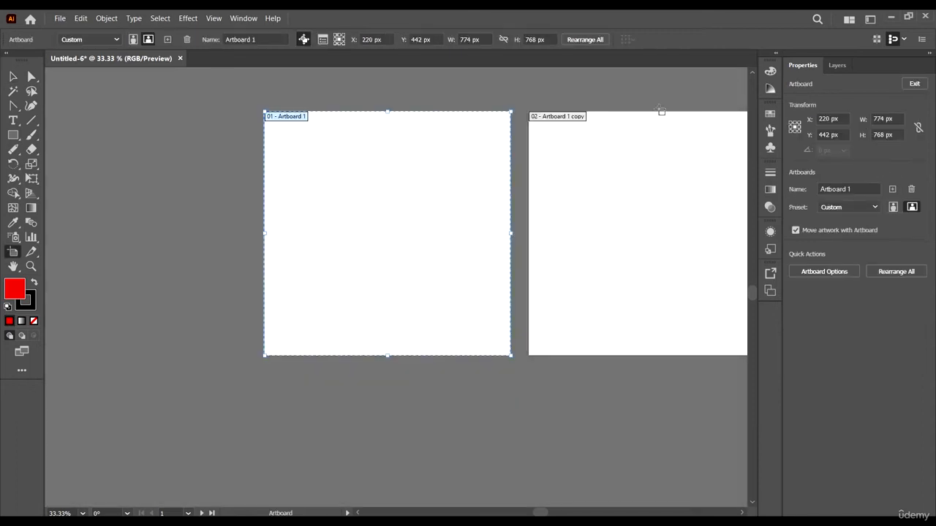
pyautogui.click(671, 154)
pyautogui.press('Delete')
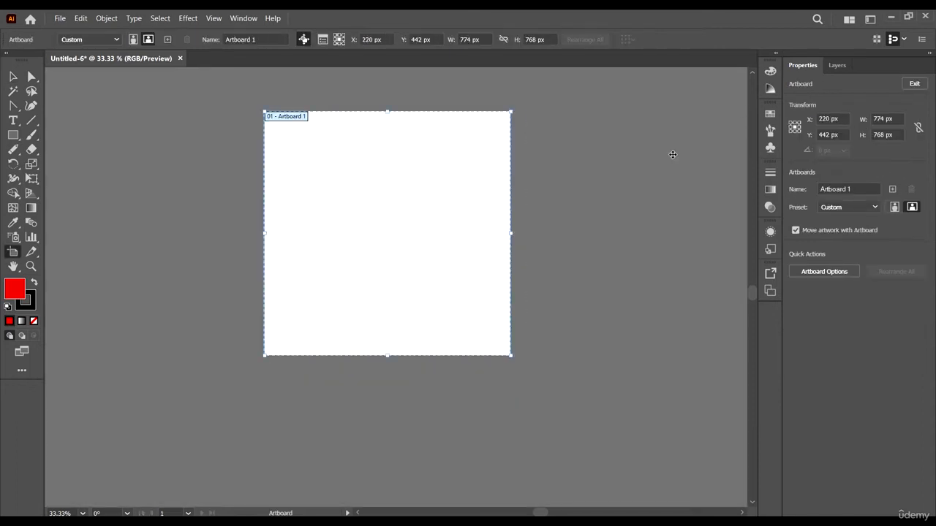
pyautogui.click(14, 78)
pyautogui.click(222, 227)
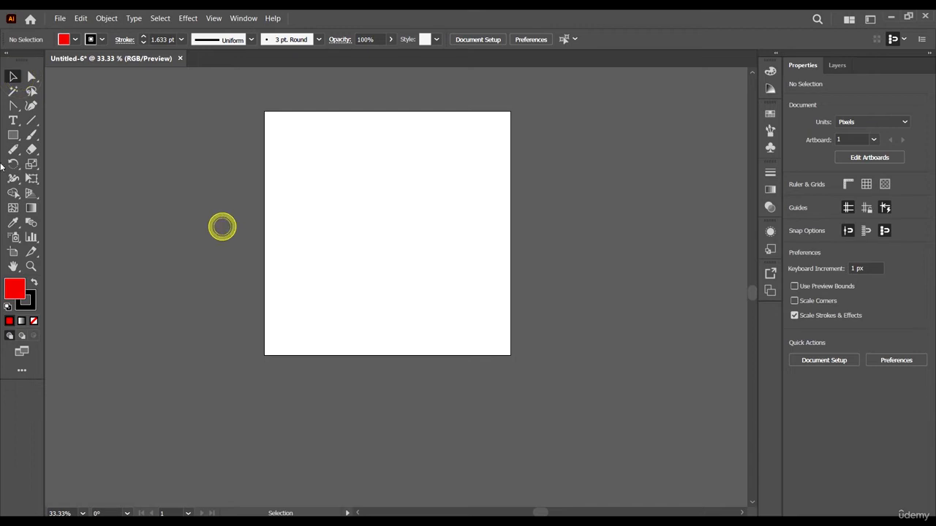
# - Add the point text "1734.971734.971734.97" in the upper half of the artboard with the Type Tool
pyautogui.click(18, 125)
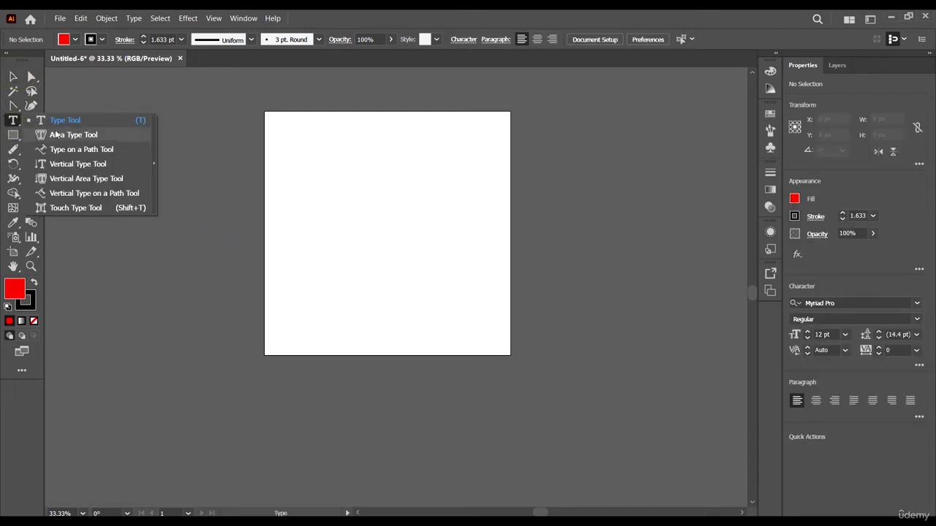
pyautogui.click(13, 121)
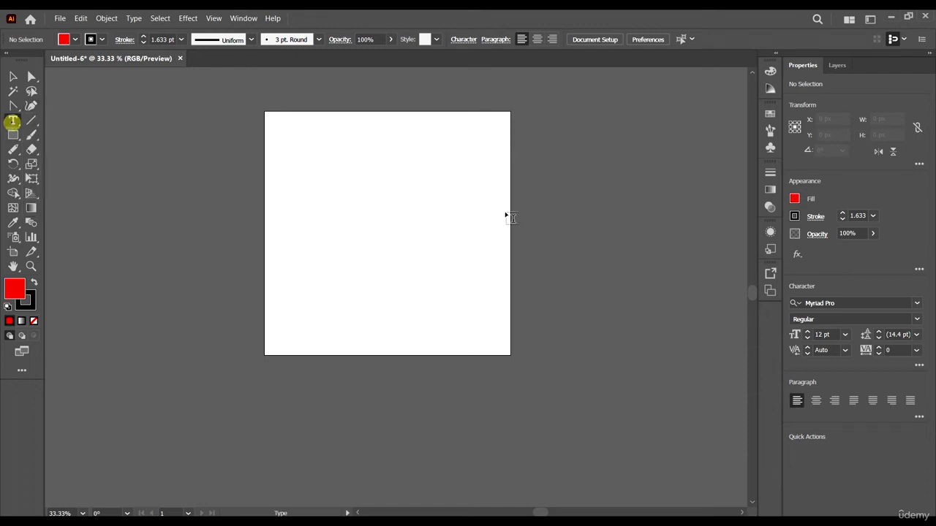
pyautogui.click(346, 190)
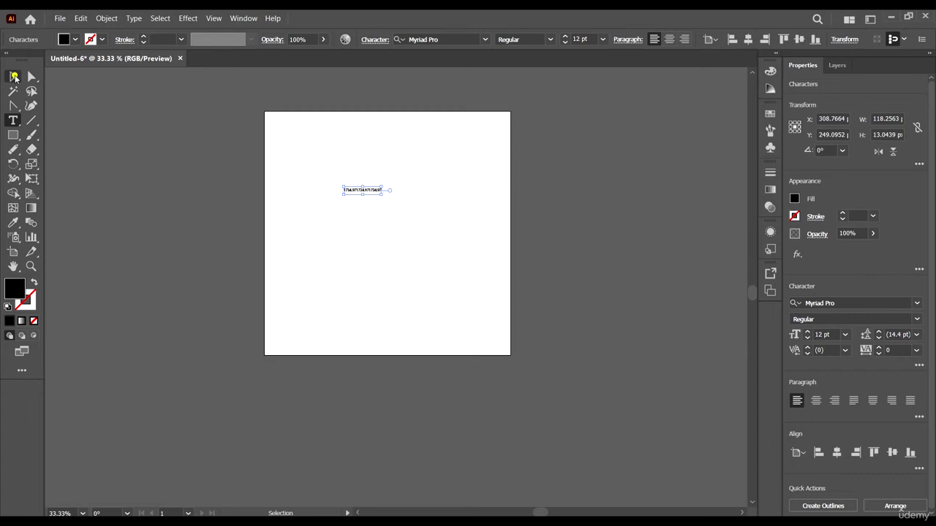
# - Enlarge the number text to about 97.66 pt and move it so it starts at the artboard's left edge
pyautogui.click(13, 76)
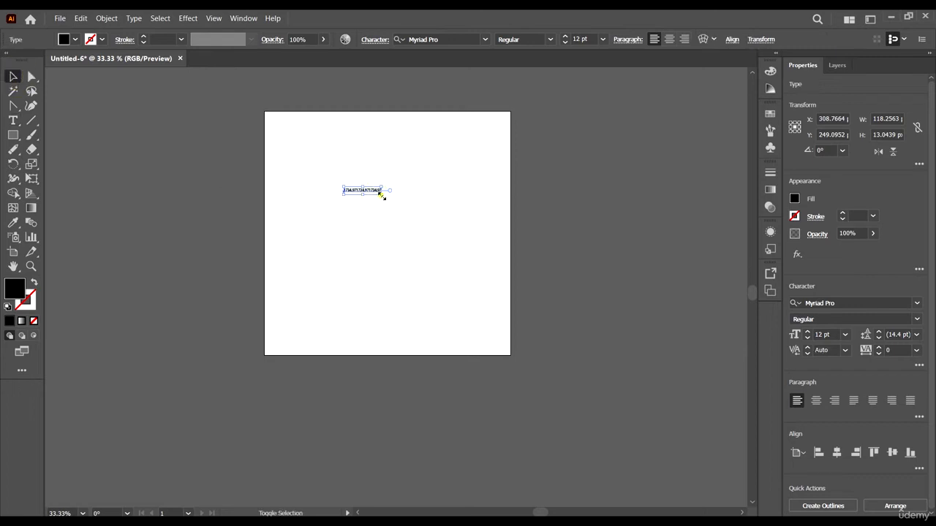
pyautogui.moveTo(380, 195); pyautogui.dragTo(662, 325)
pyautogui.moveTo(587, 211); pyautogui.dragTo(465, 235)
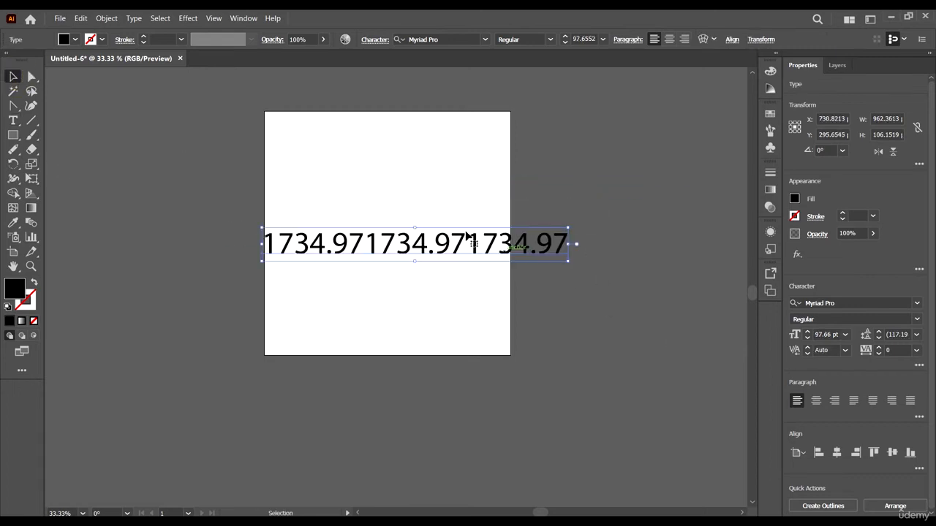
# - Draw a diagonal line segment about 381 px wide and 405 px high in the empty area left of the artboard
pyautogui.click(13, 121)
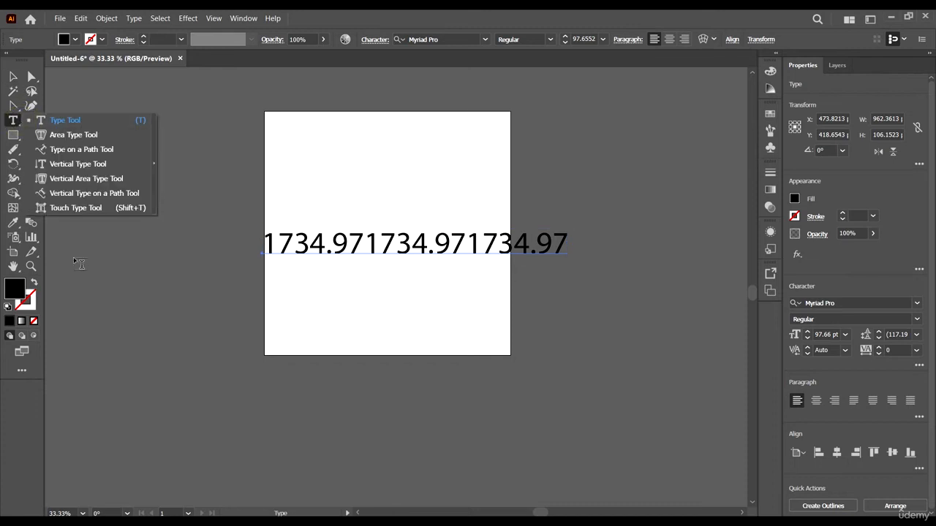
pyautogui.click(12, 120)
pyautogui.click(30, 122)
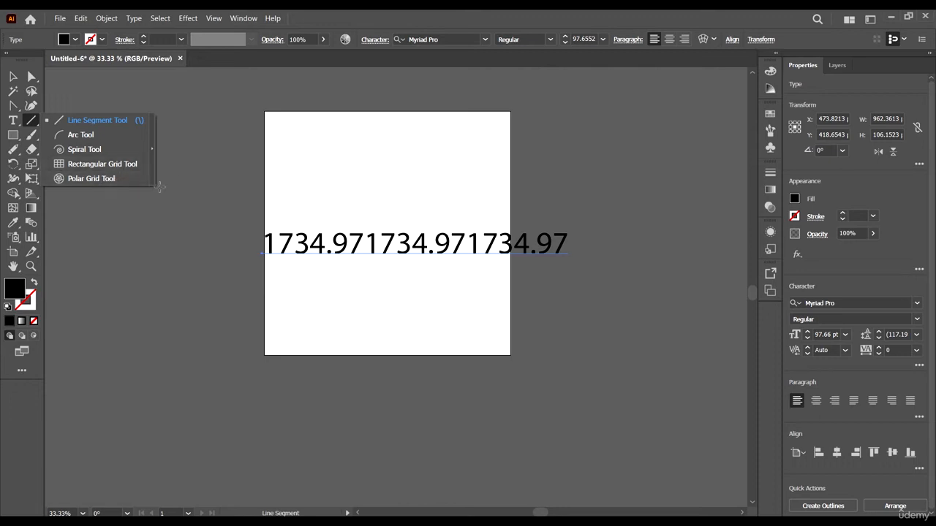
pyautogui.click(33, 119)
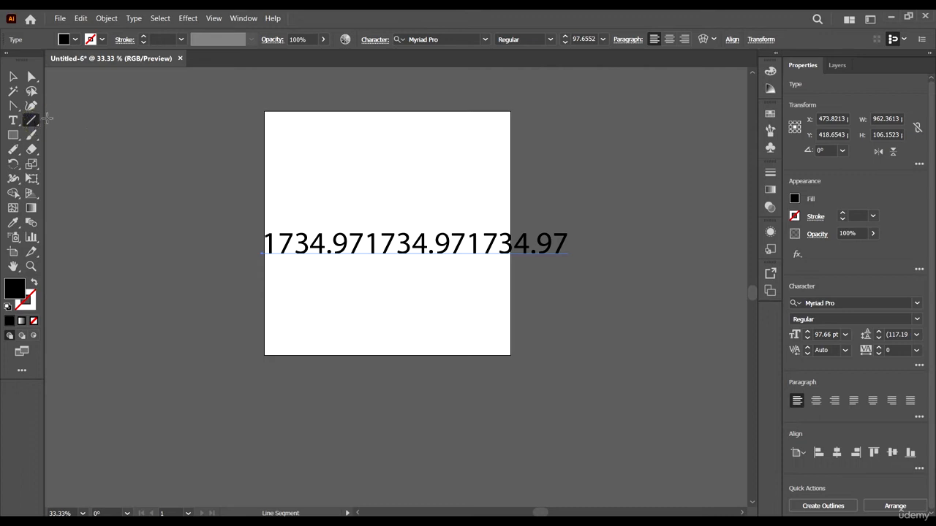
pyautogui.click(34, 125)
pyautogui.moveTo(94, 127); pyautogui.dragTo(215, 255)
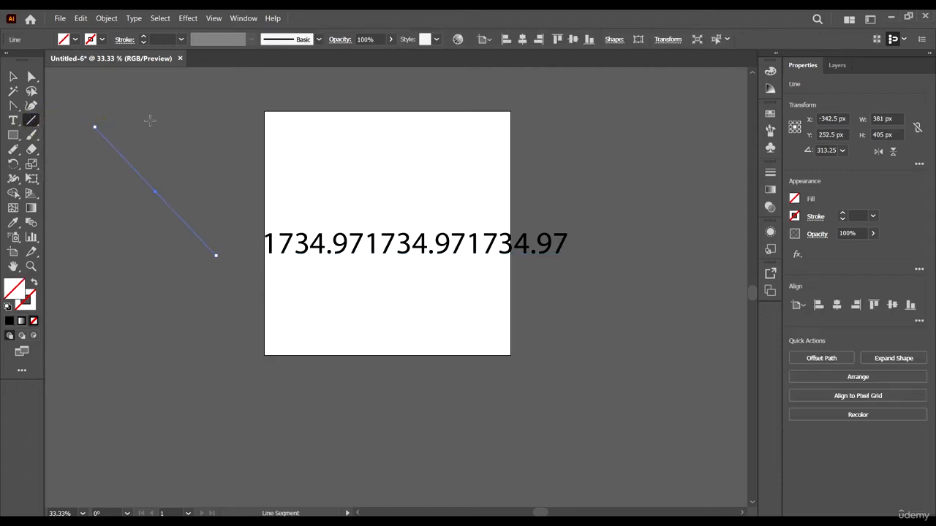
# - Draw an arc about 406 × 190 px across the artboard's left edge, and place a second open arc of the same size above it
pyautogui.click(31, 125)
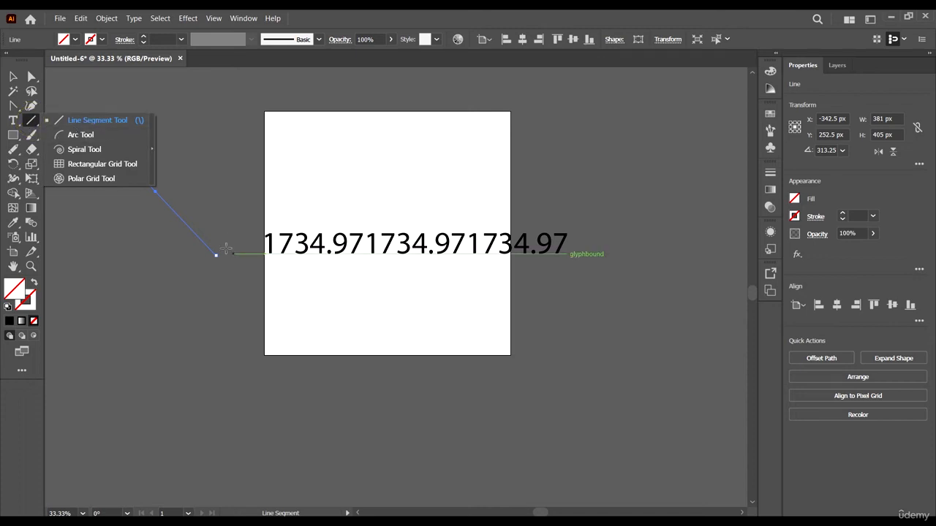
pyautogui.click(93, 132)
pyautogui.moveTo(141, 249); pyautogui.dragTo(268, 307)
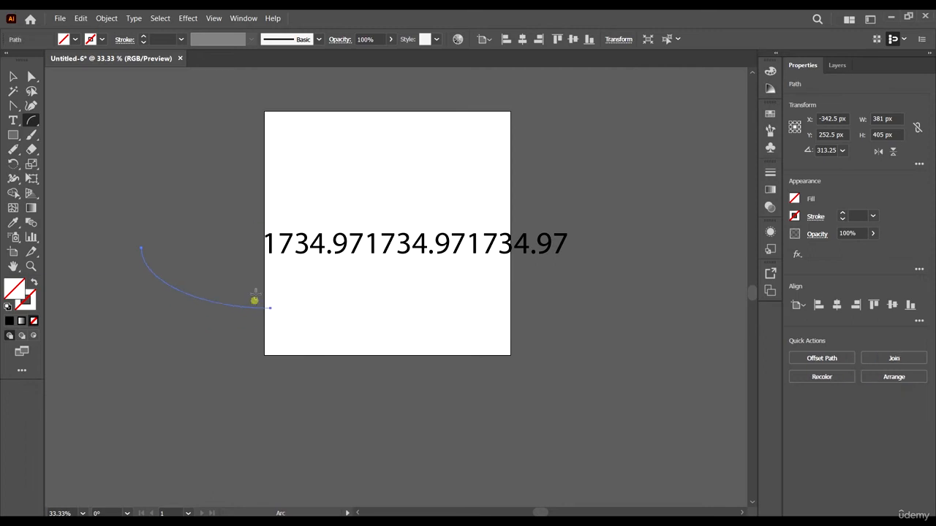
pyautogui.click(267, 307)
pyautogui.click(538, 327)
pyautogui.click(209, 223)
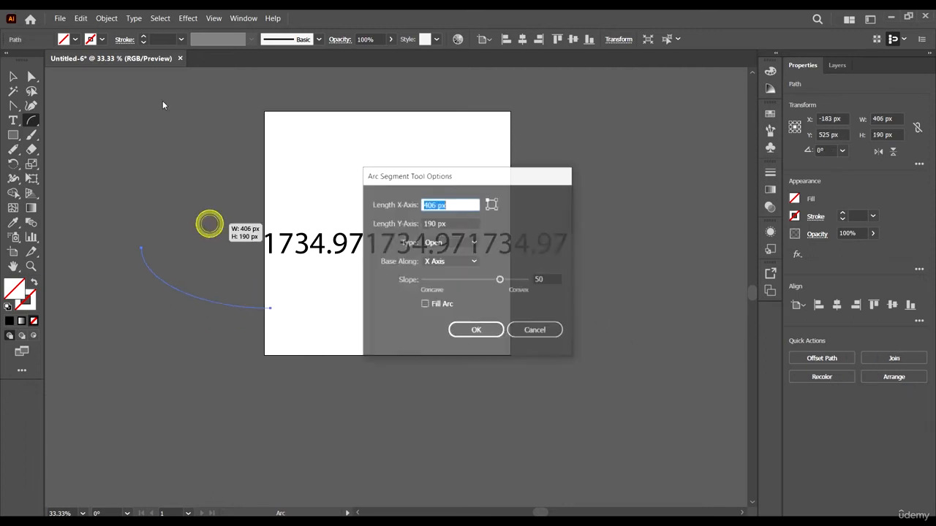
pyautogui.click(482, 328)
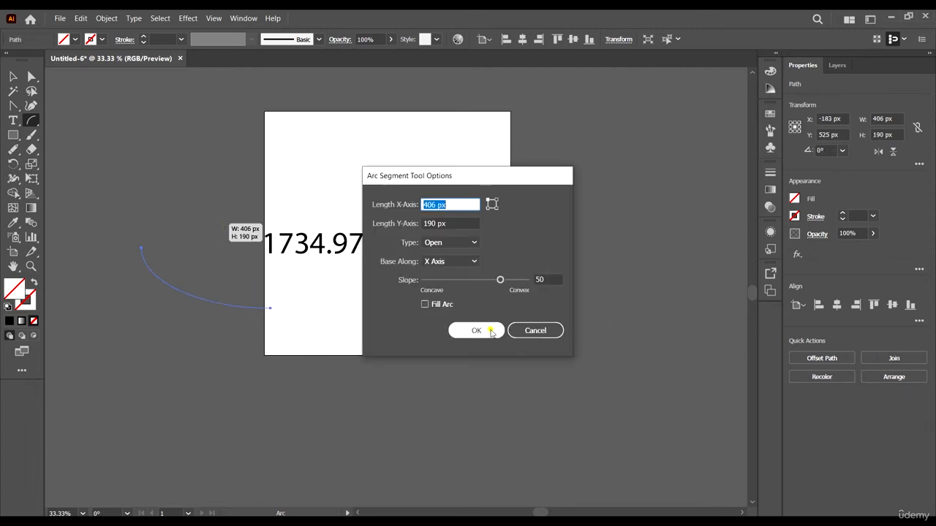
# - Place a spiral with a 50 px radius and 10 segments left of the artboard
pyautogui.click(32, 122)
pyautogui.click(102, 147)
pyautogui.click(130, 177)
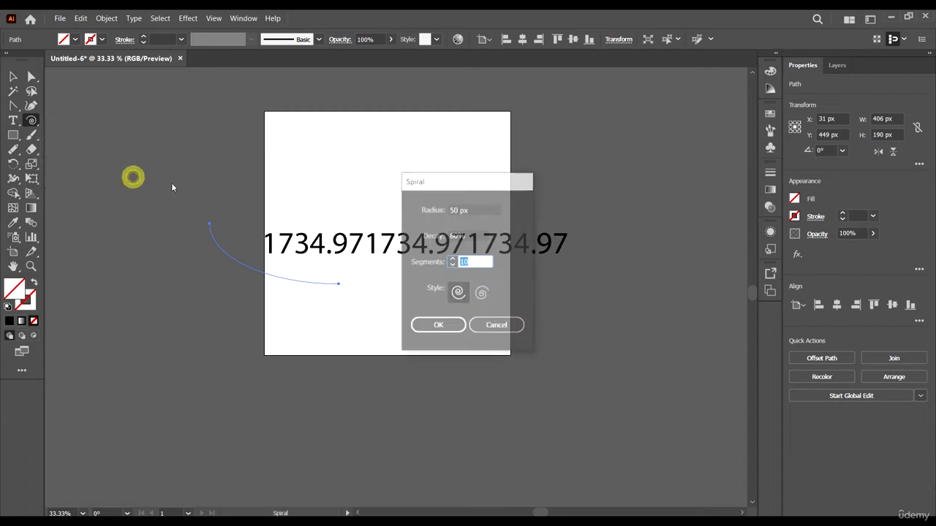
pyautogui.click(419, 324)
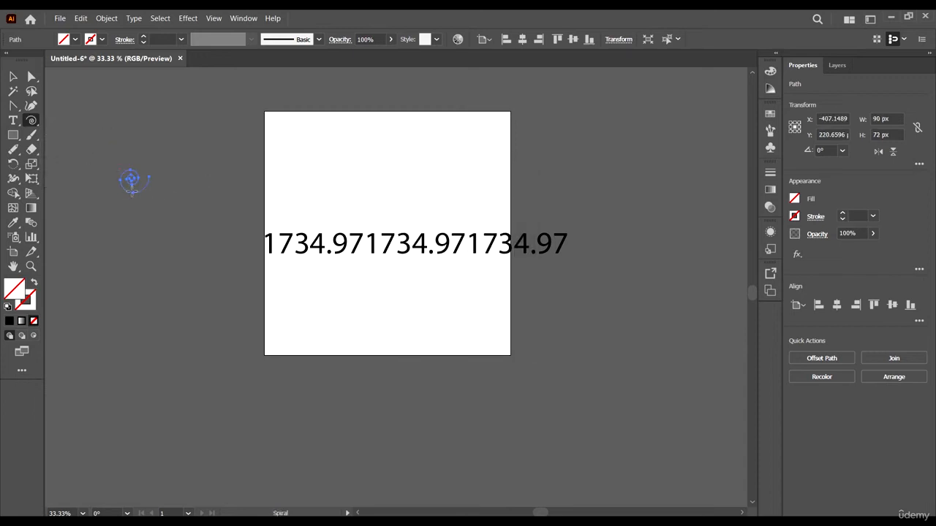
# - Place a 100 × 100 px rectangular grid with 5 horizontal and 5 vertical dividers beside the spiral
pyautogui.click(33, 122)
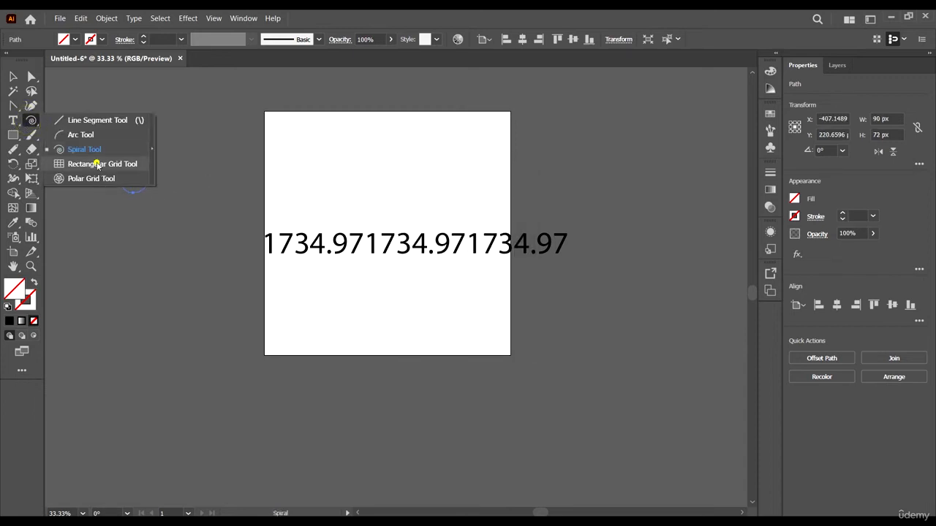
pyautogui.click(97, 164)
pyautogui.click(149, 191)
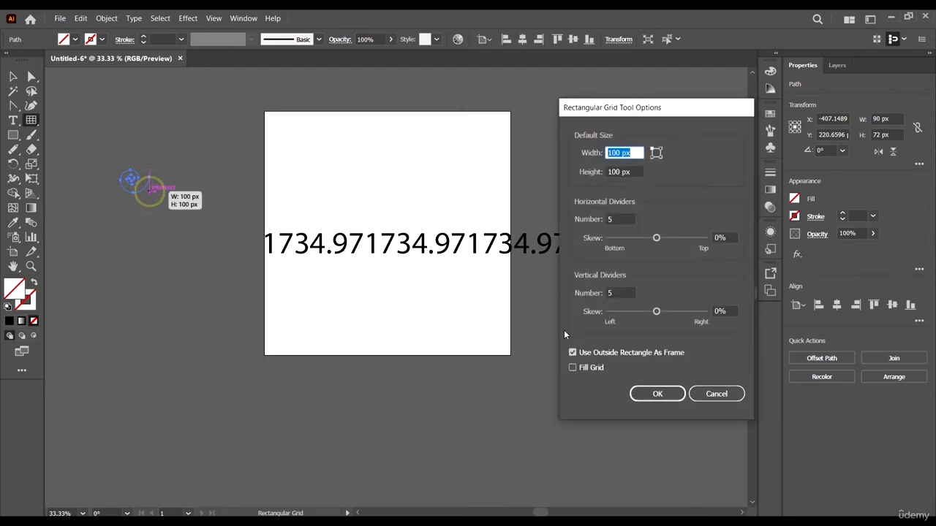
pyautogui.click(654, 393)
# - Place a 100 × 100 px polar grid with 5 concentric and 5 radial dividers between the rectangular grid and the artboard
pyautogui.click(34, 125)
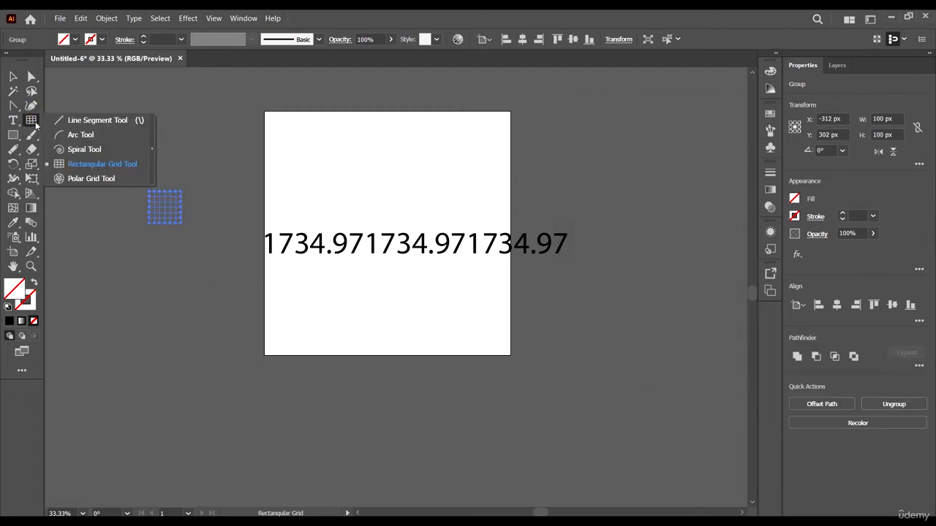
pyautogui.click(88, 178)
pyautogui.click(204, 206)
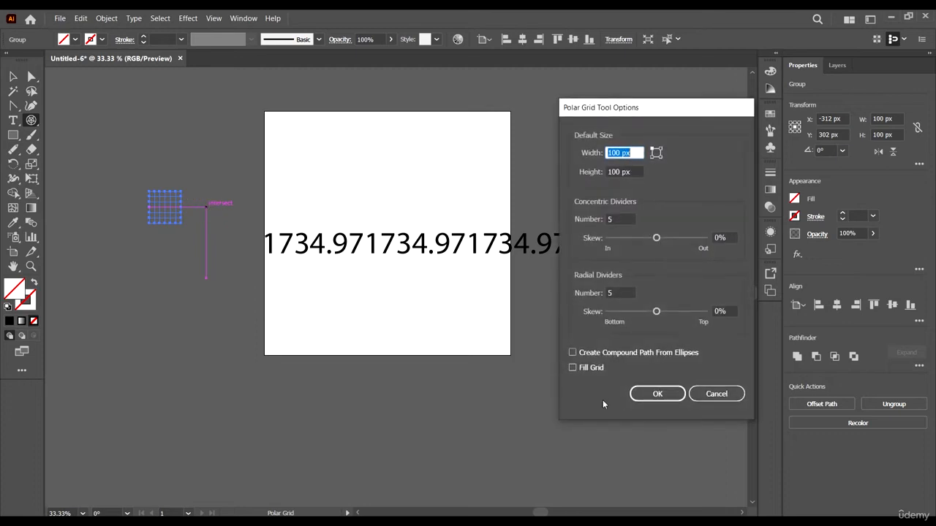
pyautogui.click(648, 390)
pyautogui.scroll(5, 272, 261)
pyautogui.scroll(-3, 359, 234)
pyautogui.scroll(-1, 359, 235)
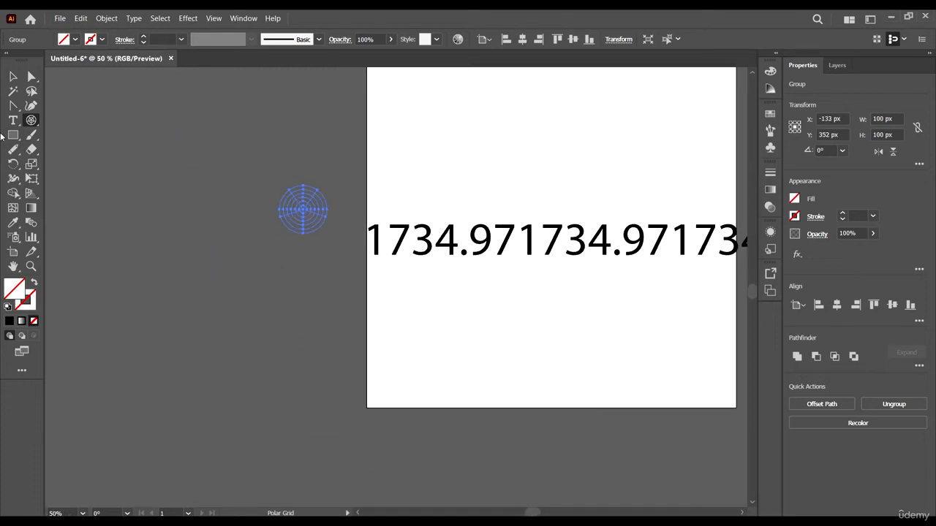
# - Draw a hexagon about 342 × 296 px left of the polar grid with the Polygon Tool
pyautogui.click(11, 138)
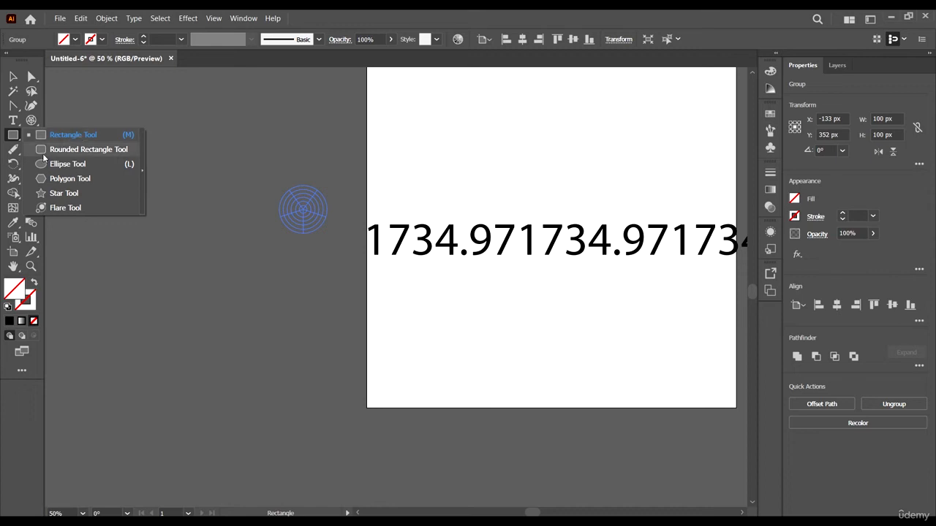
pyautogui.click(93, 184)
pyautogui.moveTo(150, 197)
pyautogui.mouseDown()
pyautogui.moveTo(299, 299)
pyautogui.moveTo(232, 199)
pyautogui.mouseUp()
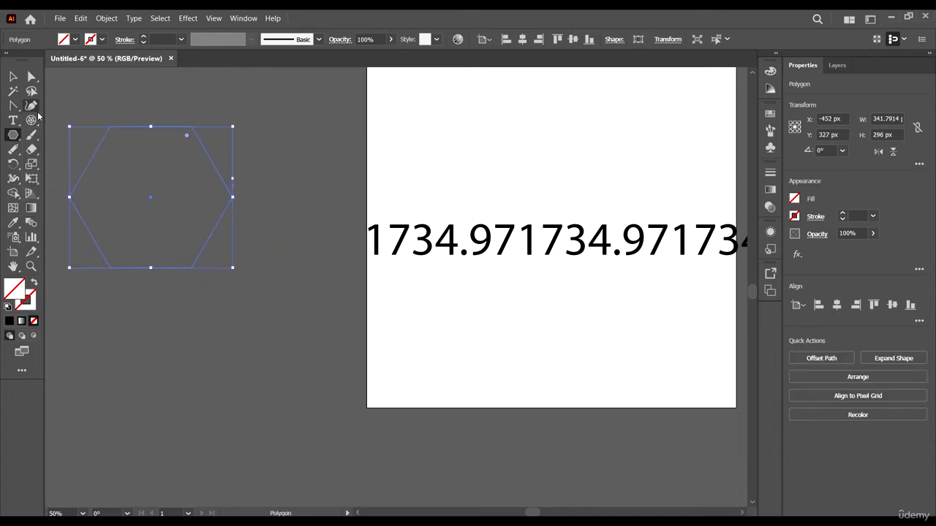
# - Fill the hexagon with red and move it so it overlaps the artboard's left edge
pyautogui.click(13, 76)
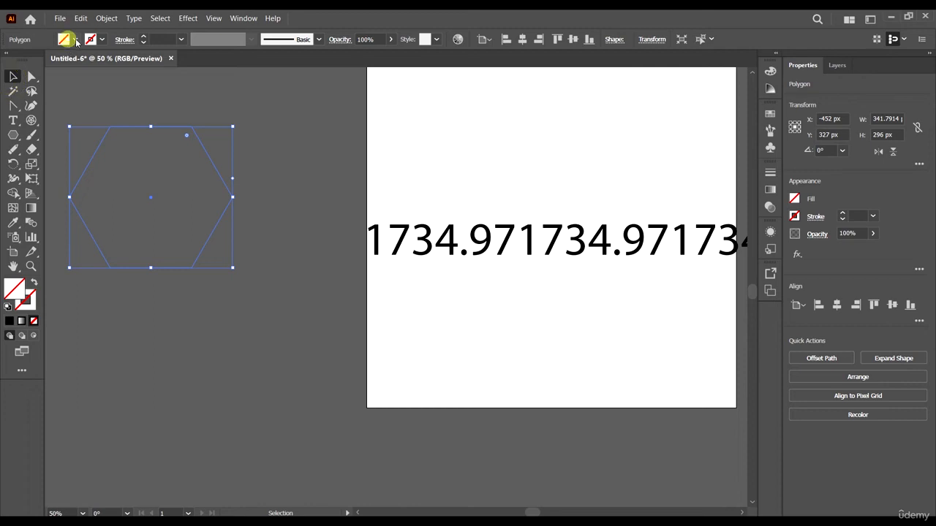
pyautogui.click(74, 38)
pyautogui.click(58, 61)
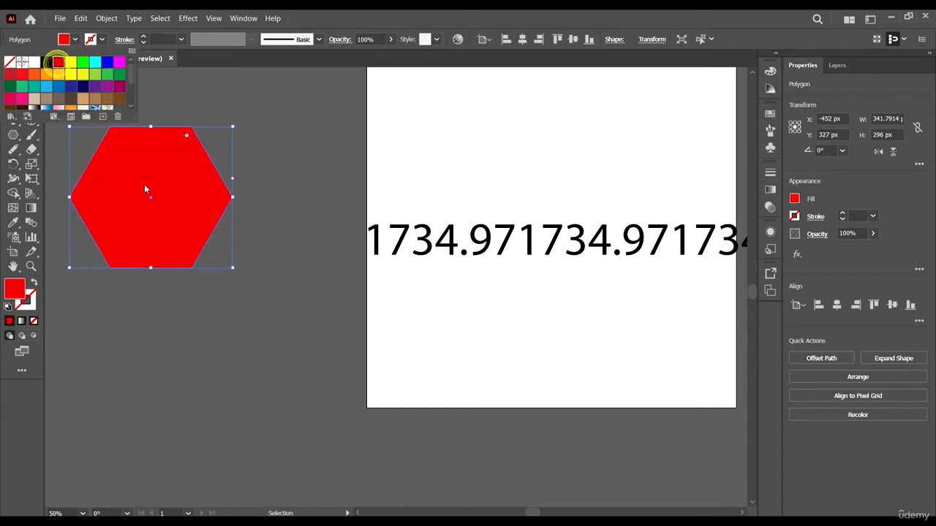
pyautogui.moveTo(140, 161); pyautogui.dragTo(312, 149)
pyautogui.click(15, 136)
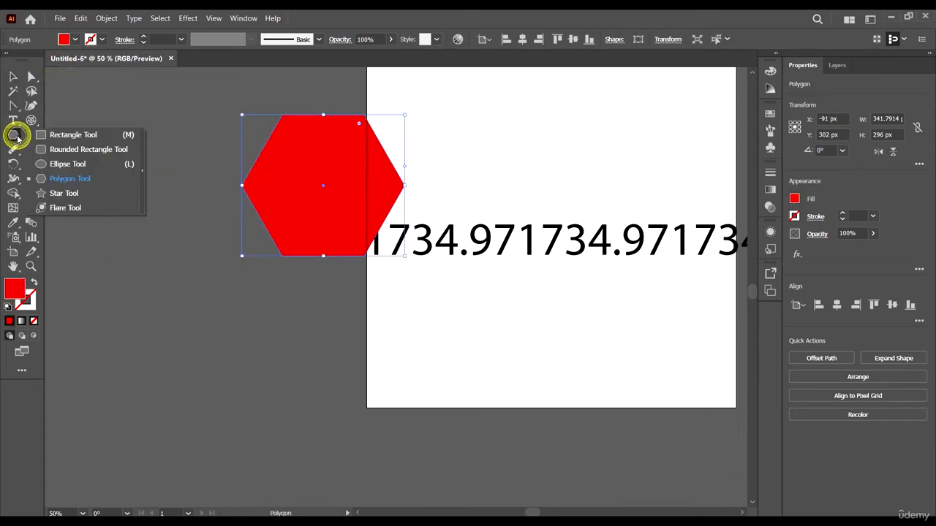
# - Paint six freehand zigzag strokes with the Paintbrush Tool, two left of the artboard, two below the number text and two above it
pyautogui.click(33, 135)
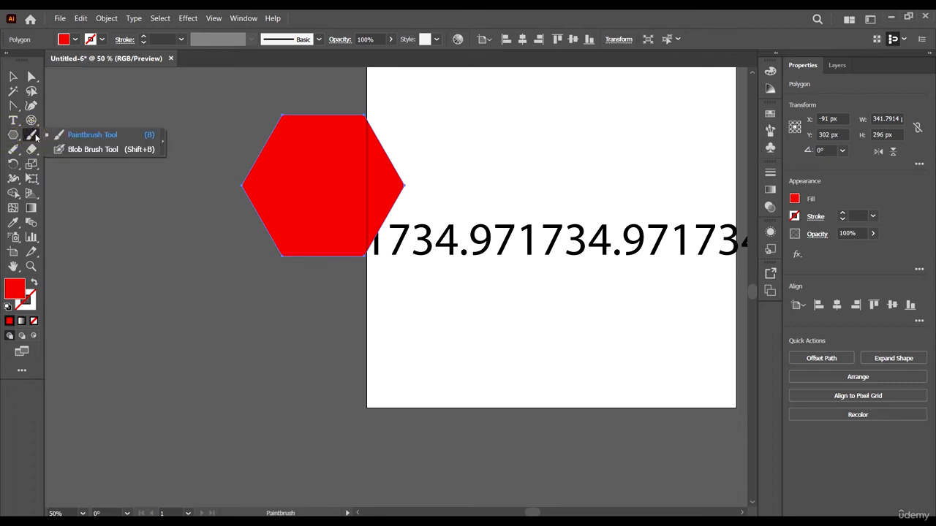
pyautogui.click(87, 135)
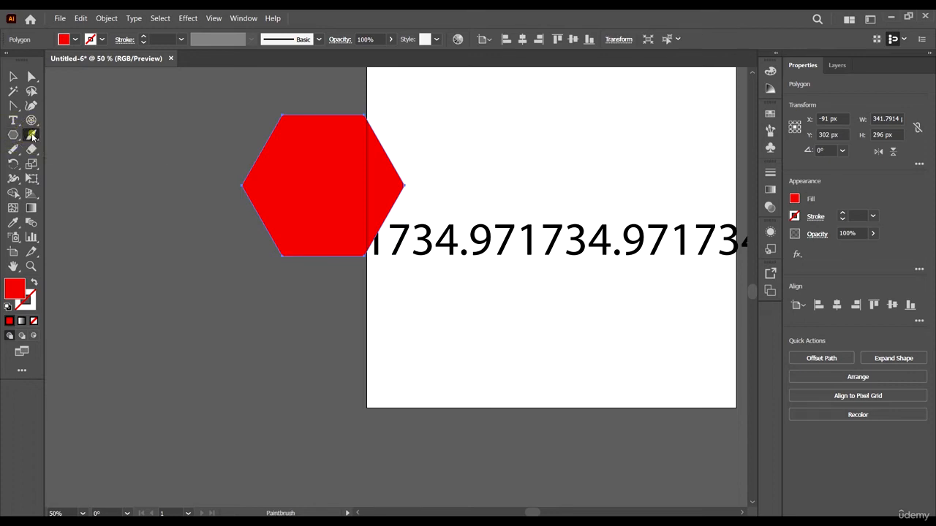
pyautogui.moveTo(117, 287)
pyautogui.mouseDown()
pyautogui.moveTo(136, 375)
pyautogui.moveTo(130, 394)
pyautogui.mouseUp()
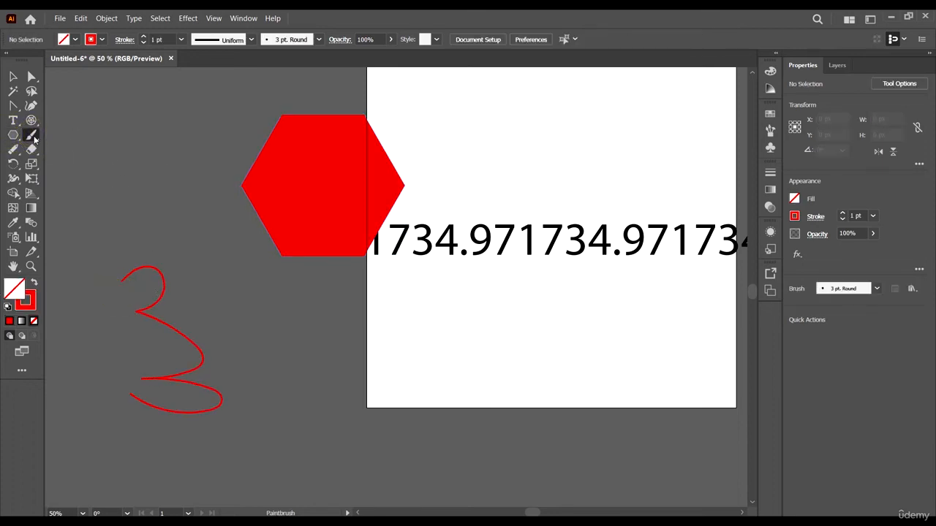
pyautogui.click(32, 137)
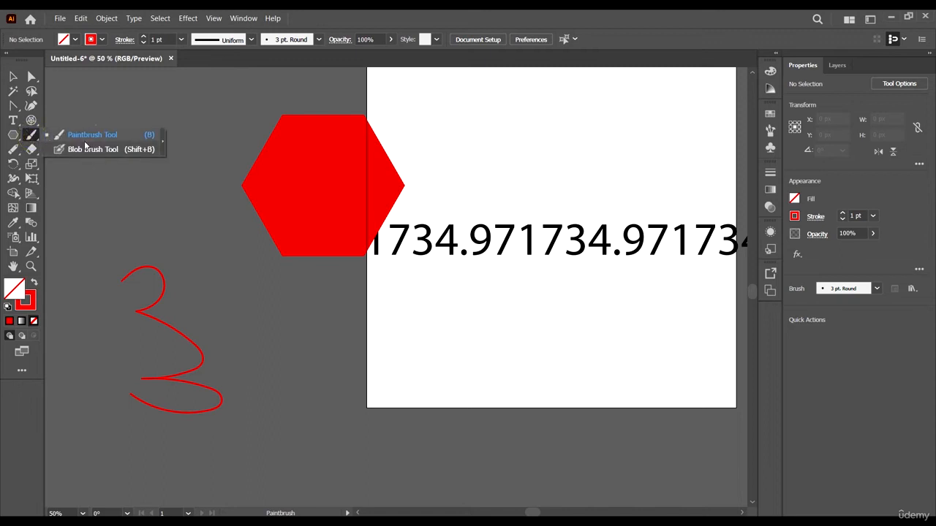
pyautogui.click(89, 136)
pyautogui.moveTo(251, 293)
pyautogui.mouseDown()
pyautogui.moveTo(309, 313)
pyautogui.moveTo(316, 424)
pyautogui.mouseUp()
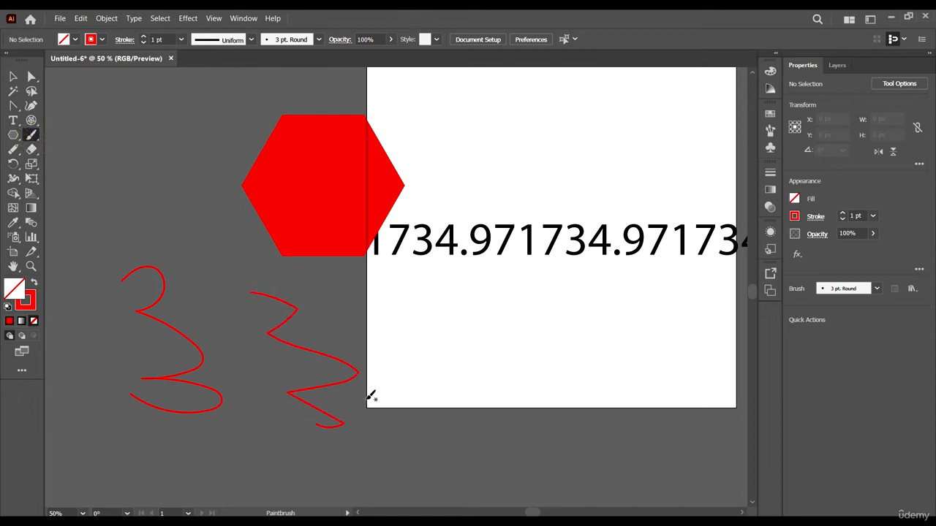
pyautogui.moveTo(427, 316)
pyautogui.mouseDown()
pyautogui.moveTo(443, 341)
pyautogui.moveTo(453, 416)
pyautogui.mouseUp()
pyautogui.moveTo(549, 300)
pyautogui.mouseDown()
pyautogui.moveTo(599, 365)
pyautogui.moveTo(580, 388)
pyautogui.mouseUp()
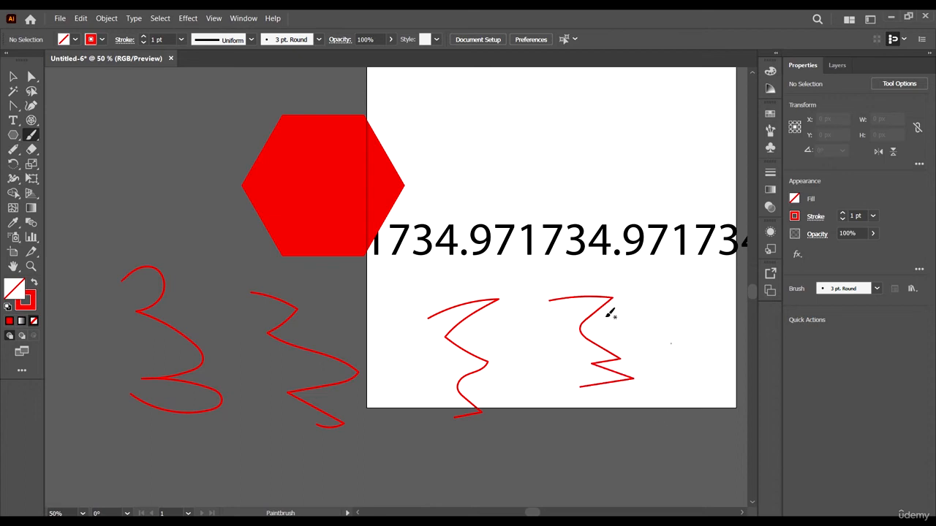
pyautogui.moveTo(510, 187); pyautogui.dragTo(557, 152)
pyautogui.moveTo(629, 130)
pyautogui.mouseDown()
pyautogui.moveTo(581, 105)
pyautogui.moveTo(621, 180)
pyautogui.moveTo(569, 190)
pyautogui.mouseUp()
# - Paint a zigzag and a dense scribble with the Blob Brush Tool over the rightmost brush stroke above the number text
pyautogui.click(32, 135)
pyautogui.click(86, 150)
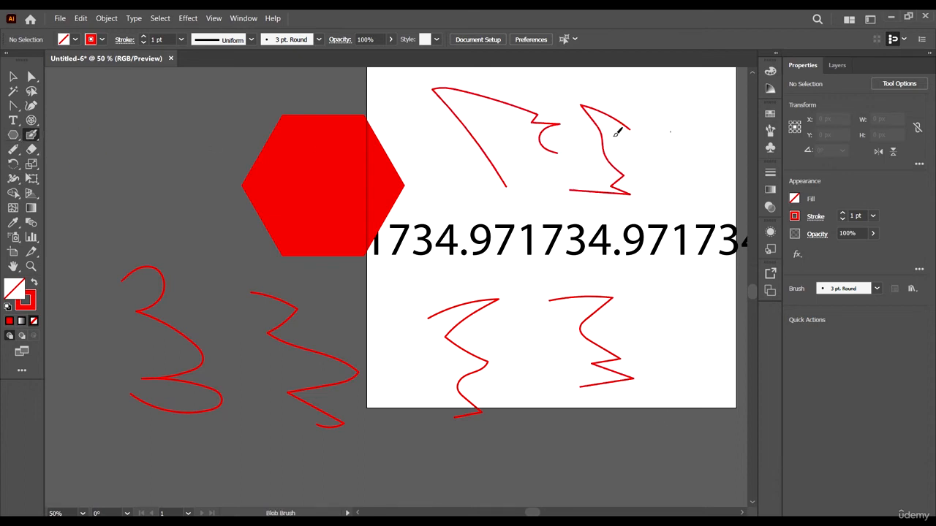
pyautogui.moveTo(595, 152); pyautogui.dragTo(640, 155)
pyautogui.scroll(5, 654, 133)
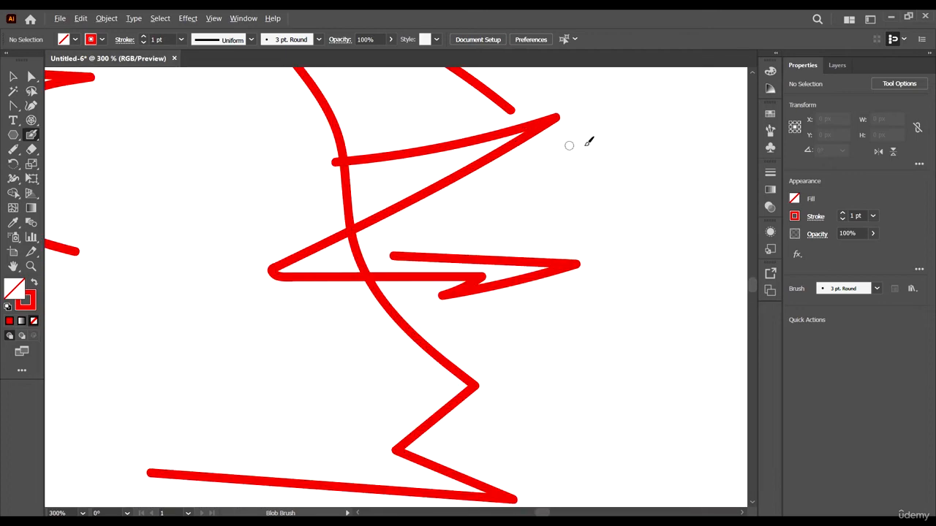
pyautogui.moveTo(559, 117)
pyautogui.mouseDown()
pyautogui.moveTo(488, 152)
pyautogui.moveTo(638, 103)
pyautogui.moveTo(598, 148)
pyautogui.moveTo(661, 129)
pyautogui.moveTo(547, 157)
pyautogui.mouseUp()
pyautogui.scroll(-5, 547, 157)
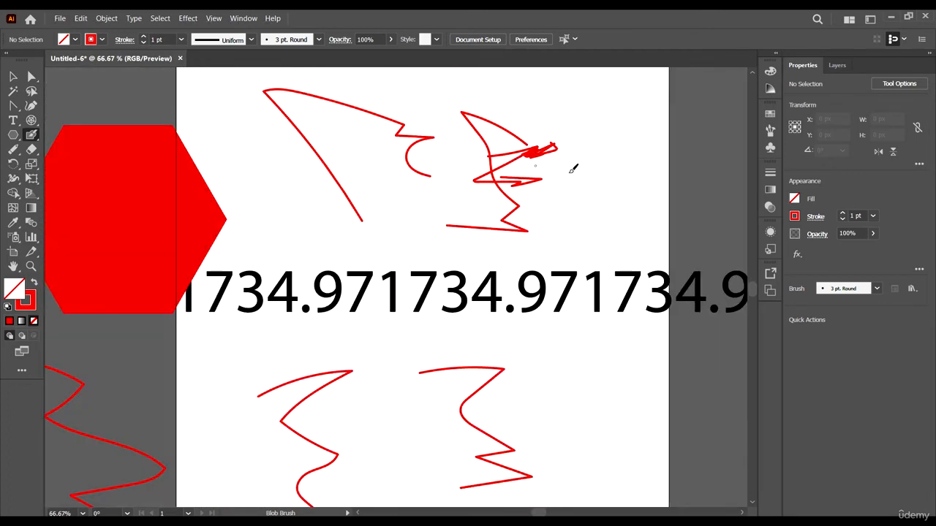
pyautogui.scroll(3, 573, 169)
pyautogui.click(31, 136)
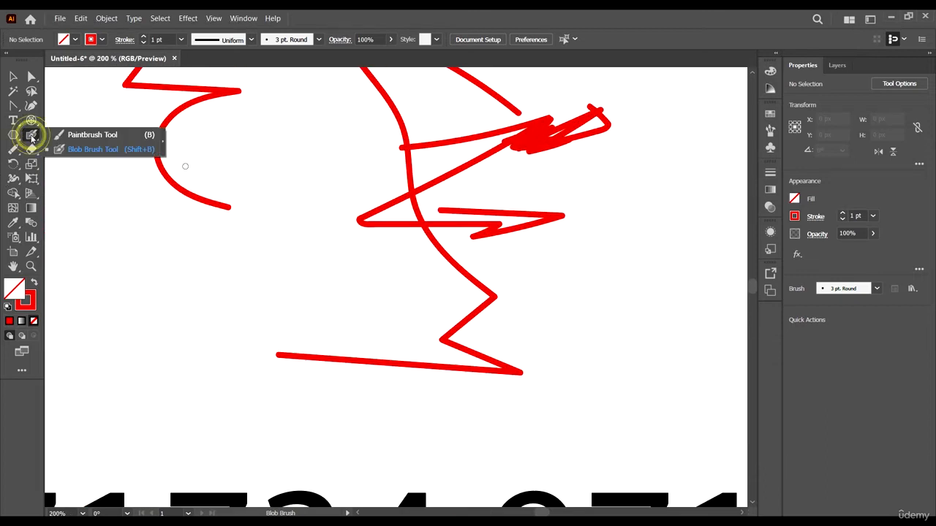
# - Draw a looping freehand path about 61 × 107 px with the Pencil Tool, between the two brush strokes above the number text
pyautogui.click(13, 149)
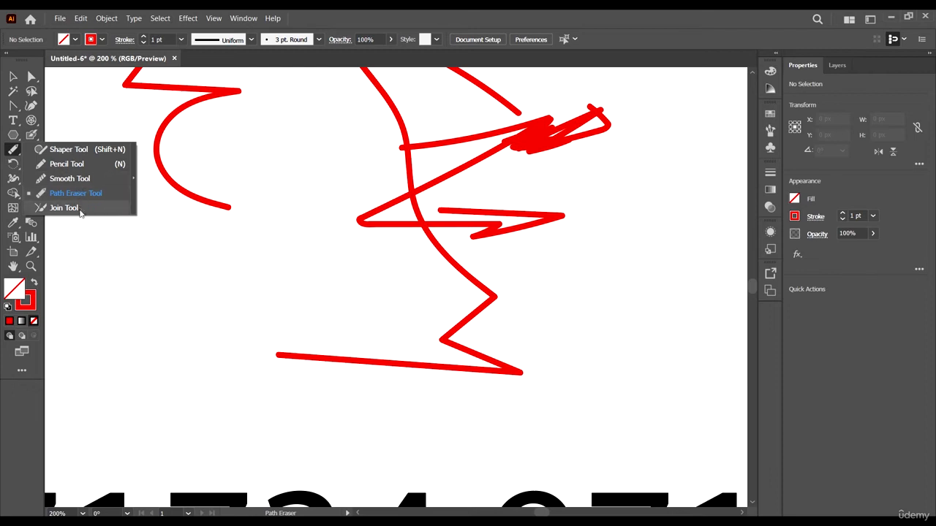
pyautogui.click(77, 164)
pyautogui.moveTo(177, 276)
pyautogui.mouseDown()
pyautogui.moveTo(292, 229)
pyautogui.moveTo(256, 388)
pyautogui.moveTo(172, 402)
pyautogui.mouseUp()
pyautogui.scroll(-2, 226, 335)
# - Move the looping pencil path slightly down and to the left with the Shaper Tool
pyautogui.click(12, 151)
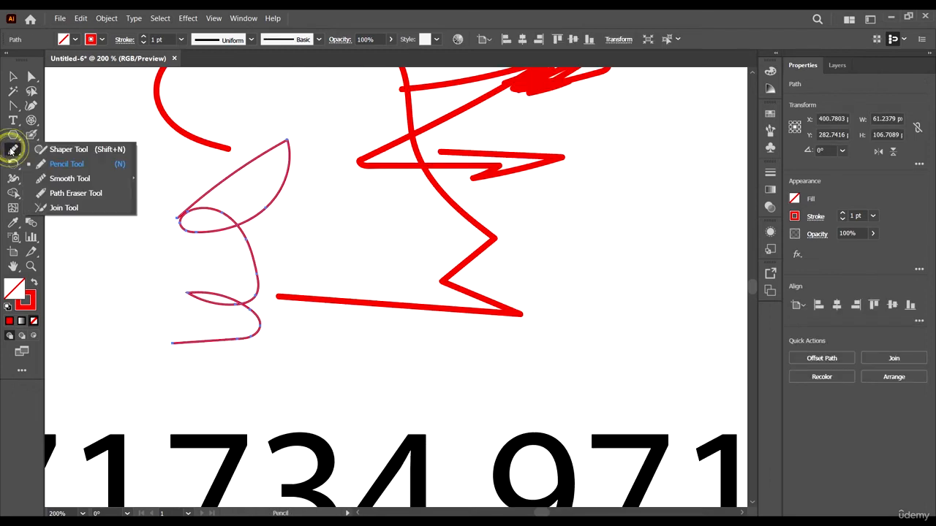
pyautogui.click(80, 151)
pyautogui.moveTo(247, 233); pyautogui.dragTo(235, 249)
# - Draw a rectangle, a small square and a tilted ellipse to the right of the brush strokes with the Shaper Tool
pyautogui.click(9, 152)
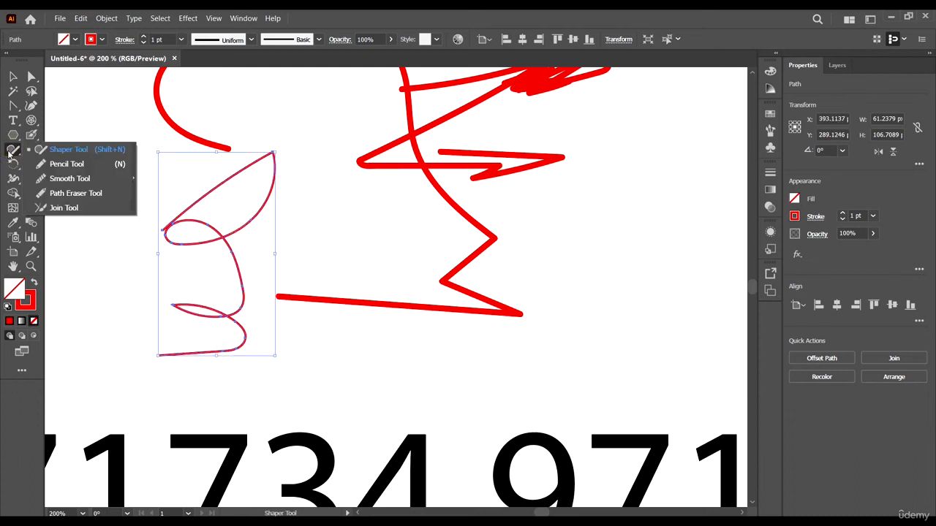
pyautogui.click(81, 150)
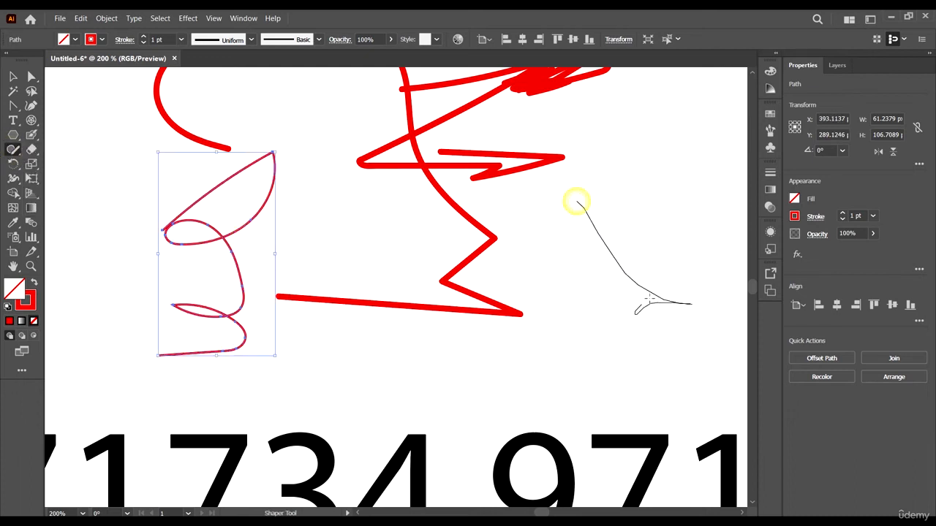
pyautogui.moveTo(649, 298)
pyautogui.mouseDown()
pyautogui.moveTo(712, 186)
pyautogui.moveTo(528, 225)
pyautogui.mouseUp()
pyautogui.scroll(-3, 575, 212)
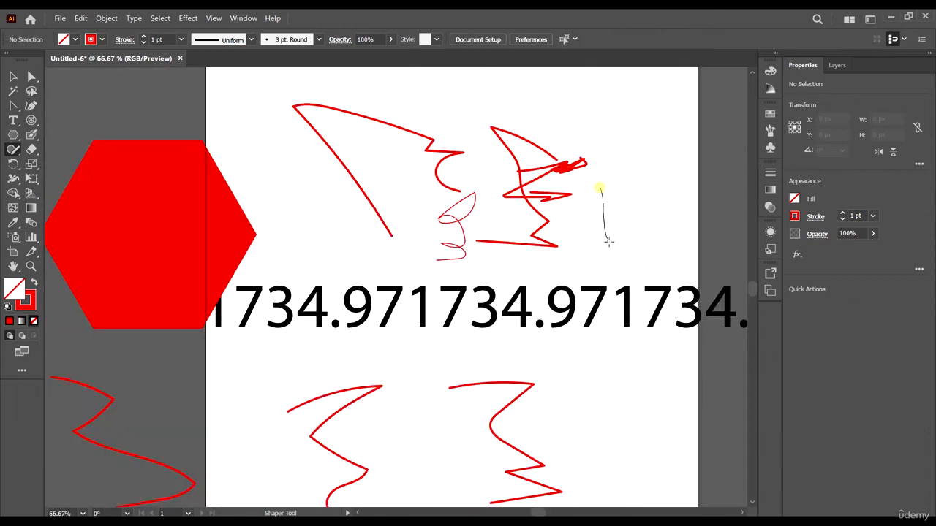
pyautogui.moveTo(591, 187); pyautogui.dragTo(594, 184)
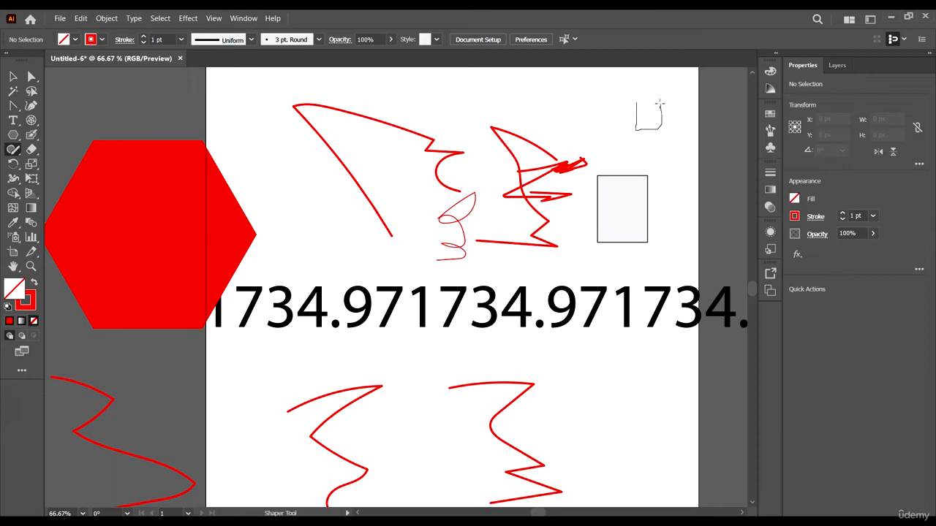
pyautogui.moveTo(668, 165)
pyautogui.mouseDown()
pyautogui.moveTo(709, 233)
pyautogui.moveTo(680, 219)
pyautogui.mouseUp()
# - Draw a large circle over the right brush strokes and replace the left brush stroke with a large diamond, using the Shaper Tool
pyautogui.scroll(2, 566, 149)
pyautogui.moveTo(566, 148)
pyautogui.mouseDown()
pyautogui.moveTo(519, 136)
pyautogui.moveTo(533, 145)
pyautogui.mouseUp()
pyautogui.moveTo(332, 150); pyautogui.dragTo(363, 180)
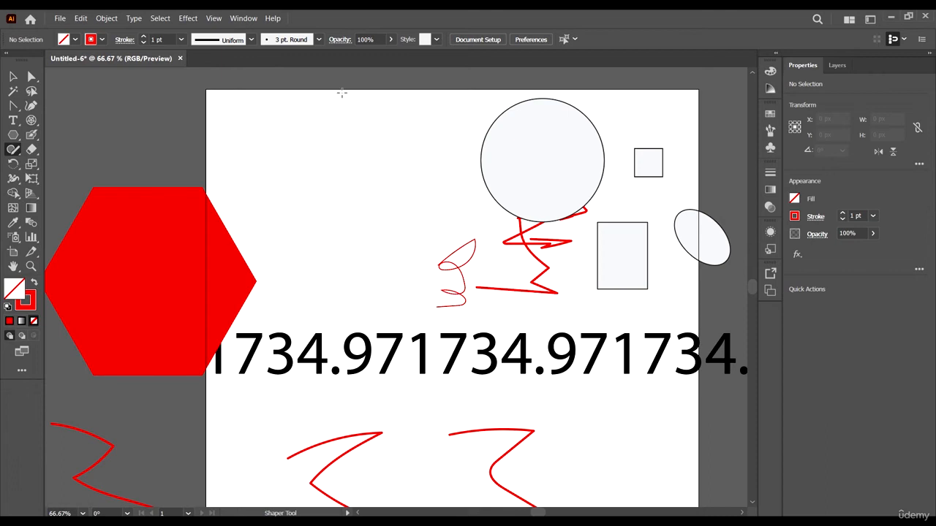
pyautogui.moveTo(273, 176)
pyautogui.mouseDown()
pyautogui.moveTo(432, 142)
pyautogui.moveTo(320, 98)
pyautogui.mouseUp()
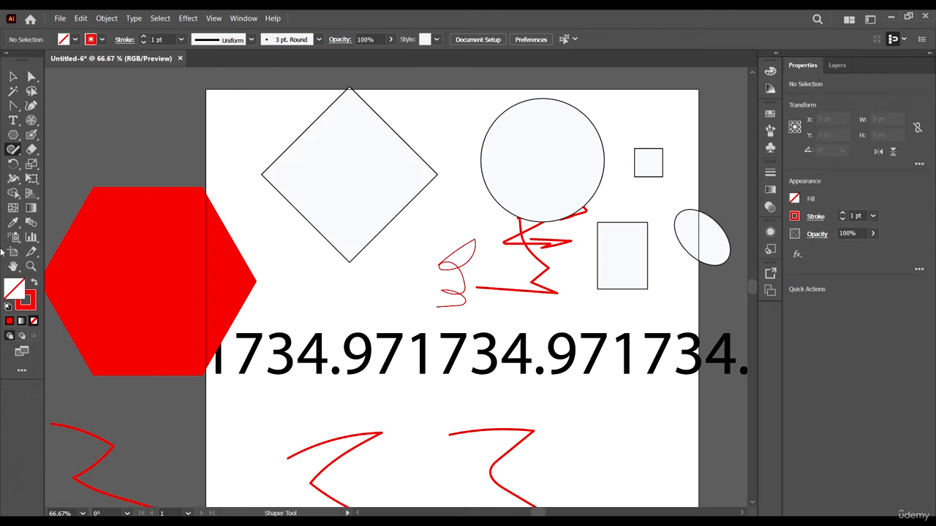
# - Draw a winding freehand path about 143 × 355 px down through the number text with the Pencil Tool
pyautogui.click(17, 150)
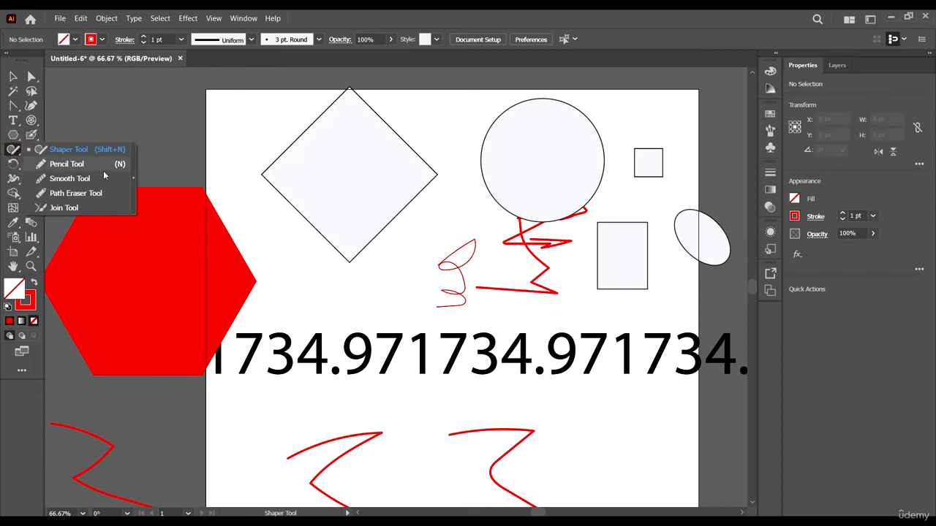
pyautogui.click(59, 165)
pyautogui.scroll(-2, 470, 250)
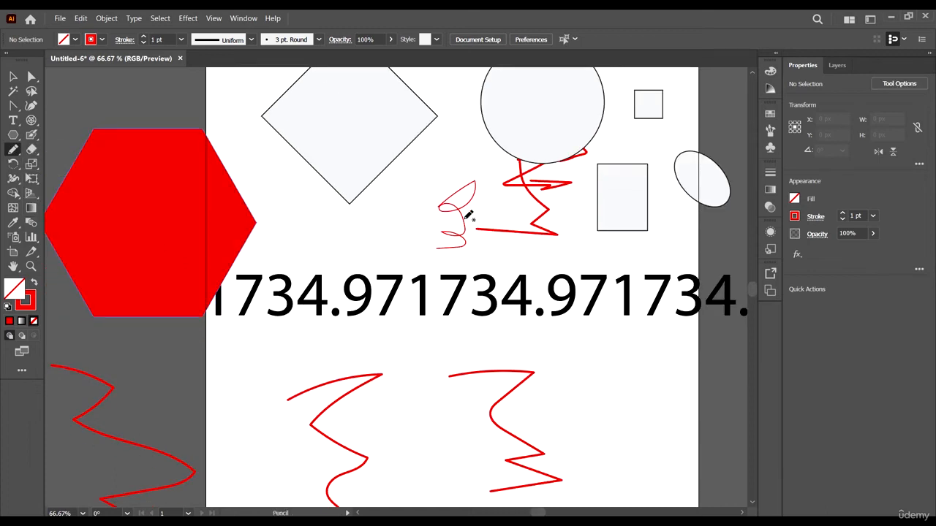
pyautogui.moveTo(403, 288); pyautogui.dragTo(438, 439)
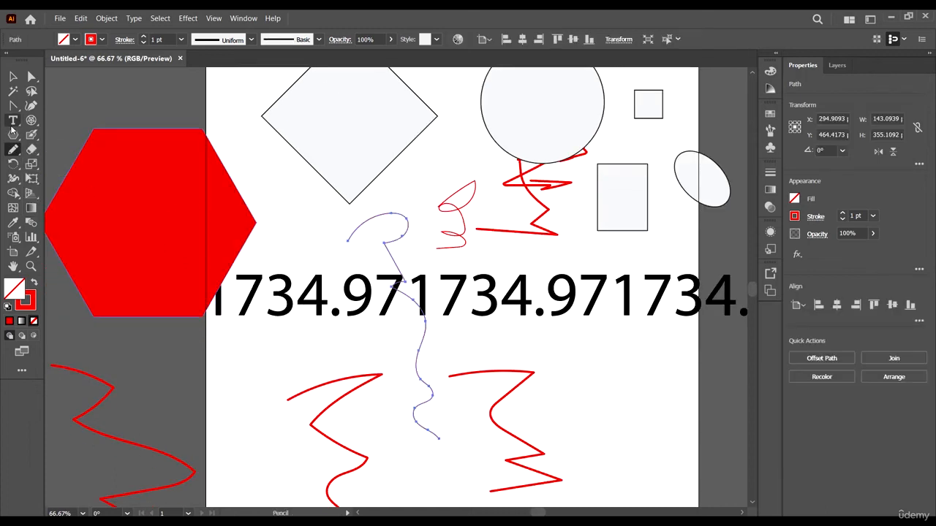
# - Smooth the sharp corner and the upper outer bend of the winding pencil path with the Smooth Tool
pyautogui.click(17, 151)
pyautogui.click(59, 179)
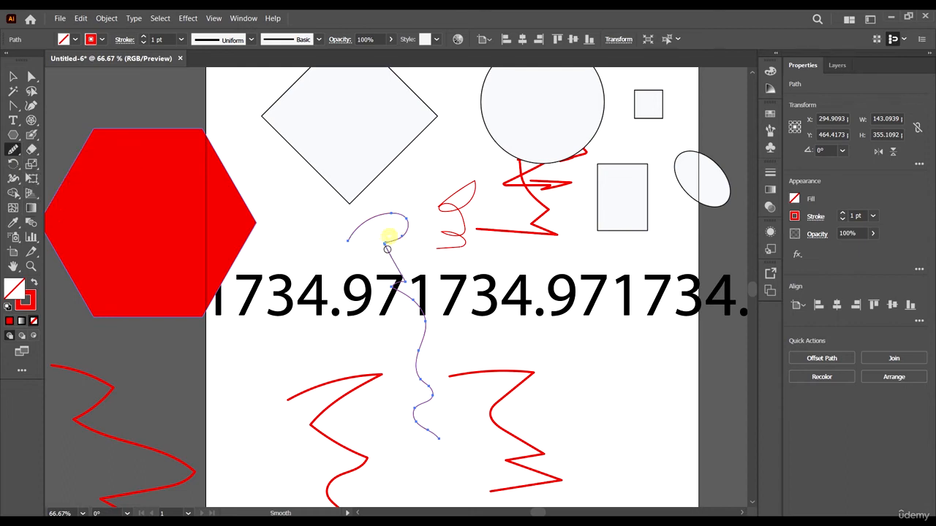
pyautogui.scroll(5, 387, 250)
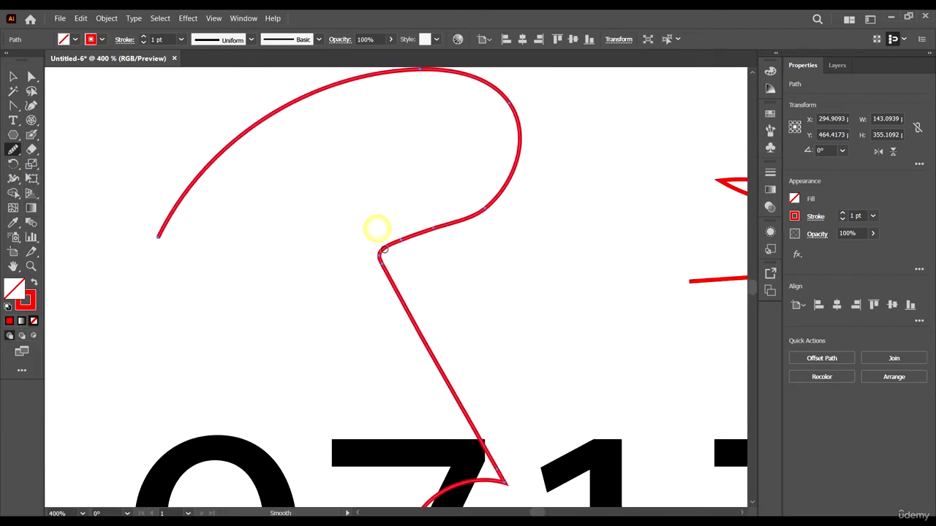
pyautogui.moveTo(385, 249)
pyautogui.mouseDown()
pyautogui.moveTo(380, 267)
pyautogui.moveTo(380, 253)
pyautogui.mouseUp()
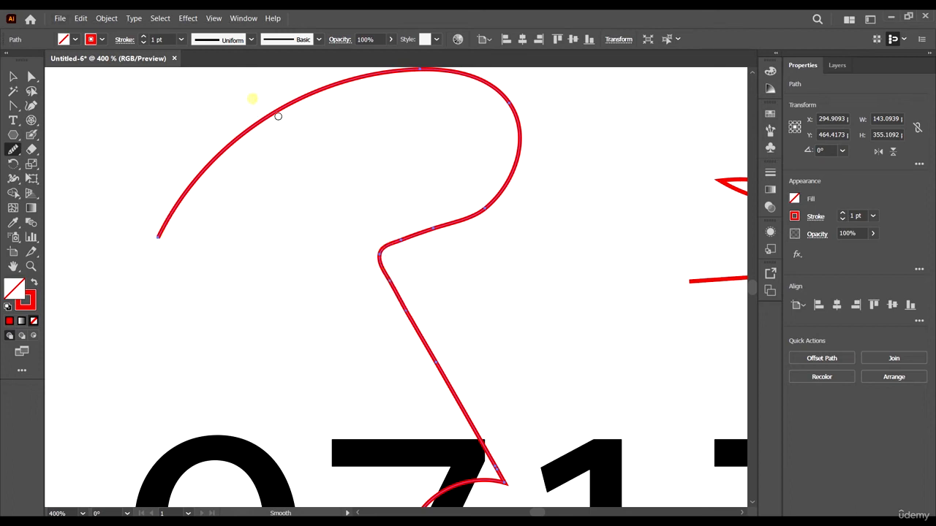
pyautogui.click(508, 103)
pyautogui.moveTo(523, 102); pyautogui.dragTo(478, 152)
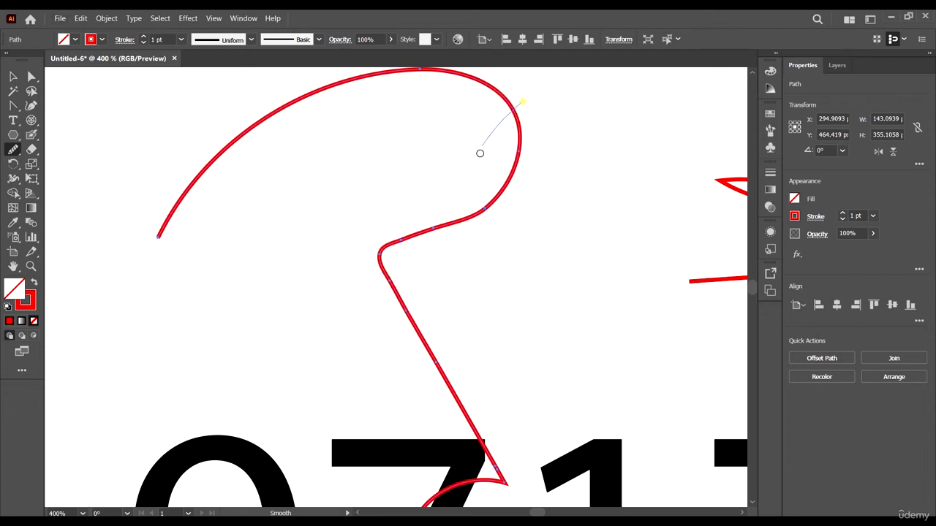
pyautogui.click(521, 150)
# - Erase short gaps at the upper starting end of the winding pencil path with the Path Eraser Tool
pyautogui.click(13, 150)
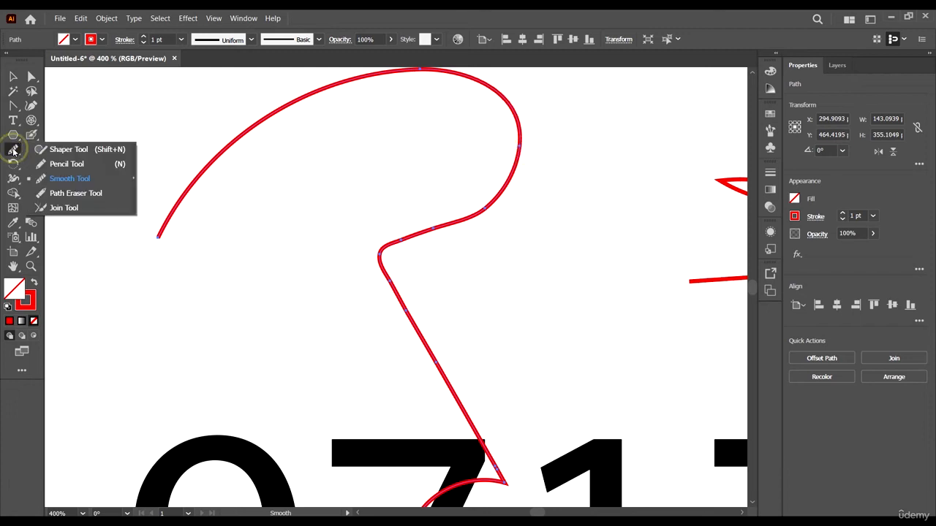
pyautogui.click(87, 194)
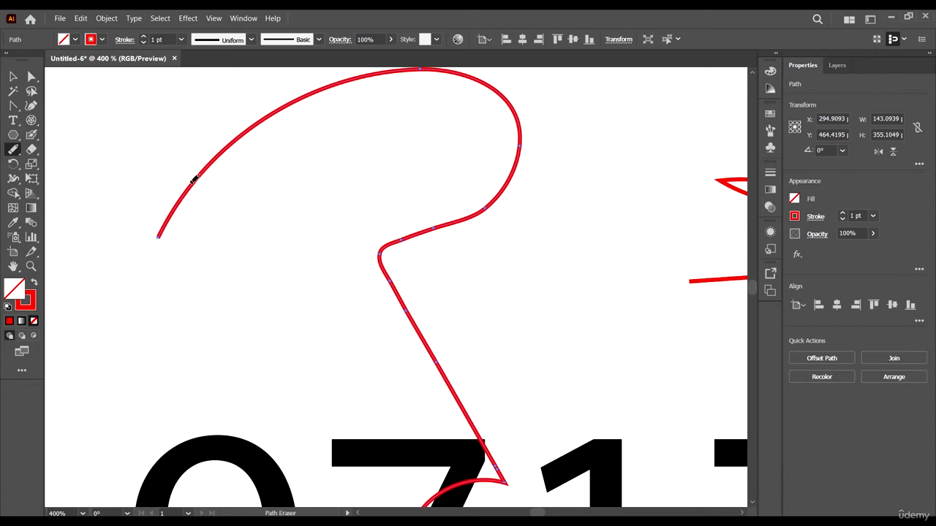
pyautogui.moveTo(195, 179); pyautogui.dragTo(160, 231)
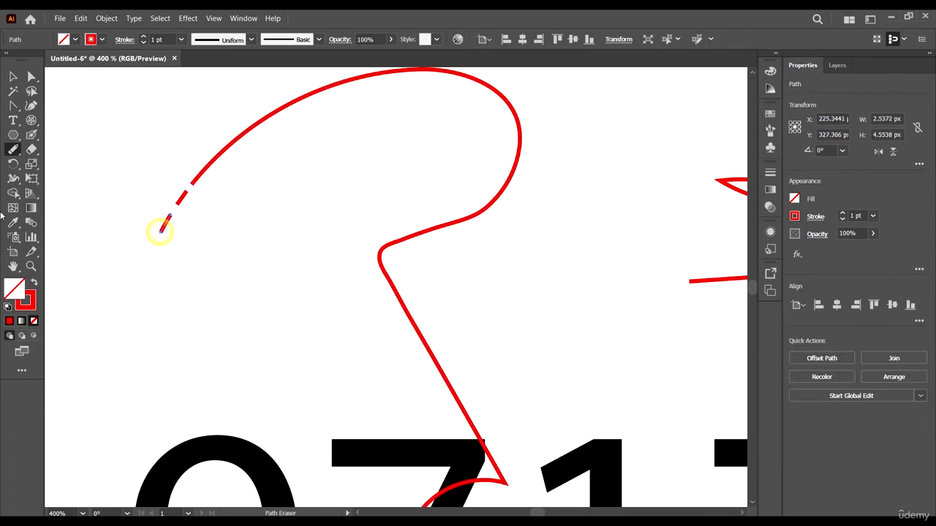
# - Draw two separate short lines forming an open V, about 31 × 17 px overall, below the erased path end with the Pen Tool
pyautogui.click(10, 154)
pyautogui.click(77, 211)
pyautogui.scroll(-1, 223, 249)
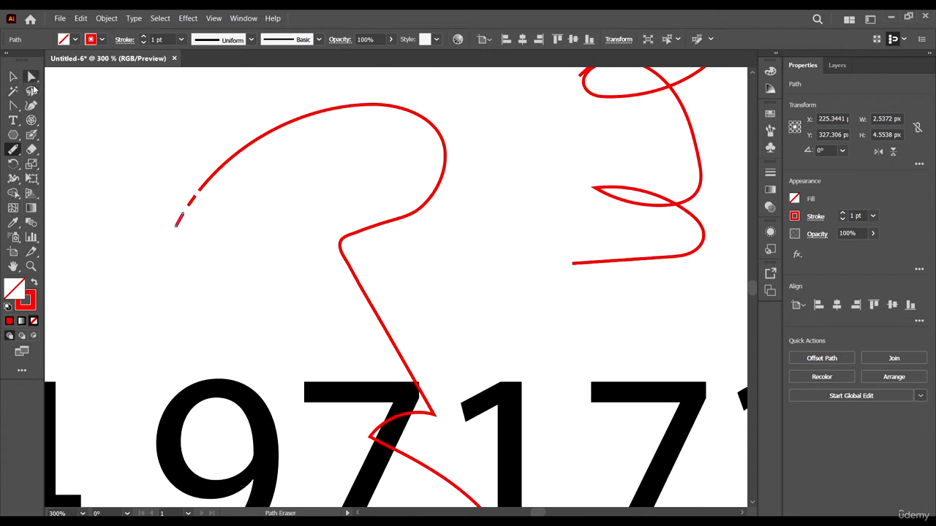
pyautogui.click(12, 106)
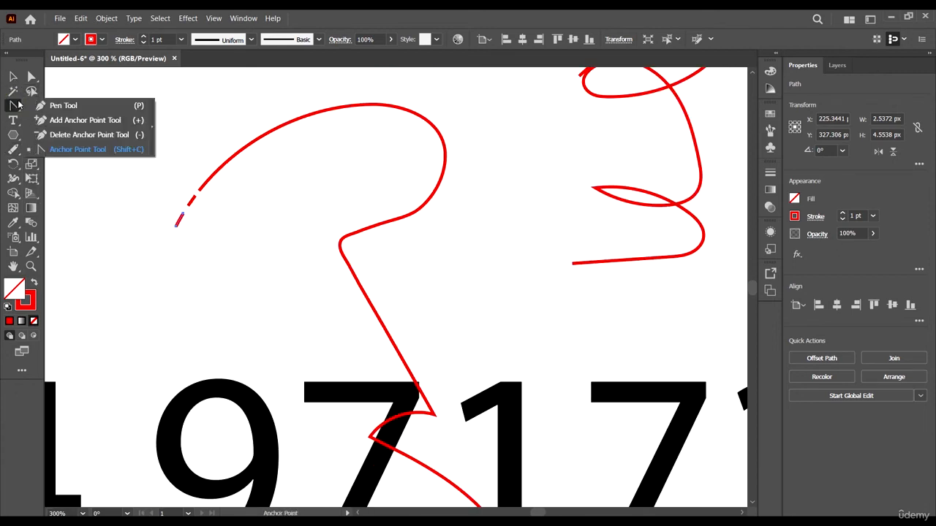
pyautogui.click(155, 271)
pyautogui.click(192, 311)
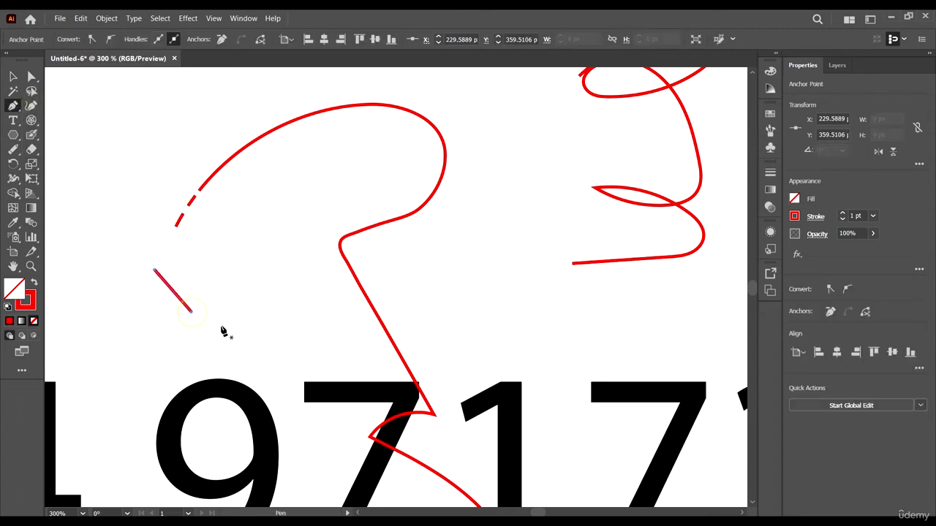
pyautogui.click(198, 311)
pyautogui.click(241, 264)
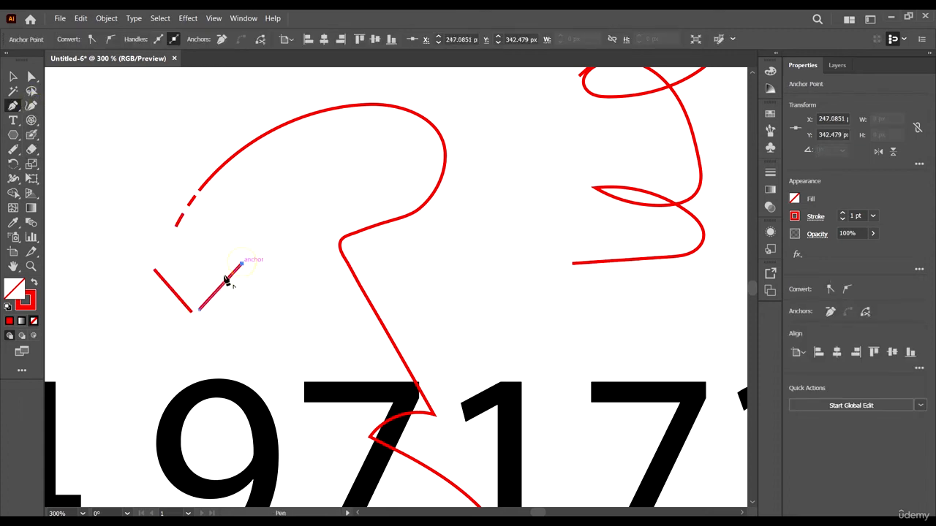
# - Select both V lines and connect their lower ends into a corner with the Join Tool
pyautogui.press('v')
pyautogui.moveTo(156, 287); pyautogui.dragTo(155, 285)
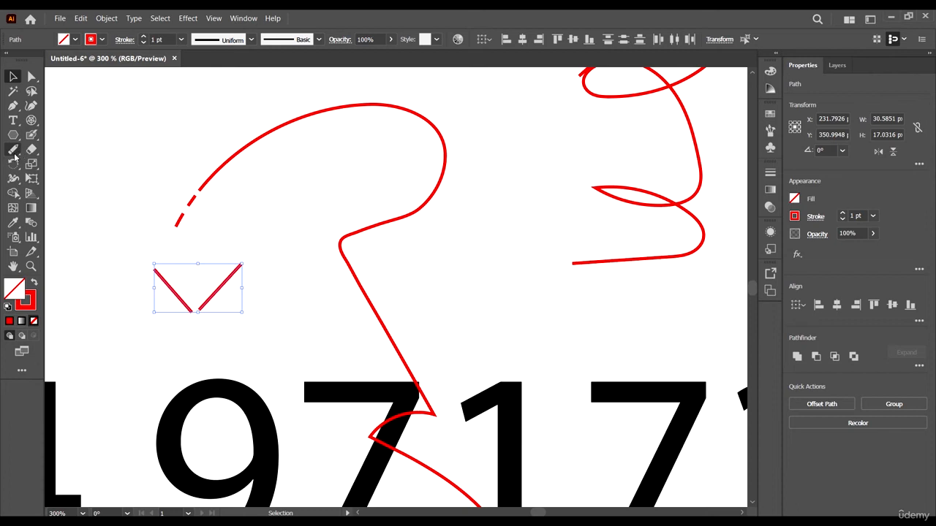
pyautogui.moveTo(14, 155); pyautogui.dragTo(73, 193)
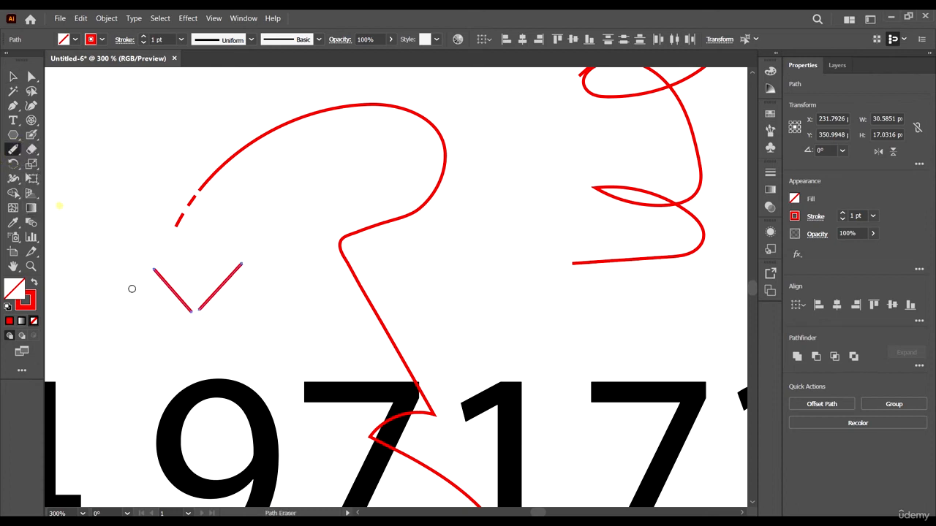
pyautogui.moveTo(207, 309); pyautogui.dragTo(209, 312)
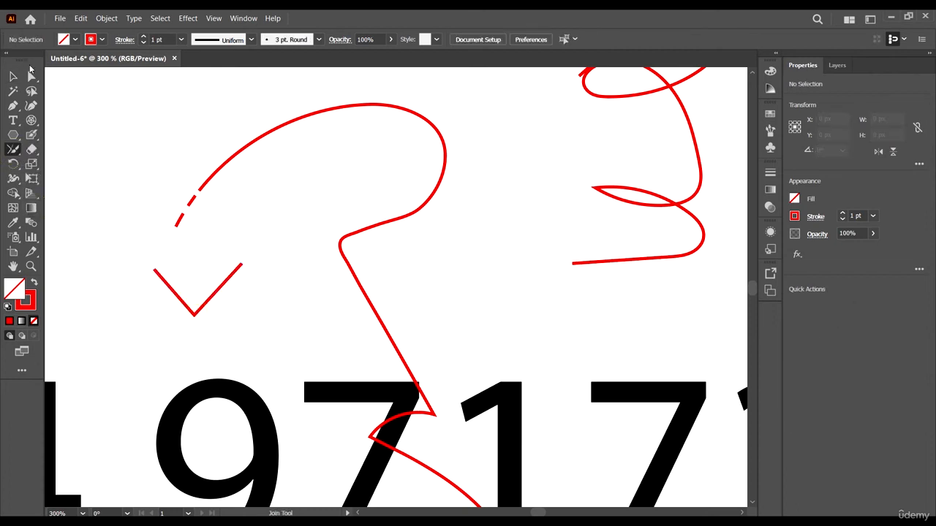
# - Erase a gap in the V's right arm and another in the upper pencil arc with the Eraser Tool
pyautogui.click(13, 76)
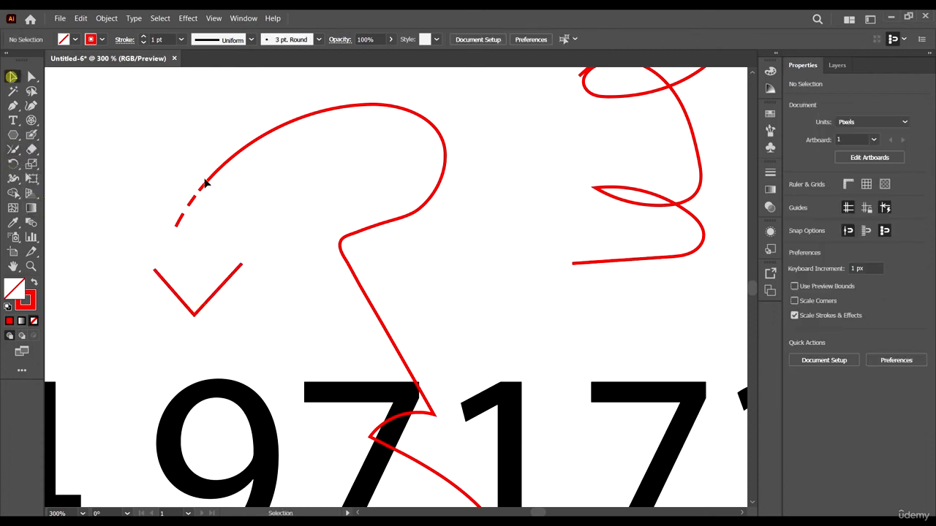
pyautogui.click(13, 149)
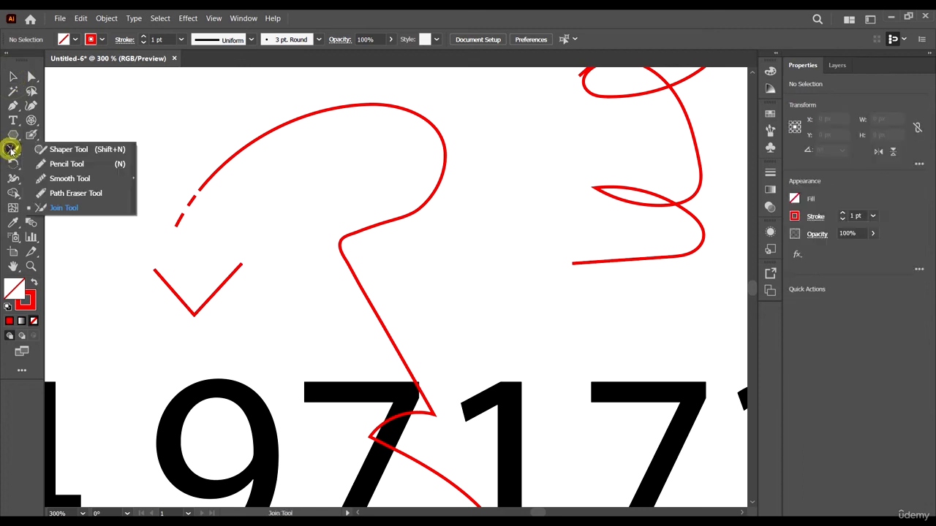
pyautogui.click(30, 150)
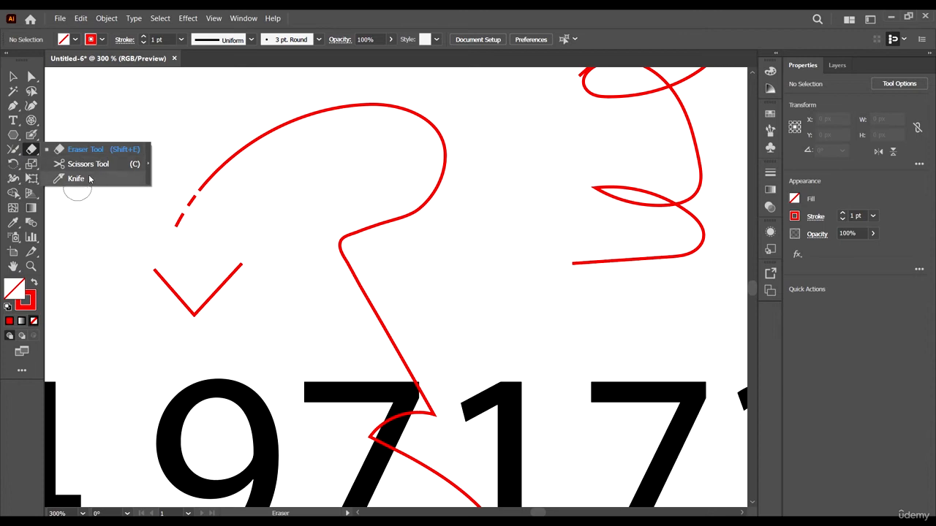
pyautogui.click(125, 149)
pyautogui.moveTo(207, 265); pyautogui.dragTo(218, 291)
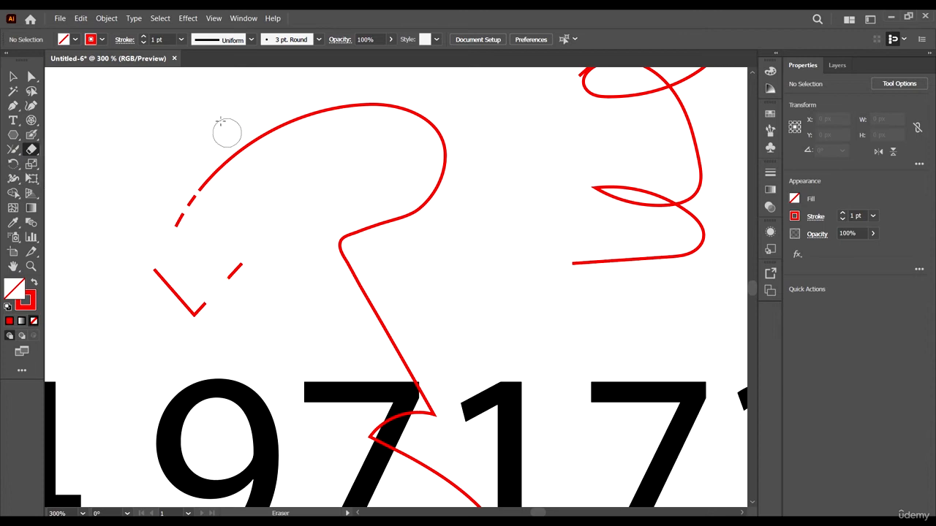
pyautogui.moveTo(220, 121); pyautogui.dragTo(238, 169)
# - Try to cut the upper pencil arc near its open end with the Scissors Tool
pyautogui.click(42, 150)
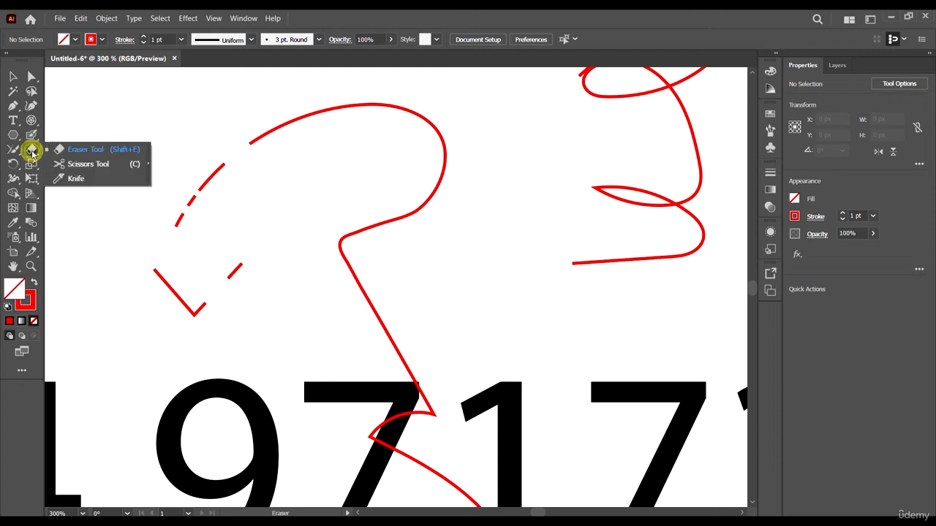
pyautogui.click(66, 175)
pyautogui.click(261, 124)
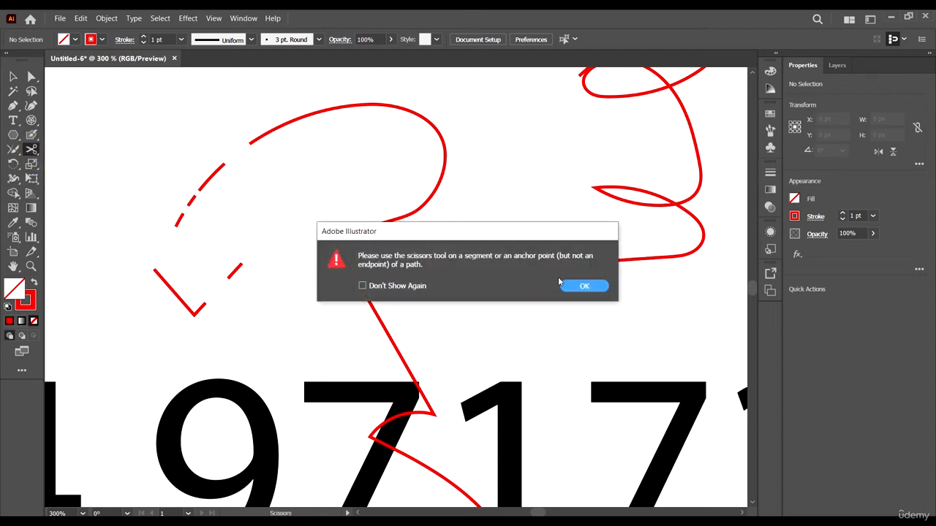
pyautogui.click(579, 286)
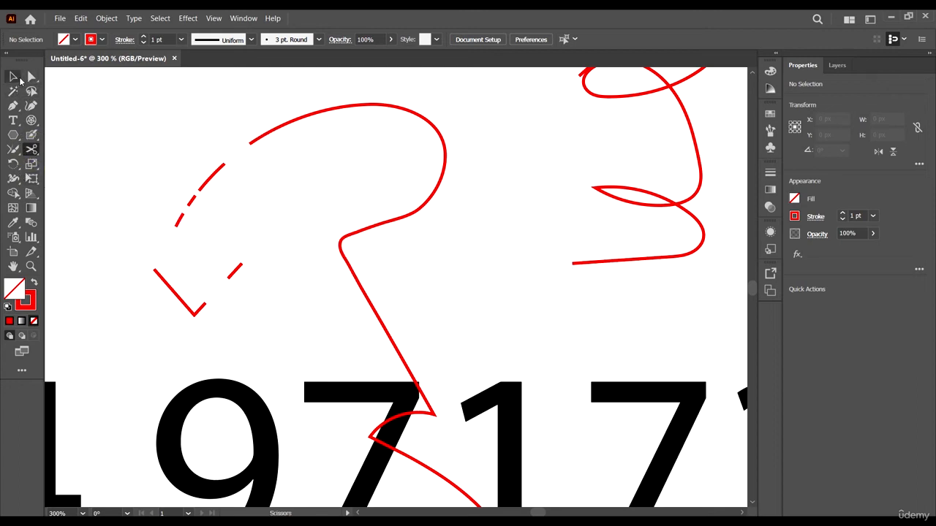
# - Select the short segment at the upper arc's open end, cut it midway with the Scissors Tool and delete the right-hand piece
pyautogui.click(13, 77)
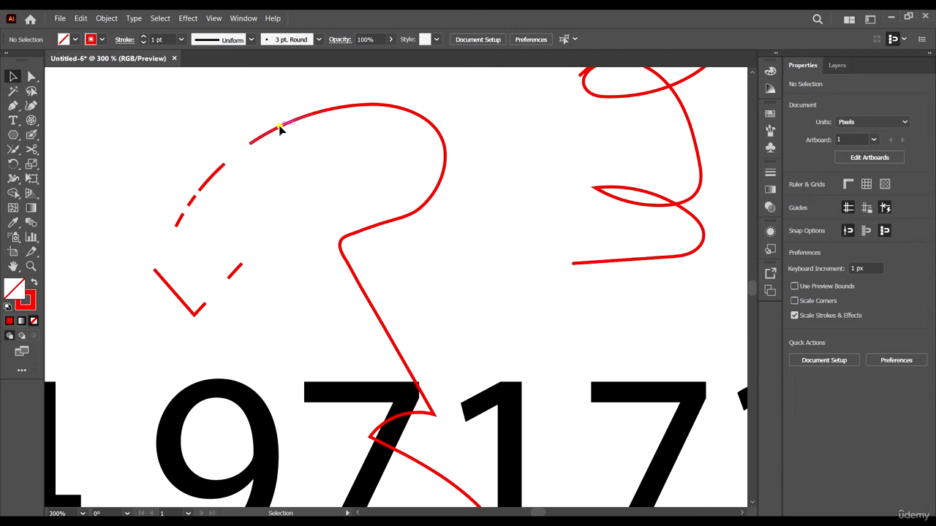
pyautogui.click(280, 128)
pyautogui.click(33, 150)
pyautogui.click(87, 161)
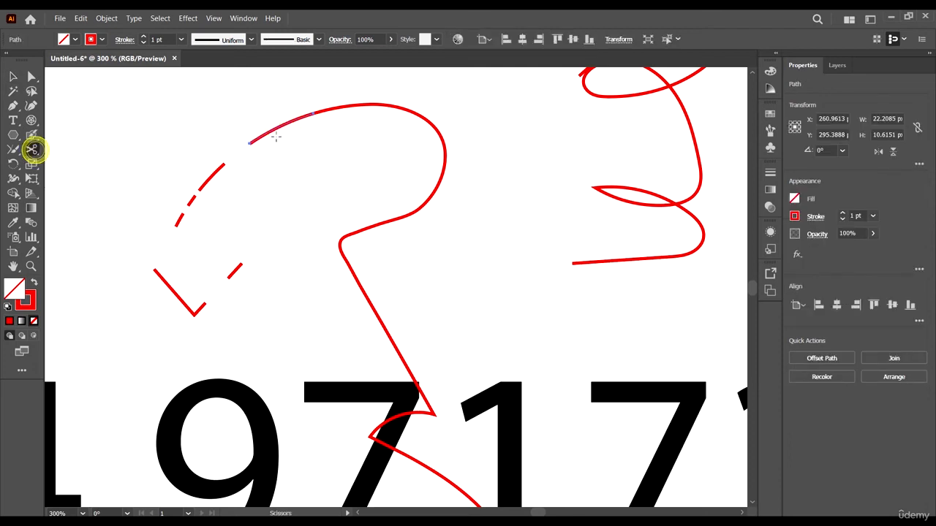
pyautogui.click(275, 130)
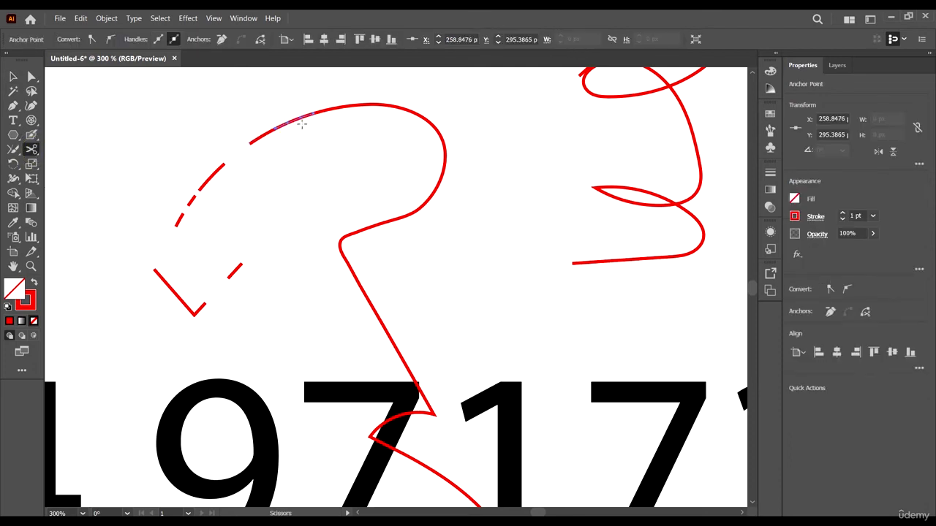
pyautogui.press('Delete')
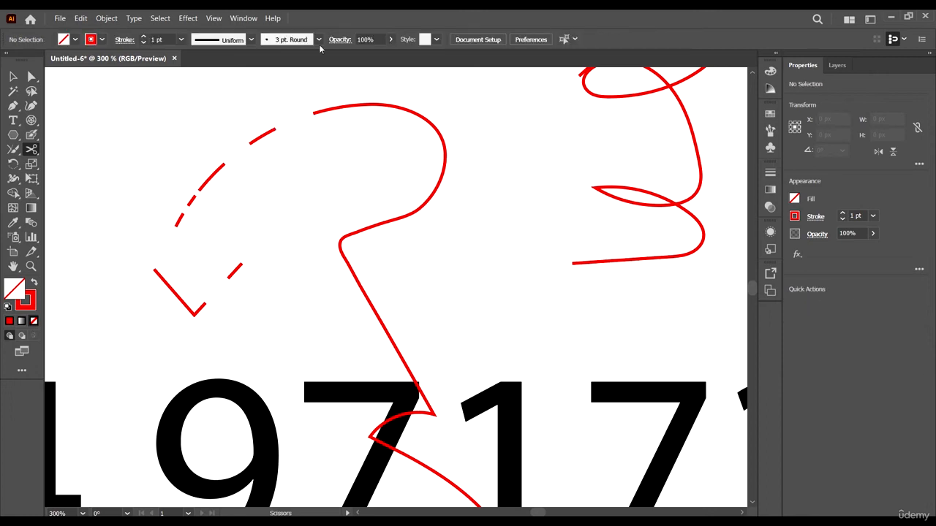
# - Rotate the red hexagon counterclockwise by about 24° with the Rotate Tool
pyautogui.click(32, 153)
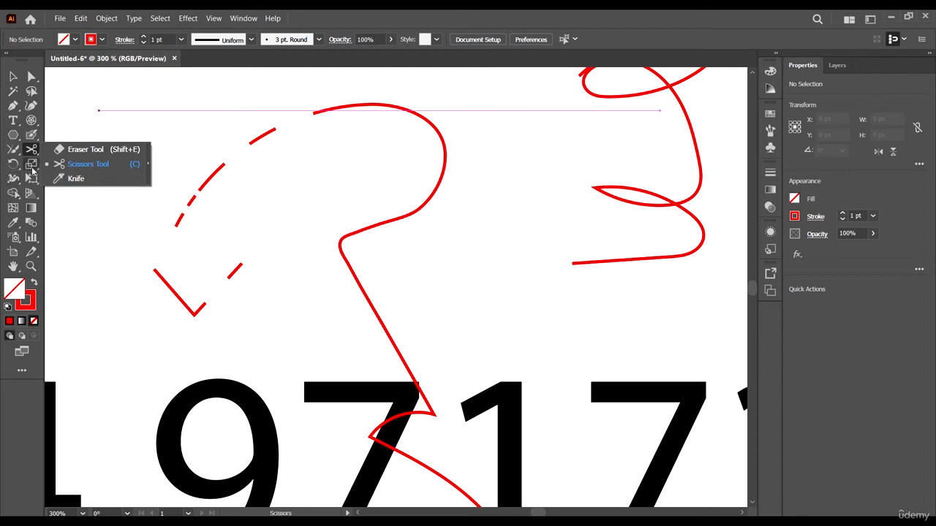
pyautogui.click(13, 165)
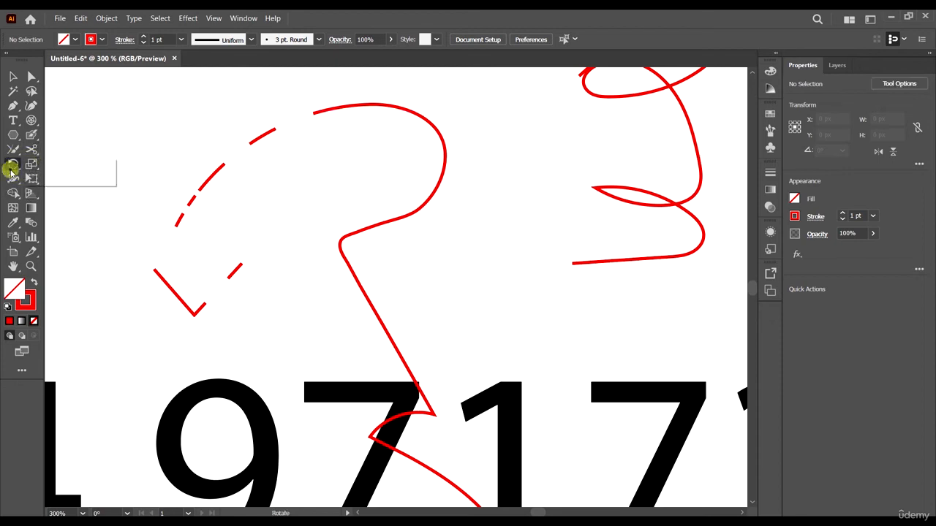
pyautogui.moveTo(11, 172)
pyautogui.mouseDown()
pyautogui.moveTo(79, 169)
pyautogui.moveTo(37, 179)
pyautogui.moveTo(13, 163)
pyautogui.mouseUp()
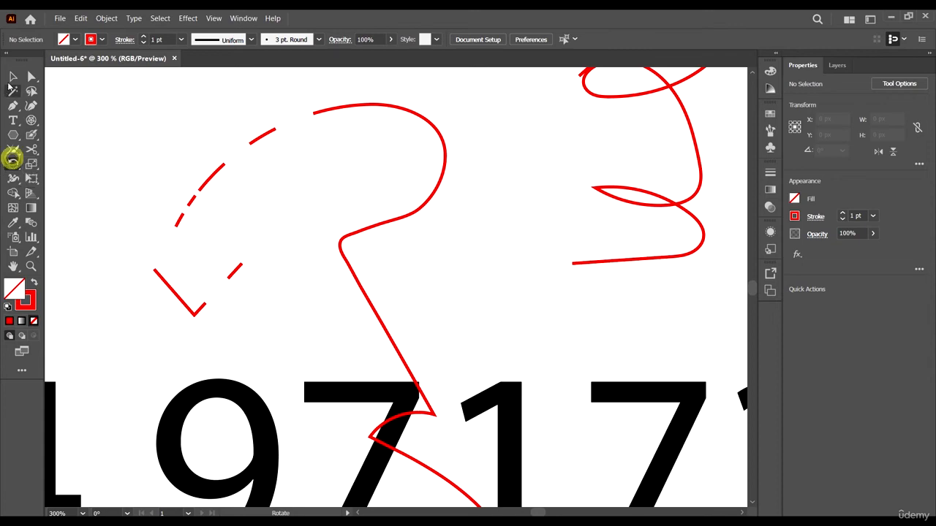
pyautogui.click(12, 72)
pyautogui.scroll(-1, 366, 210)
pyautogui.scroll(-4, 423, 235)
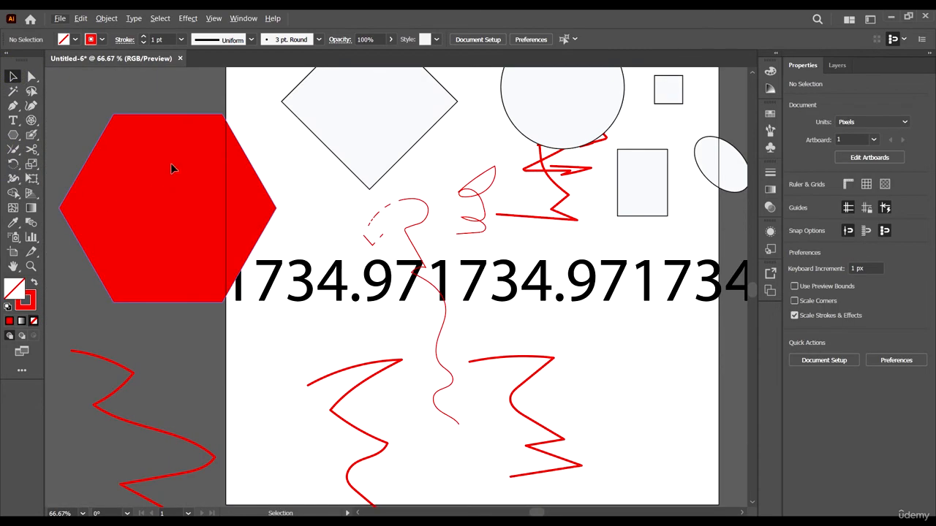
pyautogui.click(170, 165)
pyautogui.moveTo(15, 161); pyautogui.dragTo(75, 166)
pyautogui.moveTo(198, 121); pyautogui.dragTo(122, 97)
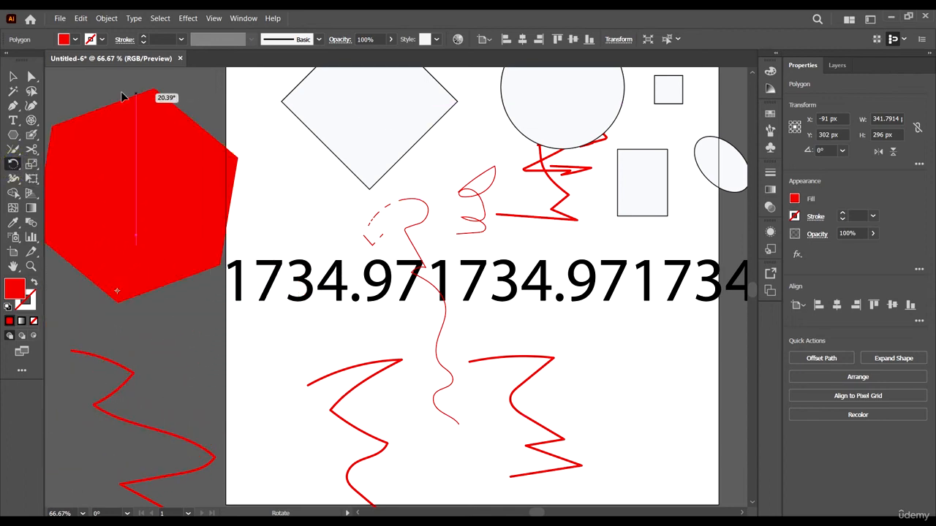
# - Reflect the red hexagon freehand with the Reflect Tool about a point near its upper-left edge
pyautogui.click(22, 168)
pyautogui.click(63, 184)
pyautogui.click(90, 140)
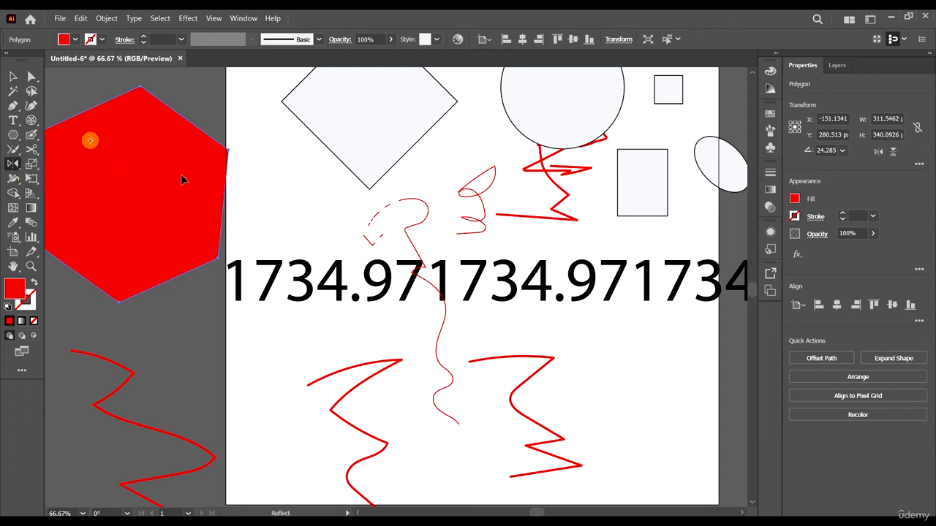
pyautogui.moveTo(182, 180); pyautogui.dragTo(150, 201)
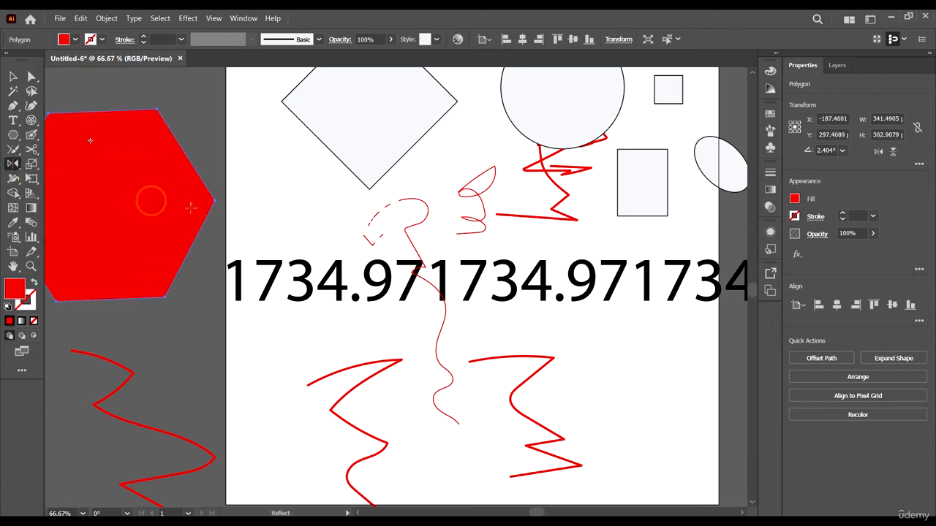
pyautogui.scroll(-2, 517, 305)
pyautogui.scroll(2, 317, 252)
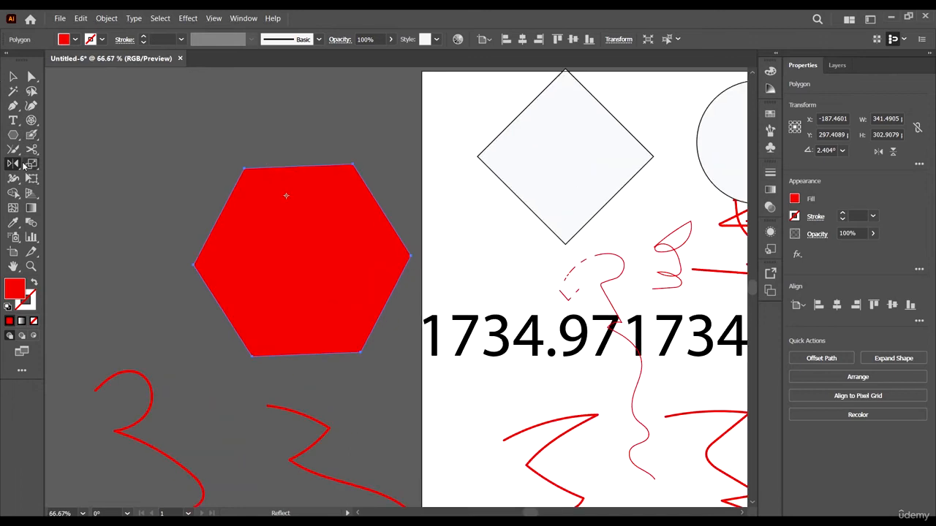
# - Preview a larger horizontal scale and a horizontal move on the hexagon in Transform Each, and cancel the changes
pyautogui.rightClick(312, 248)
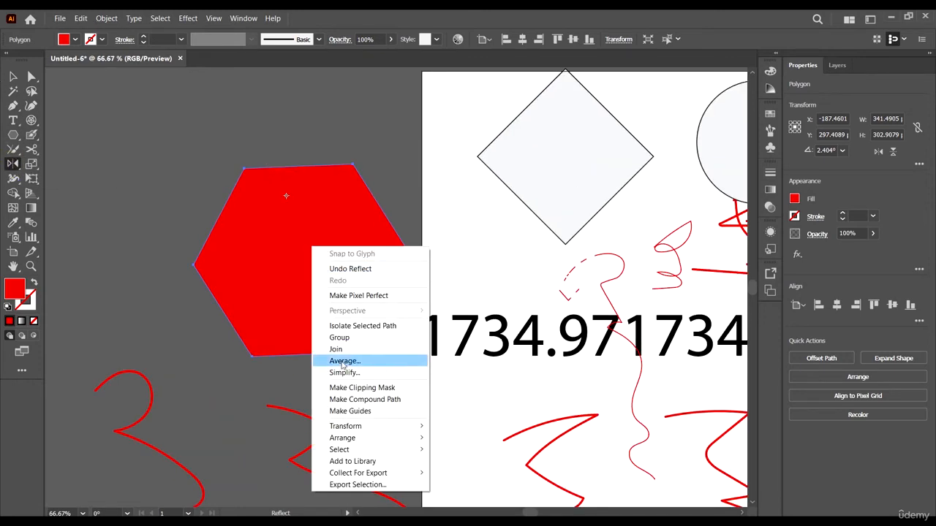
pyautogui.rightClick(276, 217)
pyautogui.moveTo(356, 397)
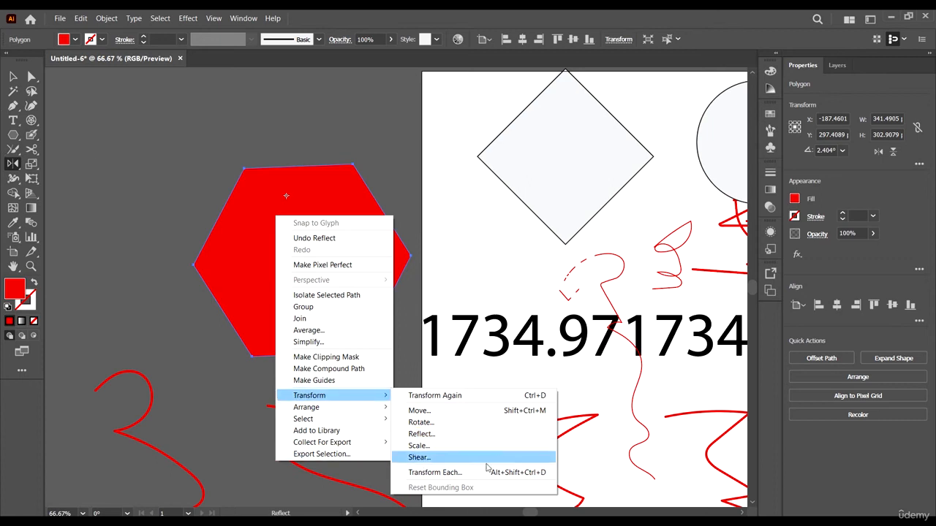
pyautogui.click(511, 472)
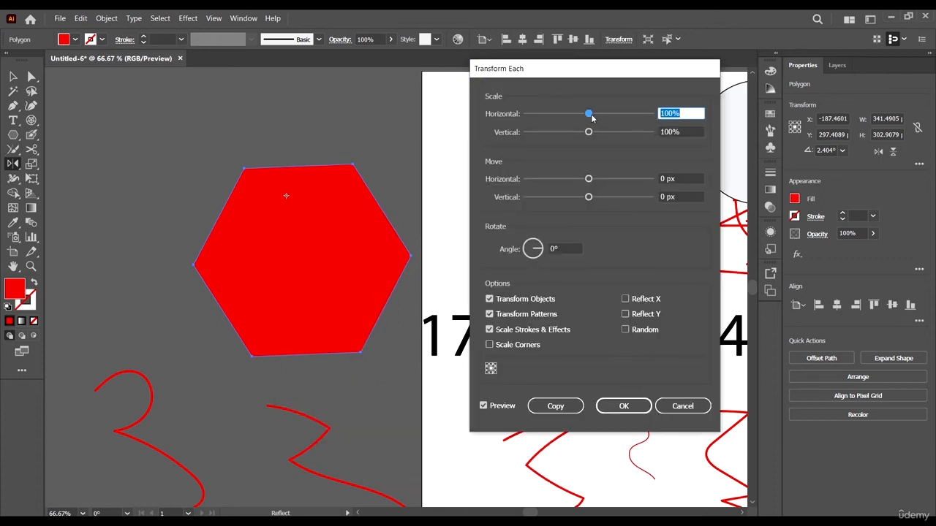
pyautogui.moveTo(589, 114); pyautogui.dragTo(628, 113)
pyautogui.moveTo(589, 179); pyautogui.dragTo(633, 179)
pyautogui.click(682, 406)
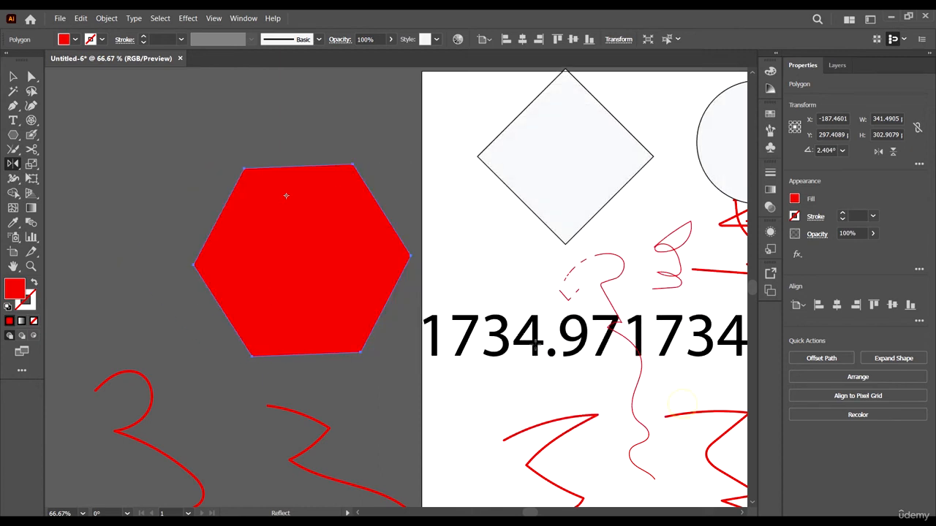
# - Try to widen the unselected red 3-shaped brush path outside the artboard with the Width Tool
pyautogui.click(30, 166)
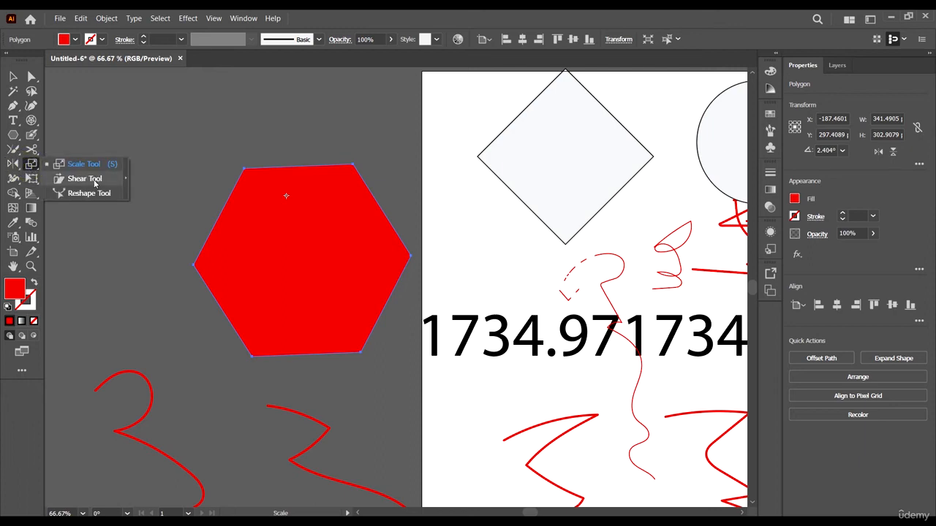
pyautogui.click(14, 179)
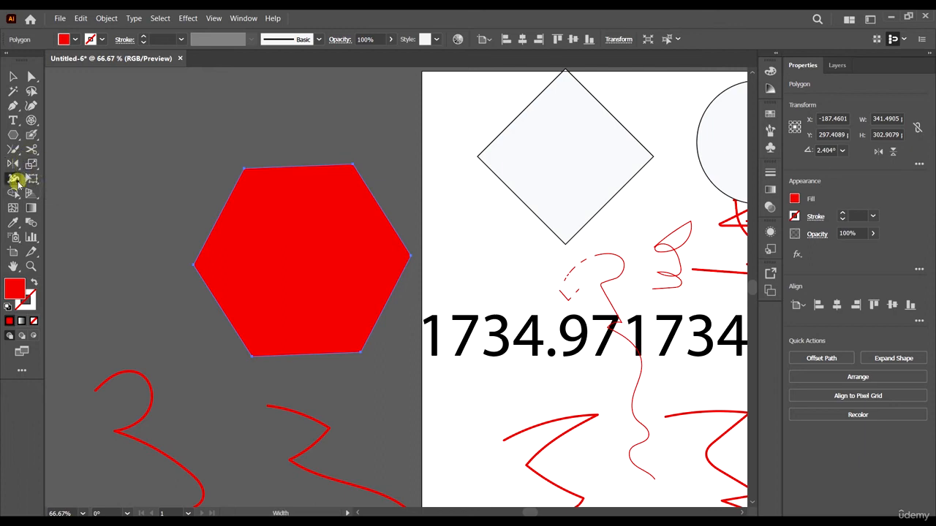
pyautogui.click(16, 181)
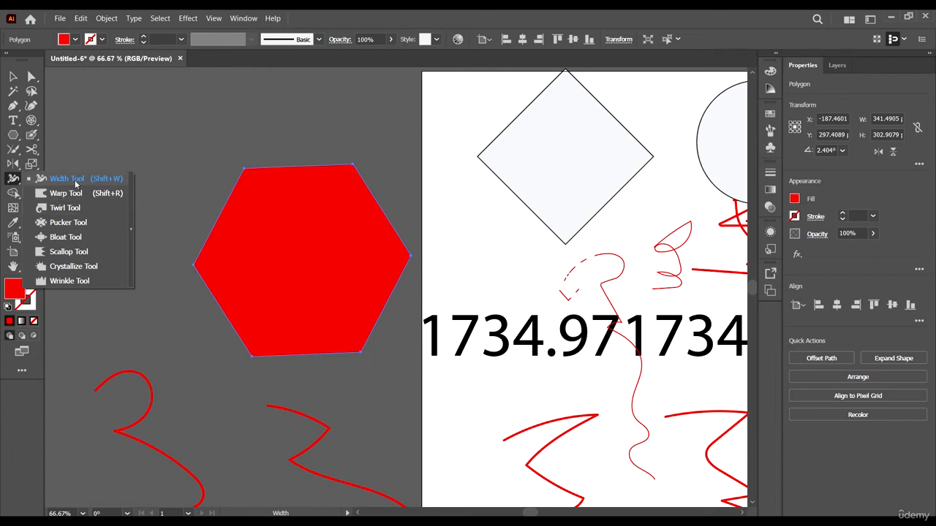
pyautogui.click(76, 180)
pyautogui.scroll(-2, 178, 407)
pyautogui.click(176, 408)
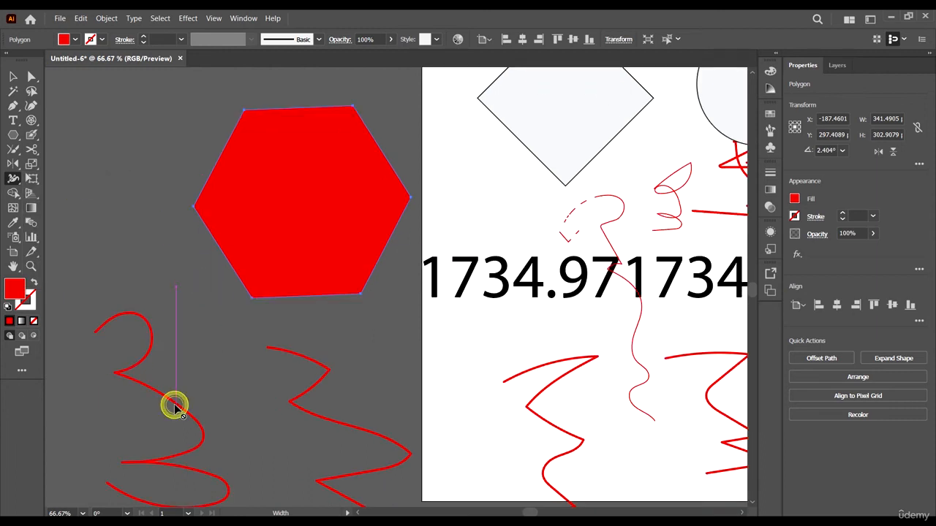
pyautogui.click(179, 403)
pyautogui.scroll(-2, 176, 402)
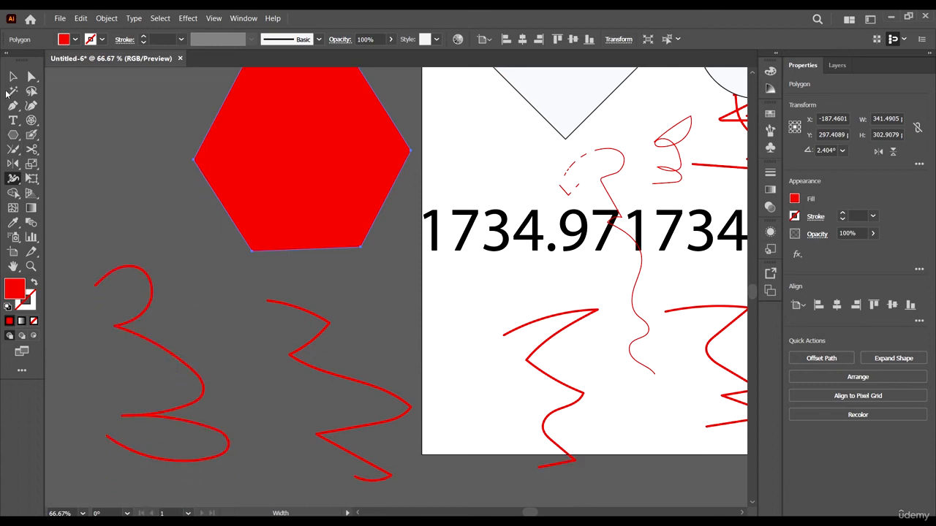
# - Select the red 3-shaped brush path and try to adjust its middle bend with the Width Tool
pyautogui.press('v')
pyautogui.click(207, 331)
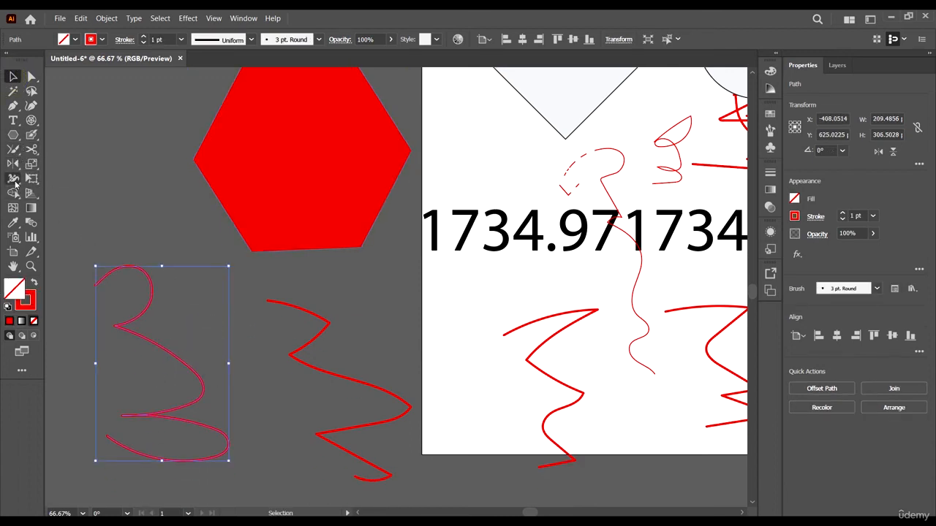
pyautogui.click(13, 179)
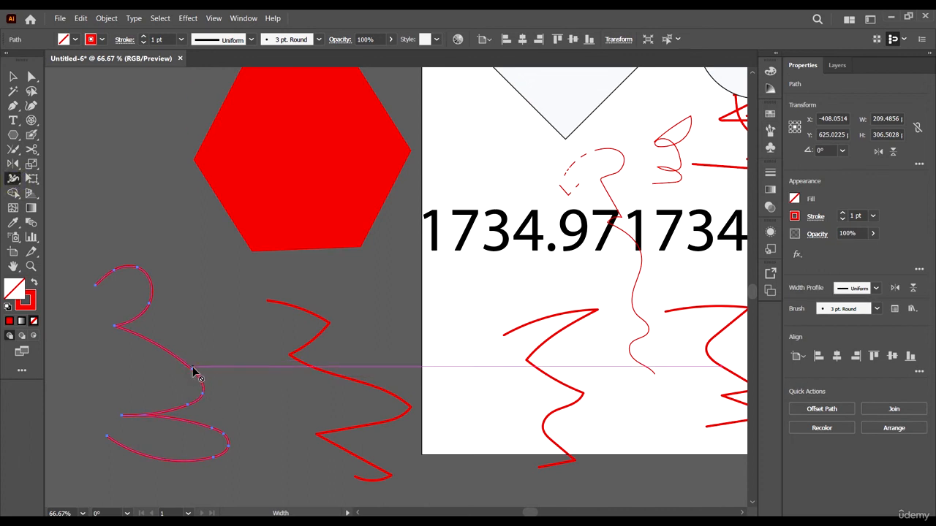
pyautogui.scroll(-2, 251, 343)
pyautogui.keyDown('alt'); pyautogui.scroll(5, 212, 336); pyautogui.keyUp('alt')
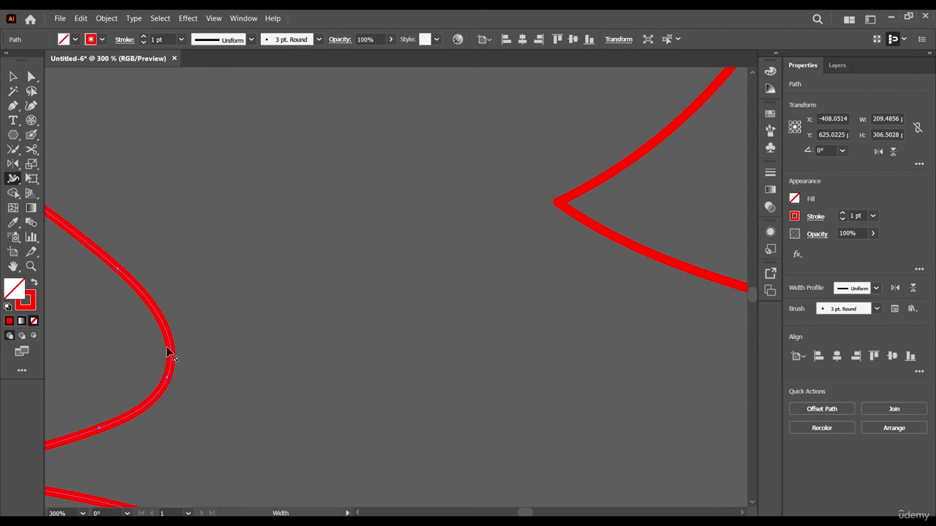
pyautogui.scroll(-3, 197, 348)
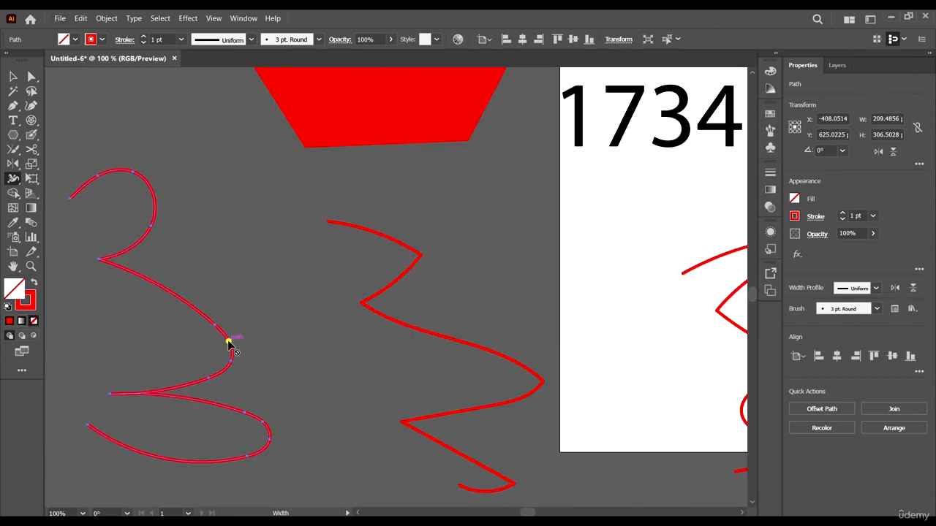
pyautogui.click(229, 341)
pyautogui.scroll(-1, 305, 251)
pyautogui.click(13, 76)
pyautogui.click(217, 188)
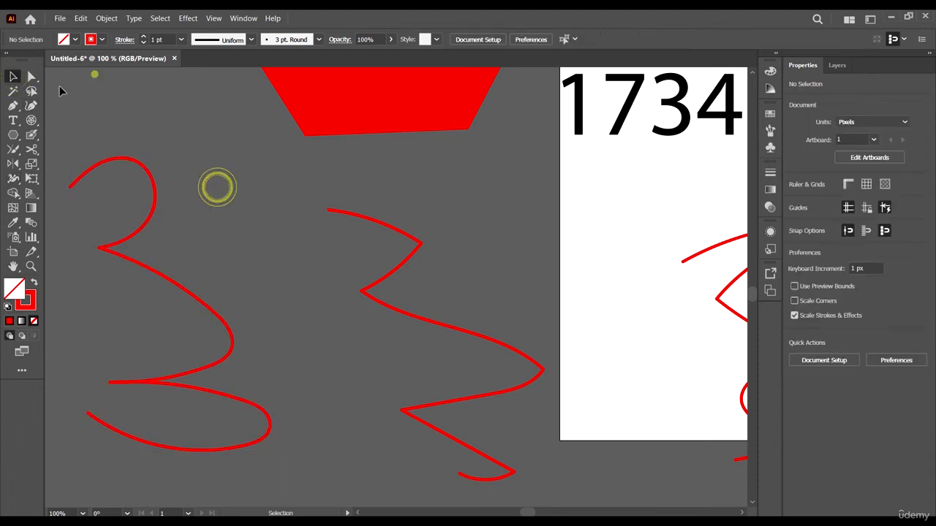
# - Draw a diagonal line about 128 px wide and 124 px high above the red brush paths with the Pen Tool
pyautogui.click(13, 105)
pyautogui.click(134, 87)
pyautogui.moveTo(256, 204); pyautogui.dragTo(263, 214)
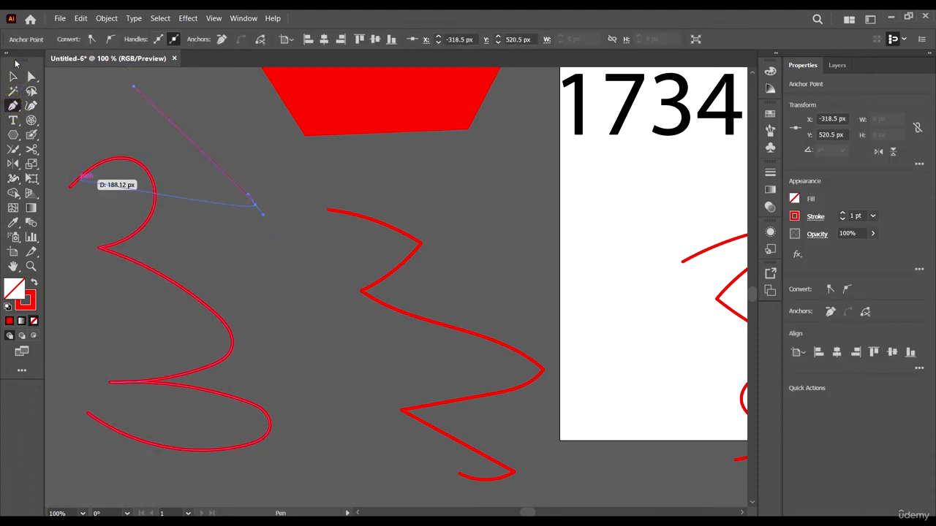
pyautogui.click(13, 76)
pyautogui.click(184, 180)
pyautogui.scroll(1, 192, 154)
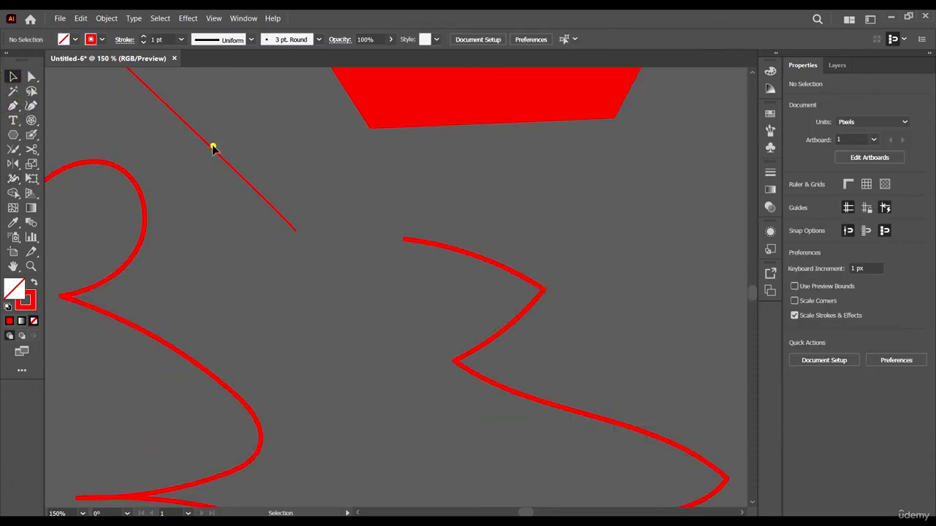
# - Move the new diagonal line to the empty canvas area left of the red 3-shaped path
pyautogui.click(213, 149)
pyautogui.scroll(1, 175, 132)
pyautogui.scroll(-3, 379, 211)
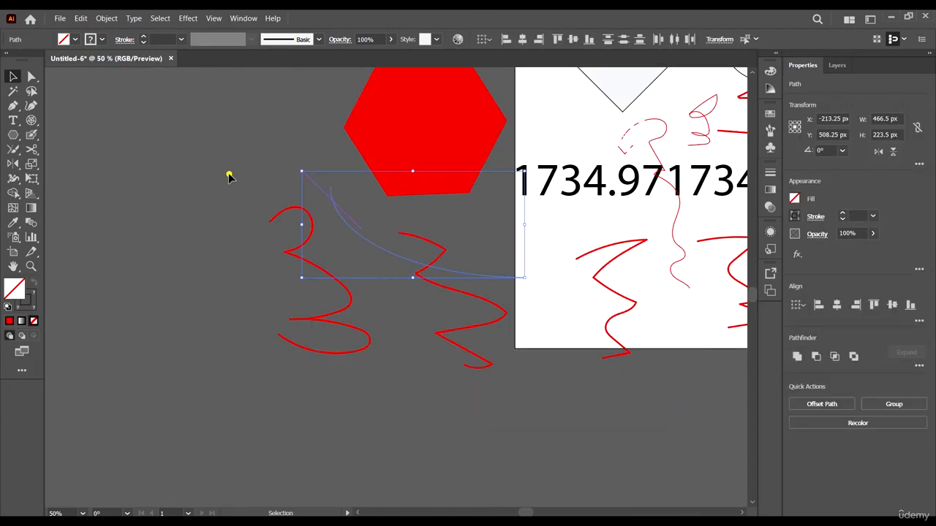
pyautogui.click(226, 174)
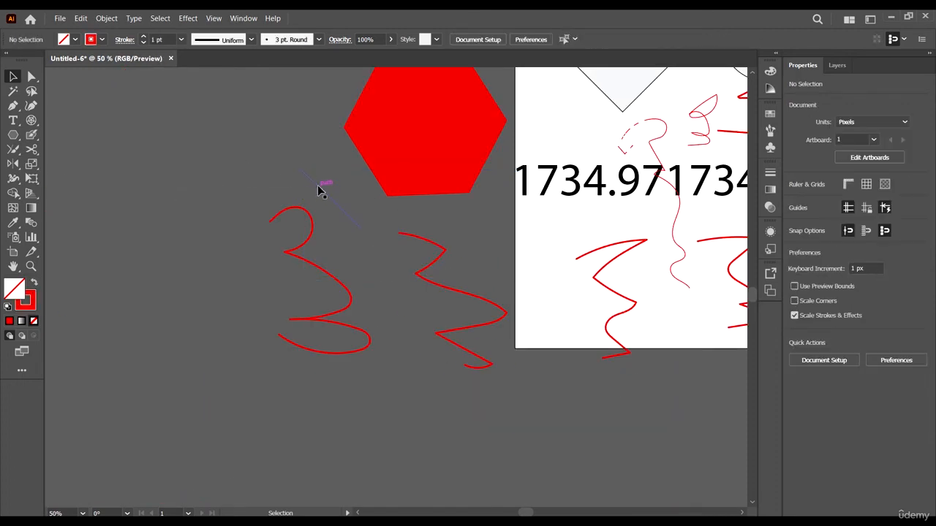
pyautogui.moveTo(318, 190); pyautogui.dragTo(122, 180)
pyautogui.scroll(3, 93, 168)
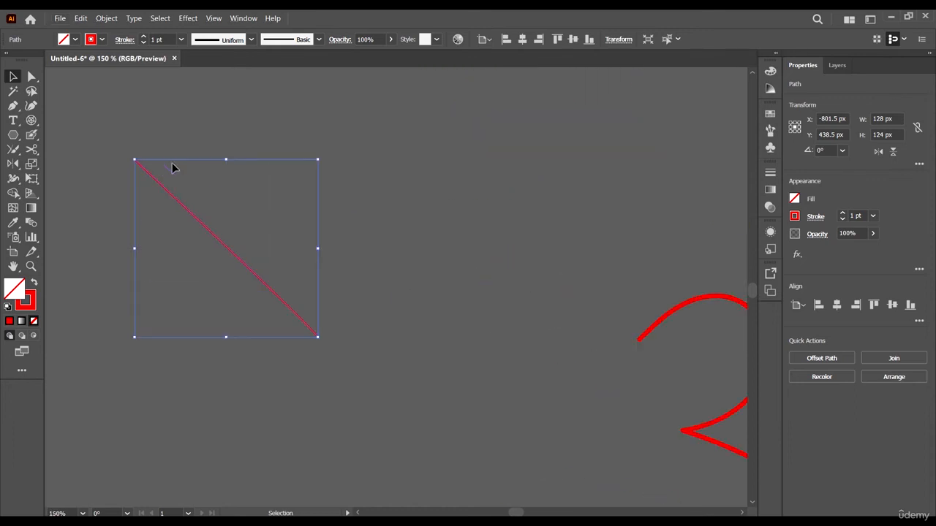
# - Widen the diagonal line's stroke near its midpoint to about 24 pt with the Width Tool, giving it a tapered leaf shape
pyautogui.click(13, 180)
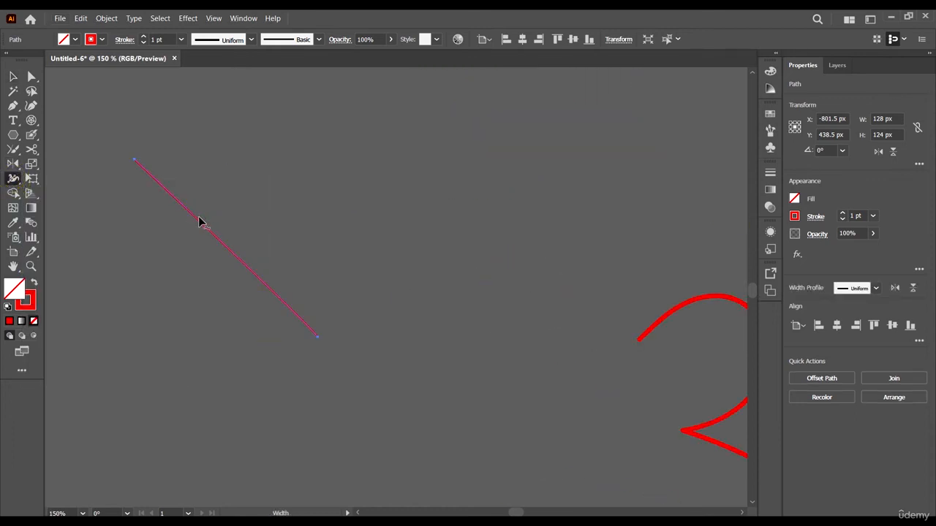
pyautogui.moveTo(201, 222); pyautogui.dragTo(127, 305)
pyautogui.hotkey('ctrl', 'z')
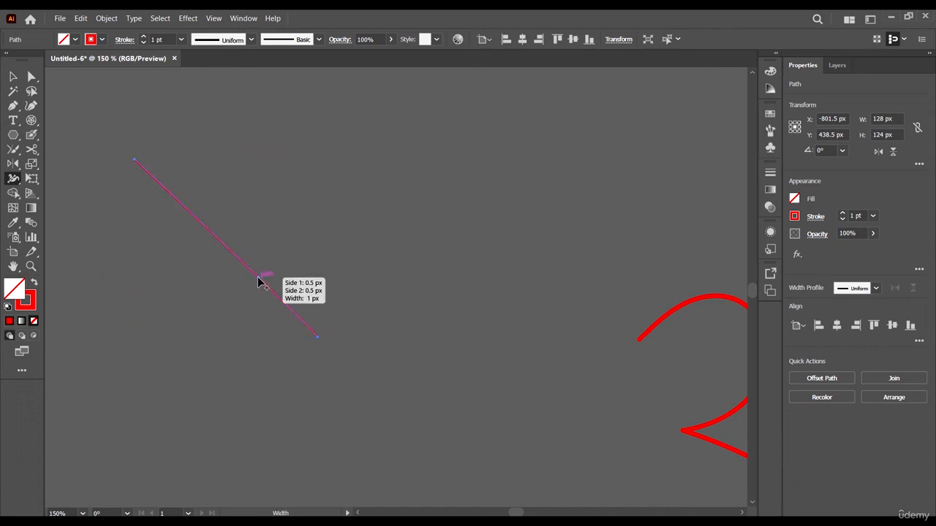
pyautogui.moveTo(232, 253)
pyautogui.mouseDown()
pyautogui.moveTo(209, 272)
pyautogui.moveTo(220, 265)
pyautogui.mouseUp()
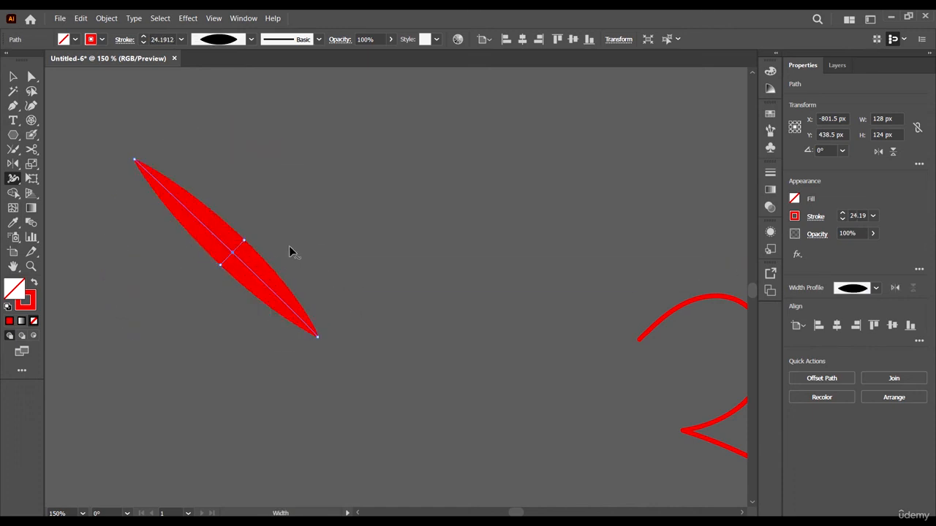
pyautogui.scroll(-4, 273, 212)
pyautogui.scroll(3, 293, 225)
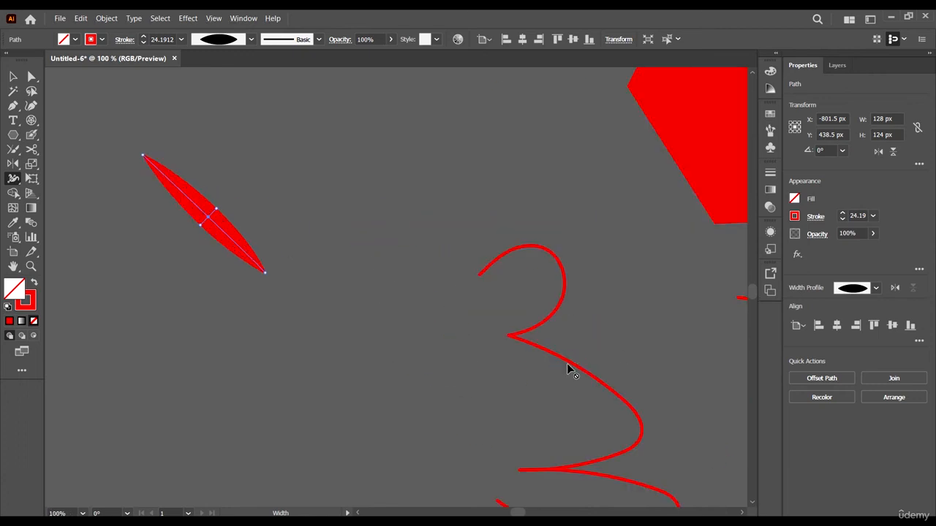
# - Twist the middle of the tapered diagonal stroke into a spiral with the Twirl Tool
pyautogui.click(13, 76)
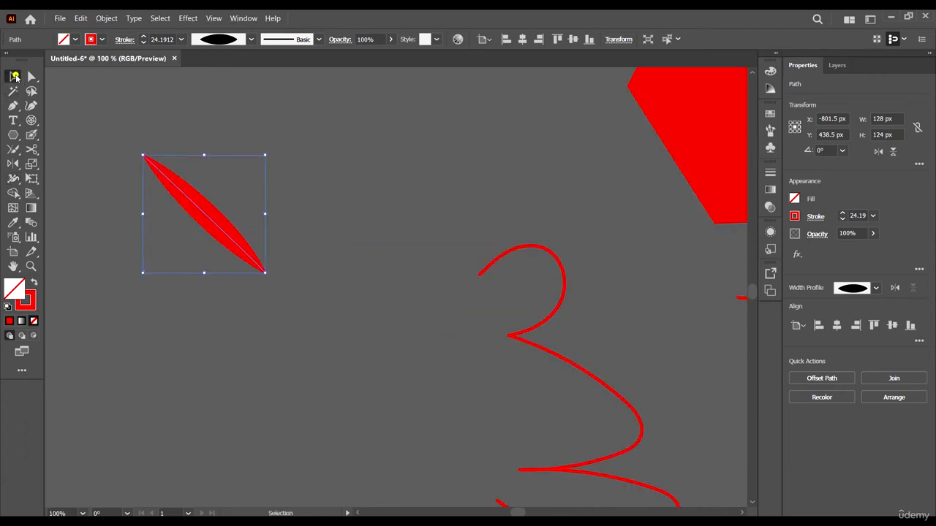
pyautogui.click(12, 181)
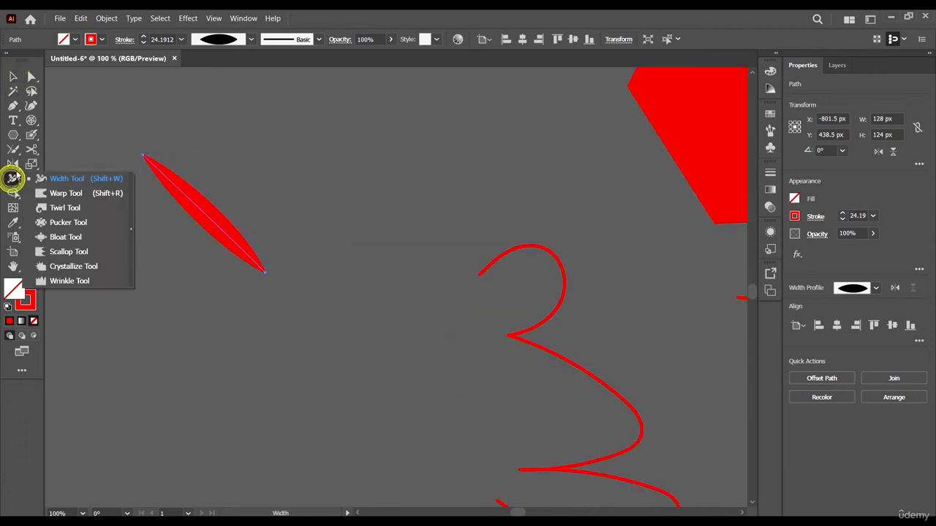
pyautogui.click(73, 208)
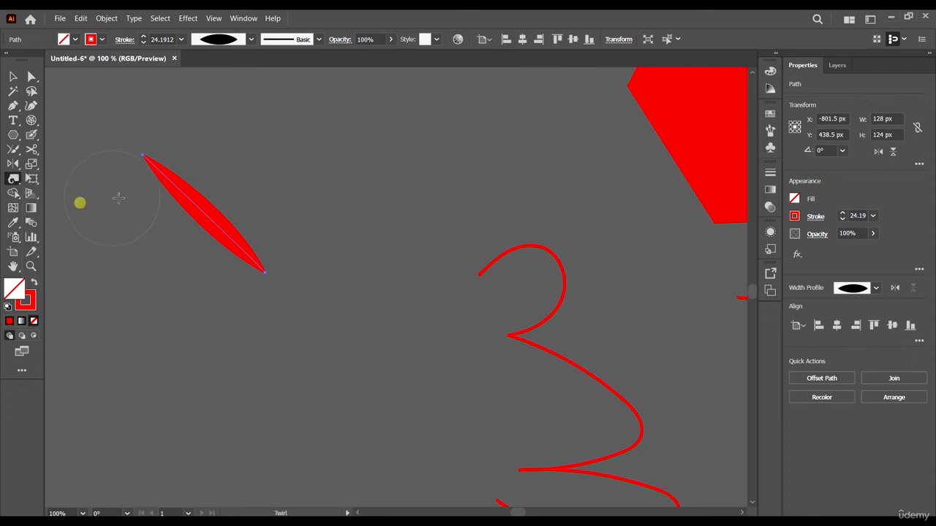
pyautogui.moveTo(219, 220); pyautogui.dragTo(222, 212)
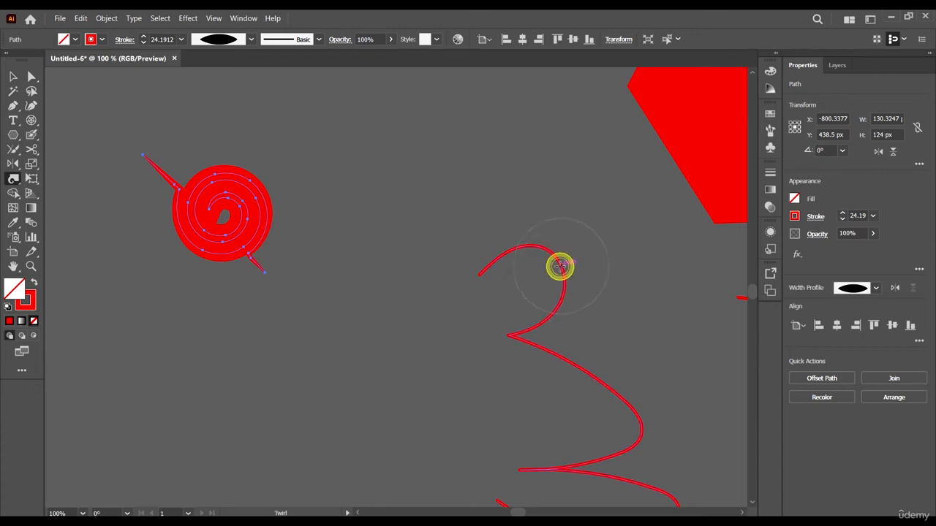
# - Draw a 442 px square with the Rectangle Tool on the empty canvas below the twirled stroke and the red 3-shaped path
pyautogui.scroll(-3, 459, 168)
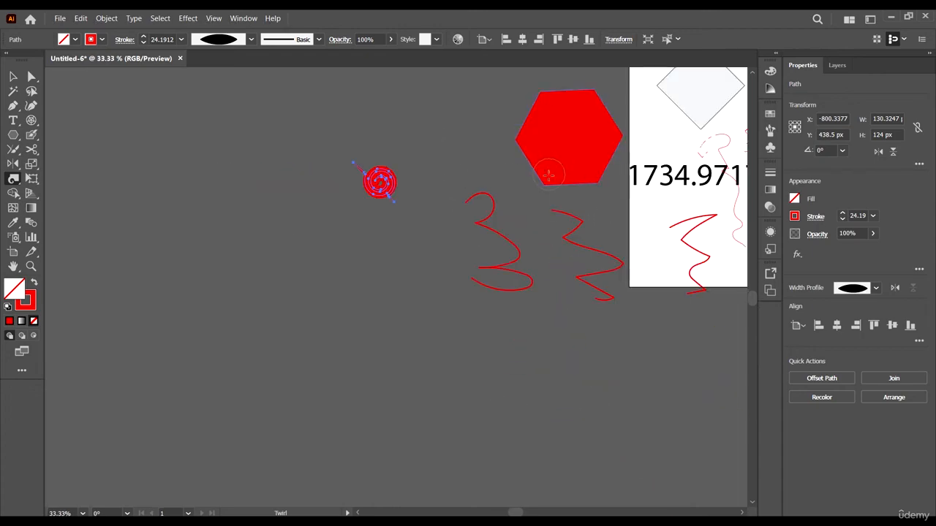
pyautogui.scroll(-2, 358, 181)
pyautogui.scroll(4, 547, 122)
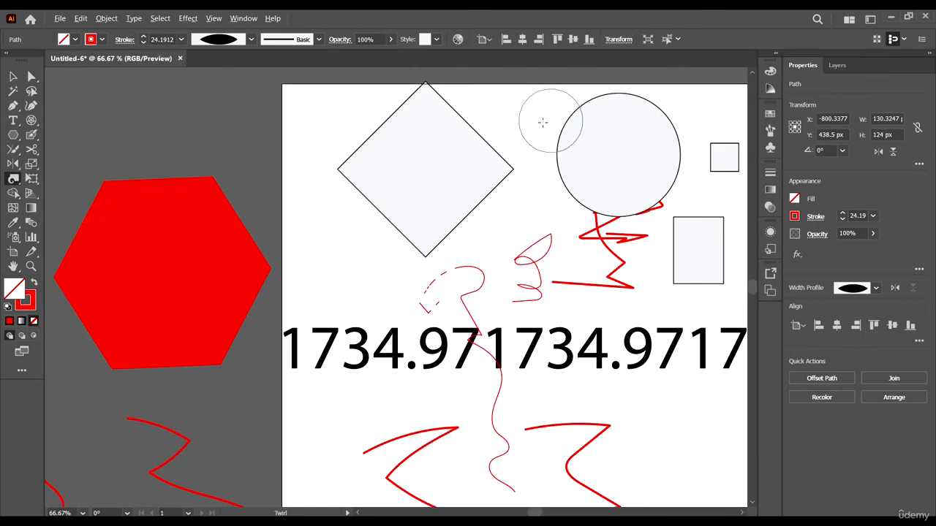
pyautogui.scroll(-2, 497, 145)
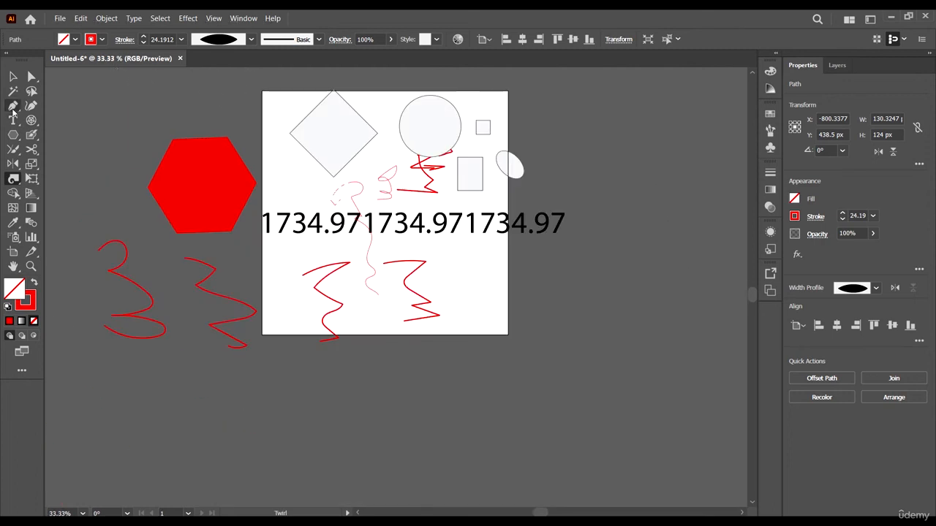
pyautogui.scroll(-2, 169, 271)
pyautogui.hscroll(-3, 125, 254)
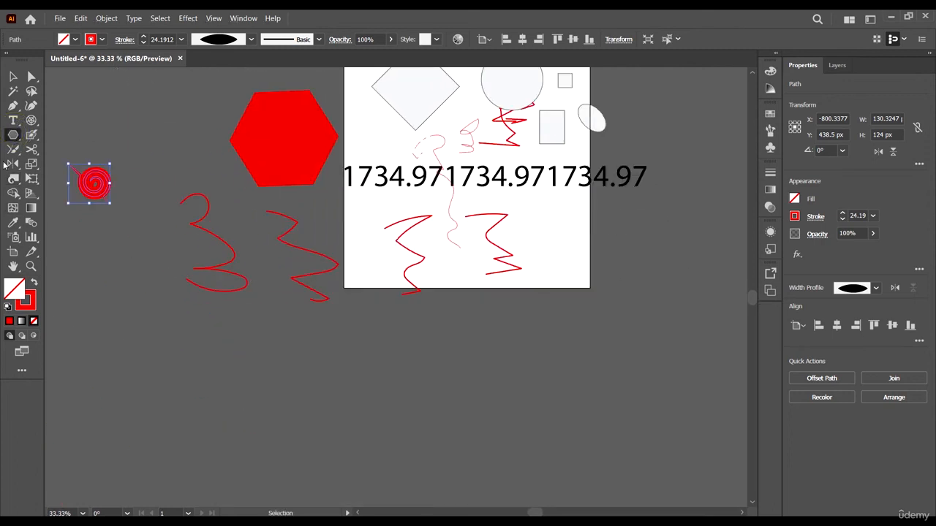
pyautogui.click(15, 148)
pyautogui.click(14, 136)
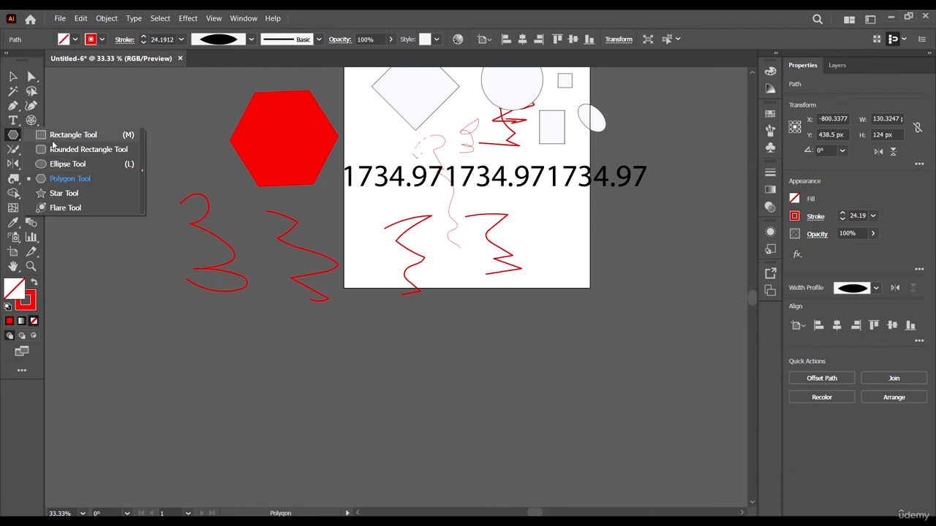
pyautogui.click(52, 139)
pyautogui.hscroll(-2, 101, 214)
pyautogui.hscroll(-1, 100, 214)
pyautogui.moveTo(117, 317)
pyautogui.mouseDown()
pyautogui.moveTo(179, 365)
pyautogui.moveTo(258, 457)
pyautogui.mouseUp()
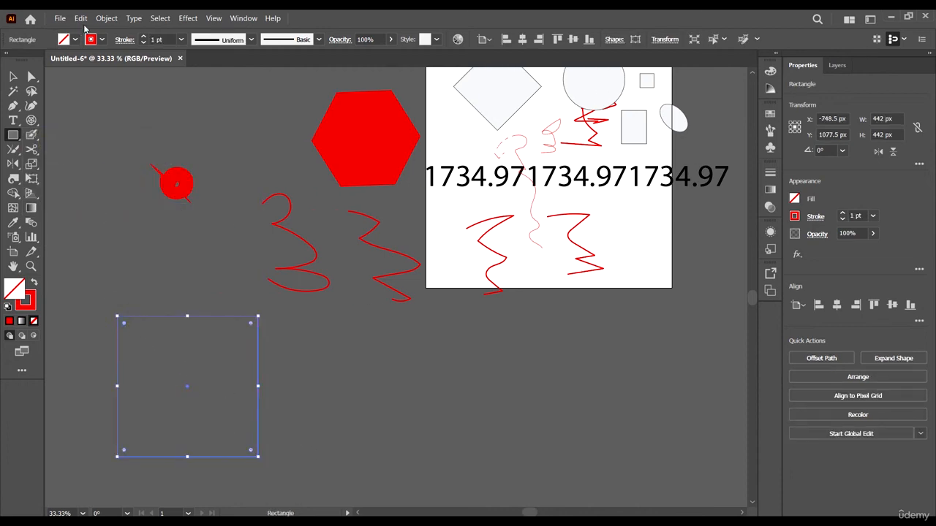
# - Remove the new square's stroke and fill it with yellow
pyautogui.click(102, 40)
pyautogui.click(8, 65)
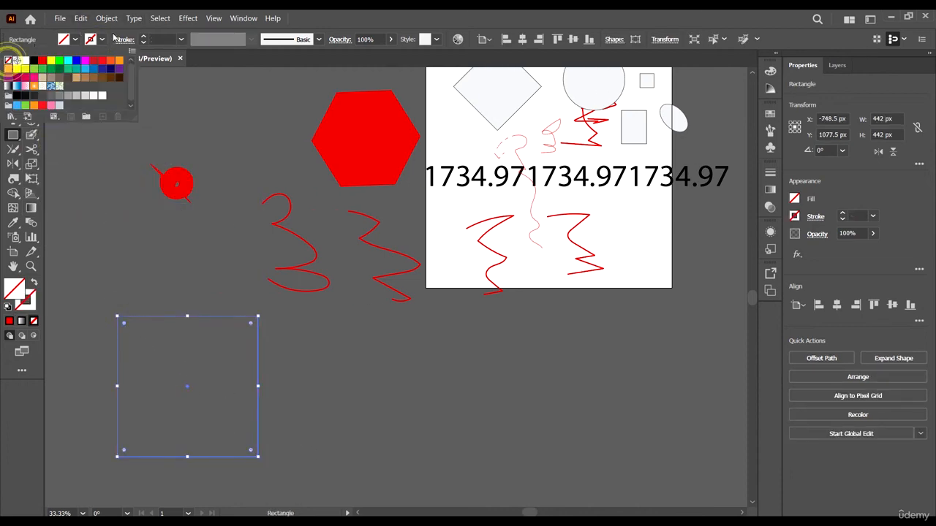
pyautogui.click(72, 40)
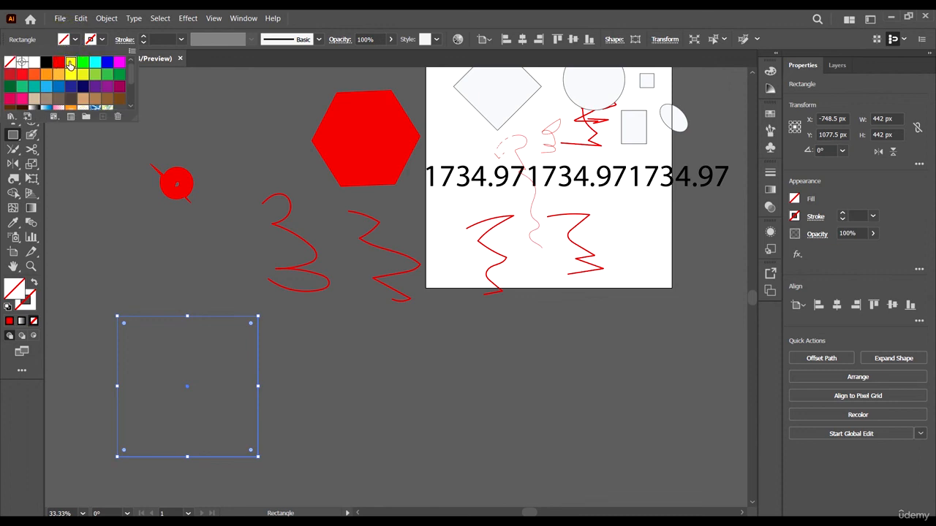
pyautogui.click(70, 64)
pyautogui.click(371, 14)
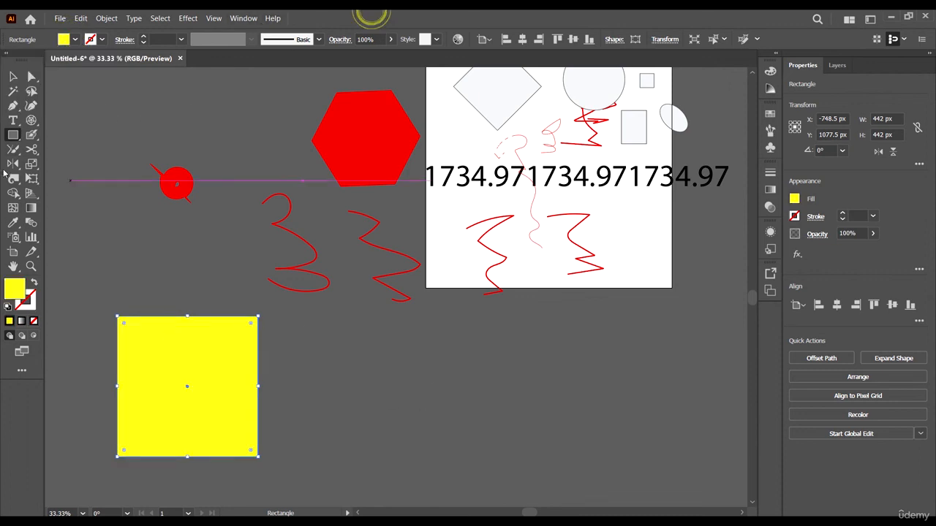
# - Twist three small spirals into the yellow square's right edge with the Twirl Tool, at the lower corner, the middle and the upper part
pyautogui.click(15, 179)
pyautogui.scroll(-3, 188, 343)
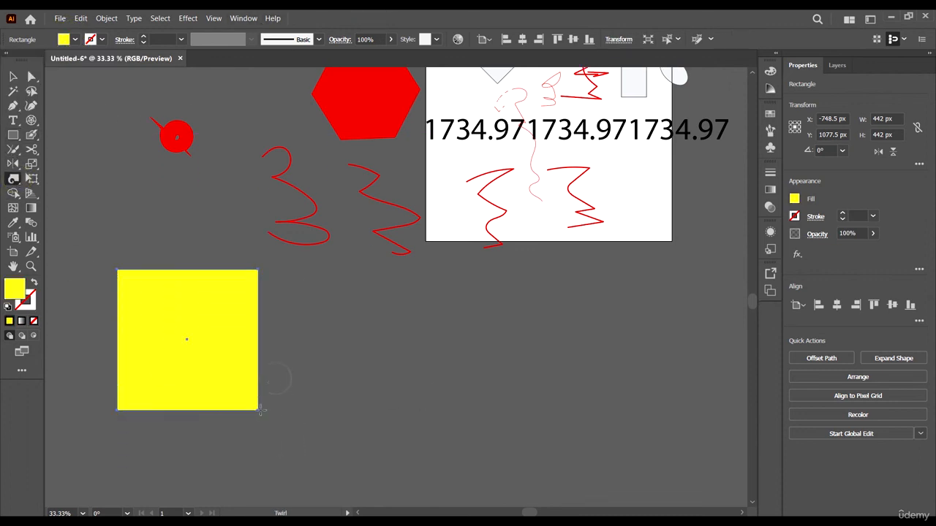
pyautogui.moveTo(259, 402); pyautogui.dragTo(259, 402)
pyautogui.moveTo(265, 360); pyautogui.dragTo(264, 360)
pyautogui.click(14, 179)
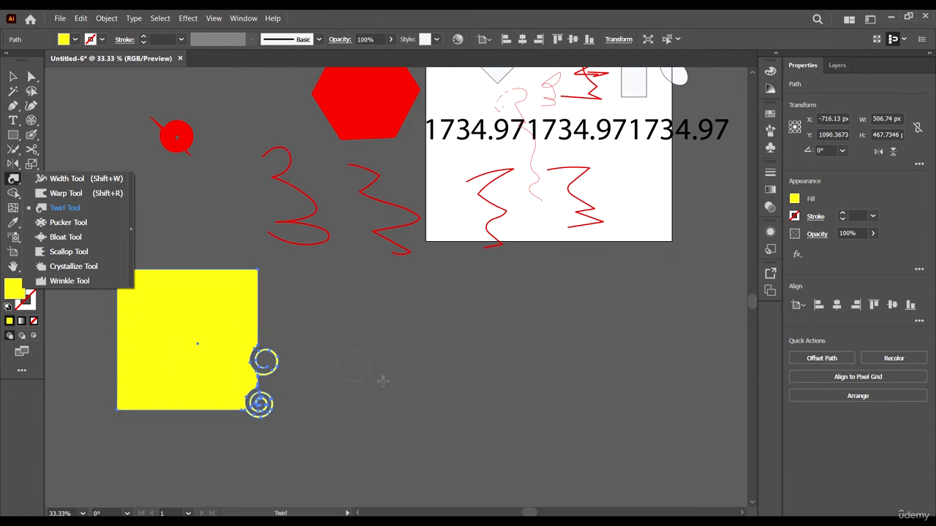
pyautogui.moveTo(265, 303); pyautogui.dragTo(261, 319)
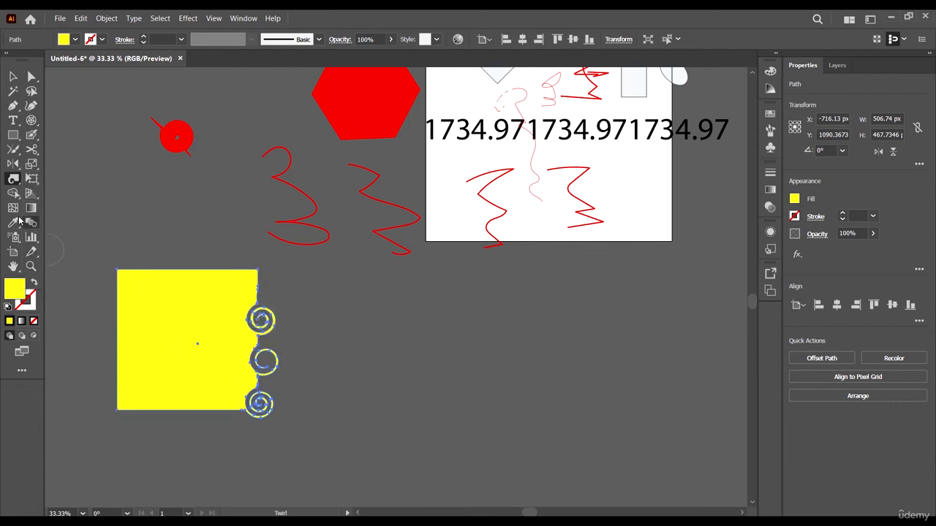
pyautogui.click(32, 179)
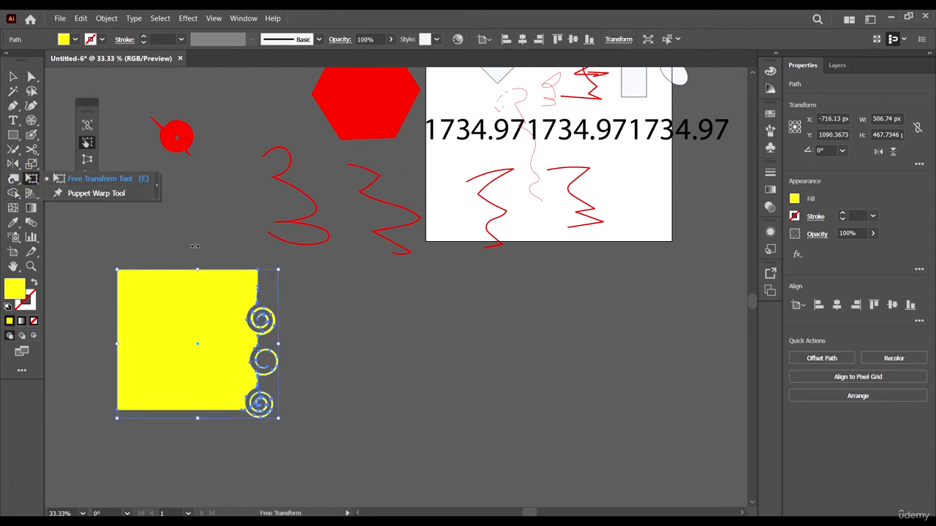
pyautogui.click(96, 179)
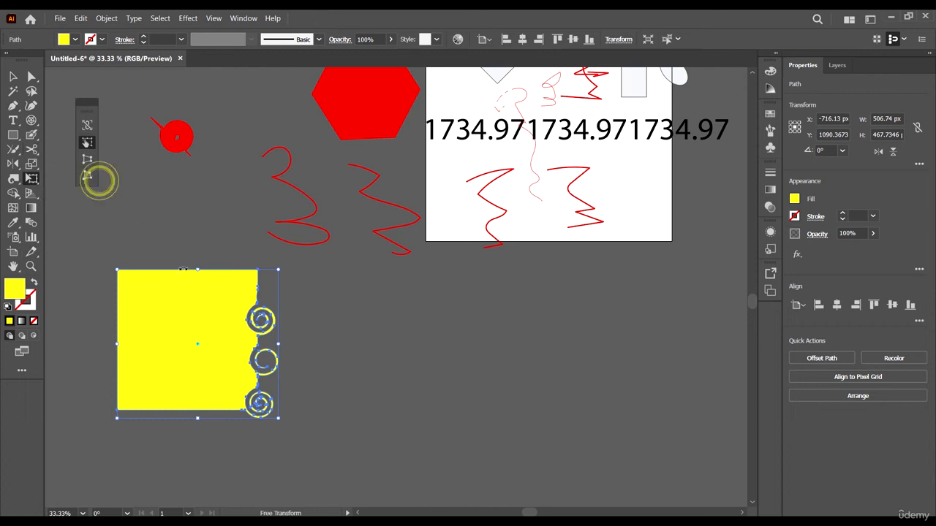
pyautogui.click(13, 193)
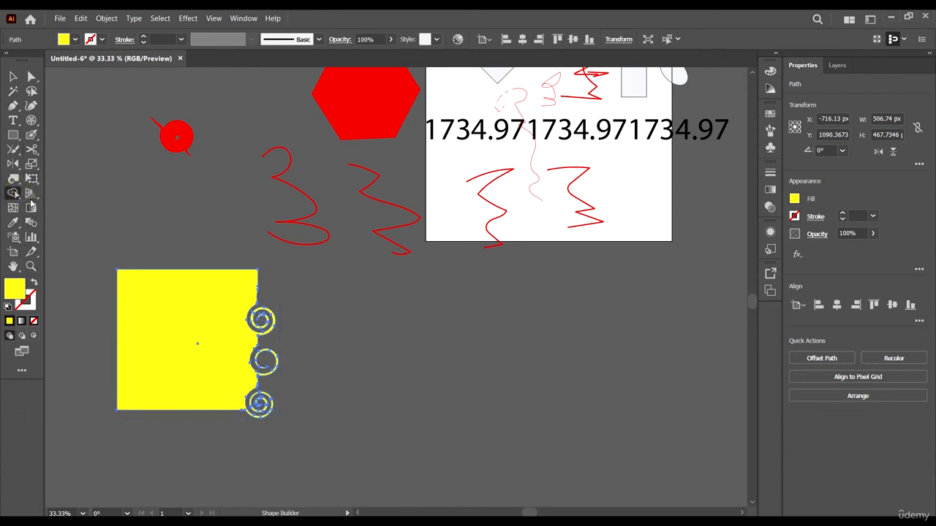
pyautogui.scroll(-2, 157, 260)
pyautogui.hscroll(-2, 157, 261)
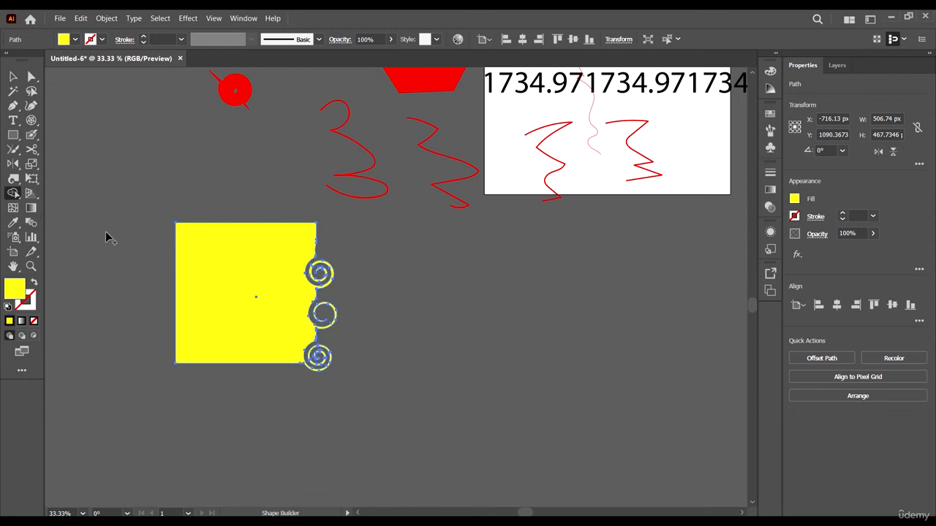
# - Deselect the twirled square and draw a smaller upright yellow rectangle overlapping its lower-left corner
pyautogui.click(13, 76)
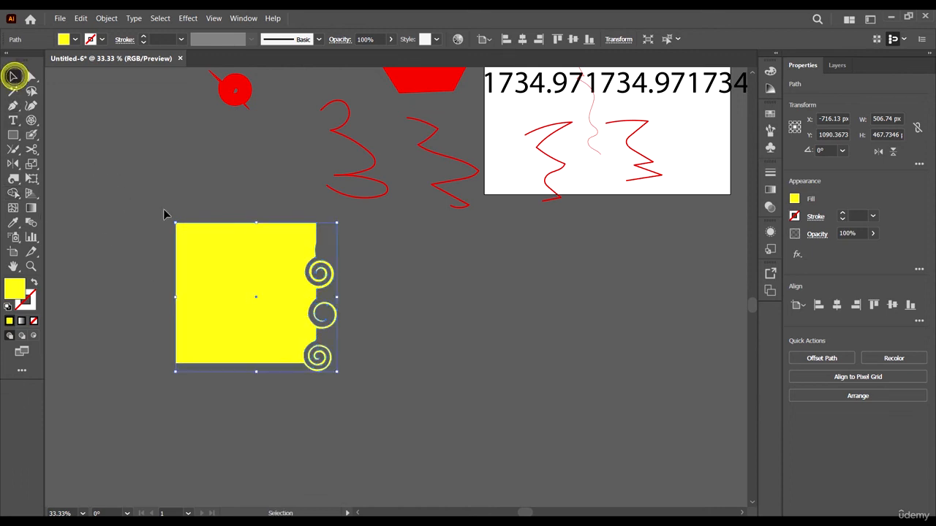
pyautogui.click(247, 202)
pyautogui.scroll(2, 241, 341)
pyautogui.hscroll(-3, 292, 369)
pyautogui.scroll(-3, 330, 398)
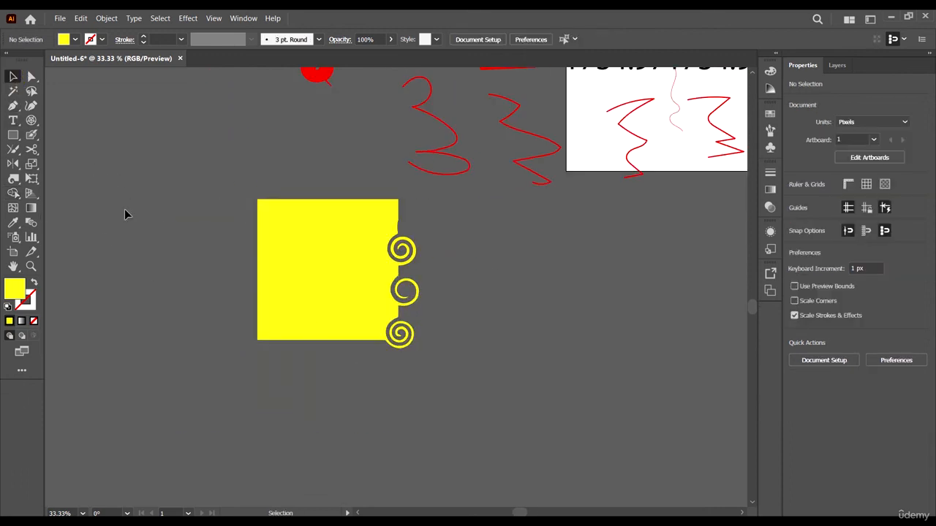
pyautogui.click(14, 134)
pyautogui.moveTo(215, 298); pyautogui.dragTo(291, 400)
# - Select both yellow shapes and remove their overlapping area with the Shape Builder Tool
pyautogui.moveTo(385, 430); pyautogui.dragTo(253, 307)
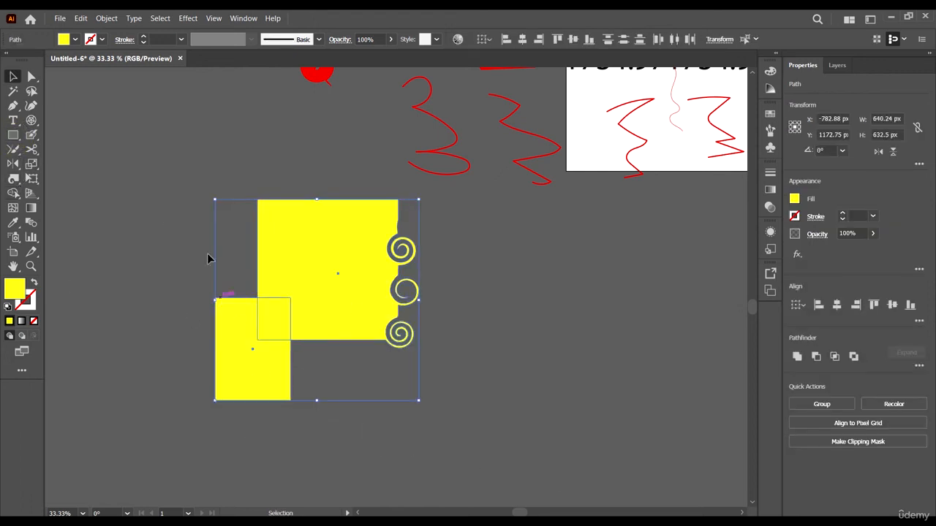
pyautogui.click(19, 197)
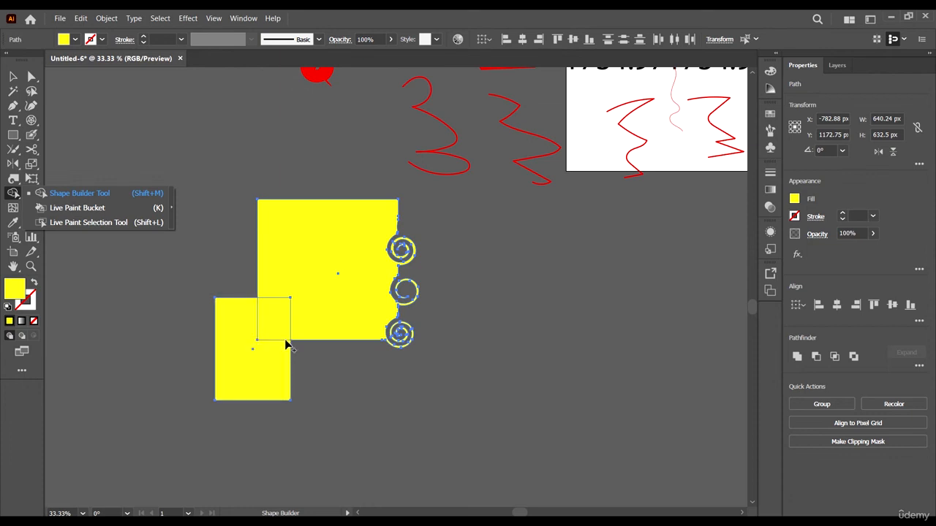
pyautogui.keyDown('alt'); pyautogui.click(281, 318); pyautogui.keyUp('alt')
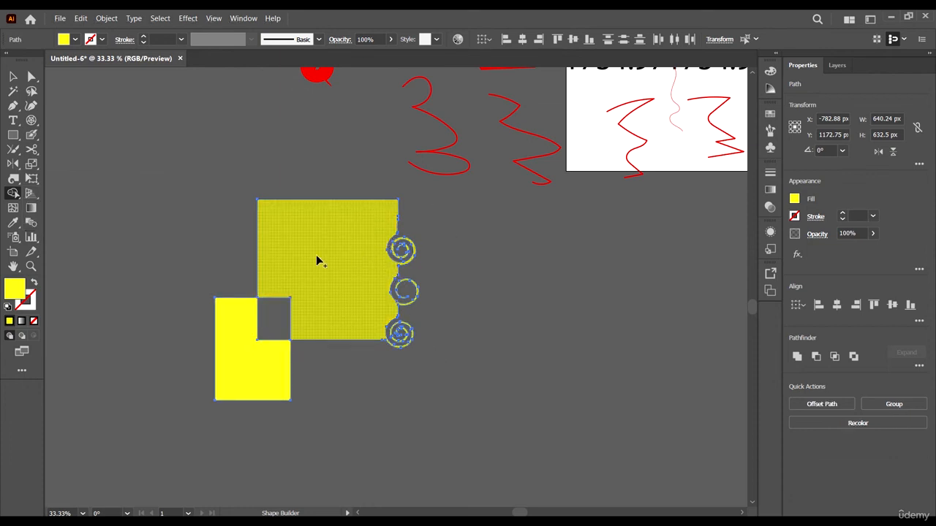
# - Merge the twirled square and the smaller rectangle into one yellow shape with the Shape Builder Tool, and deselect it
pyautogui.moveTo(366, 269); pyautogui.dragTo(281, 395)
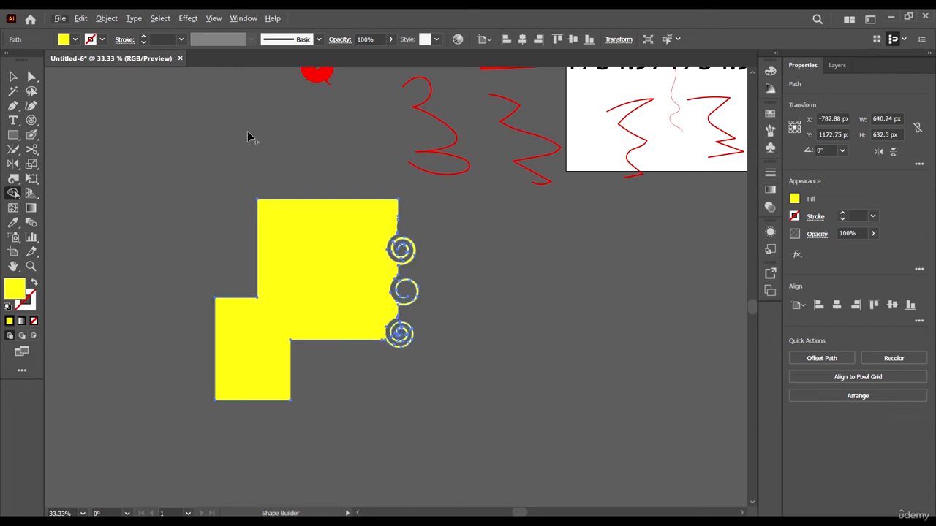
pyautogui.click(20, 76)
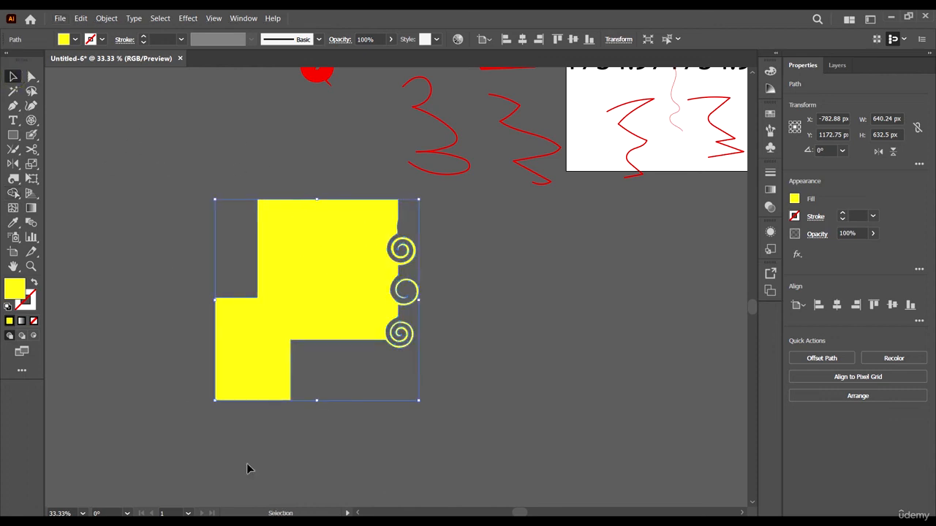
pyautogui.click(585, 375)
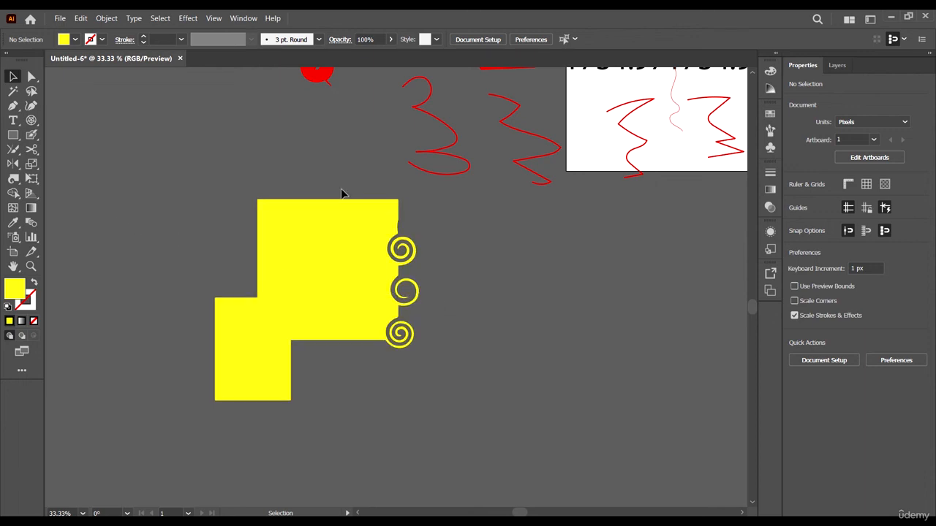
# - Show the perspective grid with the Perspective Grid Tool and hide it again
pyautogui.click(13, 194)
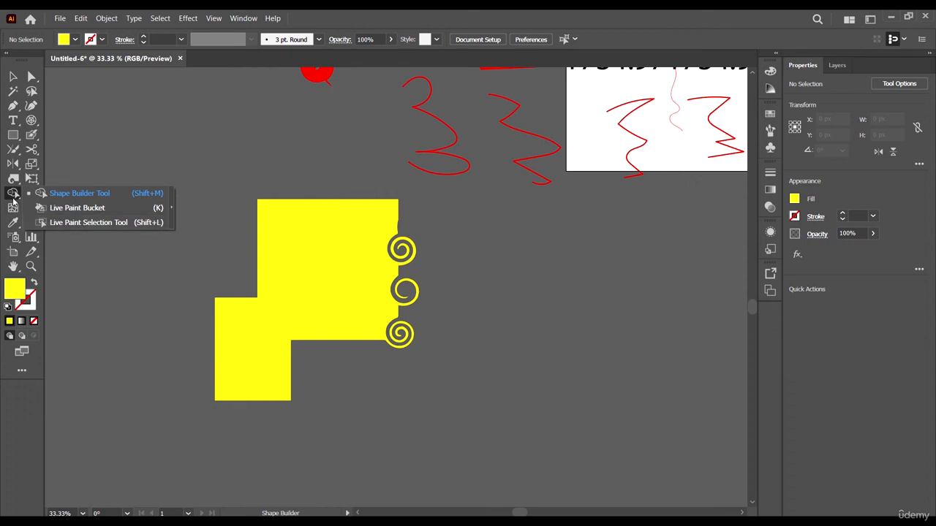
pyautogui.hotkey('shift', 'p')
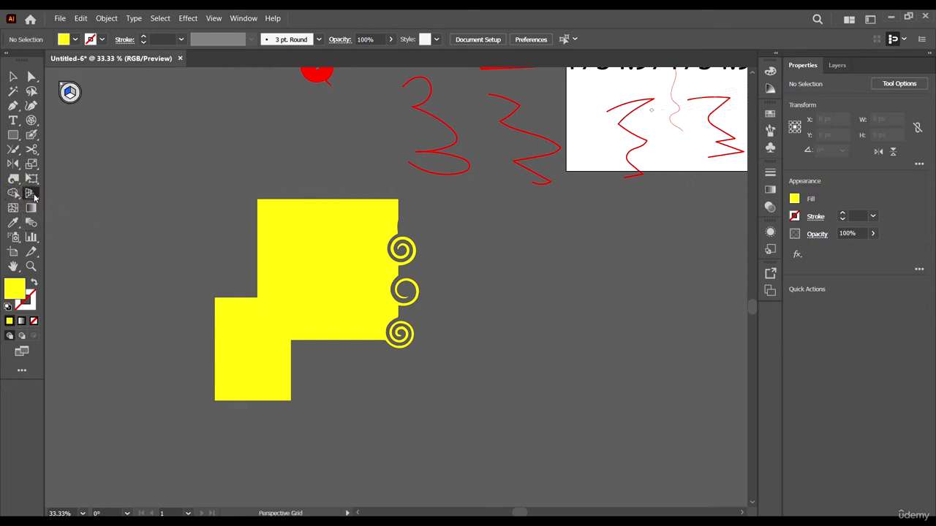
pyautogui.scroll(2, 65, 166)
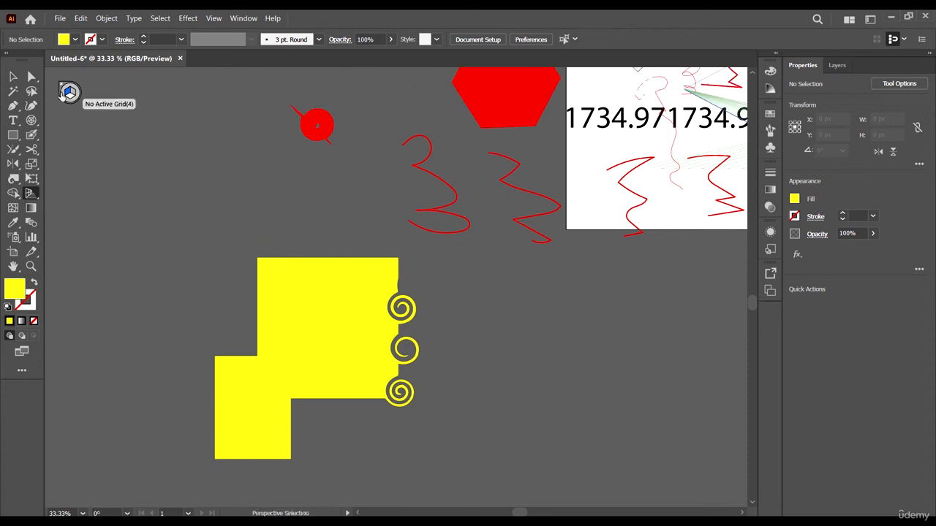
pyautogui.click(63, 86)
# - Add yellow mesh points near the red hexagon's top, right and left edges with the Mesh Tool to blend yellow into the red
pyautogui.scroll(-3, 110, 210)
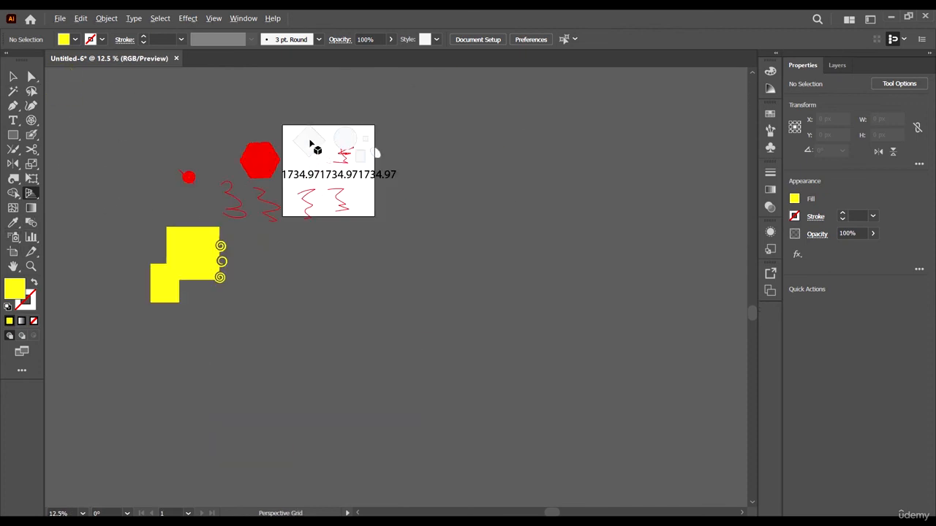
pyautogui.scroll(4, 311, 143)
pyautogui.scroll(-1, 243, 228)
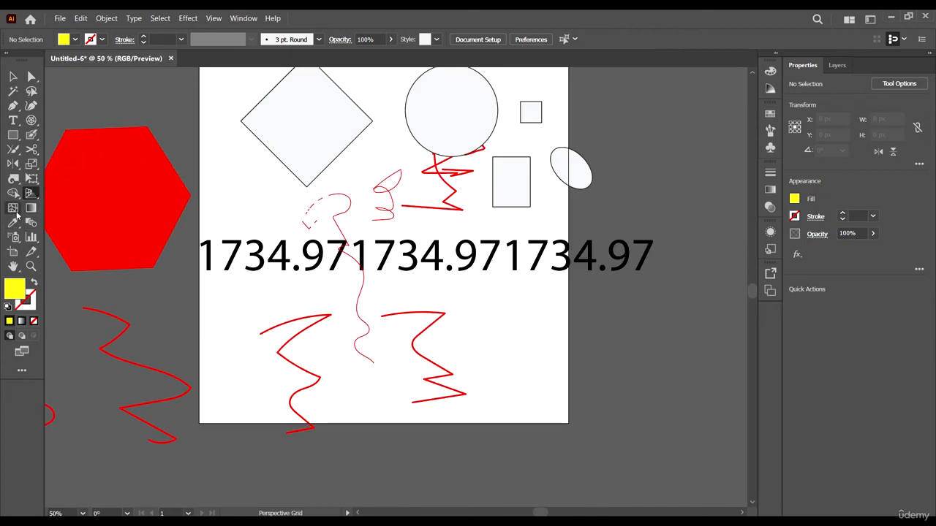
pyautogui.click(14, 208)
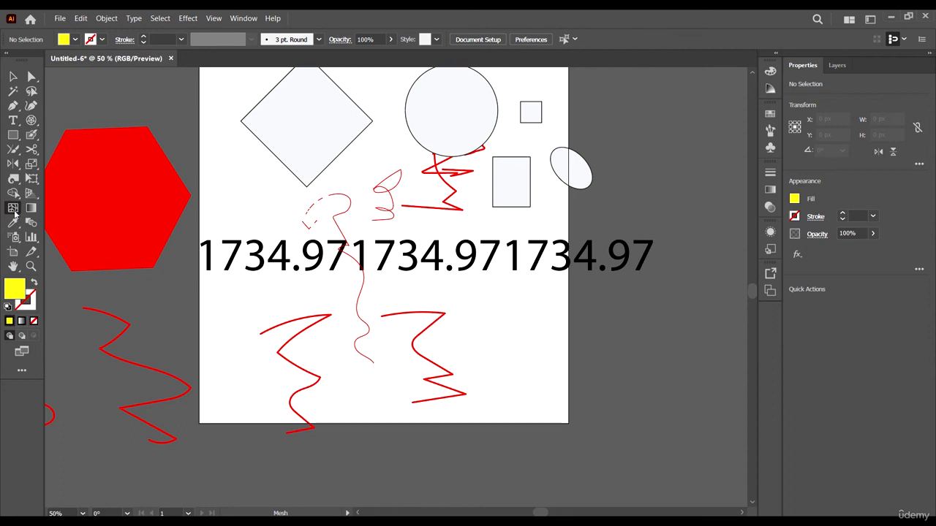
pyautogui.scroll(-1, 373, 272)
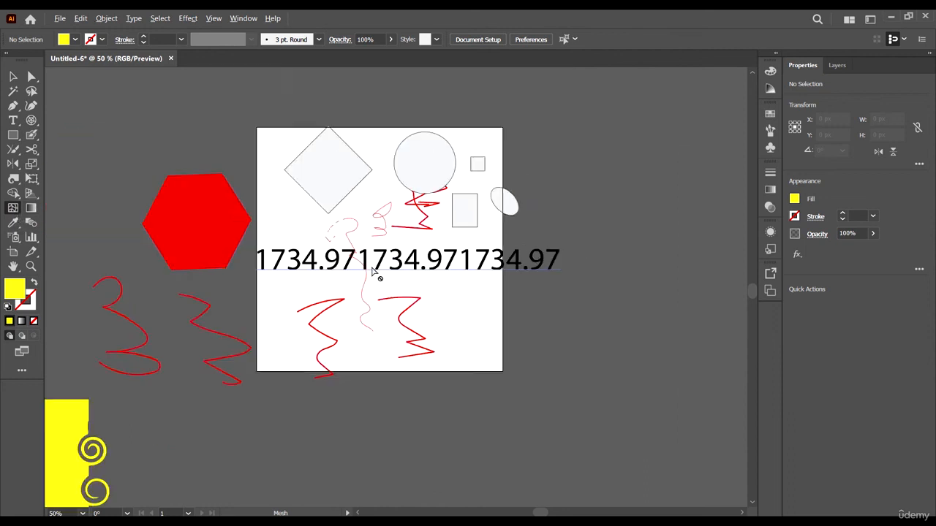
pyautogui.scroll(-1, 372, 272)
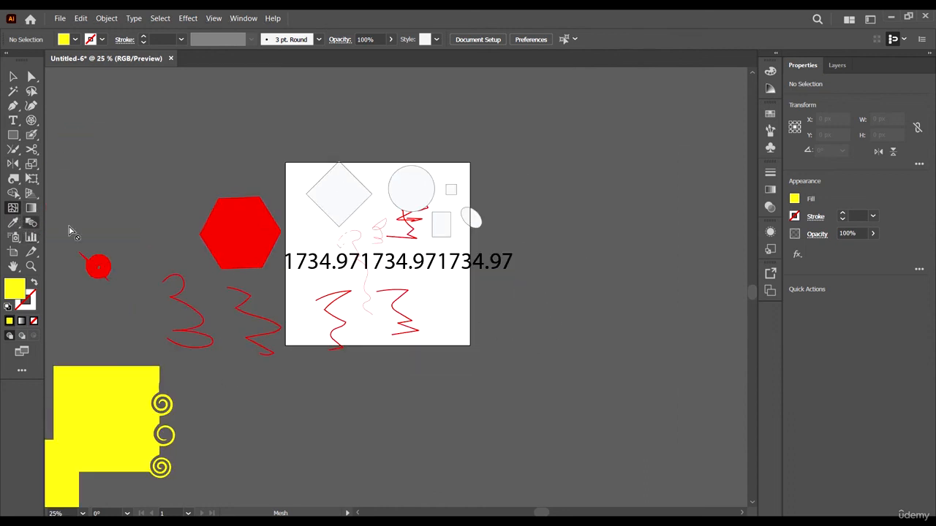
pyautogui.scroll(-1, 241, 176)
pyautogui.scroll(1, 246, 148)
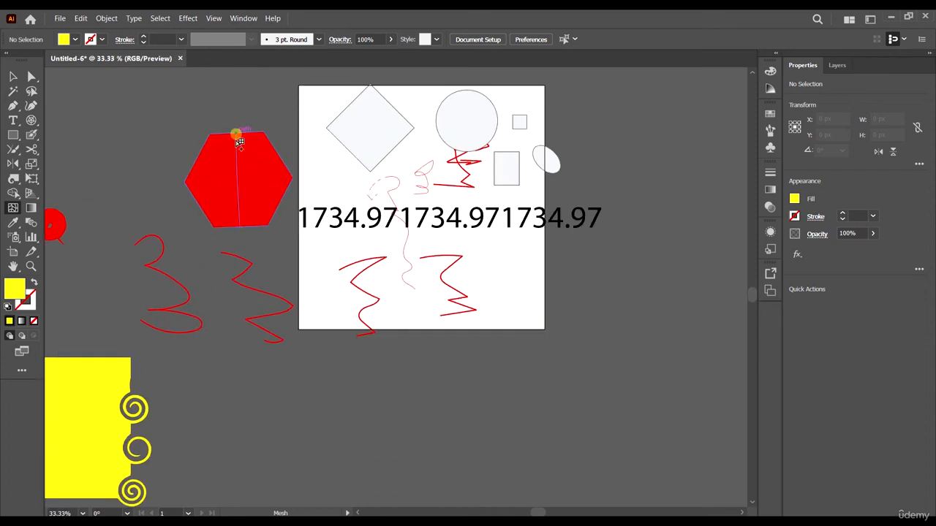
pyautogui.click(239, 141)
pyautogui.click(281, 202)
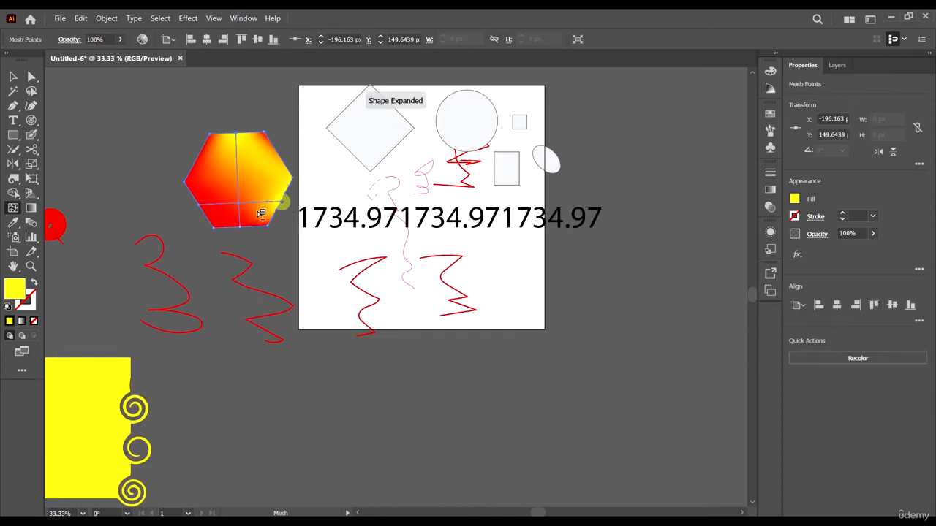
pyautogui.click(192, 190)
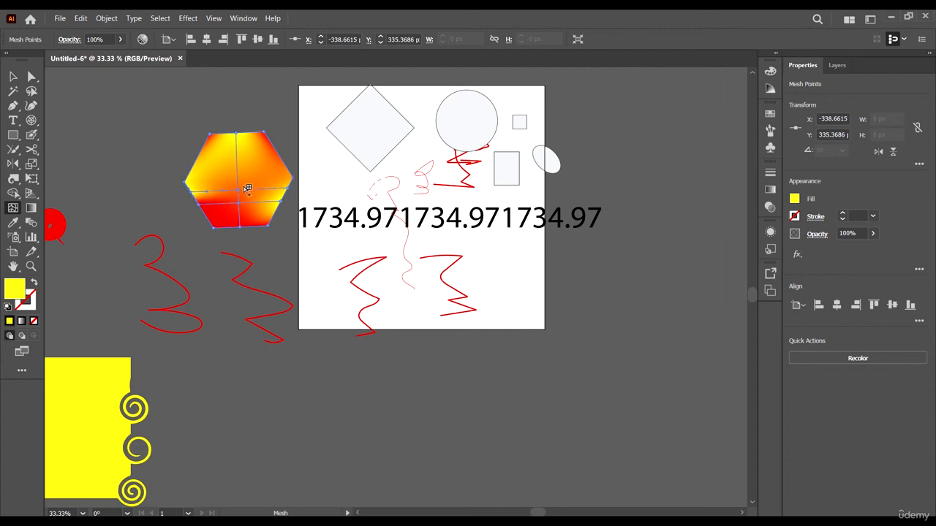
# - Add a yellow mesh point near the hexagon's upper-left edge and nudge the central mesh patch slightly to the right with Direct Selection
pyautogui.click(202, 155)
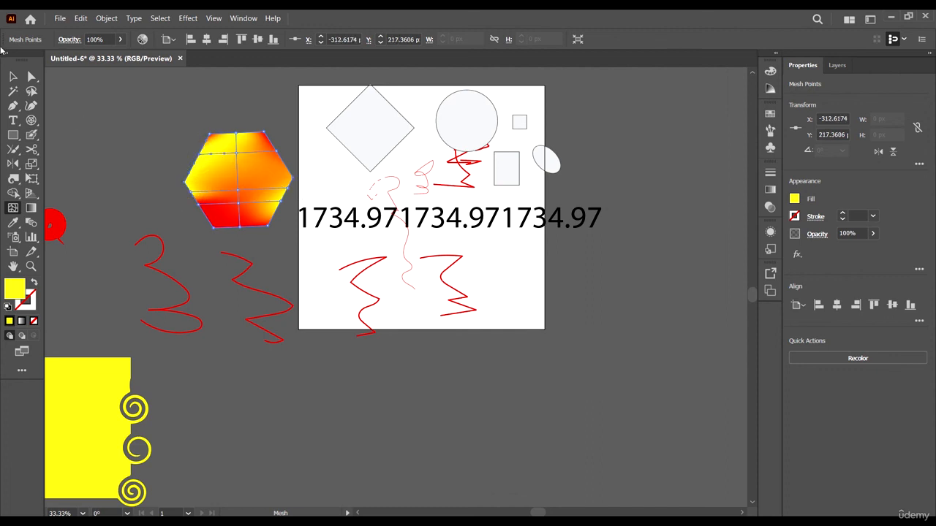
pyautogui.click(30, 77)
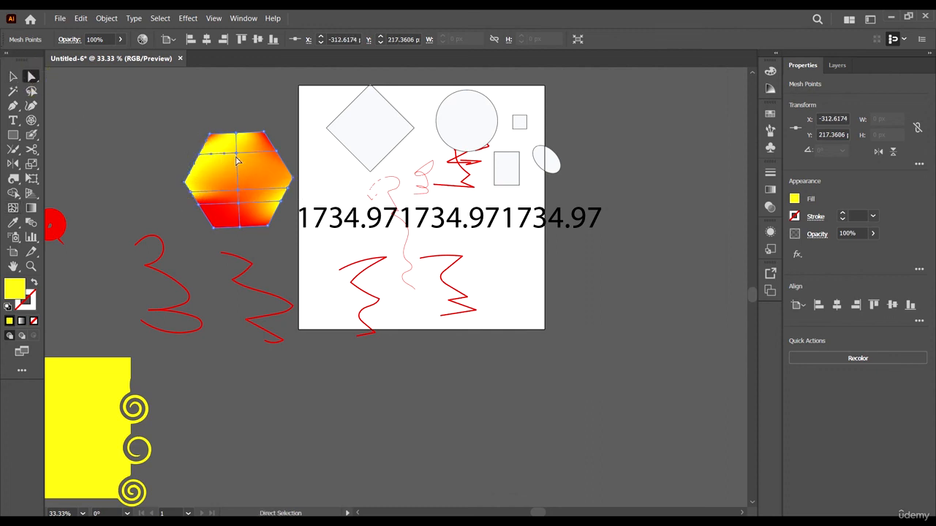
pyautogui.moveTo(242, 182)
pyautogui.mouseDown()
pyautogui.moveTo(230, 198)
pyautogui.moveTo(246, 181)
pyautogui.mouseUp()
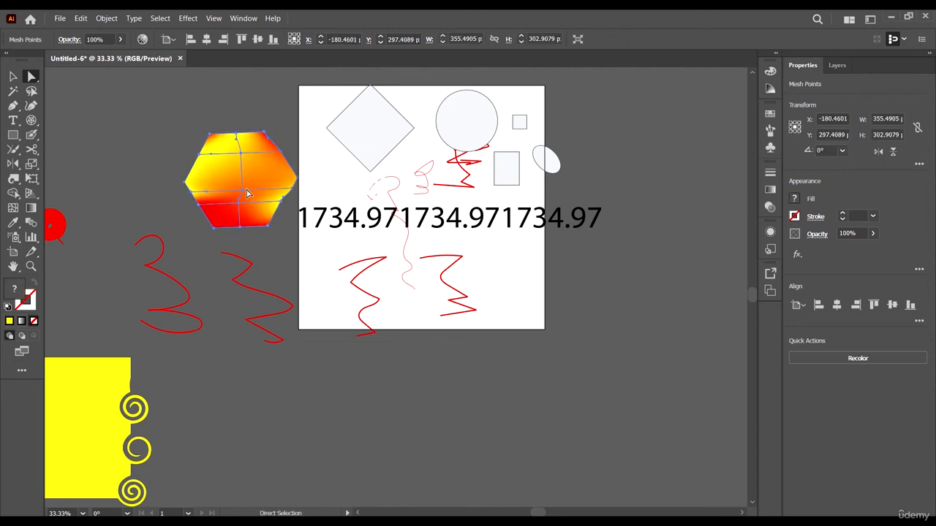
# - Recolour the hexagon's central mesh point blue, 1D0ACC
pyautogui.click(243, 192)
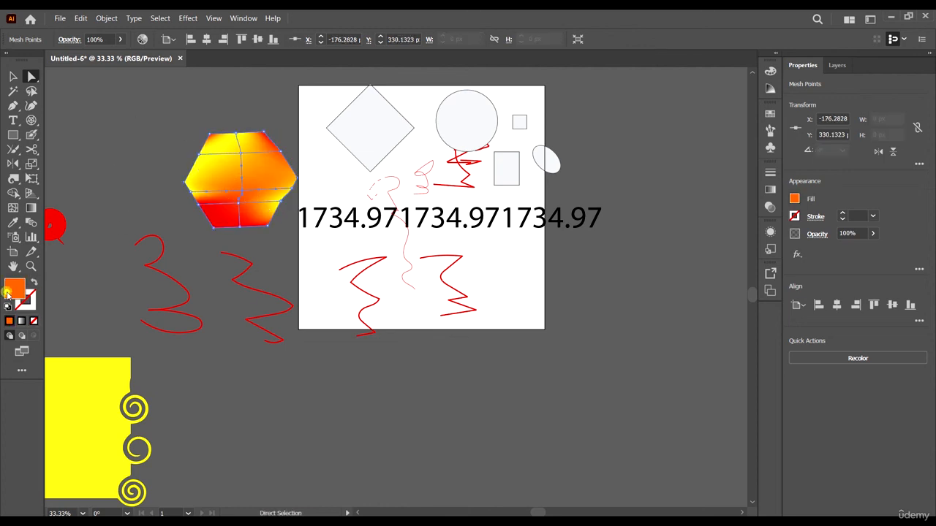
pyautogui.doubleClick(7, 294)
pyautogui.click(709, 268)
pyautogui.moveTo(681, 264); pyautogui.dragTo(688, 250)
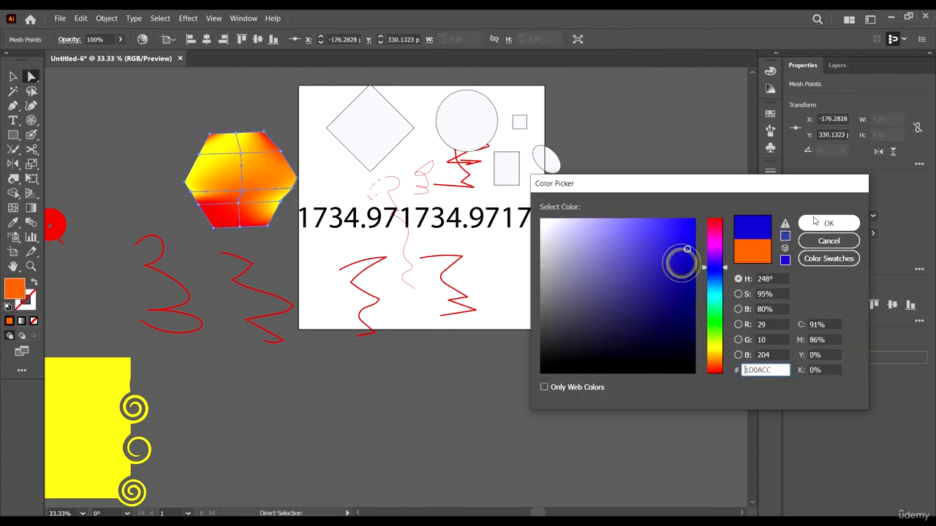
pyautogui.click(813, 222)
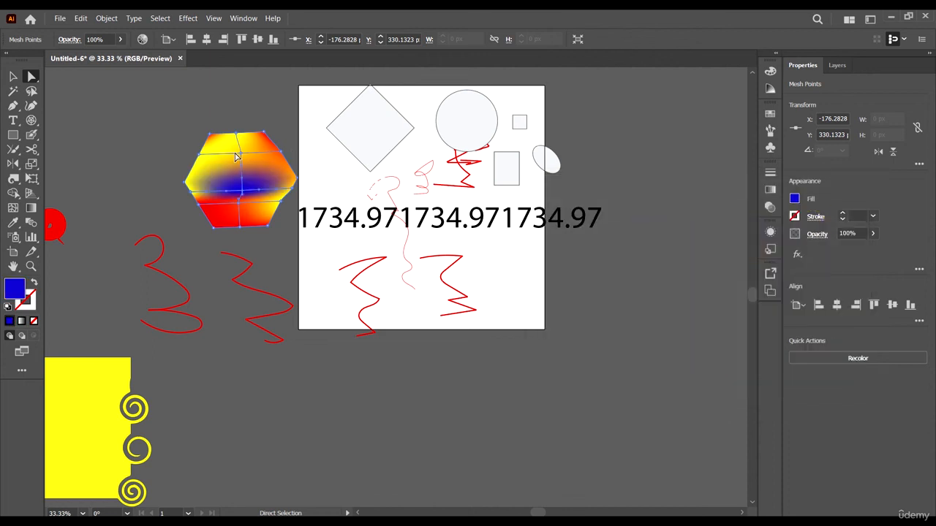
# - Recolour the mesh point in the middle of the hexagon's bottom edge cyan, 00E1FF, and deselect the mesh
pyautogui.click(240, 227)
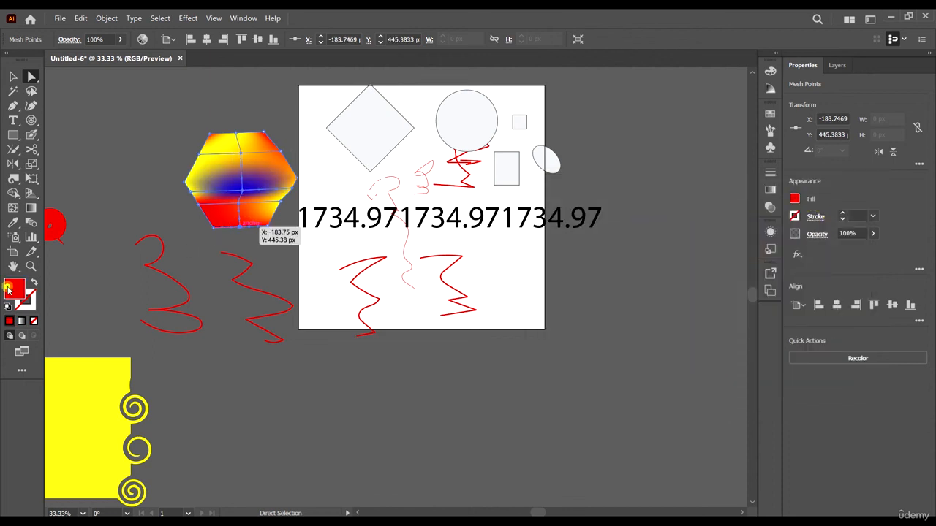
pyautogui.doubleClick(13, 287)
pyautogui.click(715, 293)
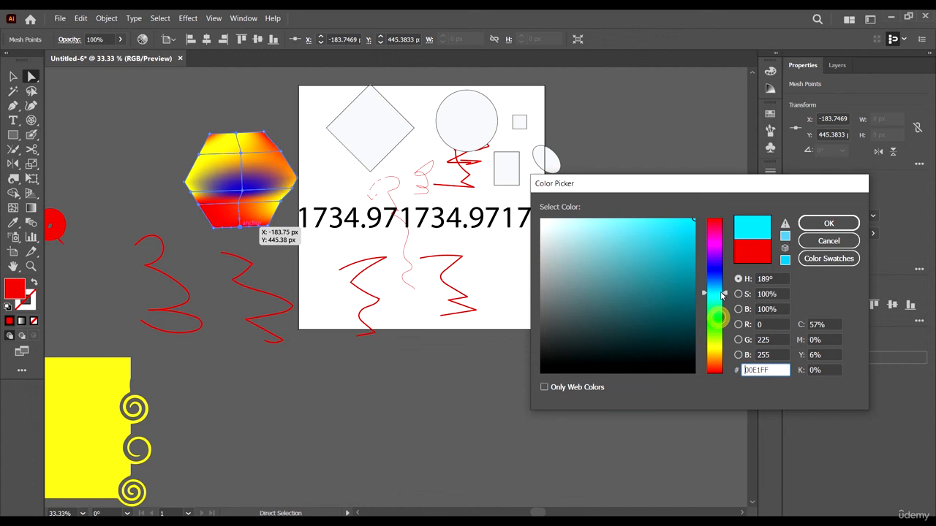
pyautogui.click(817, 223)
pyautogui.click(429, 384)
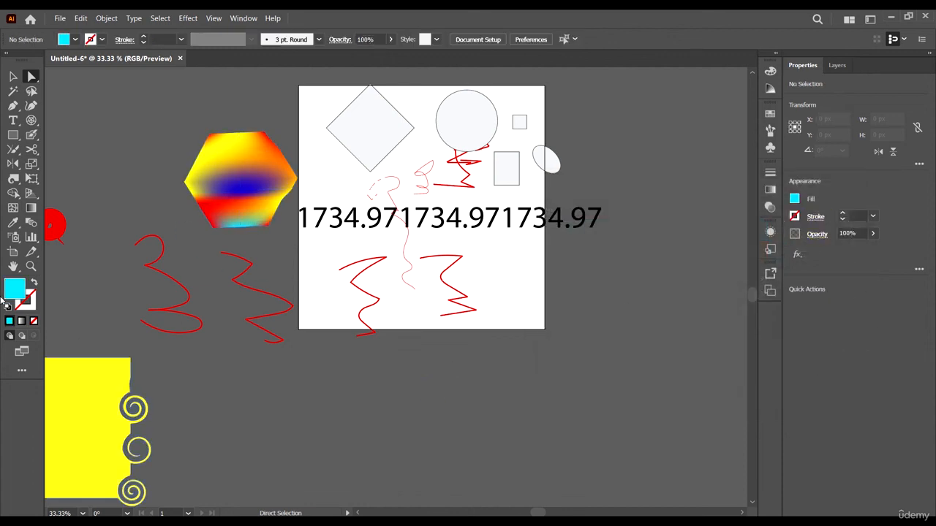
pyautogui.click(13, 208)
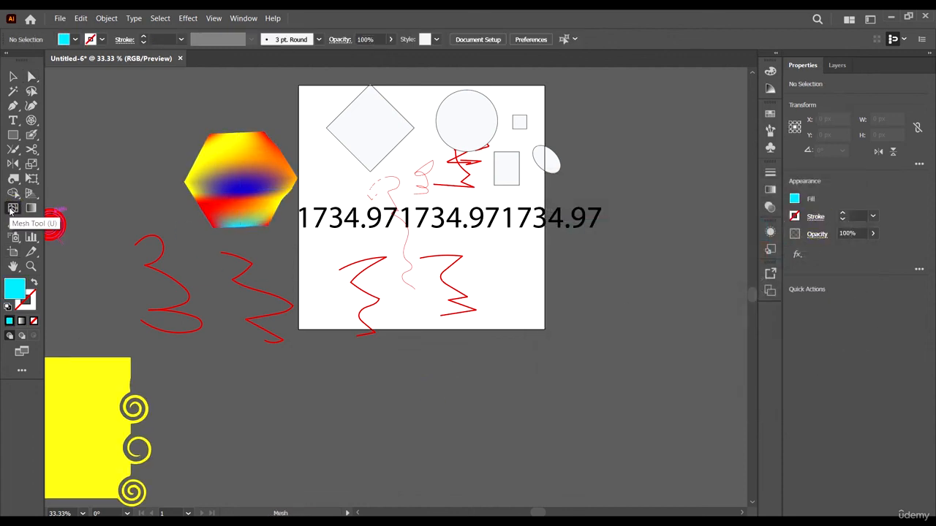
pyautogui.hscroll(-2, 335, 247)
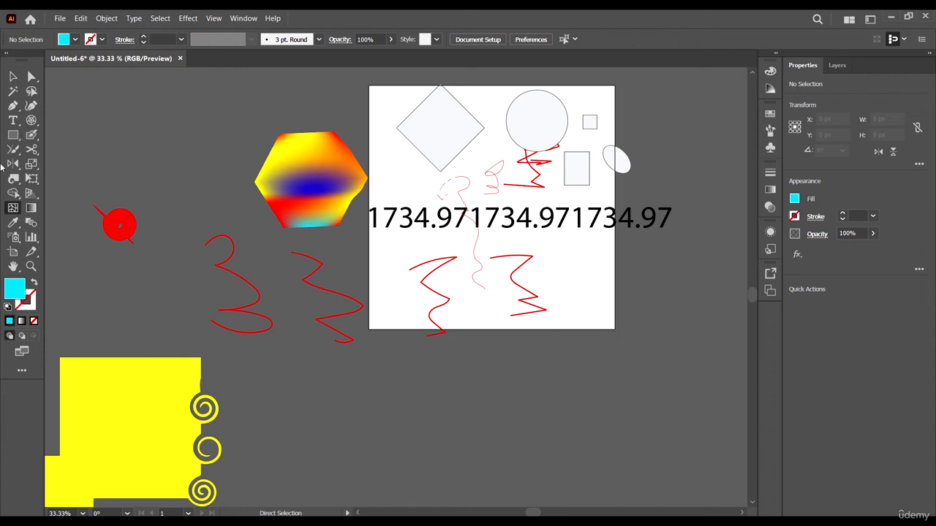
pyautogui.click(13, 208)
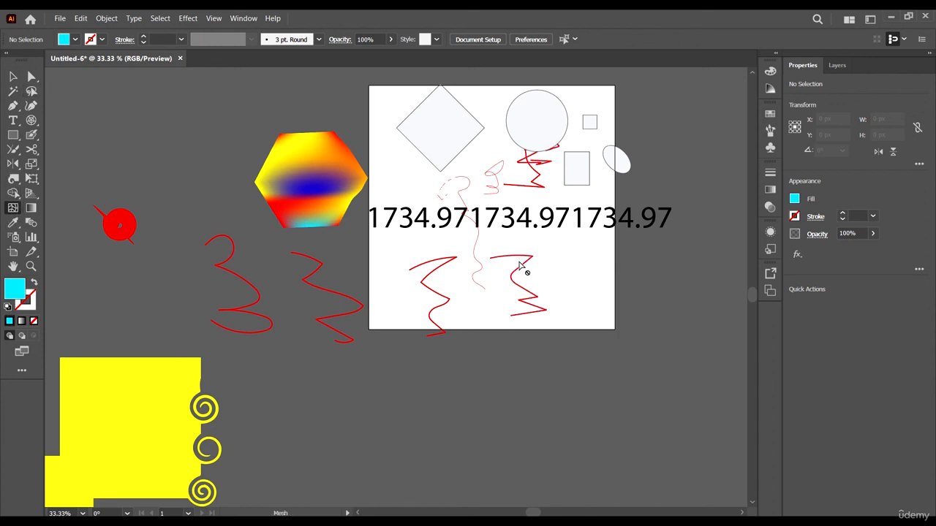
pyautogui.click(31, 208)
pyautogui.scroll(-2, 293, 169)
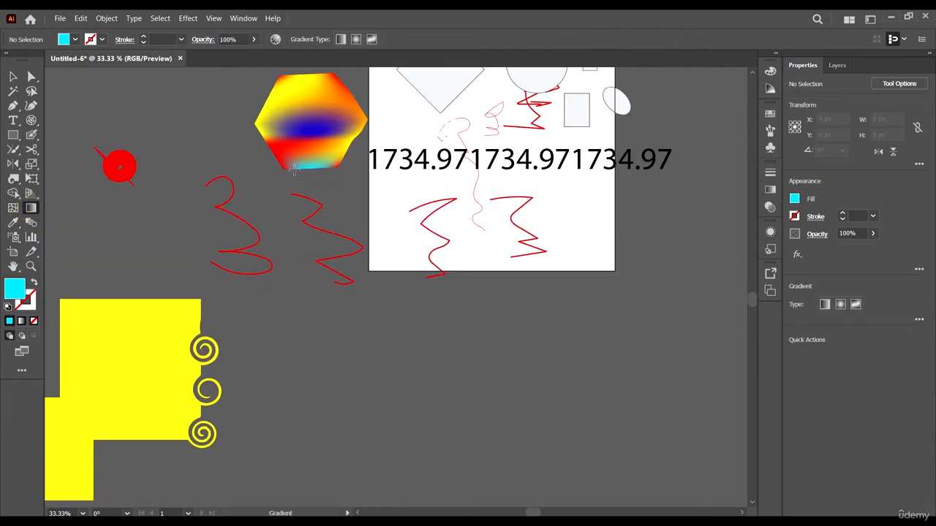
pyautogui.click(310, 120)
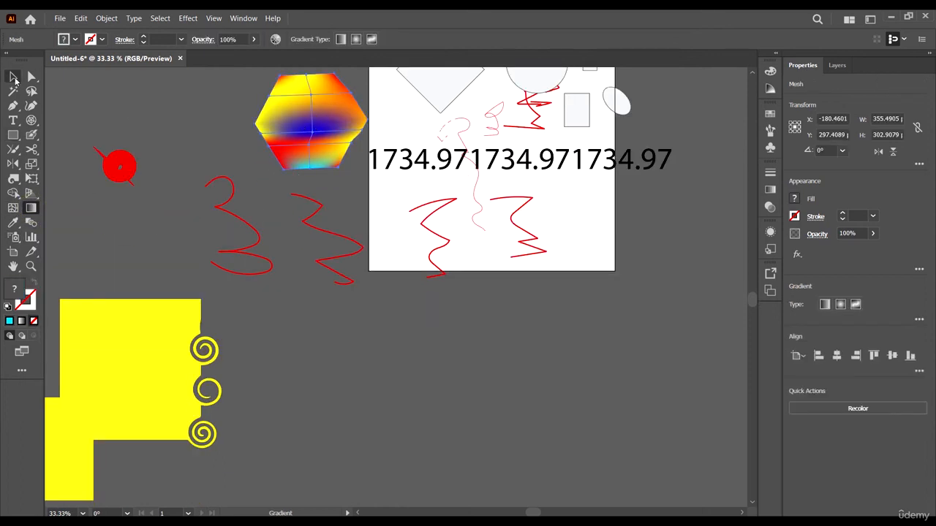
pyautogui.click(13, 77)
pyautogui.click(32, 209)
pyautogui.click(14, 223)
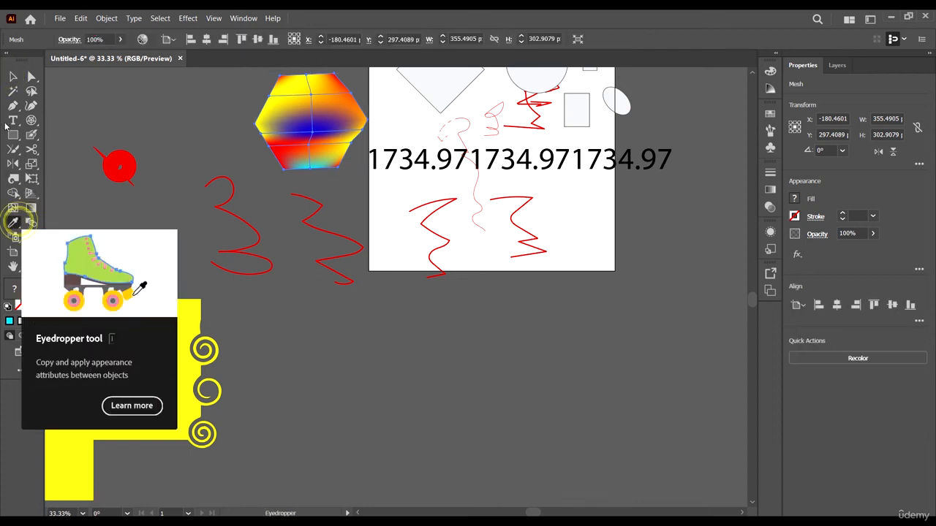
# - Draw two cyan rectangles side by side below the artboard, about 411 × 293 px and 659 × 293 px
pyautogui.press('m')
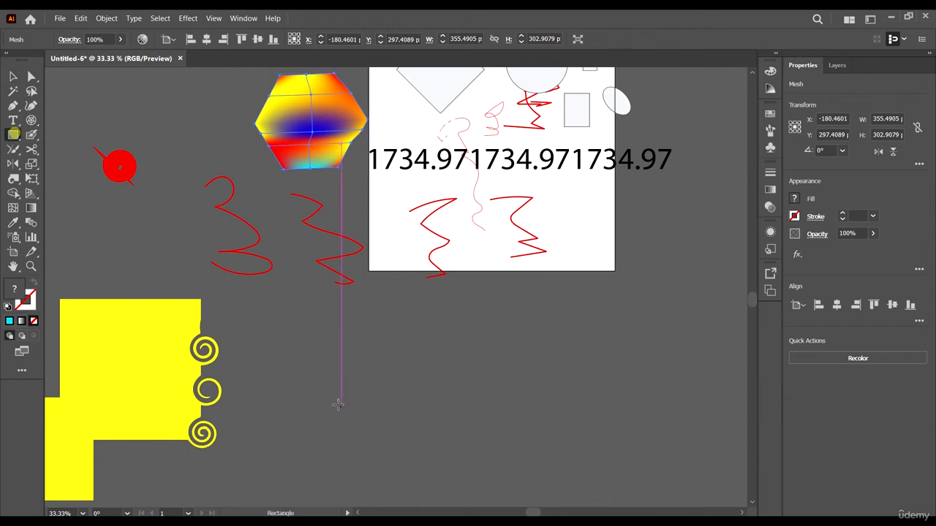
pyautogui.moveTo(433, 458); pyautogui.dragTo(302, 365)
pyautogui.moveTo(728, 458); pyautogui.dragTo(518, 365)
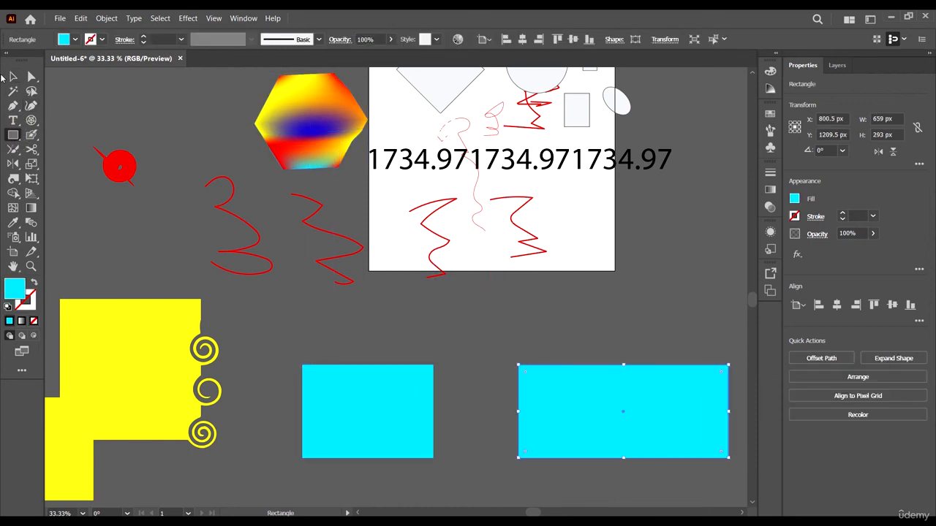
# - Select the smaller cyan rectangle and give it the yellow shape's fill with the Eyedropper tool
pyautogui.click(13, 76)
pyautogui.click(354, 385)
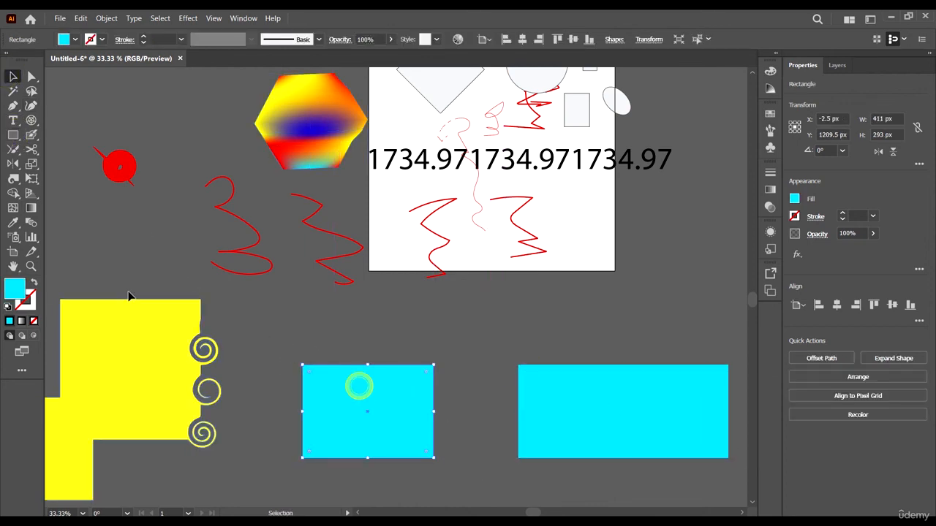
pyautogui.click(13, 223)
pyautogui.click(153, 321)
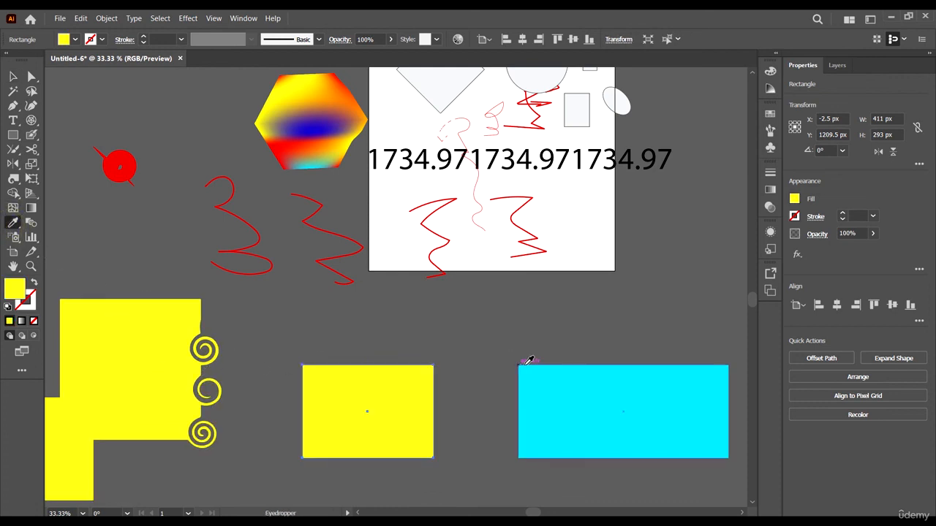
# - Sample the larger rectangle's cyan and several colours of the mesh hexagon onto the selected rectangle with the Eyedropper
pyautogui.click(630, 393)
pyautogui.click(320, 156)
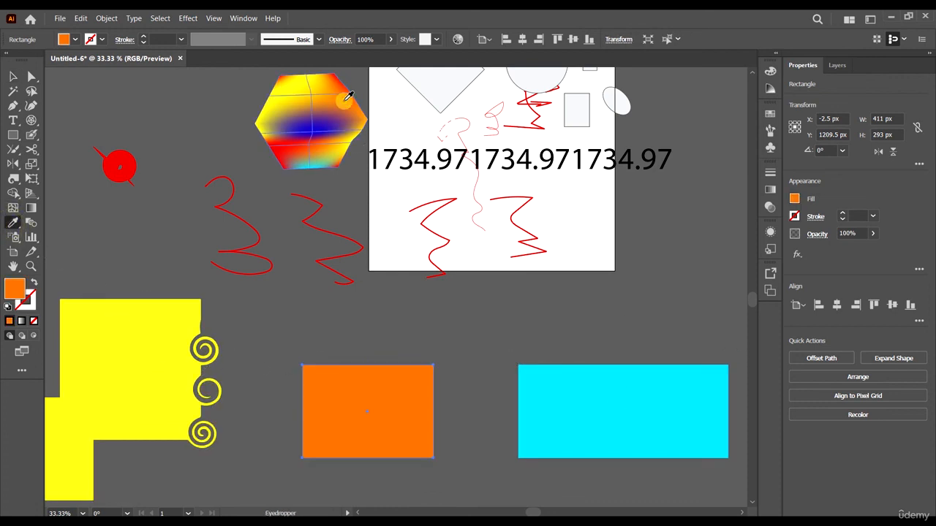
pyautogui.click(303, 126)
pyautogui.click(311, 86)
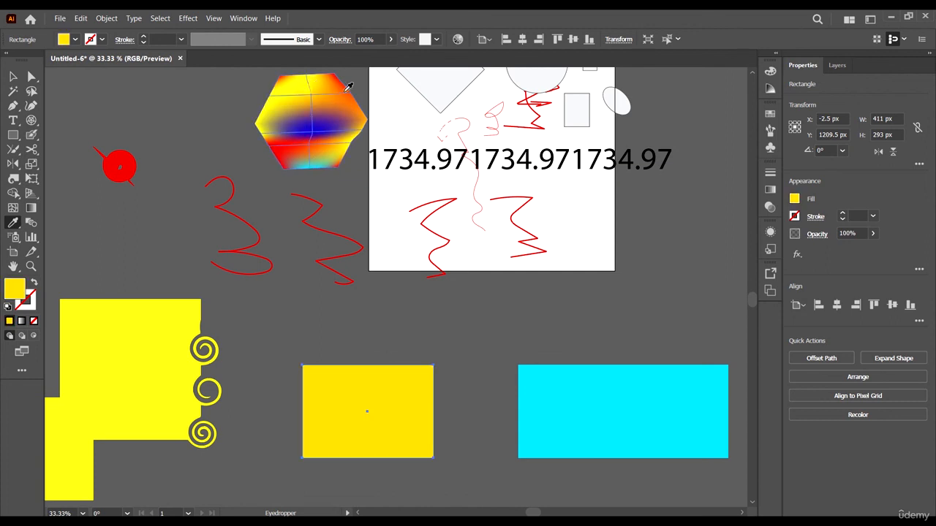
# - Sample the diamond's appearance, the grey canvas and finally the artboard's white onto the selected rectangle with the Eyedropper
pyautogui.click(470, 88)
pyautogui.scroll(1, 543, 296)
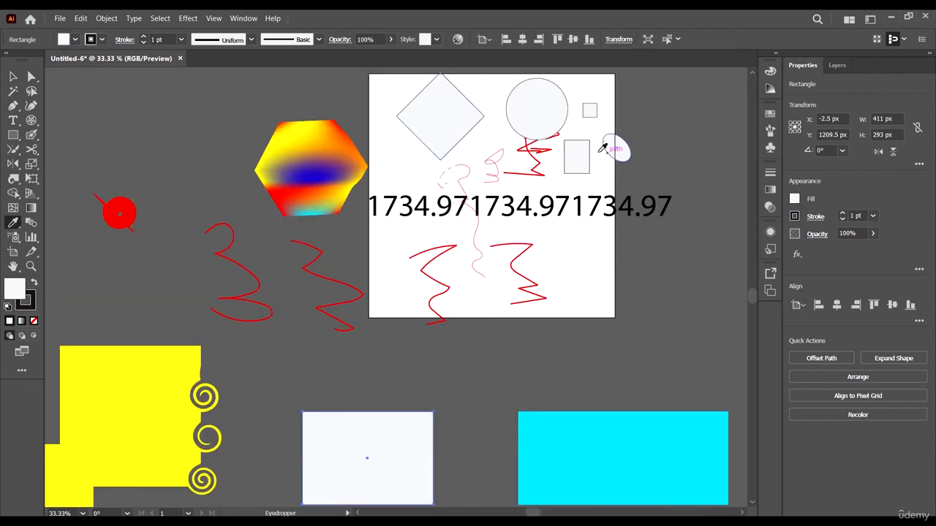
pyautogui.click(696, 96)
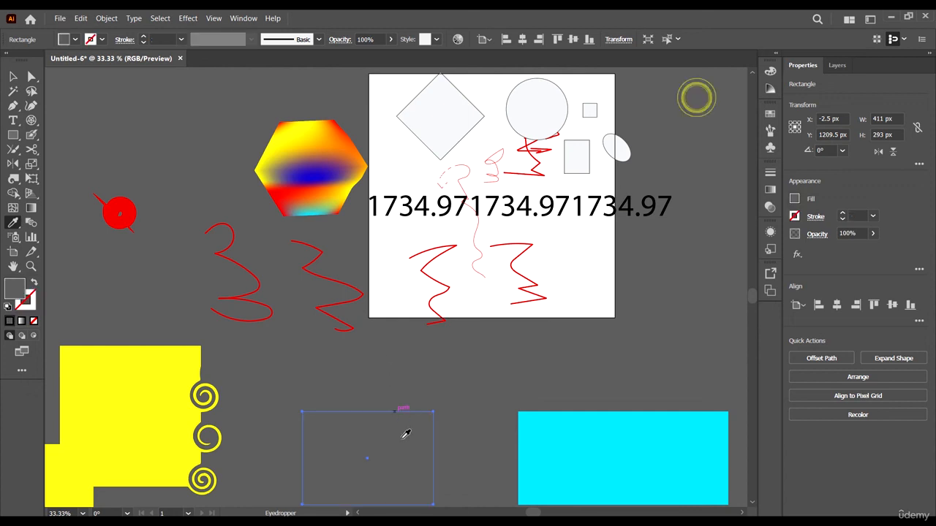
pyautogui.click(533, 291)
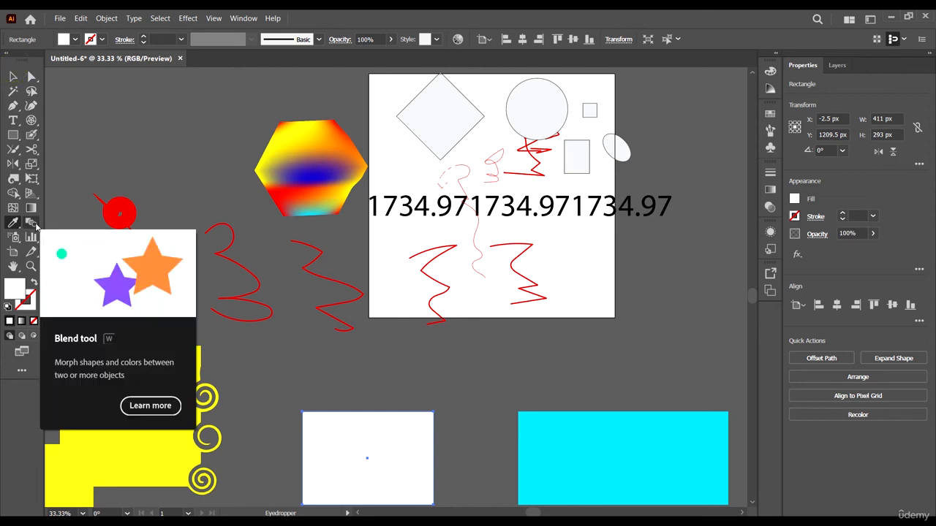
# - Draw three white rectangles around the hexagon's upper left: about 23 × 50 px, a tall 59 × 304 px, and a small wide one
pyautogui.scroll(6, 350, 304)
pyautogui.scroll(-5, 292, 138)
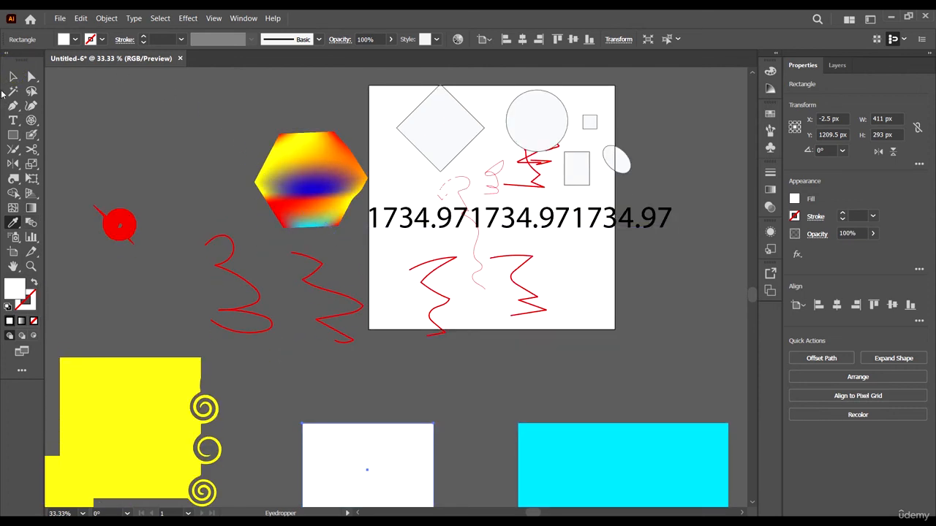
pyautogui.click(14, 134)
pyautogui.moveTo(85, 110); pyautogui.dragTo(94, 124)
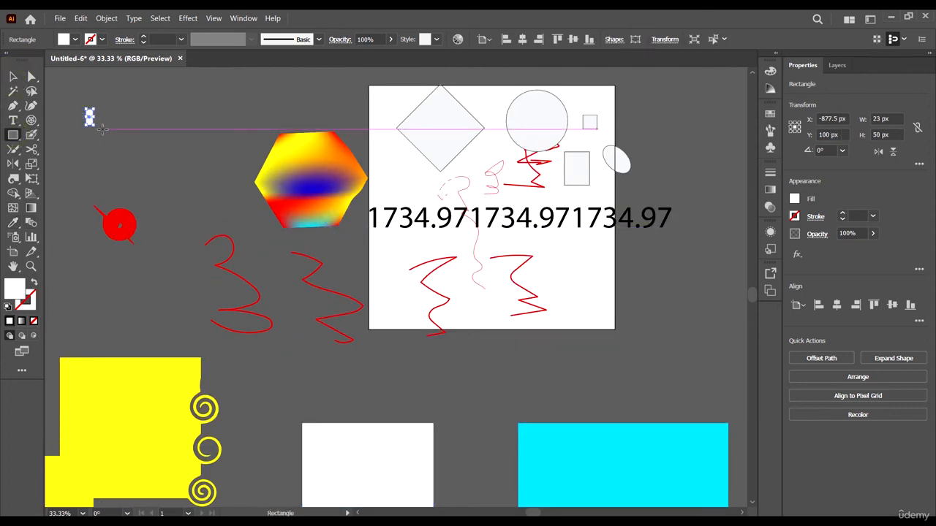
pyautogui.moveTo(154, 90)
pyautogui.mouseDown()
pyautogui.moveTo(156, 191)
pyautogui.moveTo(174, 187)
pyautogui.mouseUp()
pyautogui.moveTo(269, 76)
pyautogui.mouseDown()
pyautogui.moveTo(284, 94)
pyautogui.moveTo(296, 90)
pyautogui.mouseUp()
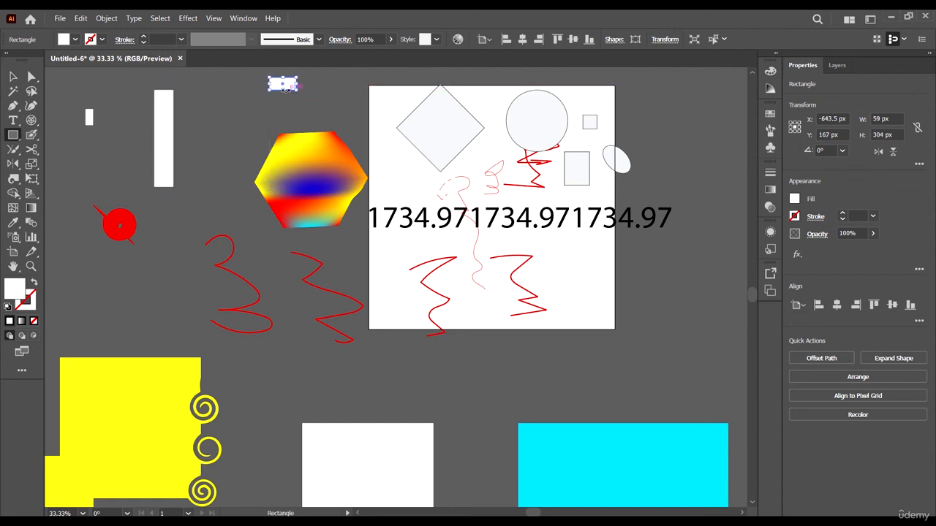
# - Fill the tall white rectangle with the blue swatch and deselect it
pyautogui.press('v')
pyautogui.click(166, 120)
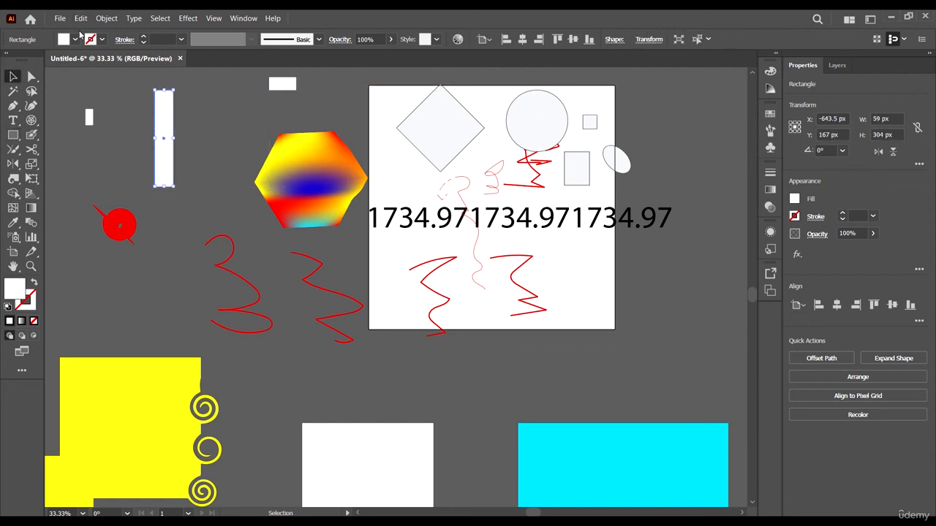
pyautogui.click(65, 39)
pyautogui.click(108, 63)
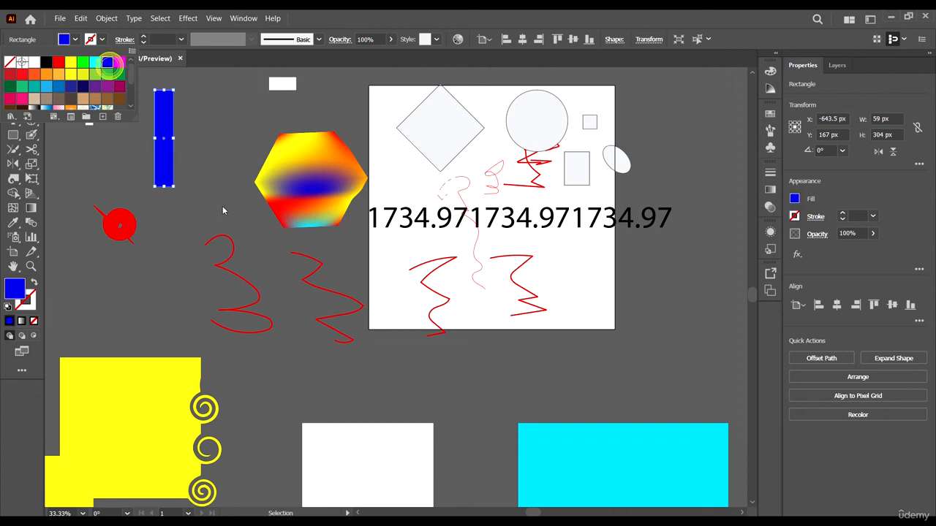
pyautogui.click(222, 210)
pyautogui.scroll(1, 54, 226)
pyautogui.click(73, 215)
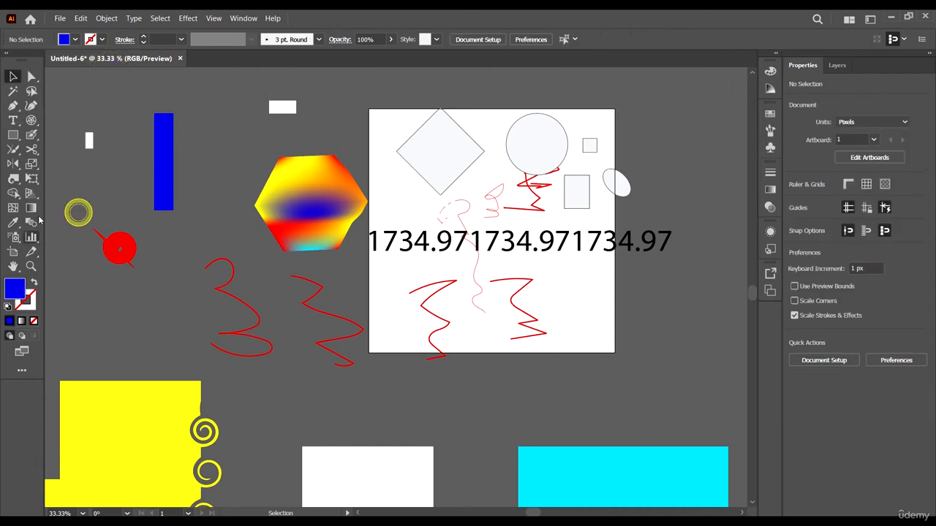
# - Blend the small white, tall blue and wide white rectangles in sequence with the Blend Tool, and deselect the blend
pyautogui.click(31, 222)
pyautogui.click(88, 141)
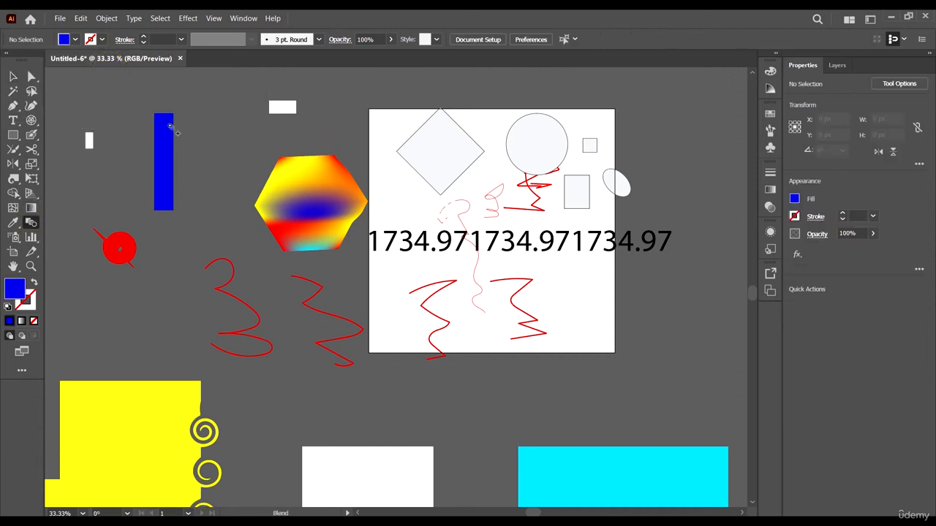
pyautogui.click(172, 132)
pyautogui.click(282, 108)
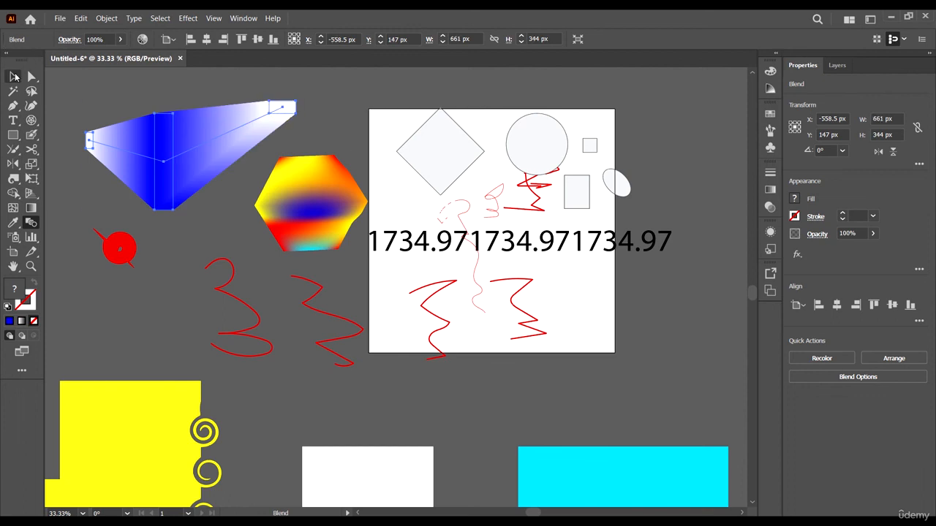
pyautogui.click(13, 76)
pyautogui.click(215, 89)
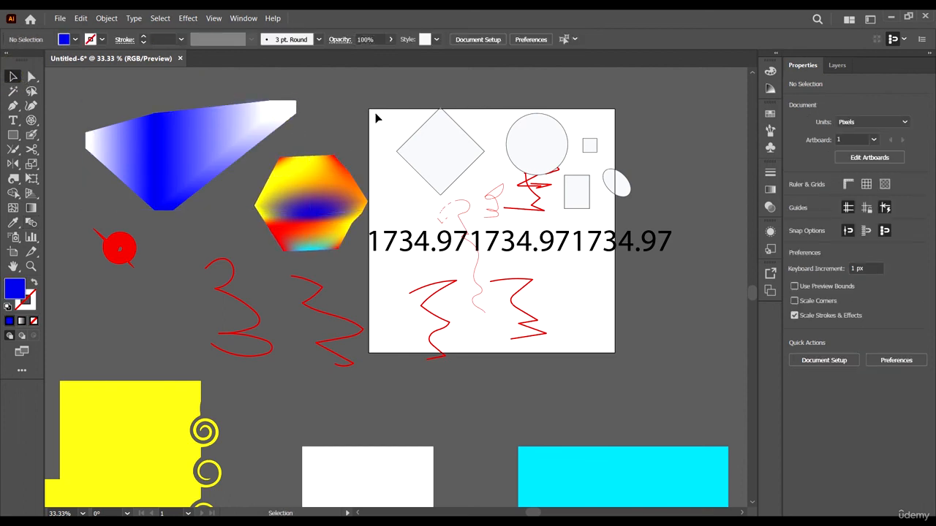
# - Look through the graph tool variants, the Artboard Tool and the Slice Tool variants
pyautogui.scroll(-3, 383, 231)
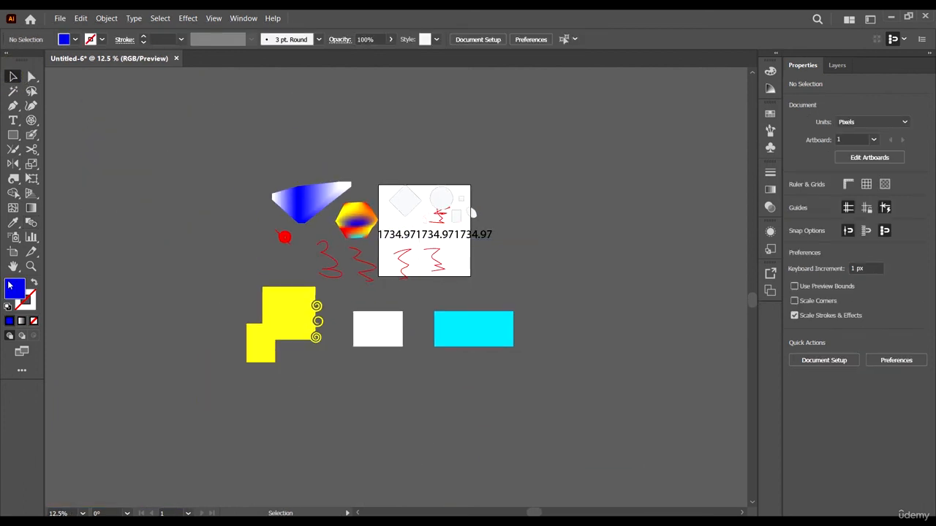
pyautogui.click(33, 238)
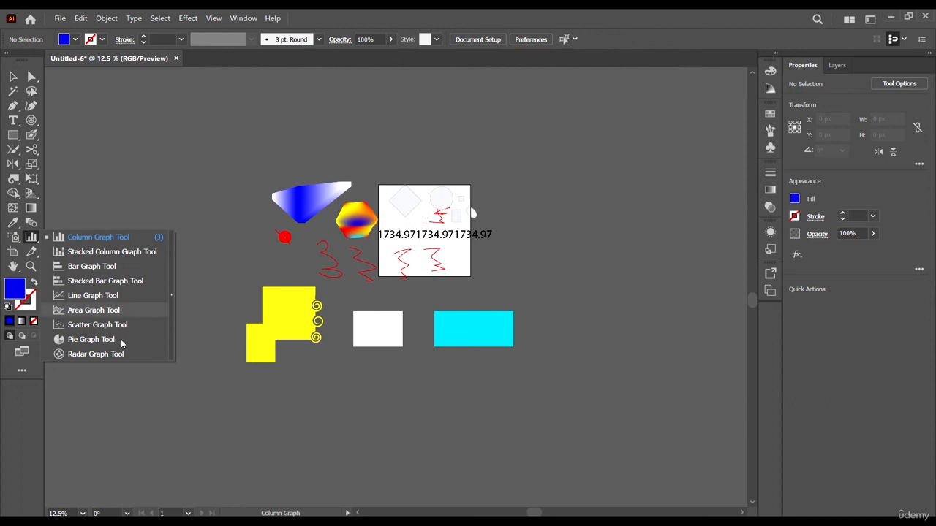
pyautogui.click(33, 238)
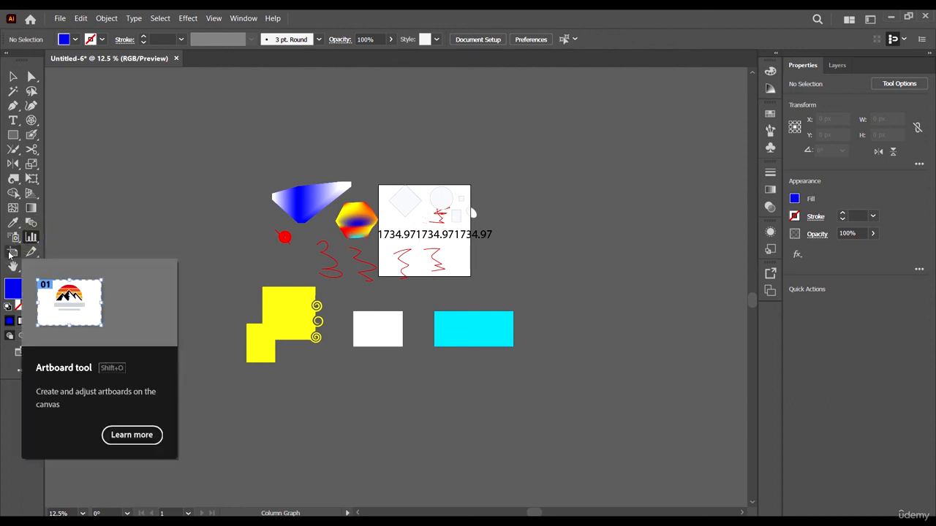
pyautogui.click(12, 252)
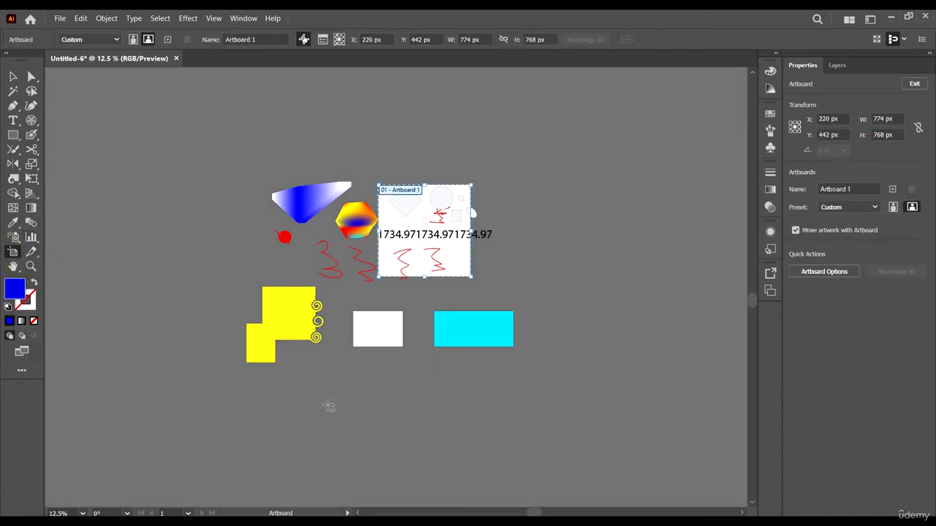
pyautogui.click(31, 253)
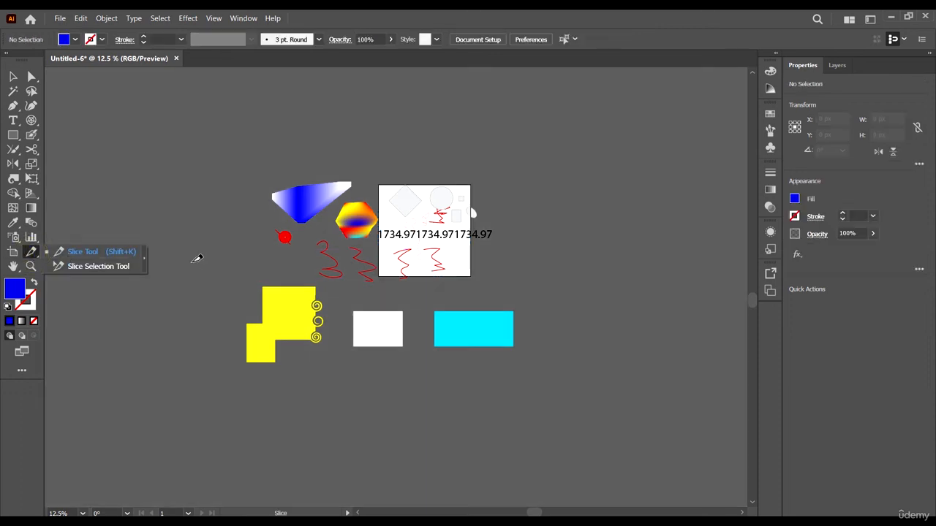
# - Pan the artwork across the canvas with the Hand Tool and zoom in to about 16% with the Zoom Tool, ending on the Selection Tool
pyautogui.click(11, 267)
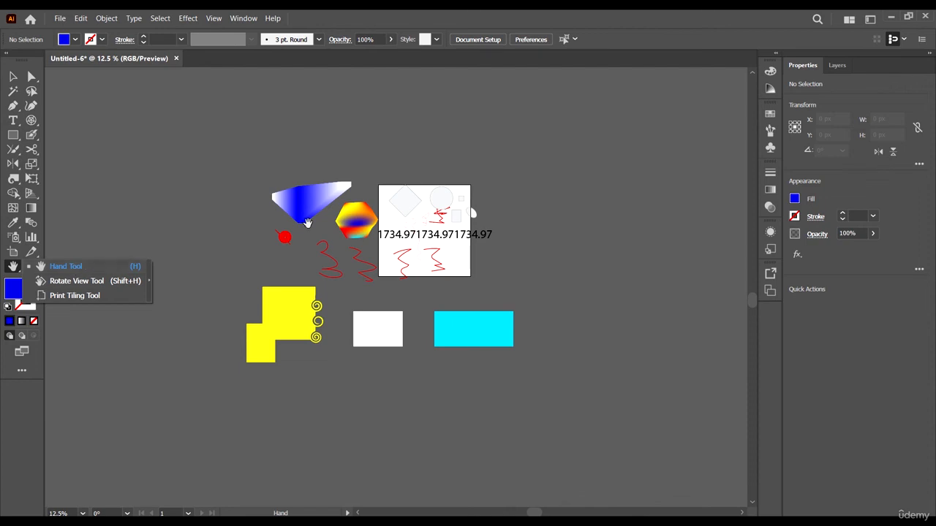
pyautogui.moveTo(274, 196); pyautogui.dragTo(446, 238)
pyautogui.click(30, 266)
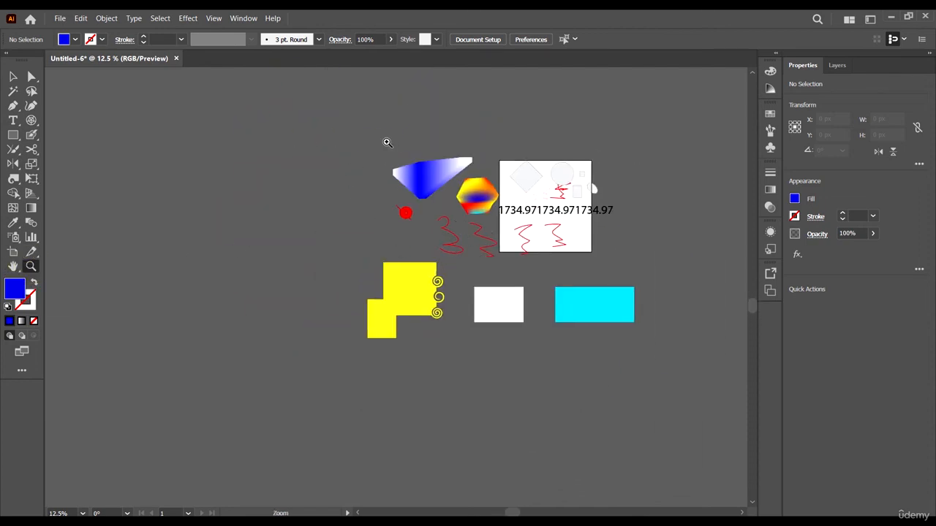
pyautogui.moveTo(386, 141); pyautogui.dragTo(413, 153)
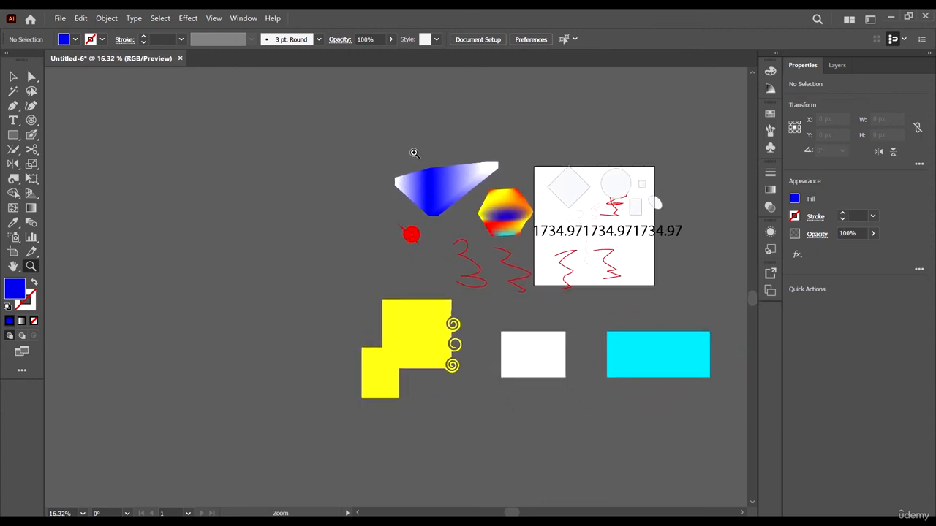
pyautogui.click(13, 76)
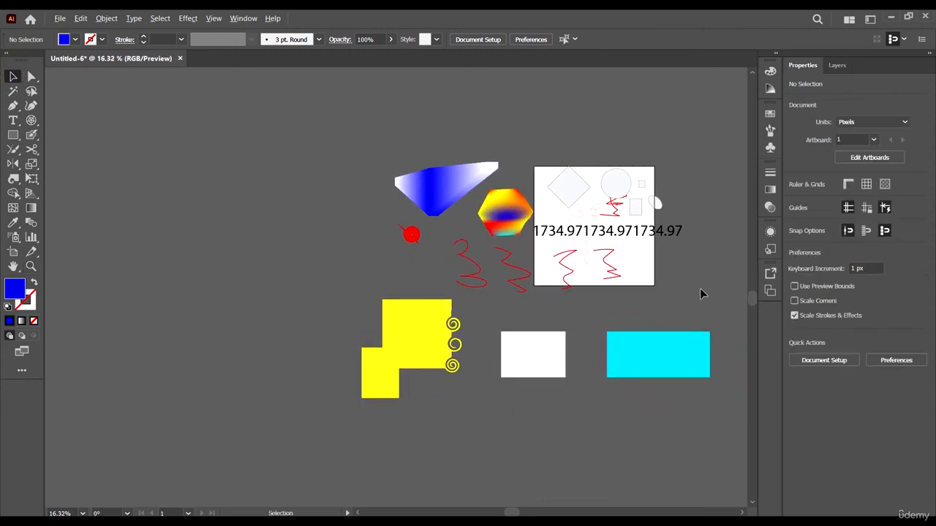
pyautogui.scroll(1, 707, 255)
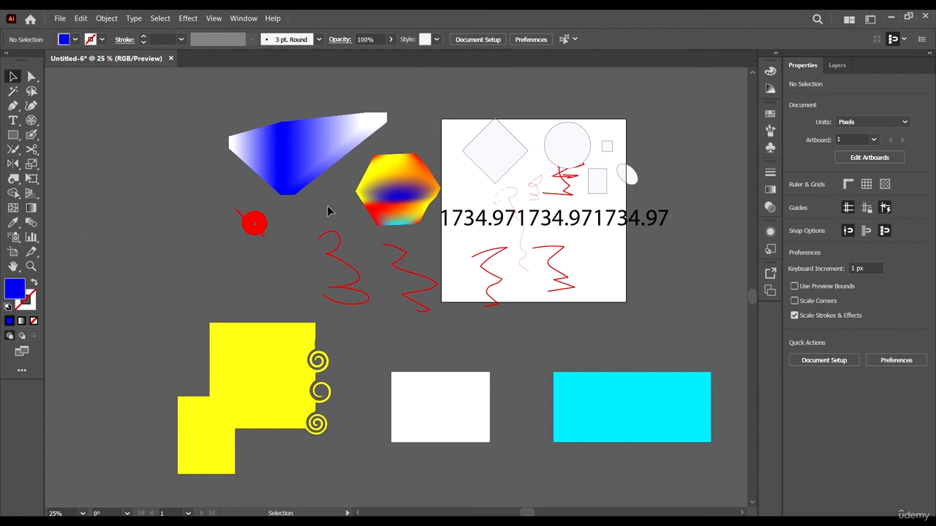
pyautogui.scroll(-1, 330, 211)
pyautogui.hscroll(2, 643, 322)
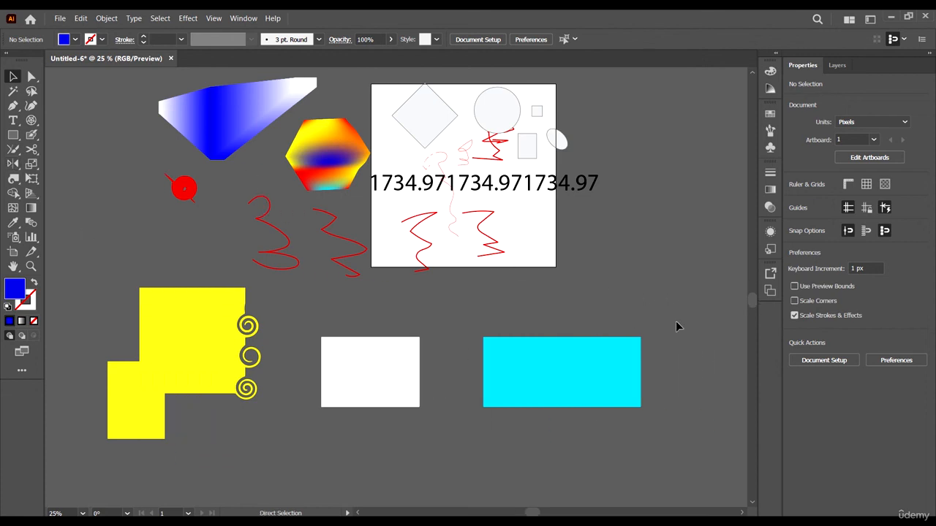
pyautogui.scroll(1, 577, 315)
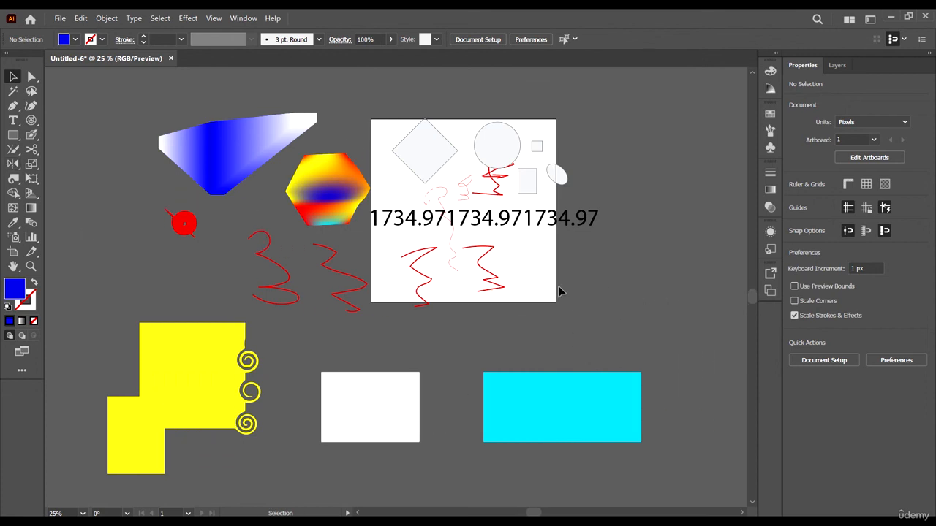